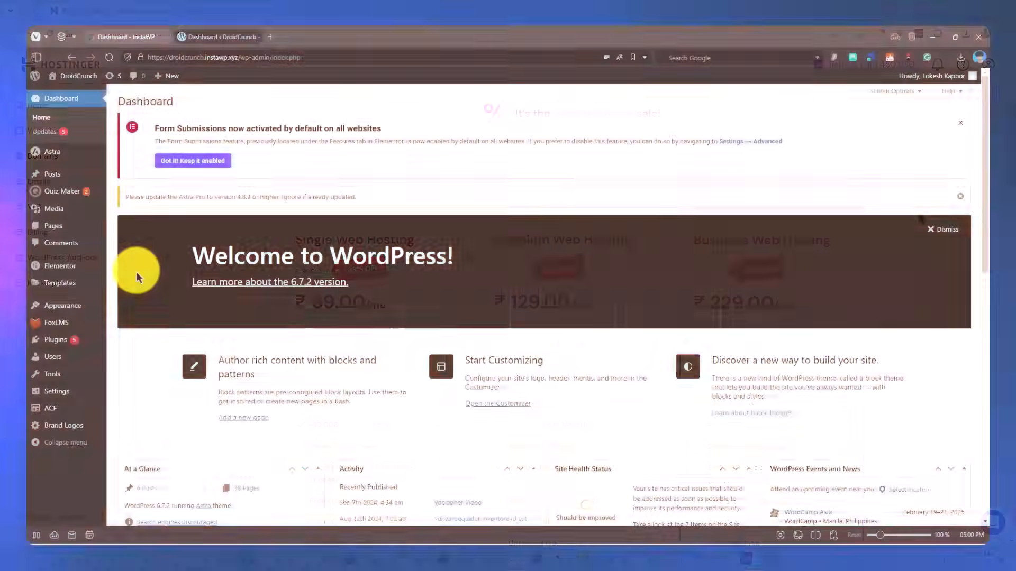
- Create a new WordPress page titled "Gym Landing Page" and publish it
mouse_move(79, 281)
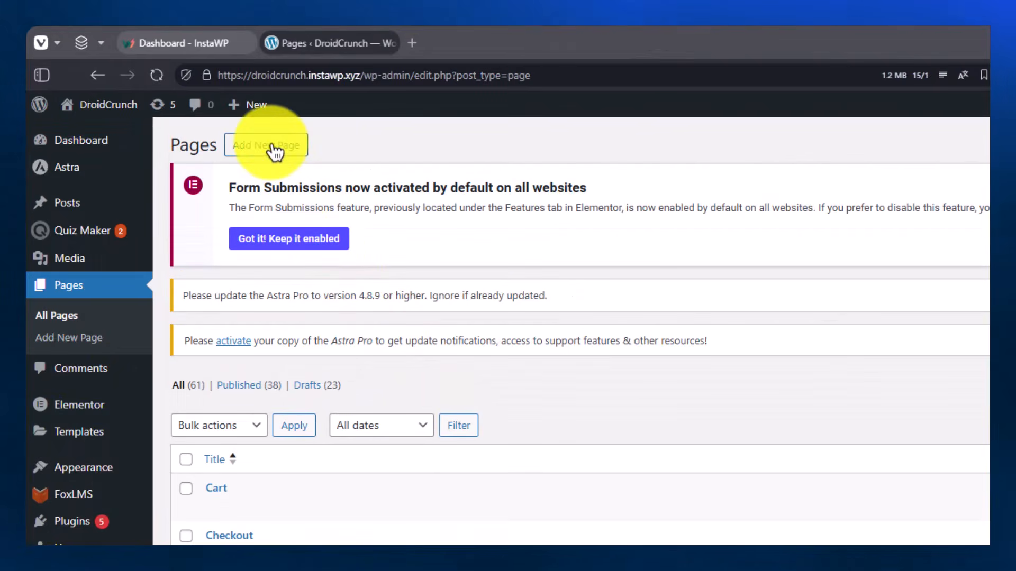
left_click(272, 145)
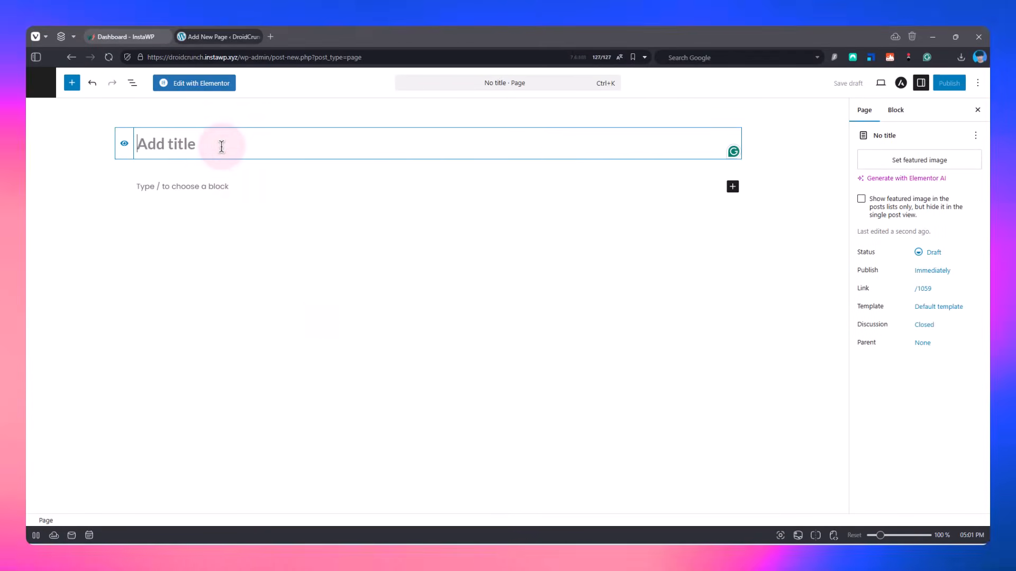
type("Gym Landing Page")
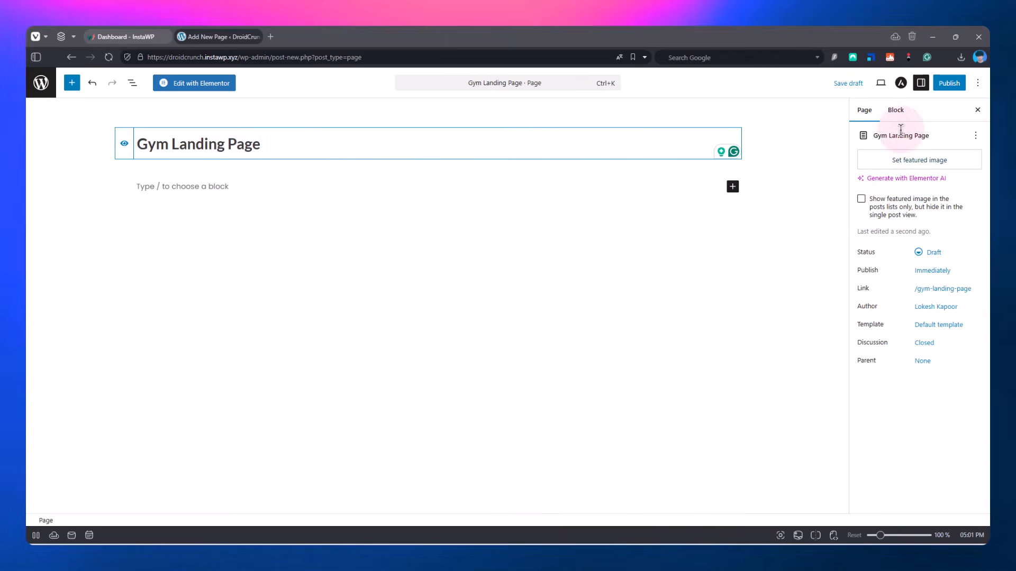
left_click(947, 88)
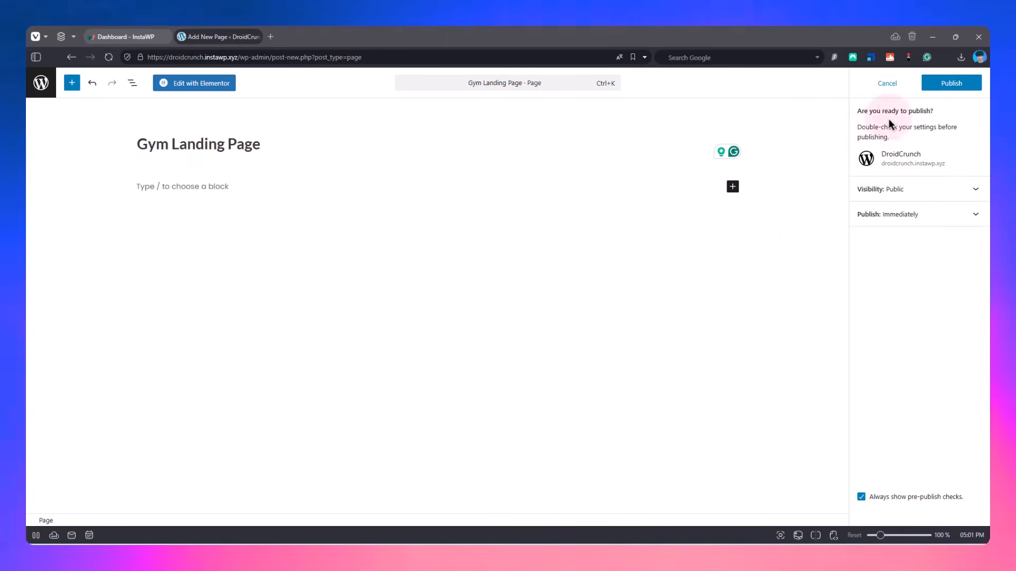
left_click(933, 86)
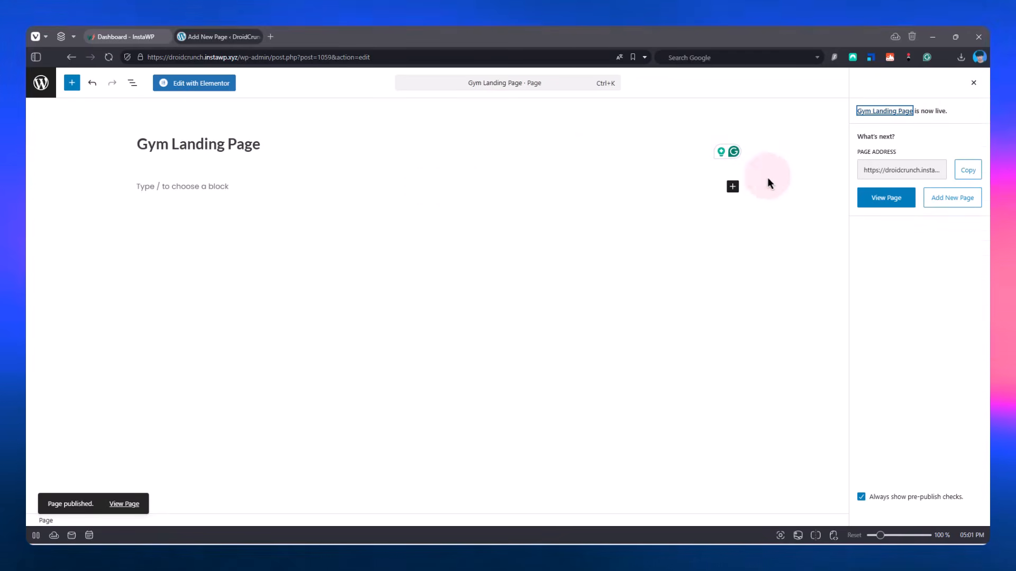
- Open the Gym Landing Page in the Elementor editor and slightly widen the widget sidebar
left_click(207, 88)
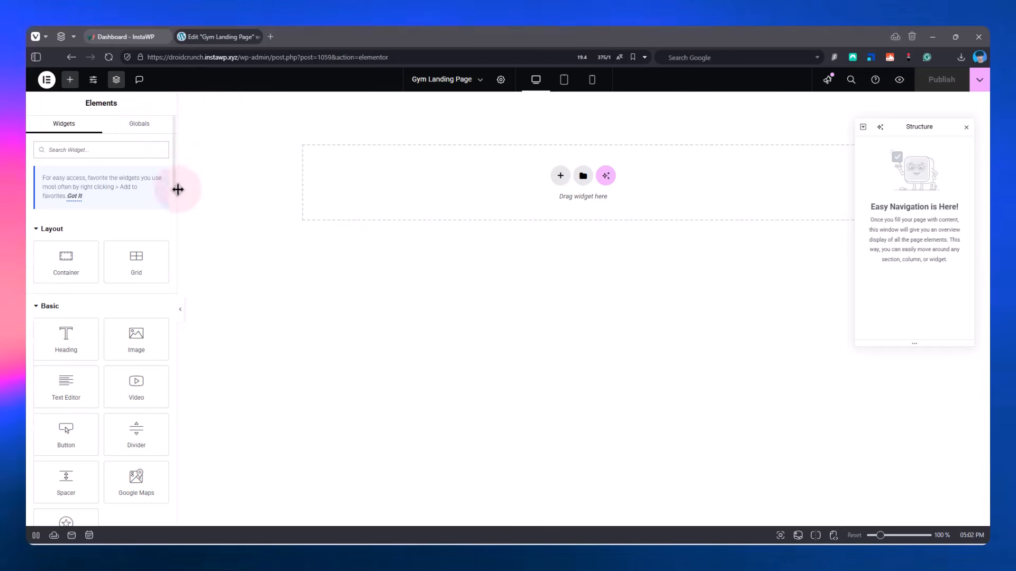
mouse_move(175, 202)
left_mouse_down()
mouse_move(195, 204)
mouse_move(185, 188)
left_mouse_up()
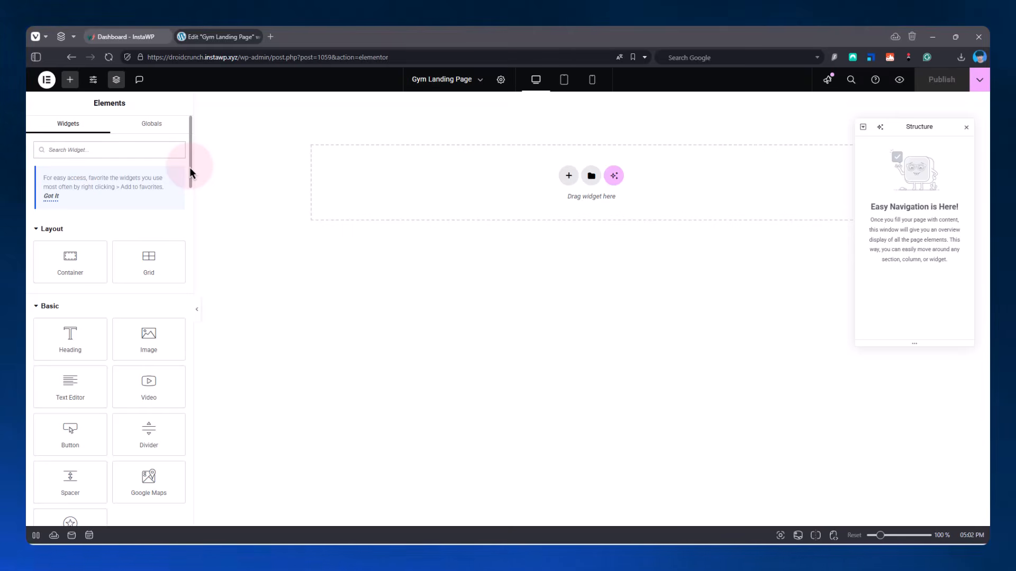
scroll(189, 169, "down", 1)
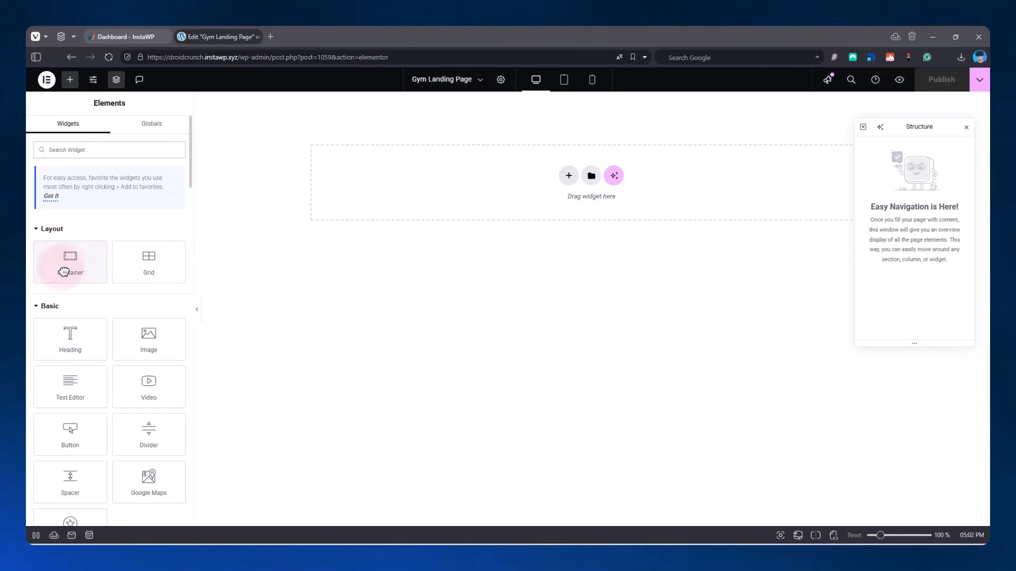
- Add a container to the empty page canvas and keep its container layout on Flexbox
left_click_drag(64, 272, 392, 201)
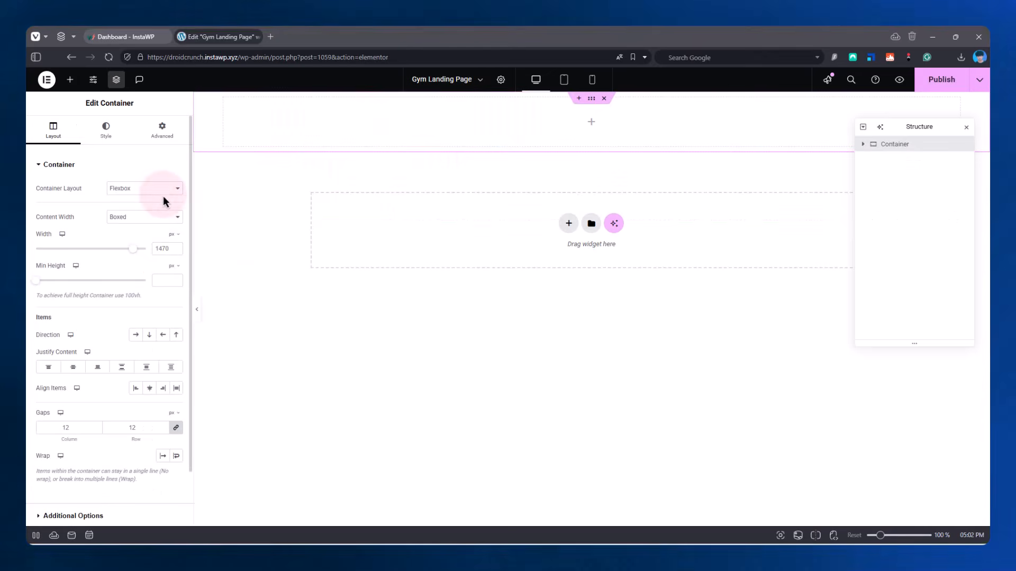
left_click(163, 193)
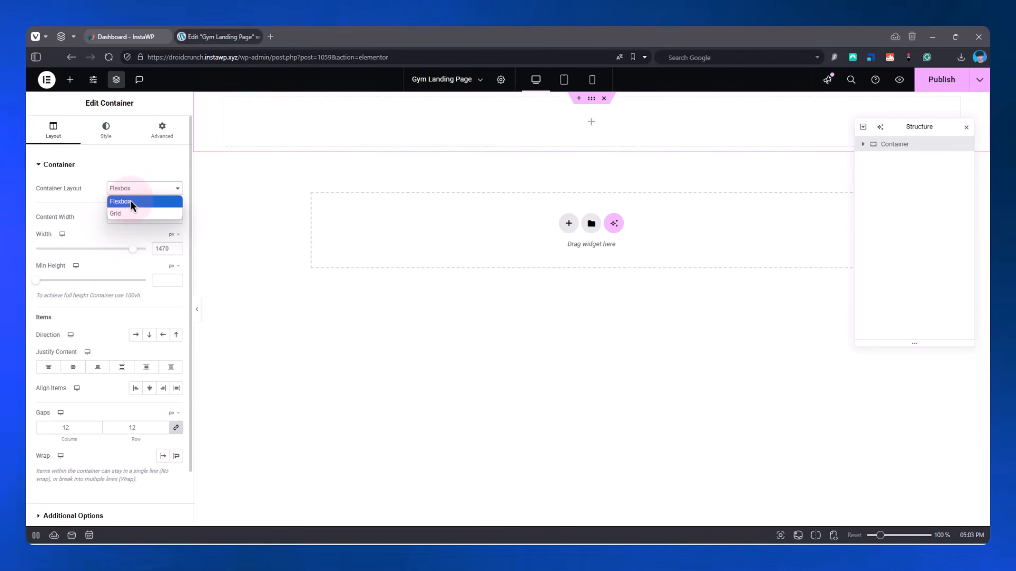
left_click(130, 201)
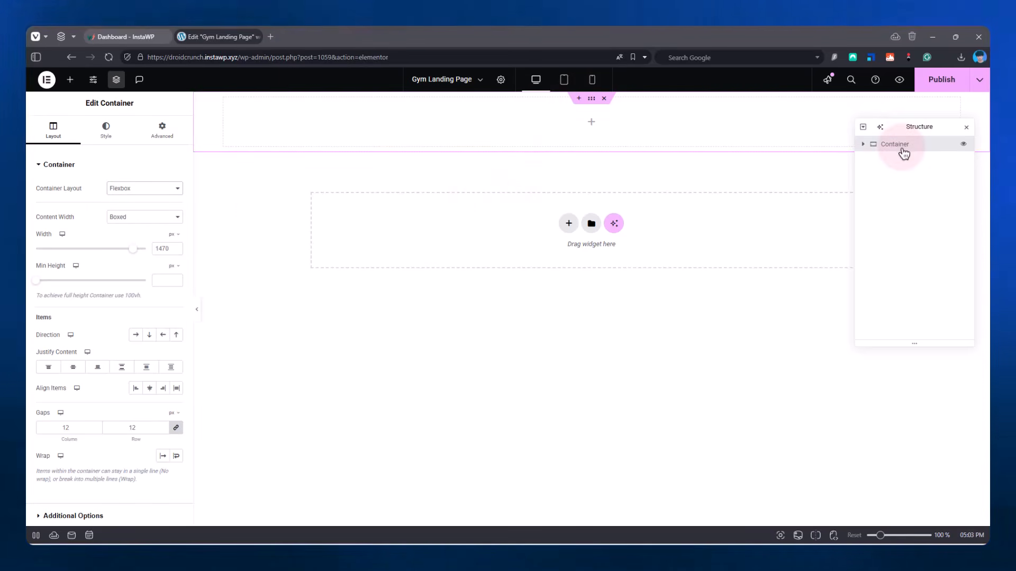
- Move the Structure window slightly lower and nest a new container inside the existing one
left_click_drag(903, 133, 893, 177)
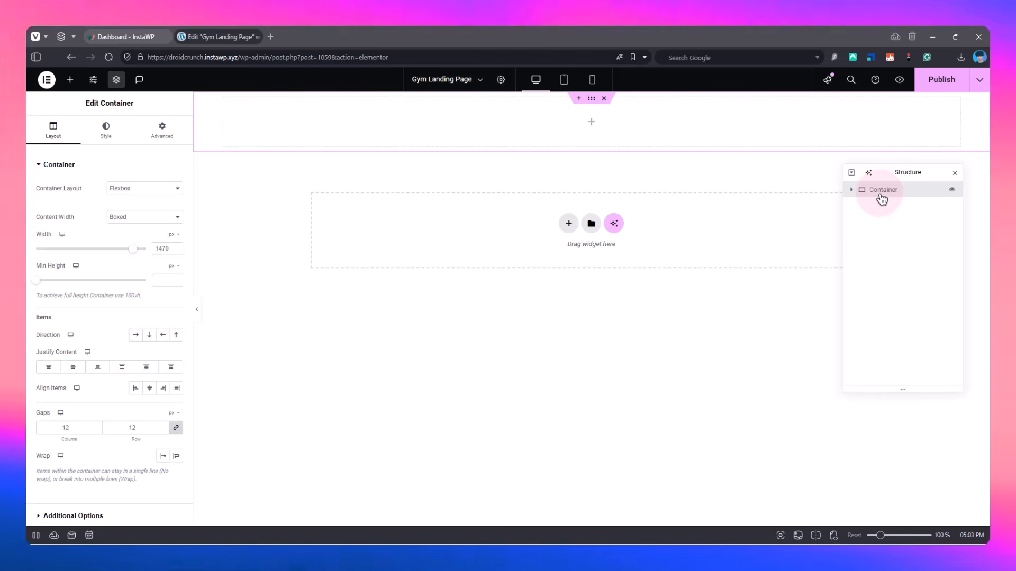
right_click(548, 124)
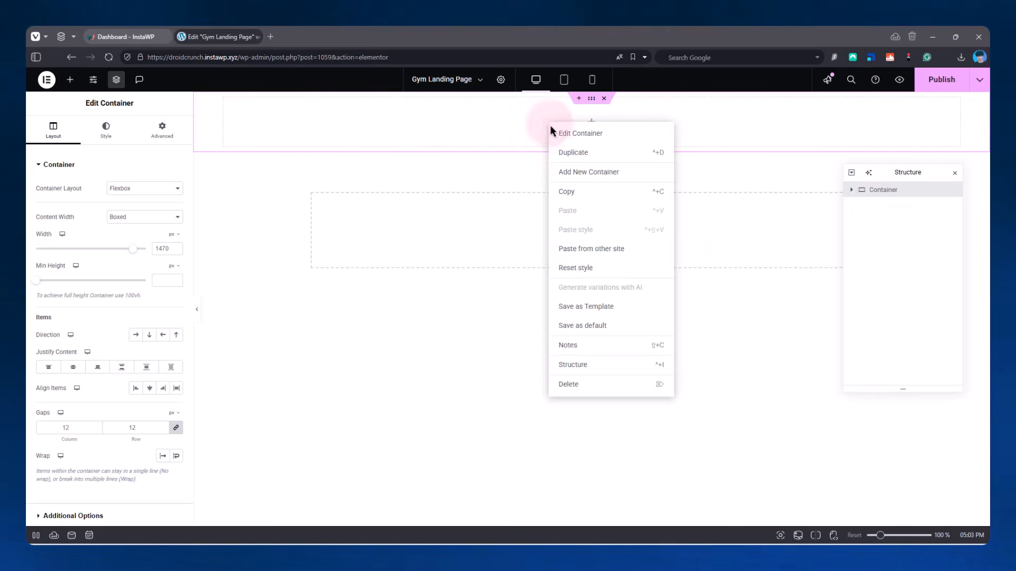
left_click(582, 174)
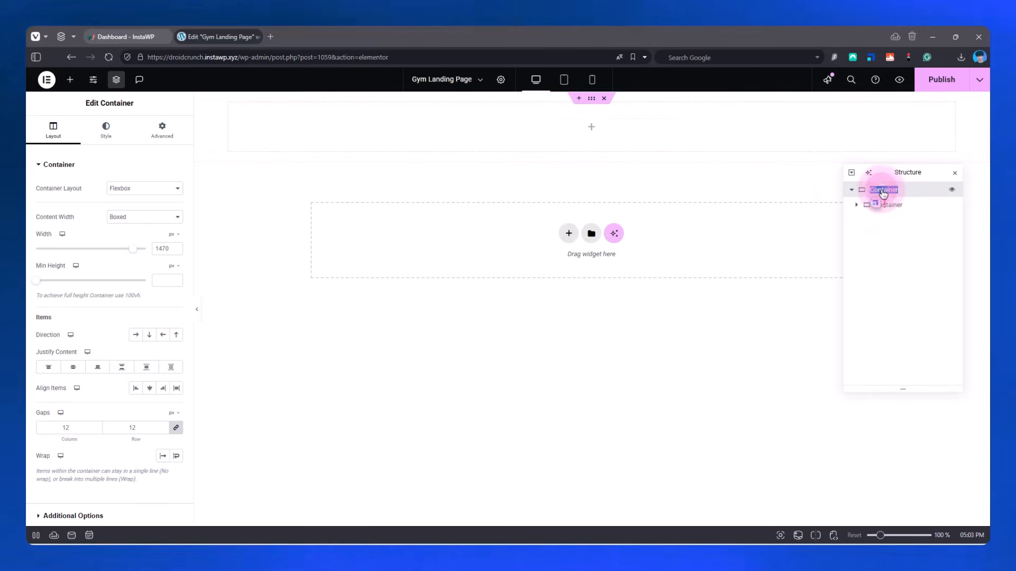
- Rename the outer container "Hero Section" in the page structure and select the container nested inside it
double_click(882, 190)
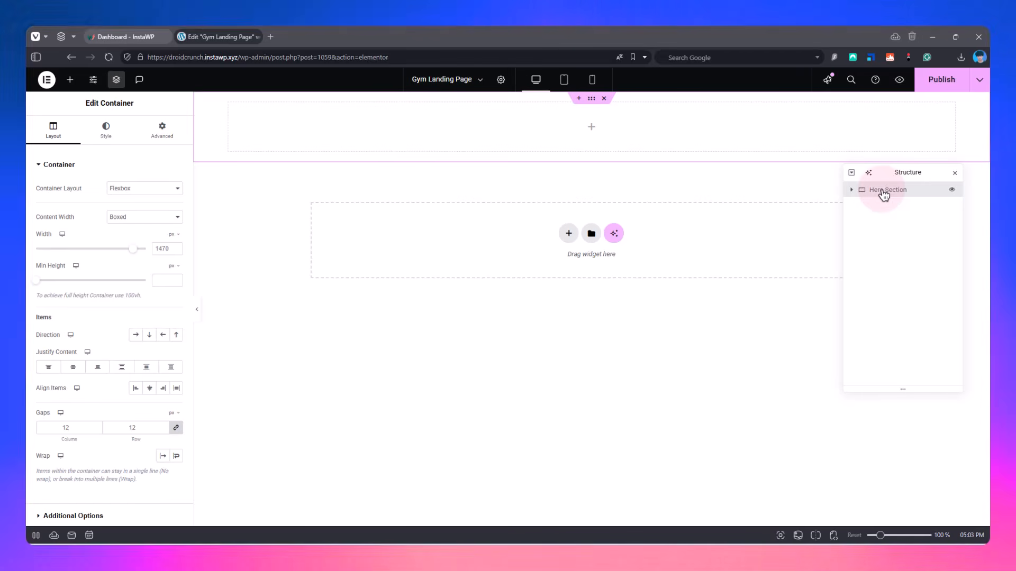
left_click(852, 193)
left_click(889, 206)
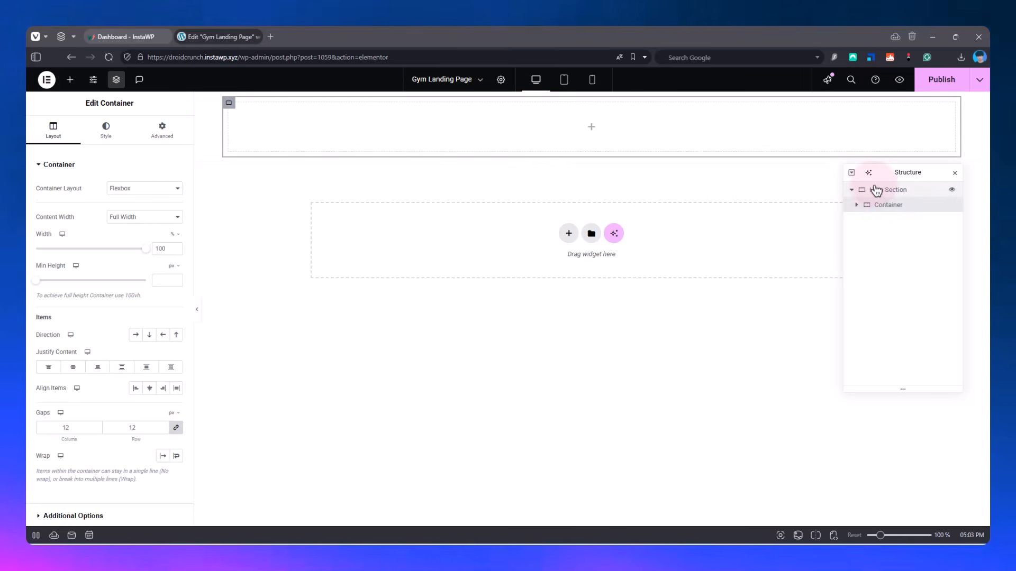
- Examine the Hero Section container's advanced settings, including its position options, and its style and layout settings
left_click(876, 190)
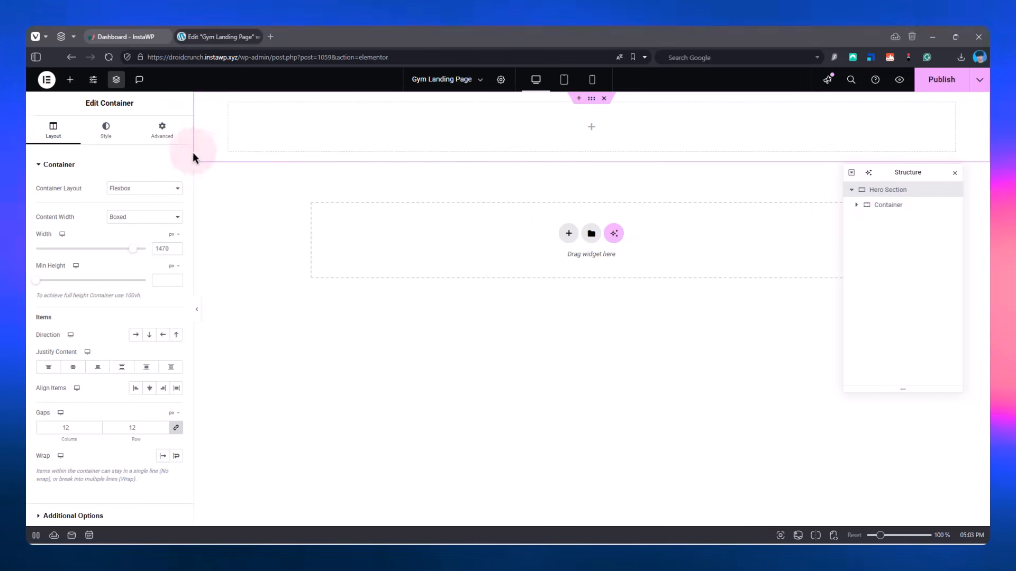
left_click(162, 129)
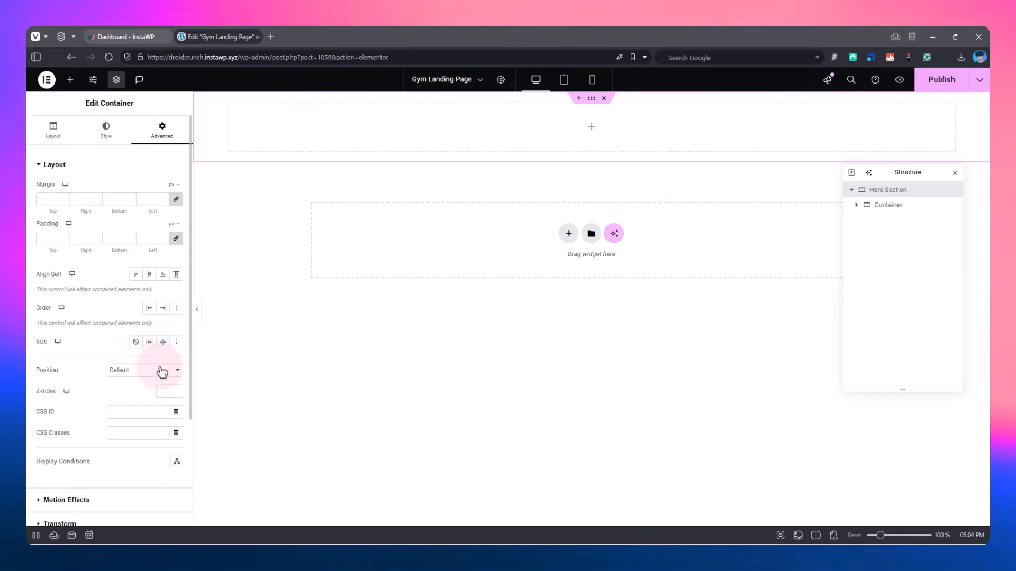
left_click(163, 373)
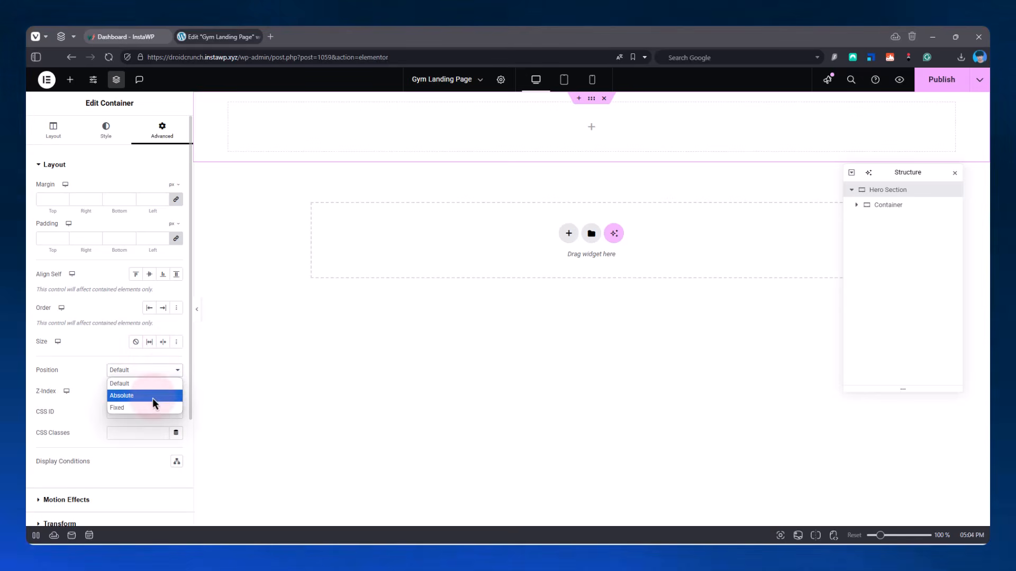
left_click(91, 418)
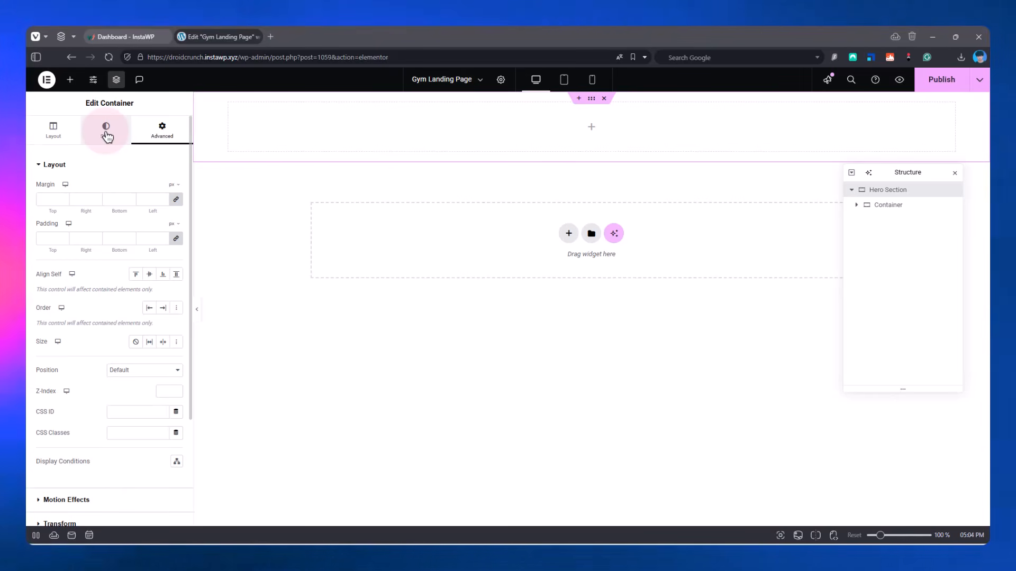
left_click(105, 132)
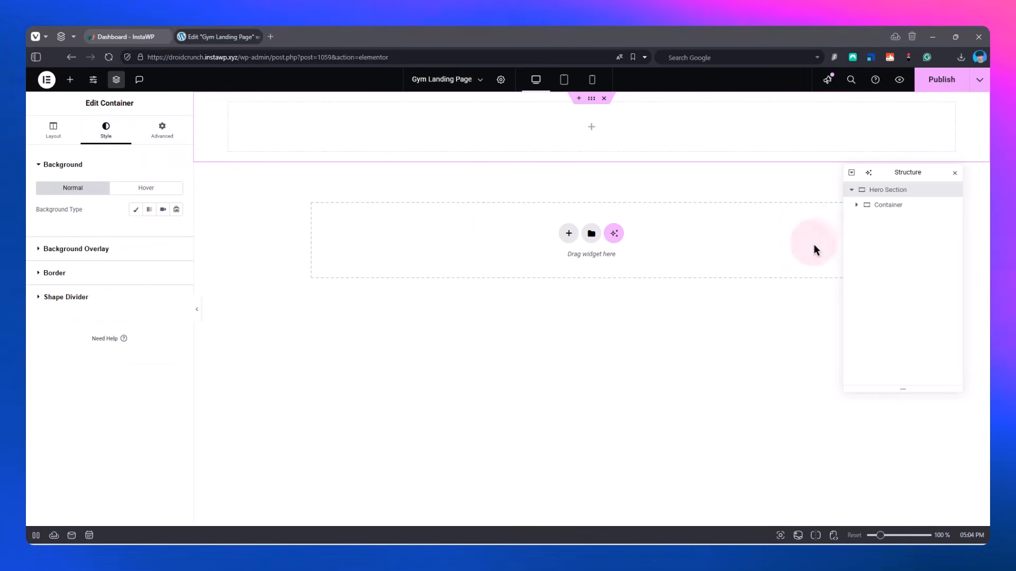
left_click(57, 131)
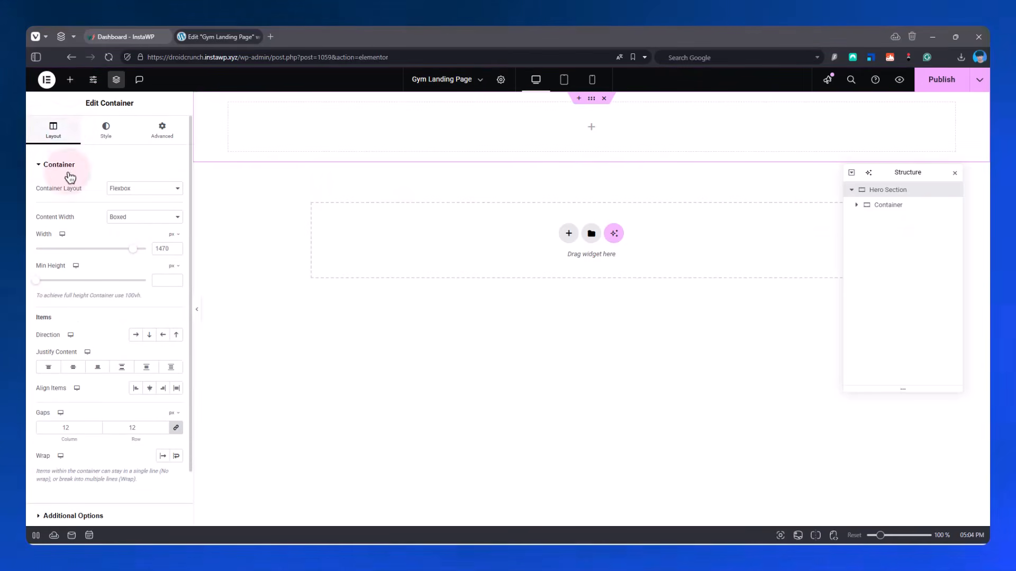
- Add a Heading widget inside the nested container and set its text to "My Gym Website"
left_click(70, 80)
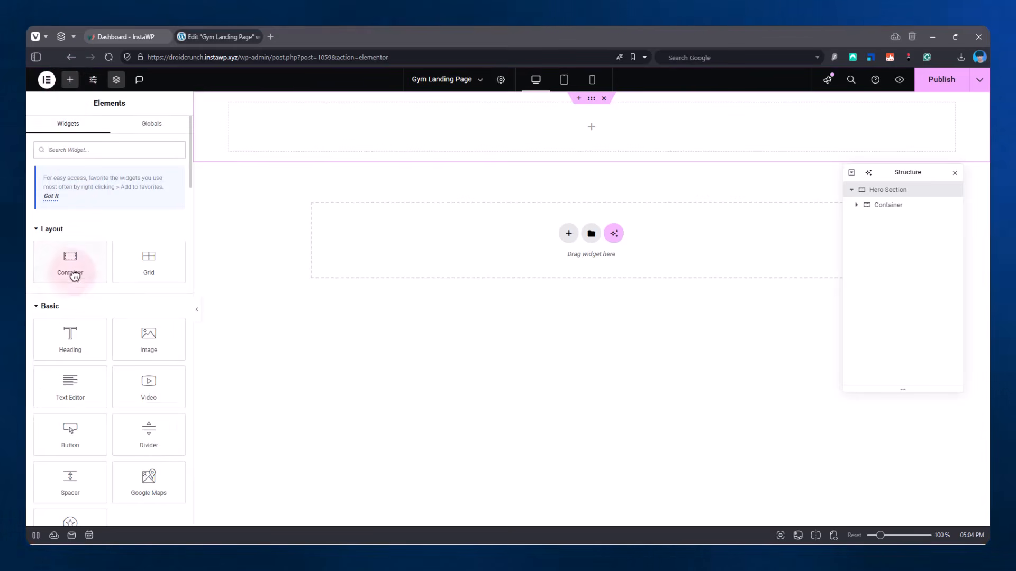
left_click_drag(70, 341, 376, 147)
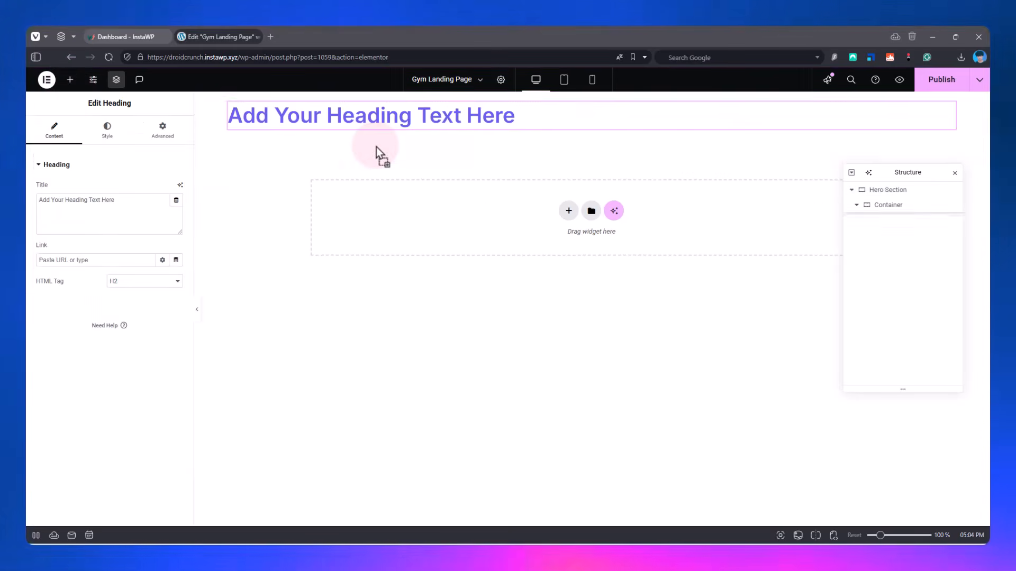
triple_click(353, 120)
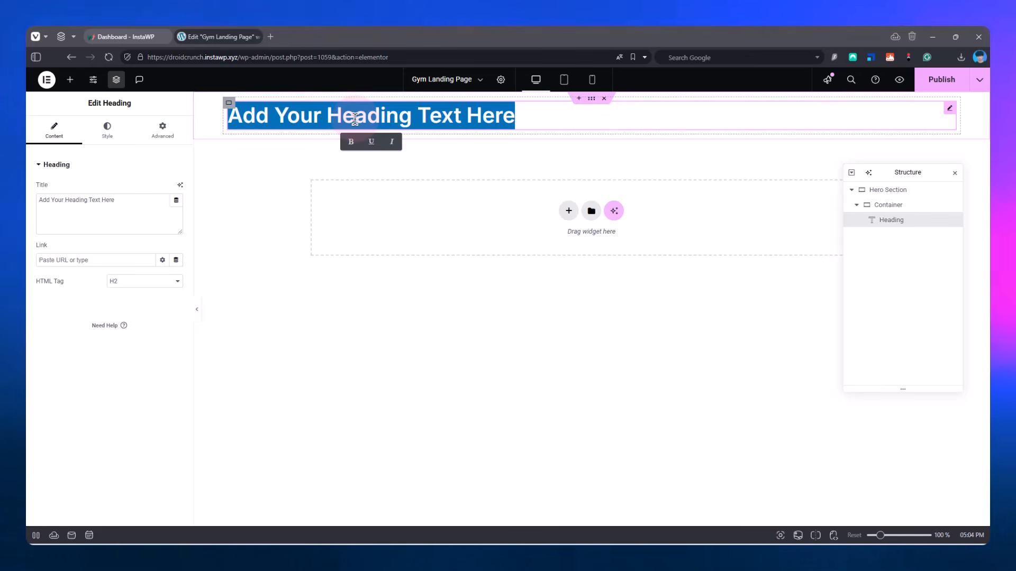
type("My")
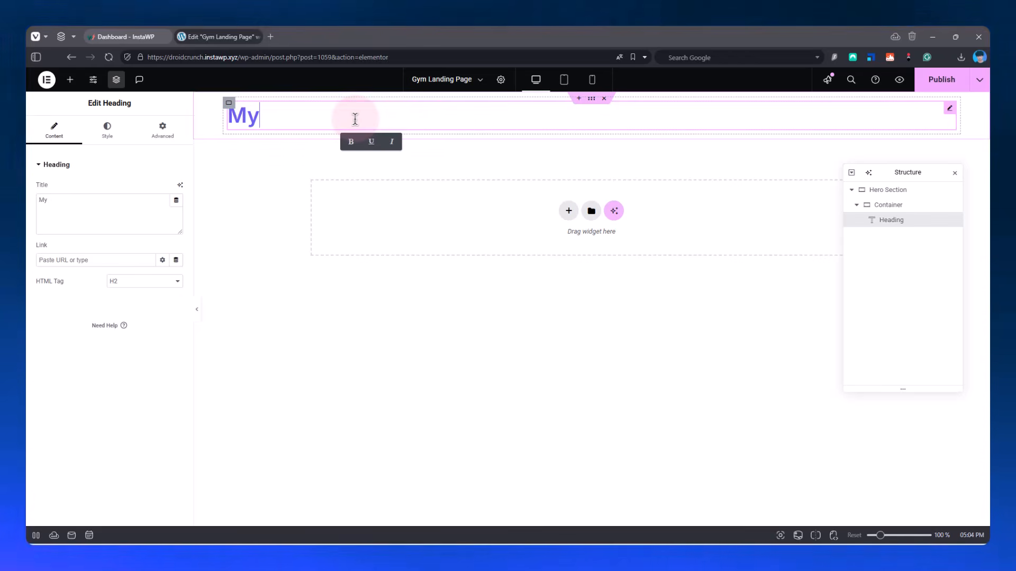
type(" Gym Web")
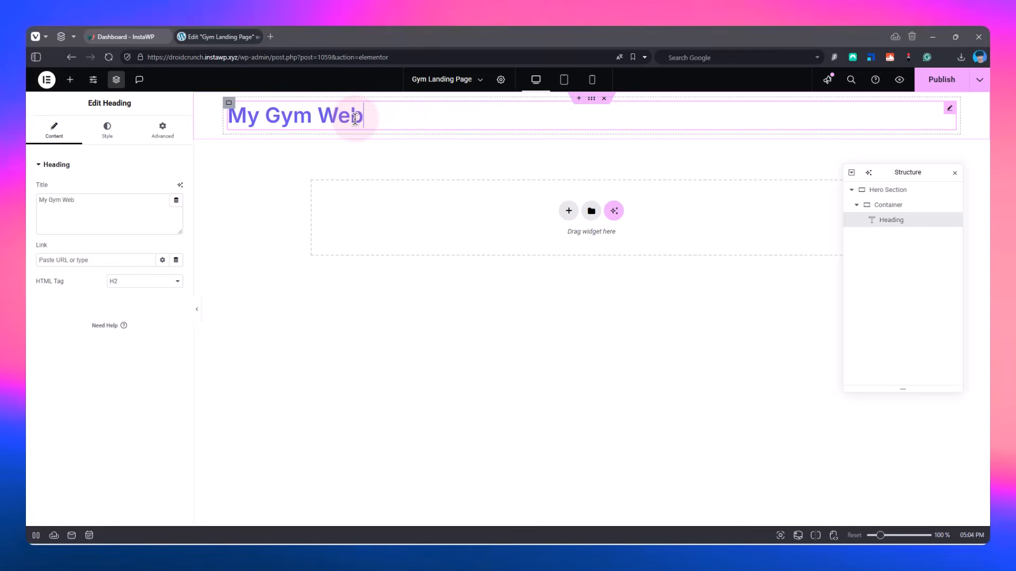
type("site")
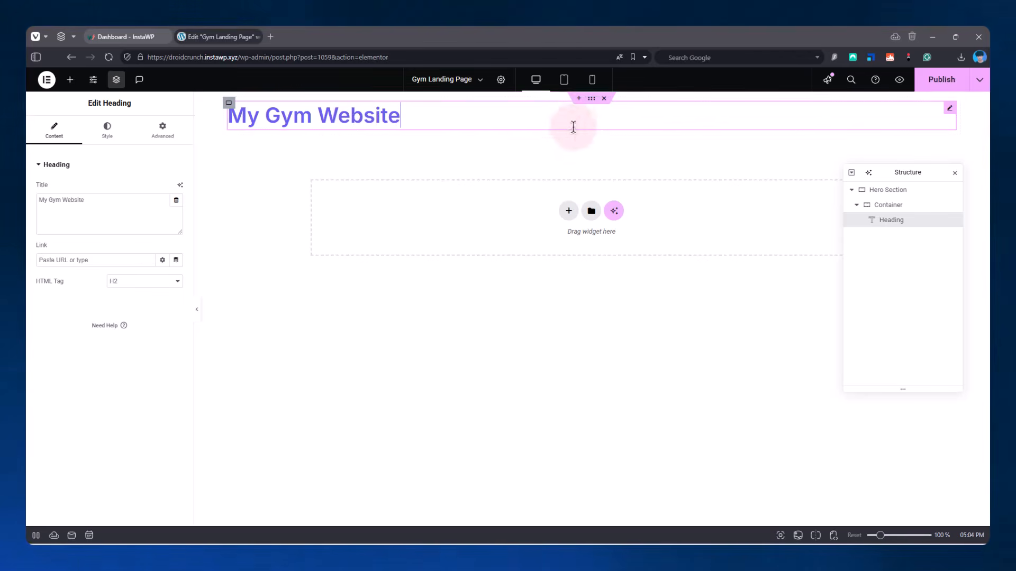
- Set the Hero Section container's padding to 60 px on all sides
left_click(591, 99)
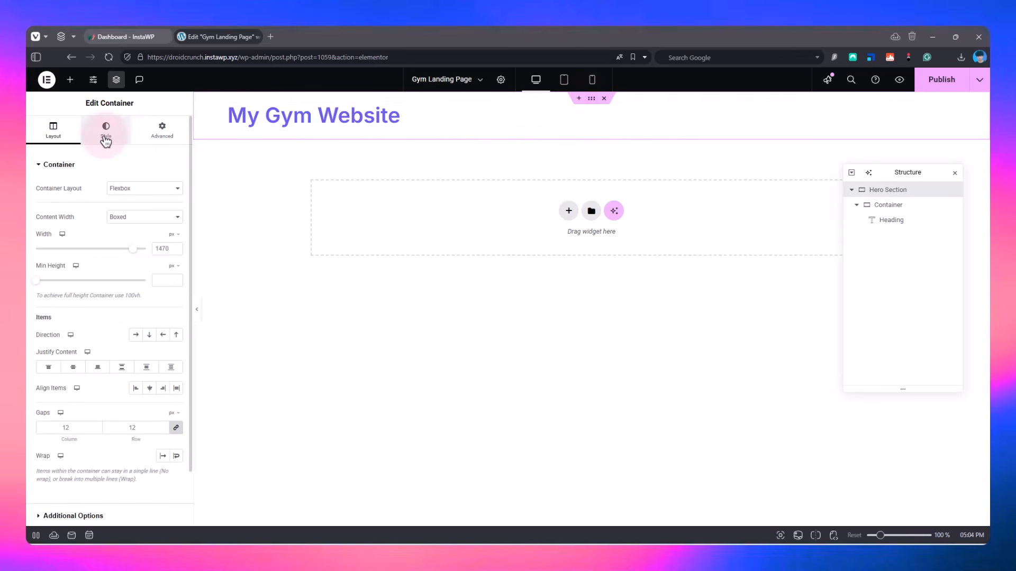
left_click(161, 127)
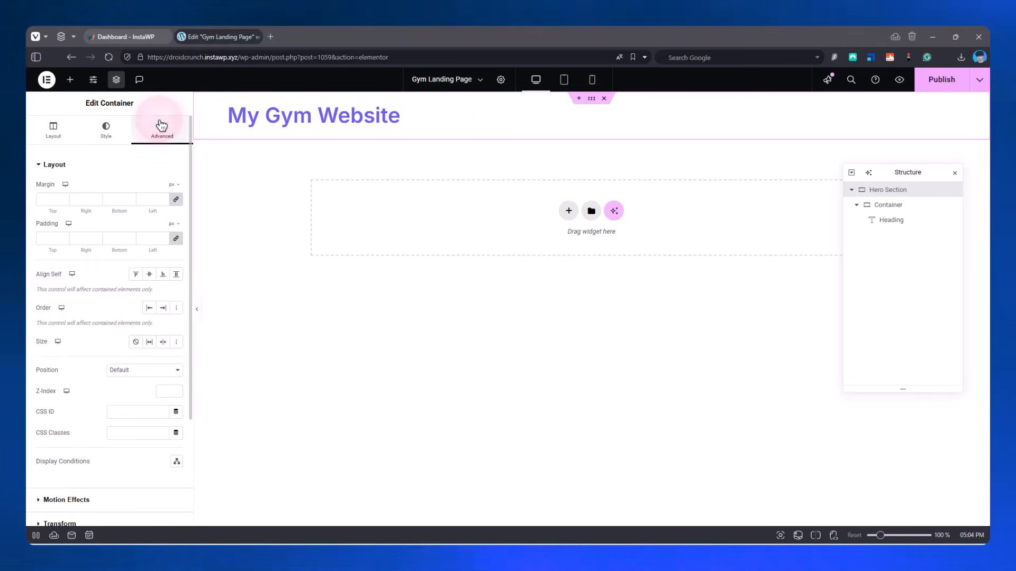
left_click(43, 238)
type("6")
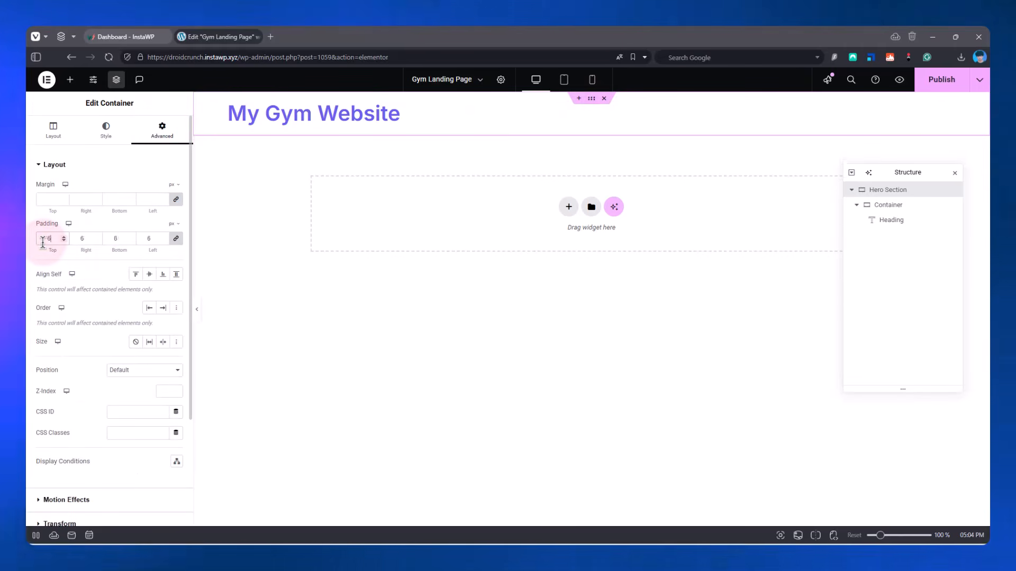
type("0")
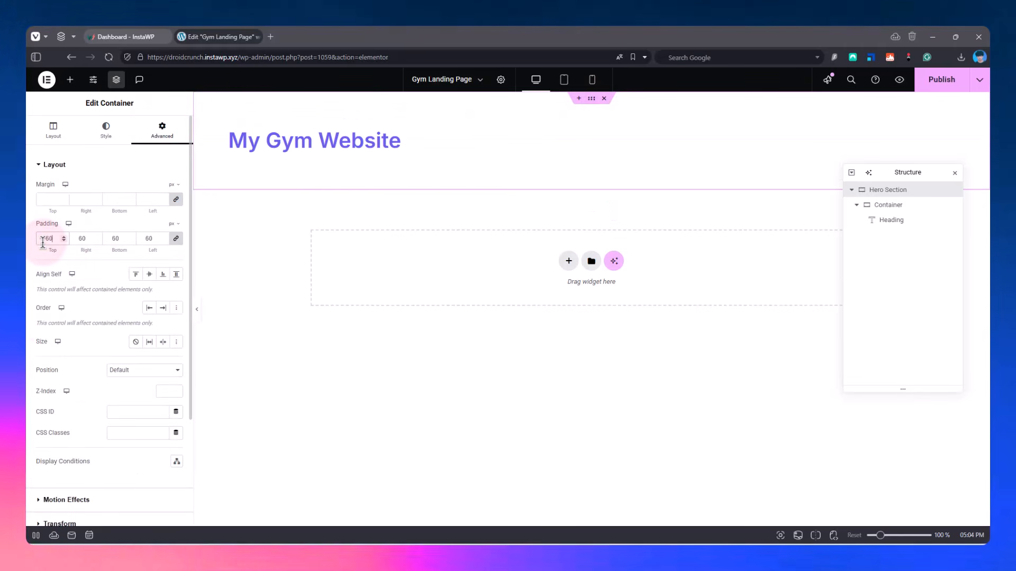
- Set the Hero Section container's minimum height to 500 px
left_click(54, 143)
left_click(38, 281)
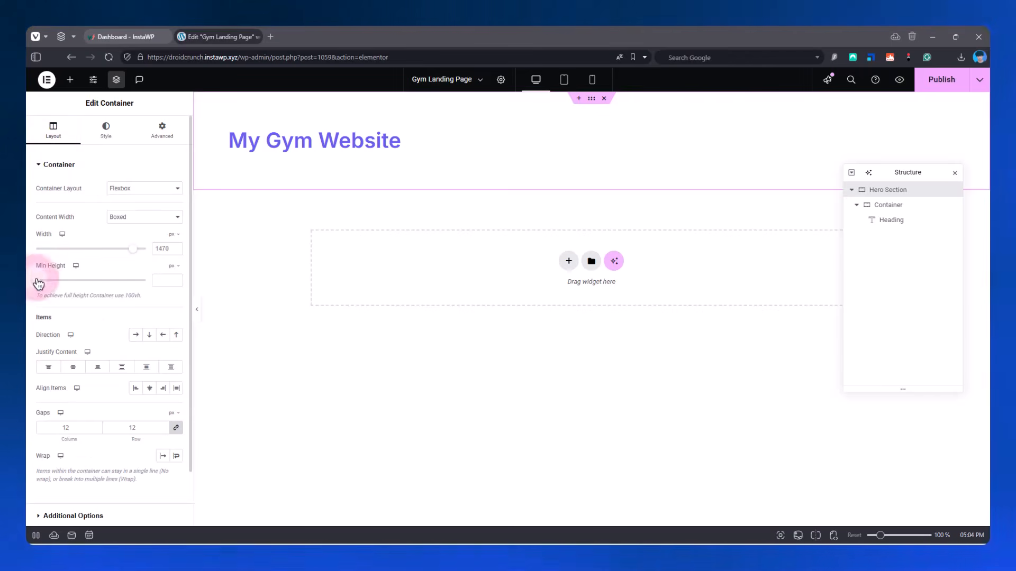
left_click_drag(38, 283, 74, 284)
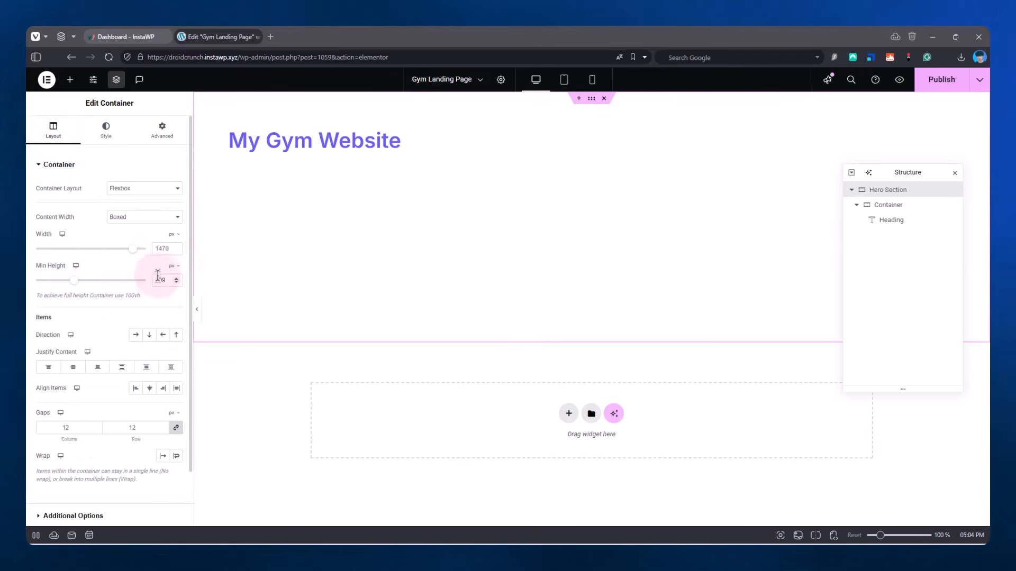
left_click(177, 279)
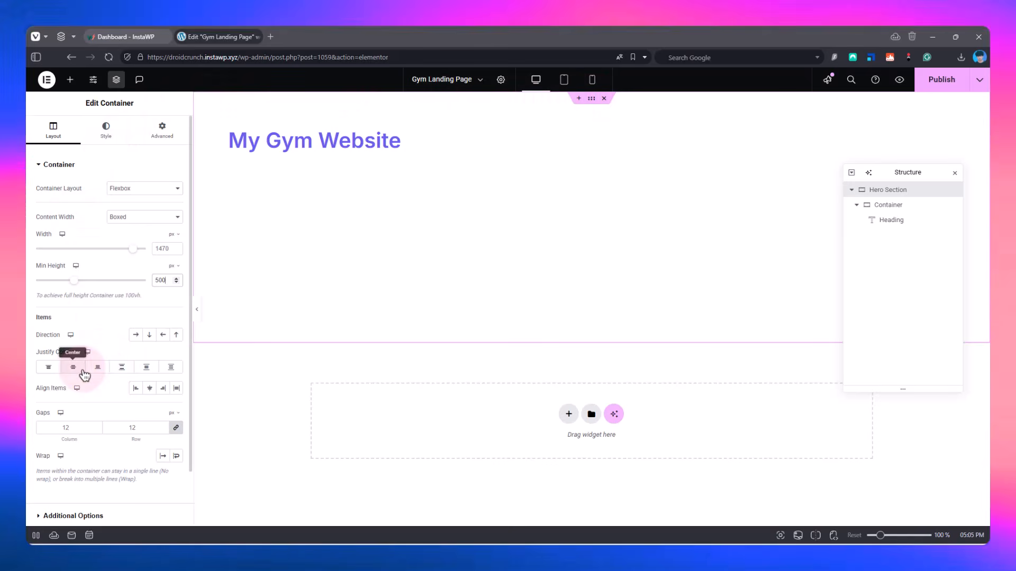
- Set the Hero Section's justify content to center and add a second empty container below the heading's container
left_click(83, 371)
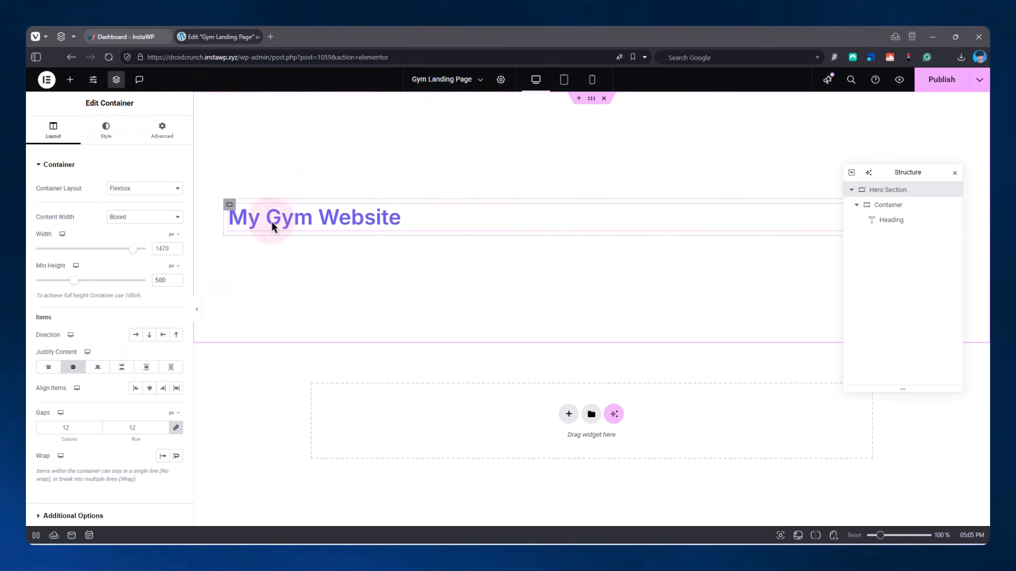
right_click(227, 207)
left_click(273, 263)
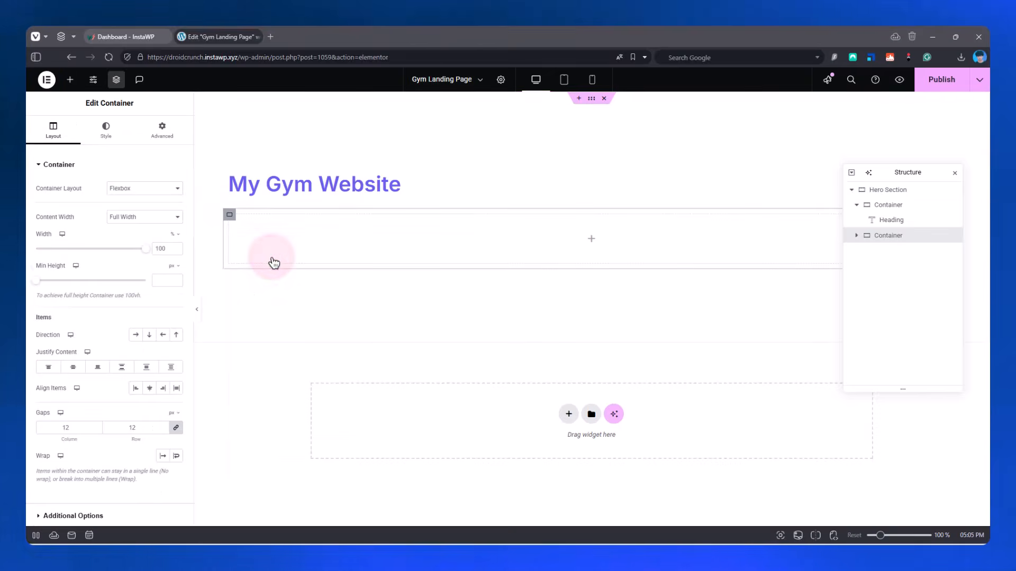
- Arrange the Hero Section's items in a horizontal row and set the heading container's justify content to center
left_click(591, 98)
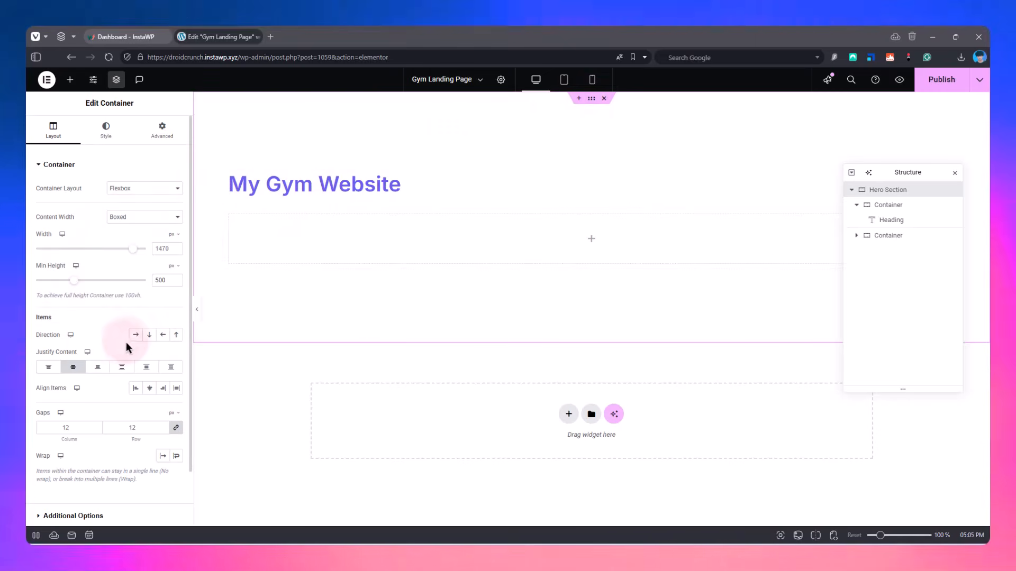
left_click(136, 335)
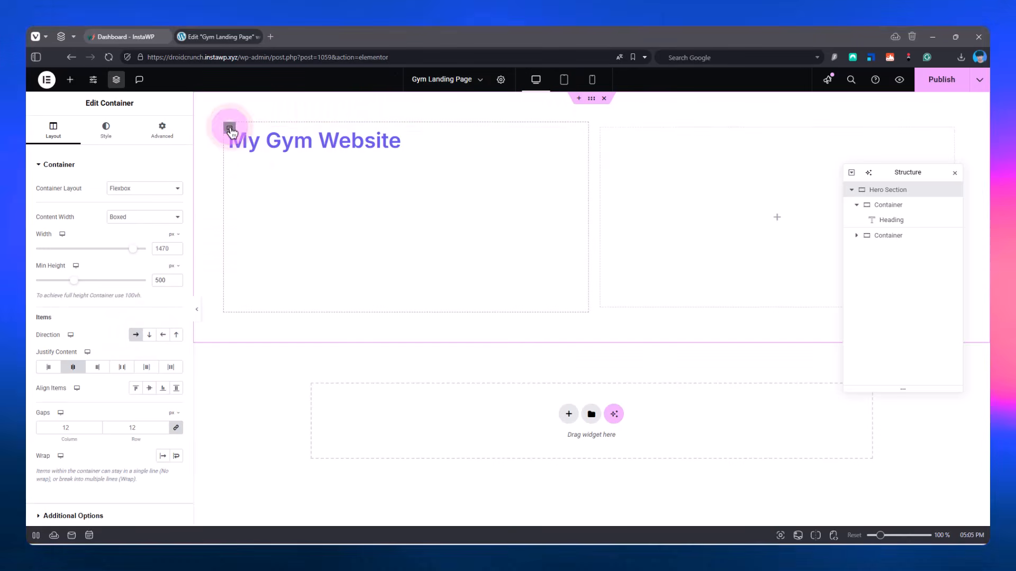
left_click(229, 128)
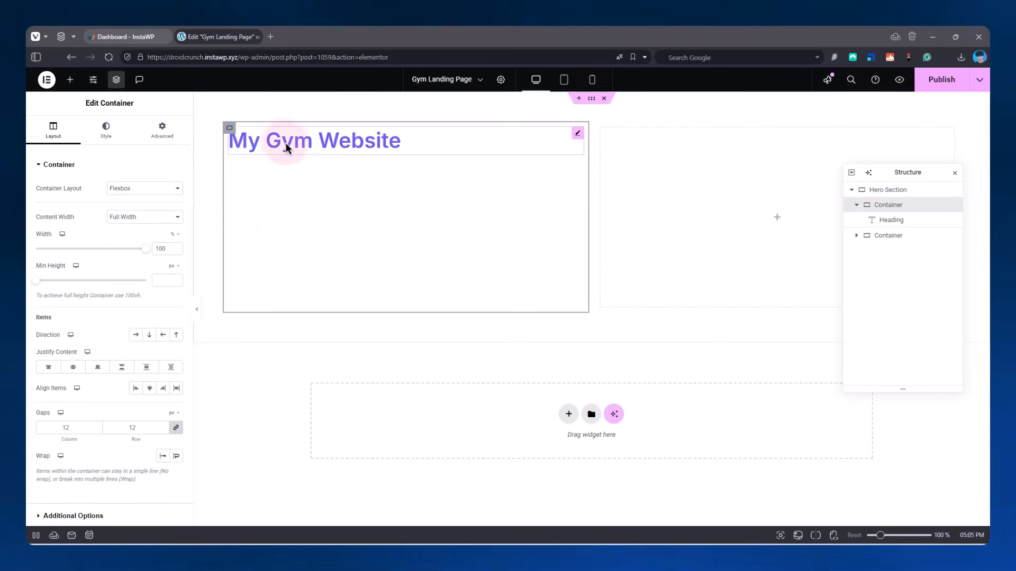
left_click(73, 367)
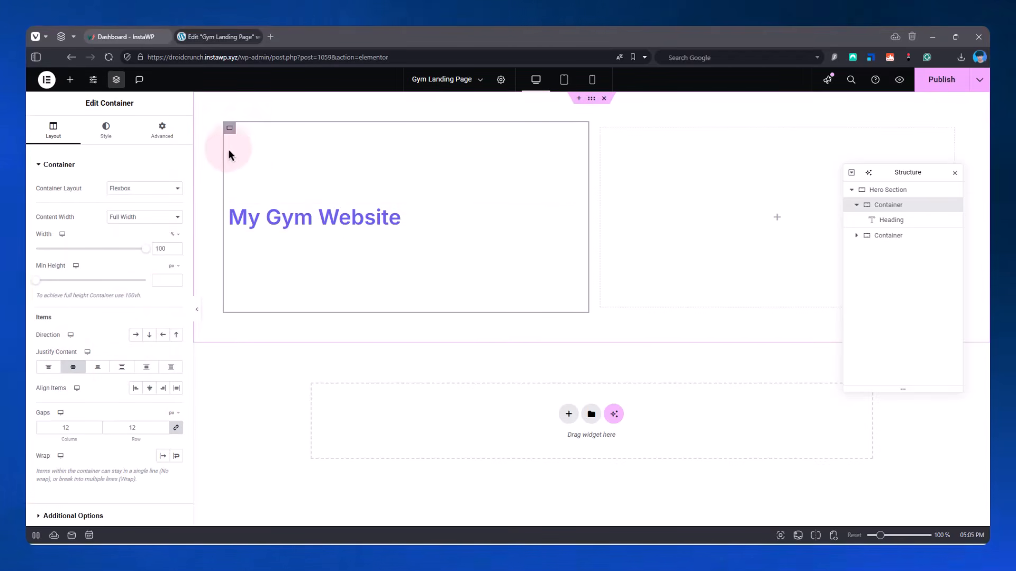
- Add a Button widget below the "My Gym Website" heading and set its text to "Join Membership"
left_click(318, 211)
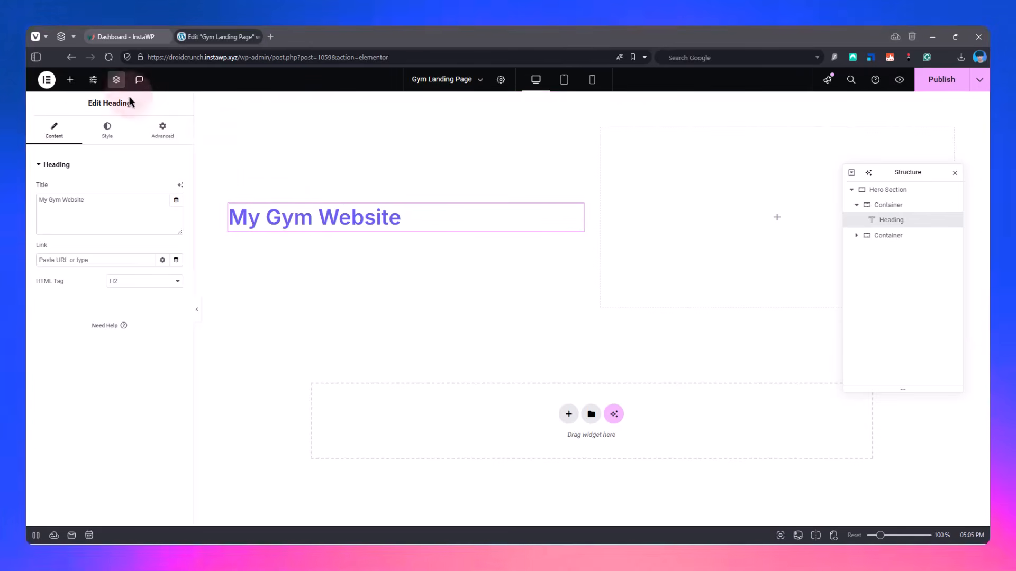
left_click(73, 82)
left_click(97, 148)
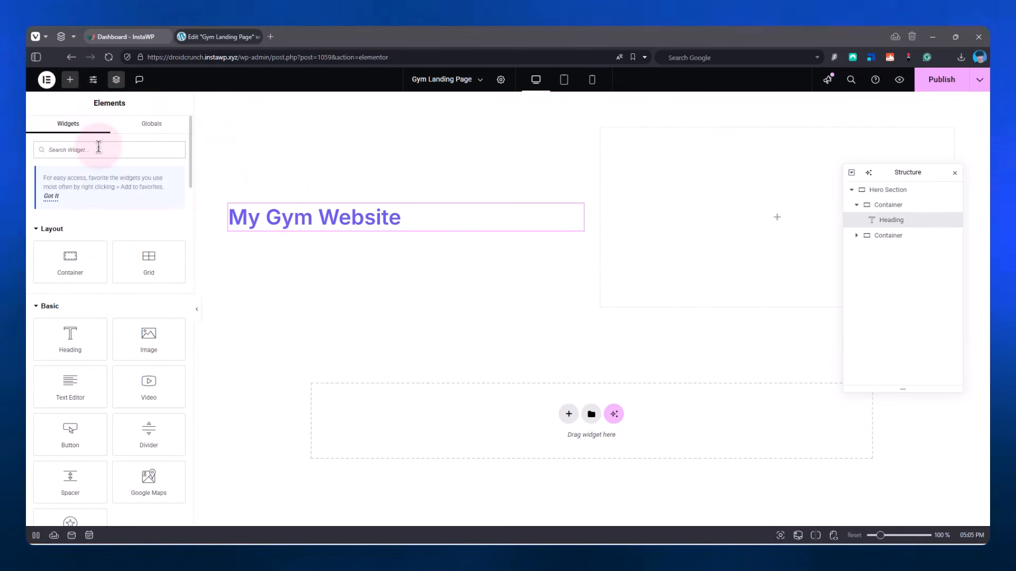
type("button")
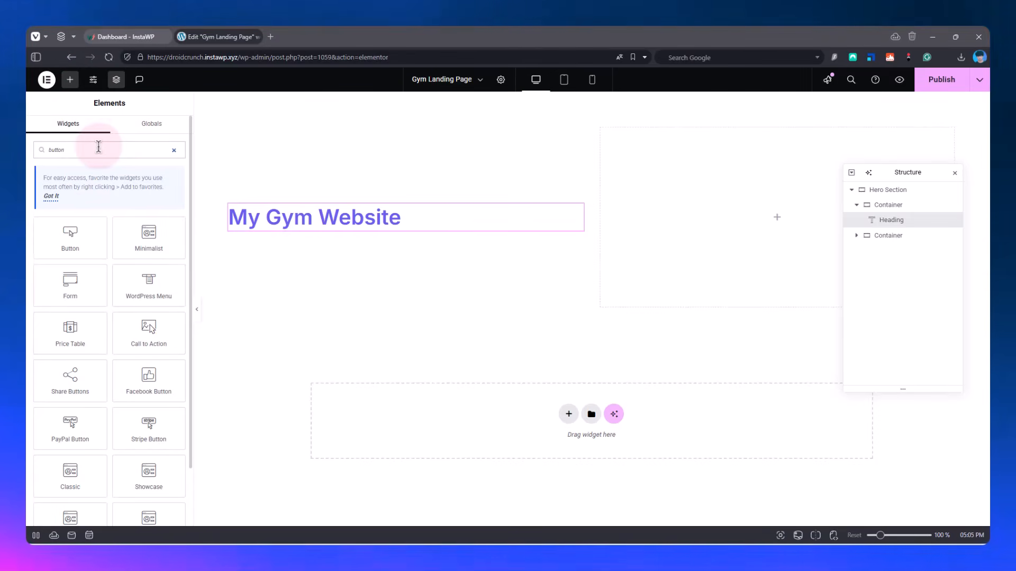
left_click_drag(86, 231, 324, 224)
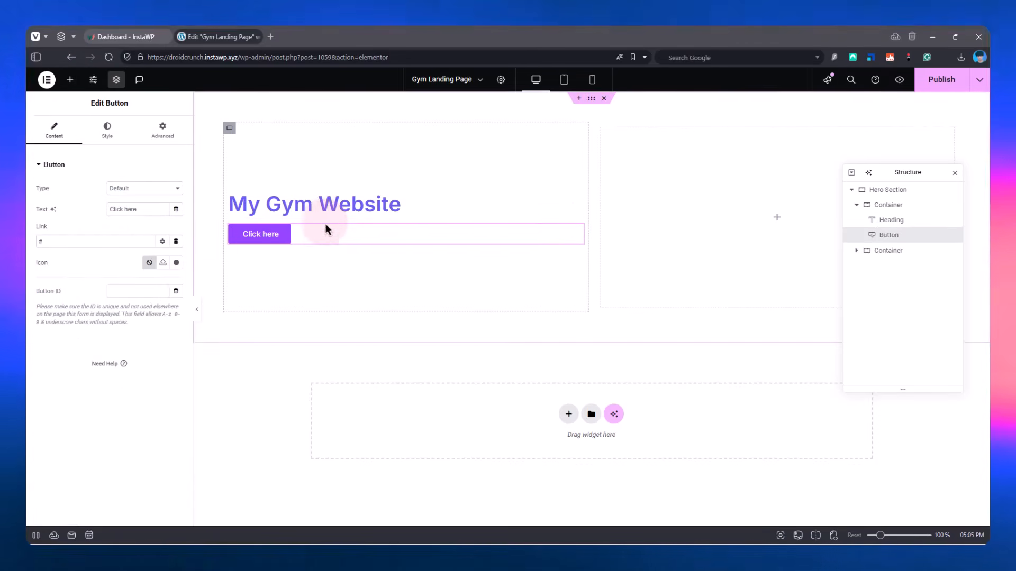
left_click(130, 211)
triple_click(129, 212)
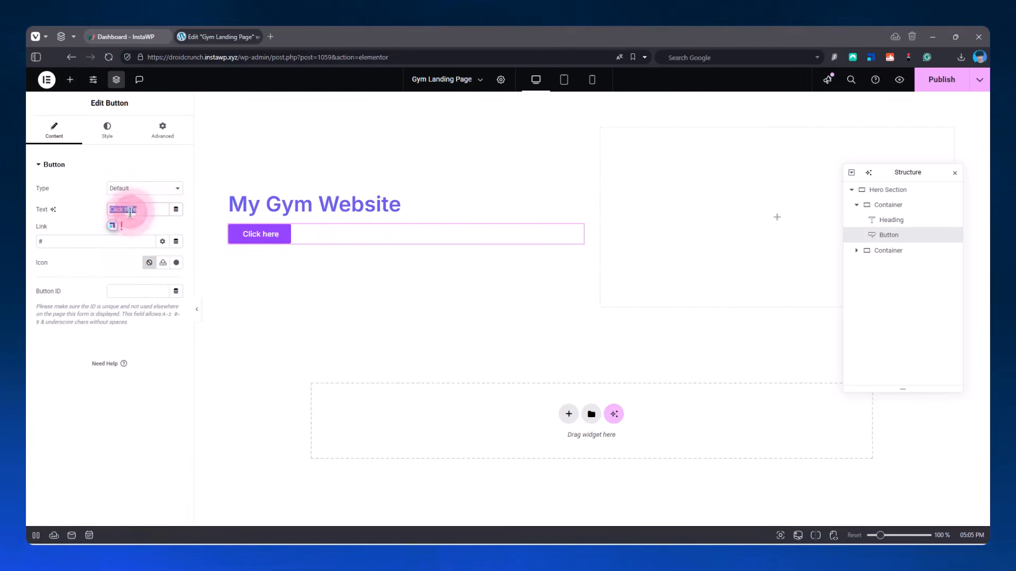
type("Join Membership")
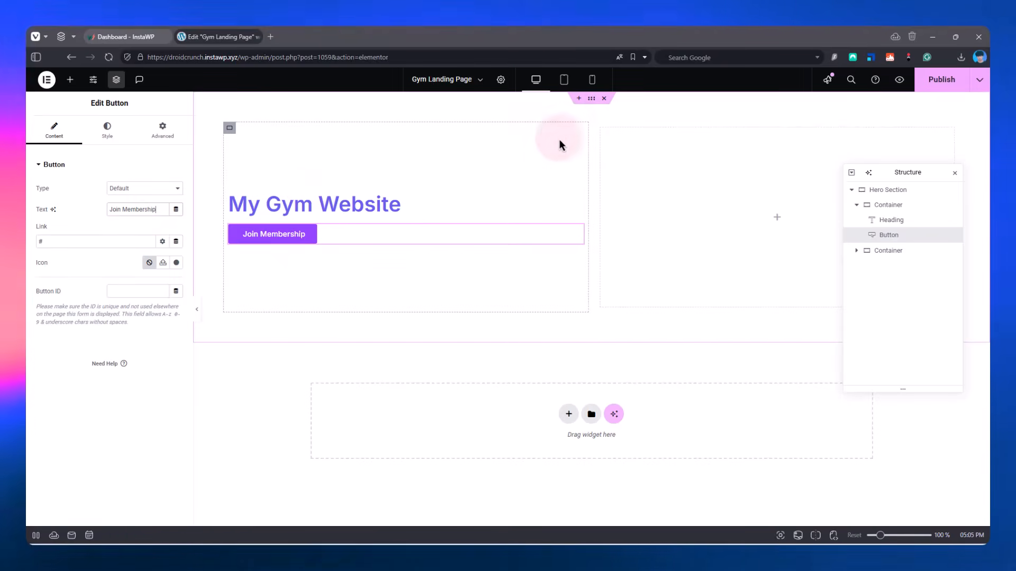
- Add an Image widget inside the empty second container and assign gymtrainer.png from the media library
left_click(69, 80)
type("image")
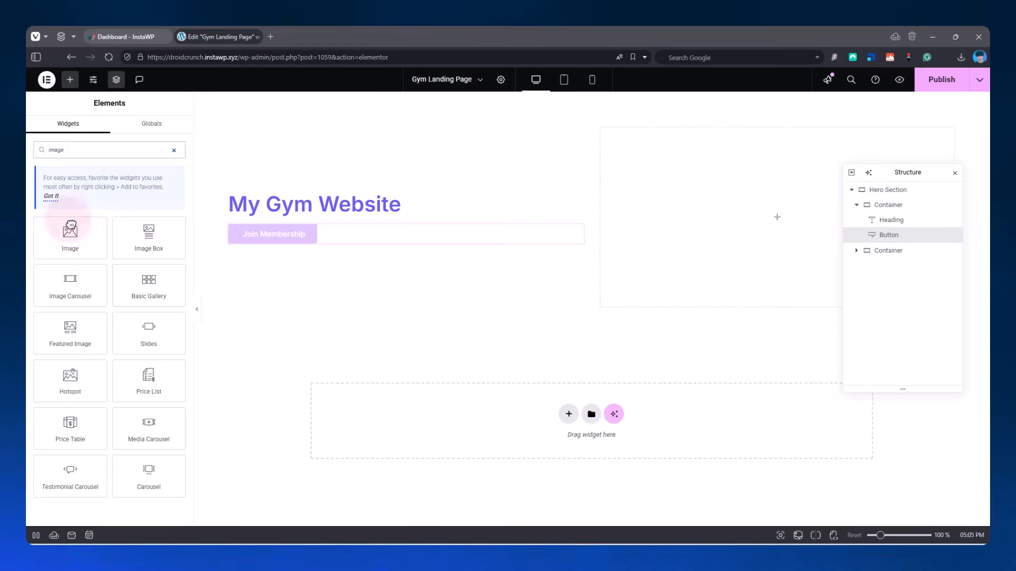
left_click_drag(70, 233, 674, 200)
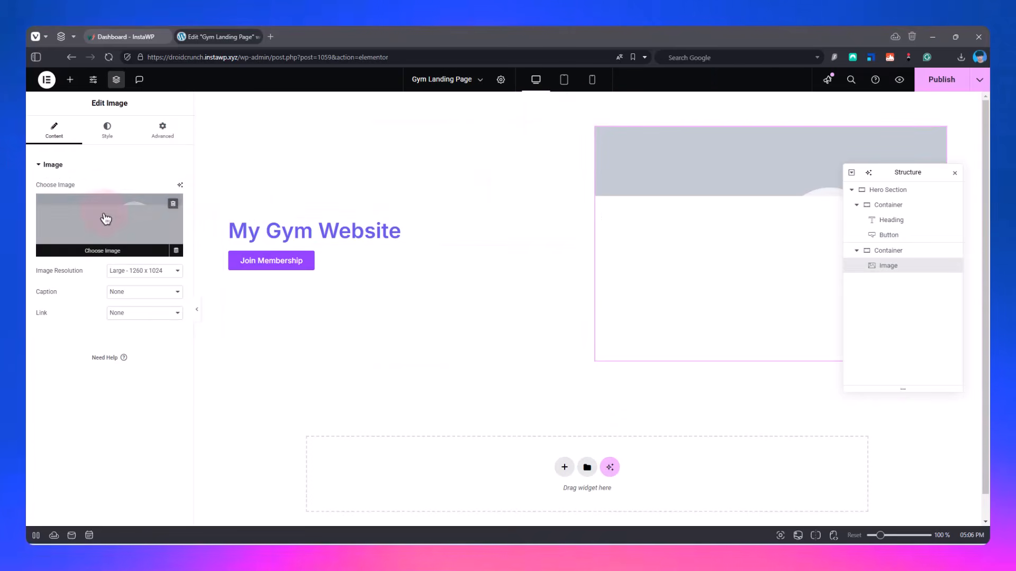
left_click(78, 224)
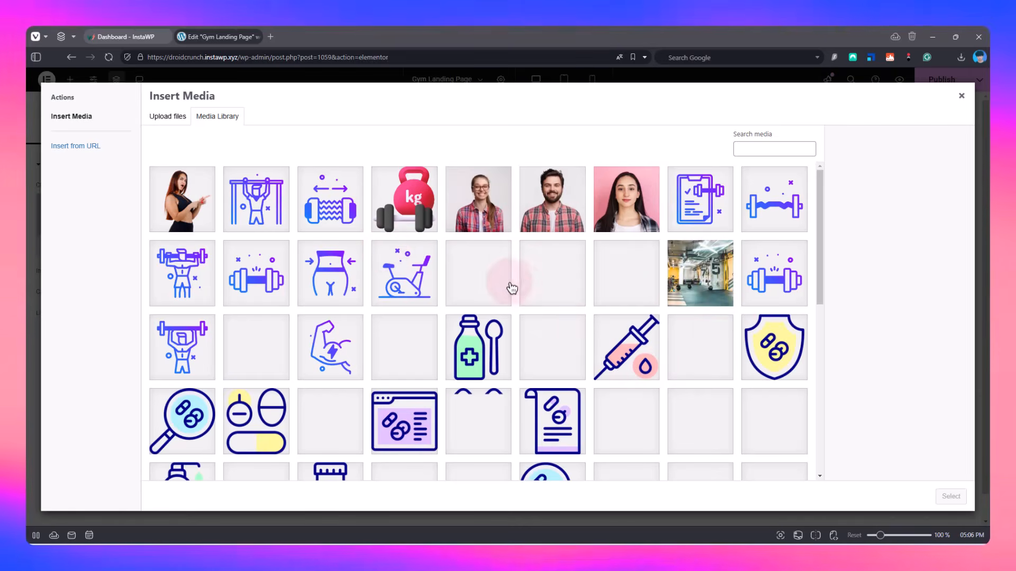
left_click(259, 356)
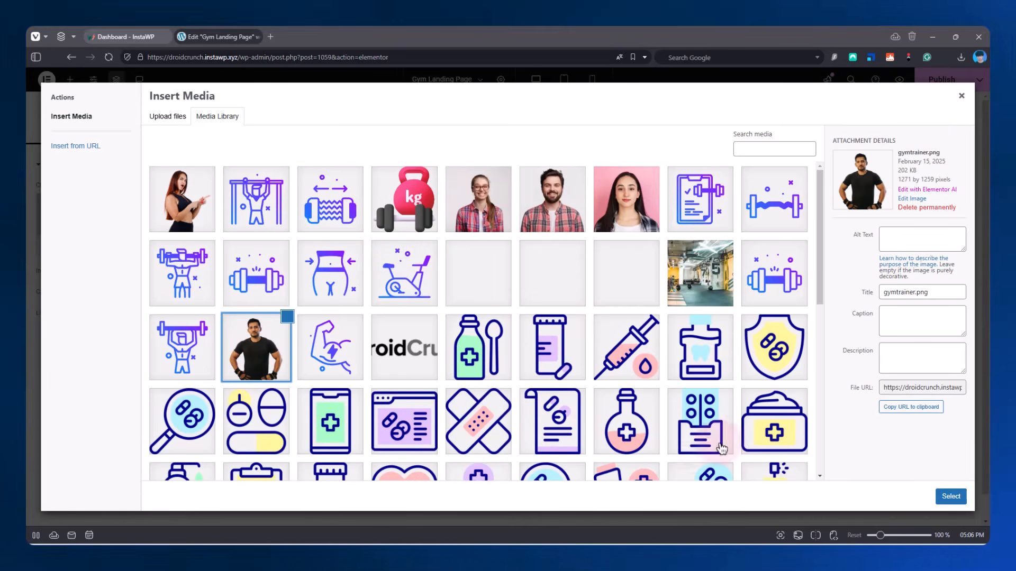
left_click(952, 497)
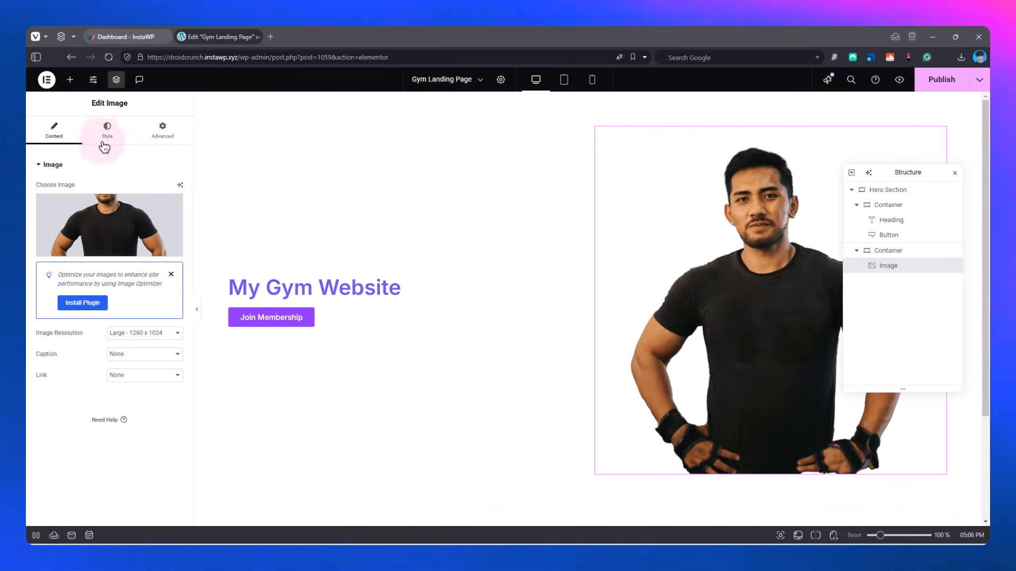
- Set the trainer image's width to 80%
left_click(104, 141)
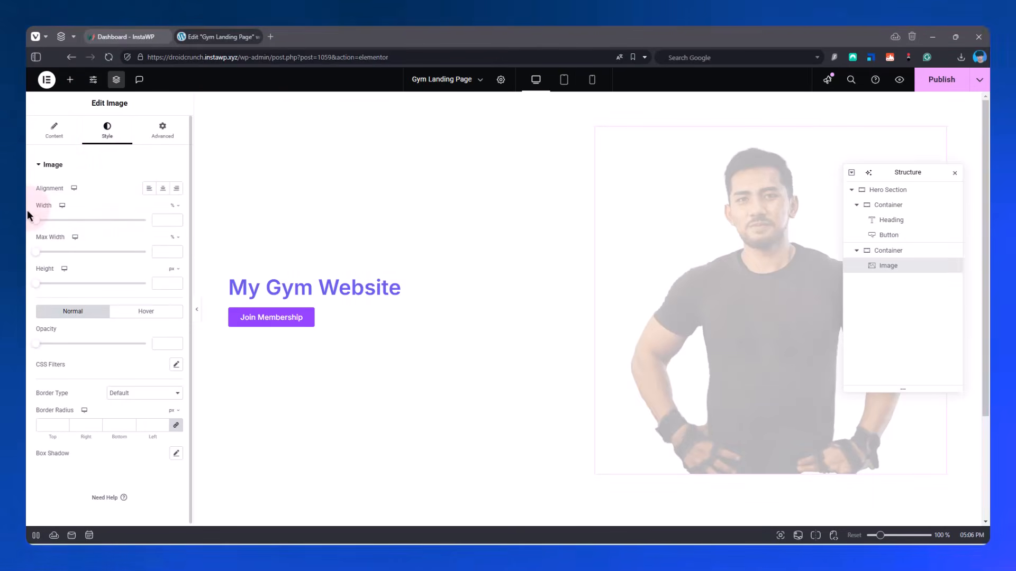
left_click_drag(38, 223, 137, 222)
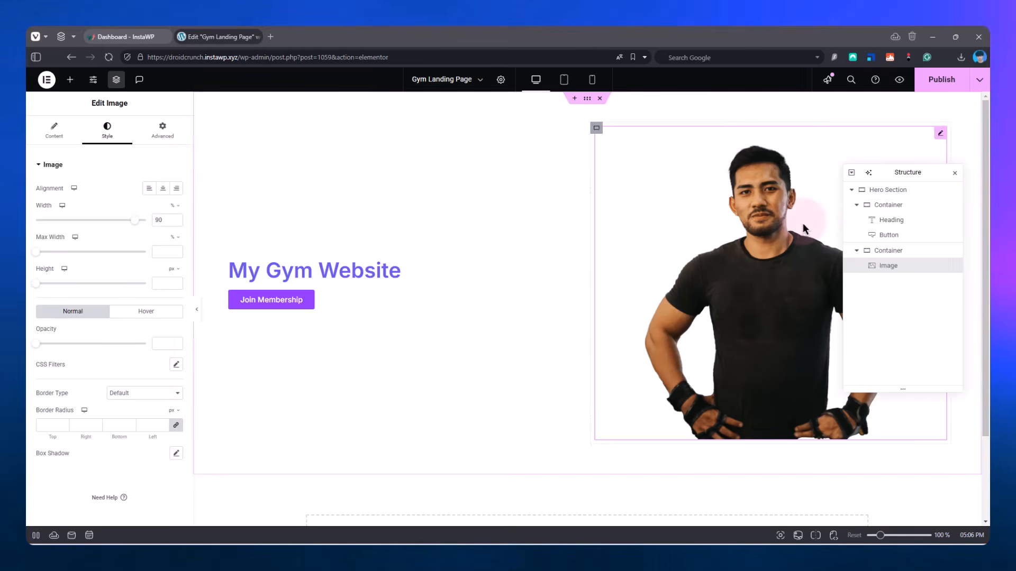
left_click_drag(138, 225, 127, 225)
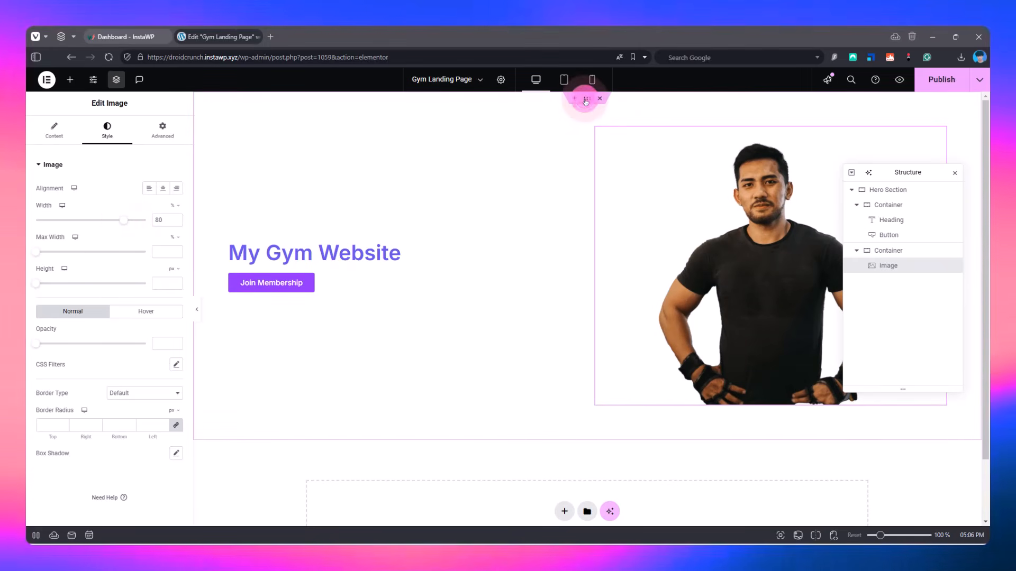
- Give the Hero Section container a classic background in a dark olive-brown color
left_click(232, 130)
left_click(99, 137)
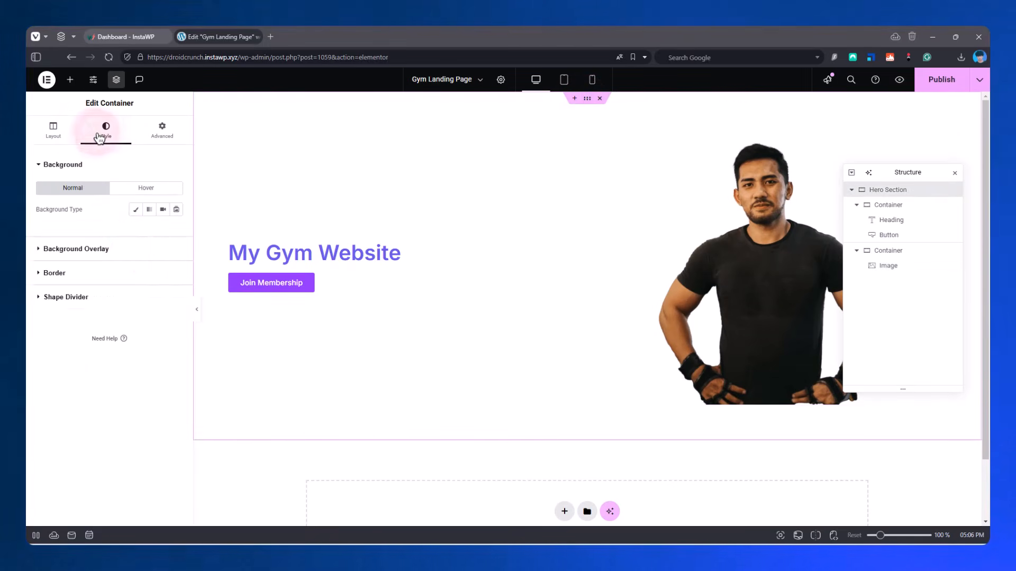
left_click(137, 211)
left_click(177, 231)
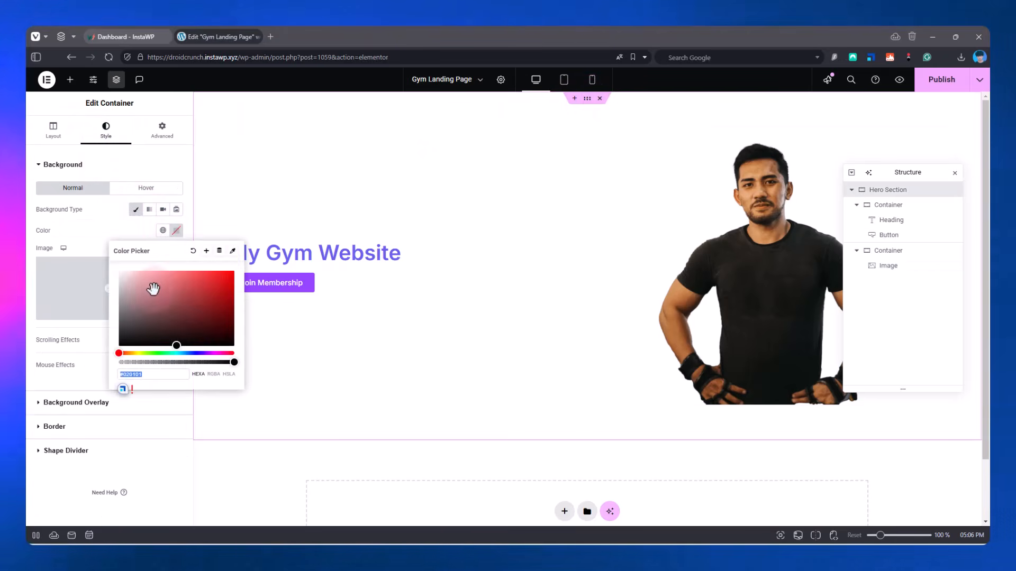
left_click_drag(148, 292, 136, 353)
left_click_drag(149, 318, 187, 332)
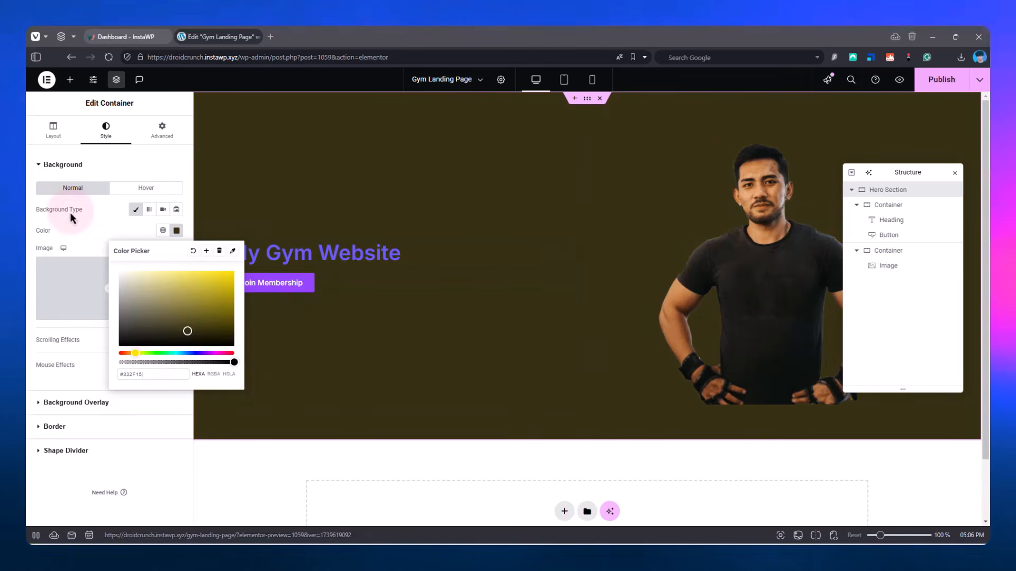
- Set the "My Gym Website" heading's text color to white (#FFFFFF)
left_click(296, 254)
left_click(99, 133)
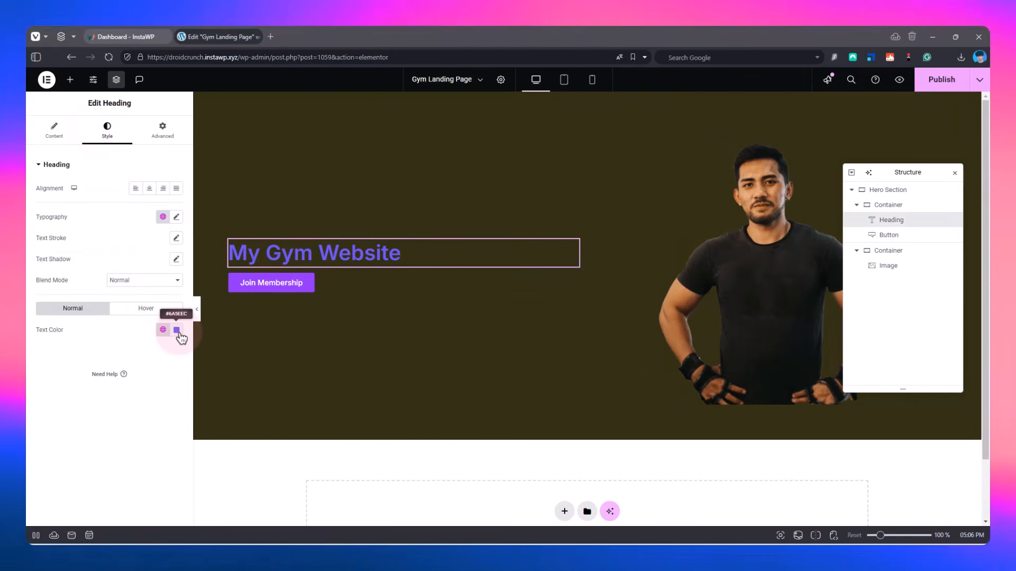
left_click(178, 330)
left_click(159, 383)
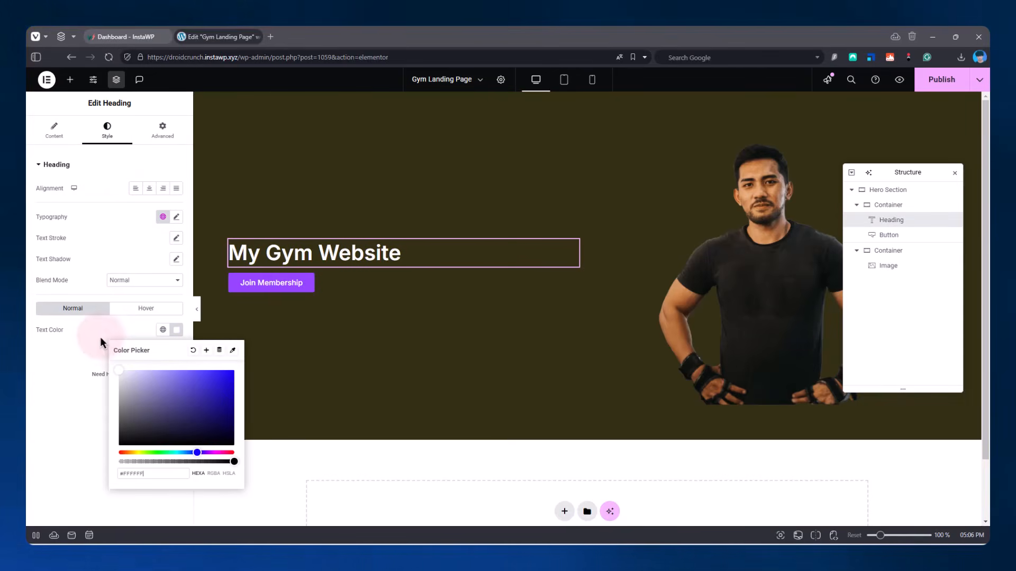
- Set the Join Membership button's padding to 16 px top and bottom and 24 px right and left
left_click(340, 281)
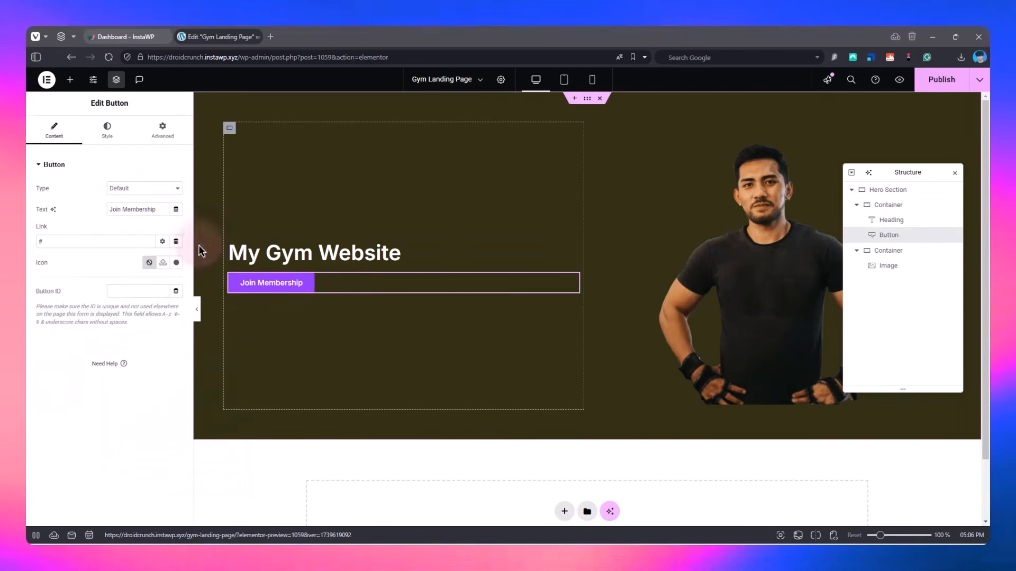
left_click(98, 137)
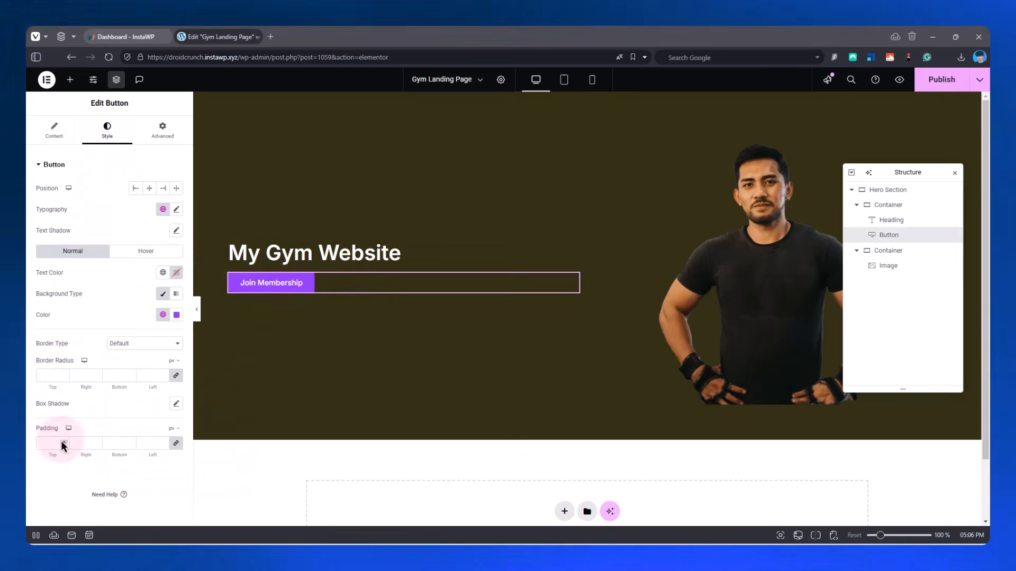
left_click(63, 443)
type("17")
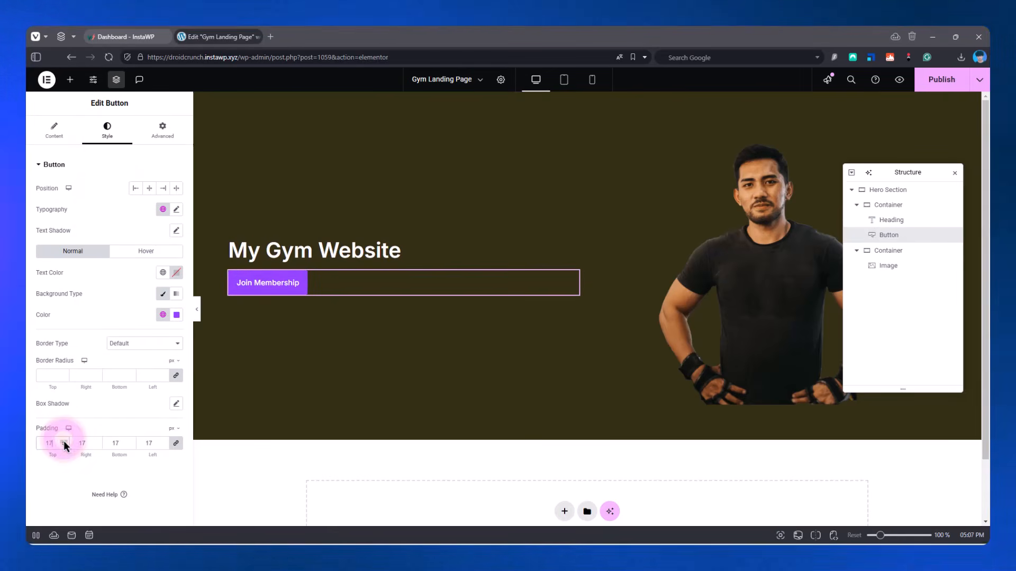
left_click(64, 445)
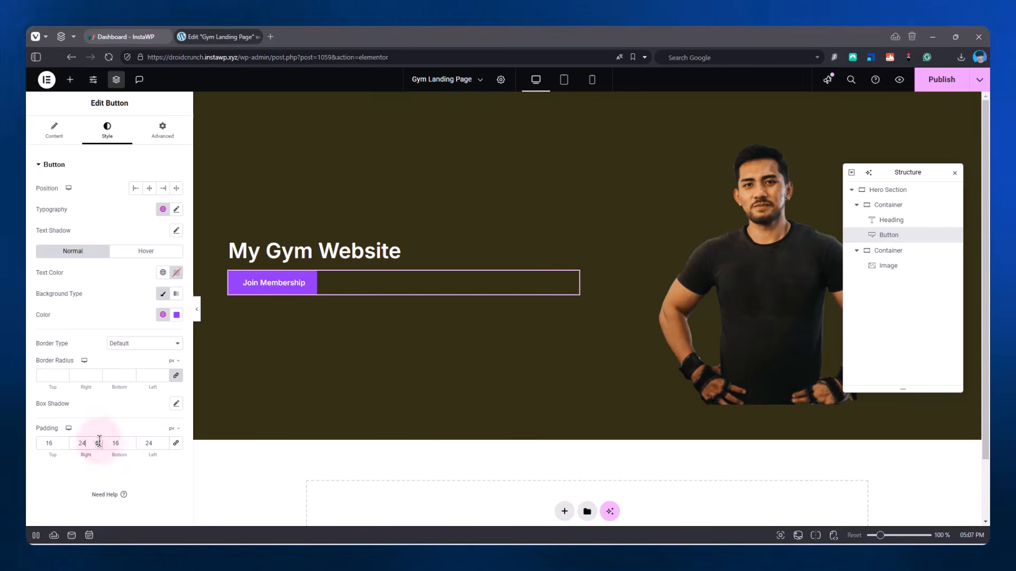
- Add a Text Editor widget between the heading and the Join Membership button
left_click(336, 251)
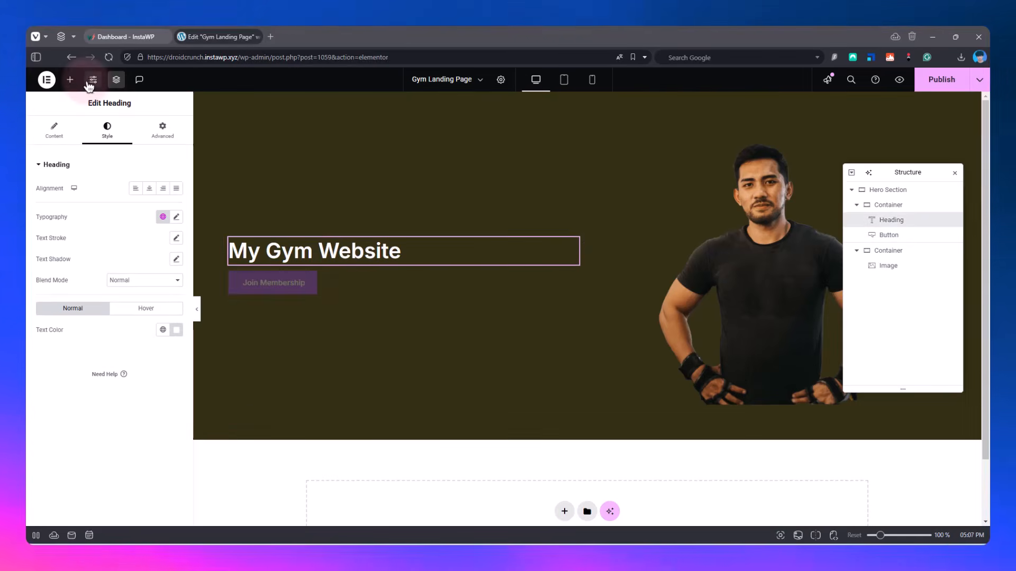
left_click(69, 79)
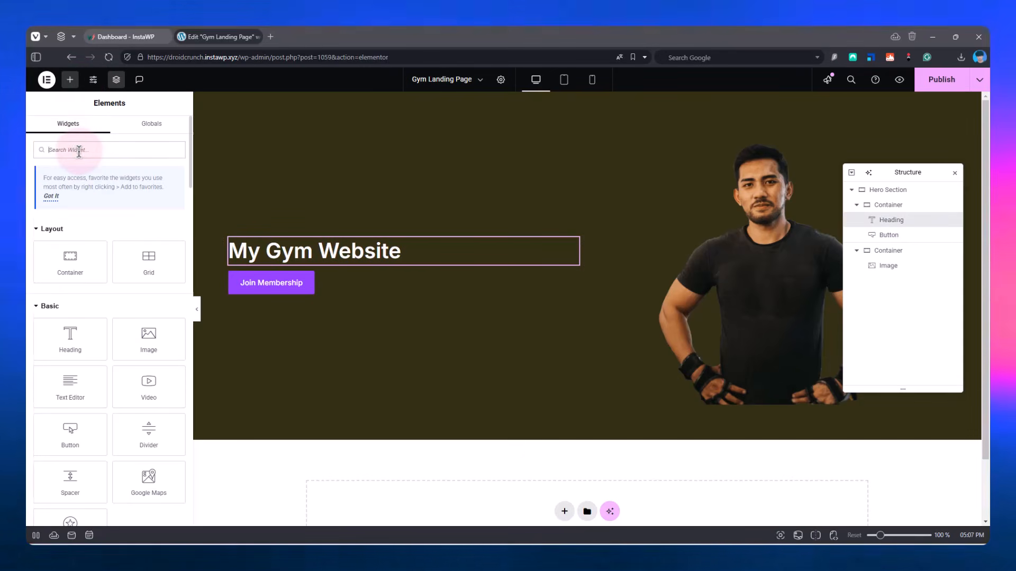
type("tex")
left_click_drag(142, 242, 318, 265)
left_click(73, 142)
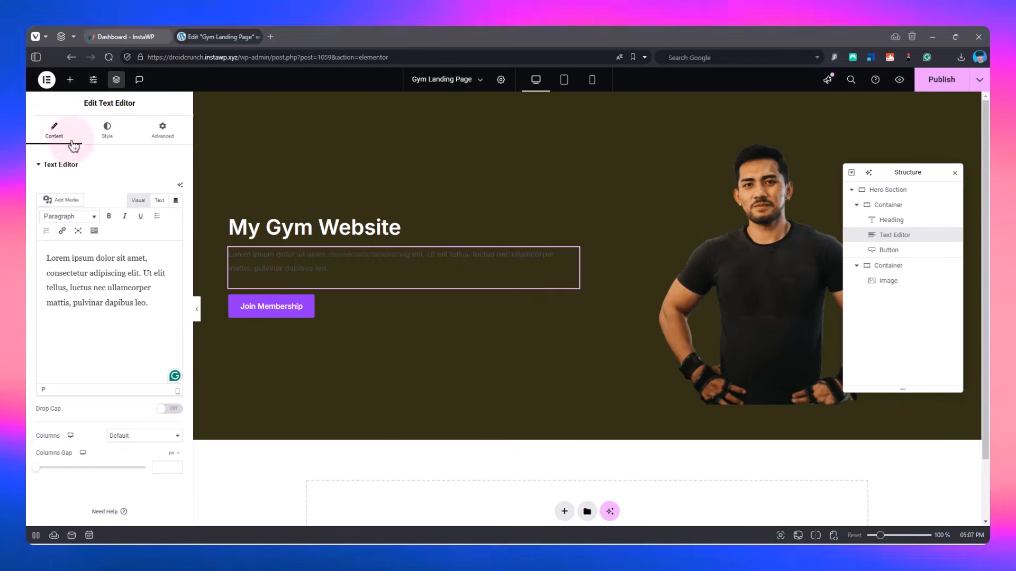
- Set the text color of the paragraph below the heading to white
left_click(106, 129)
left_click(177, 212)
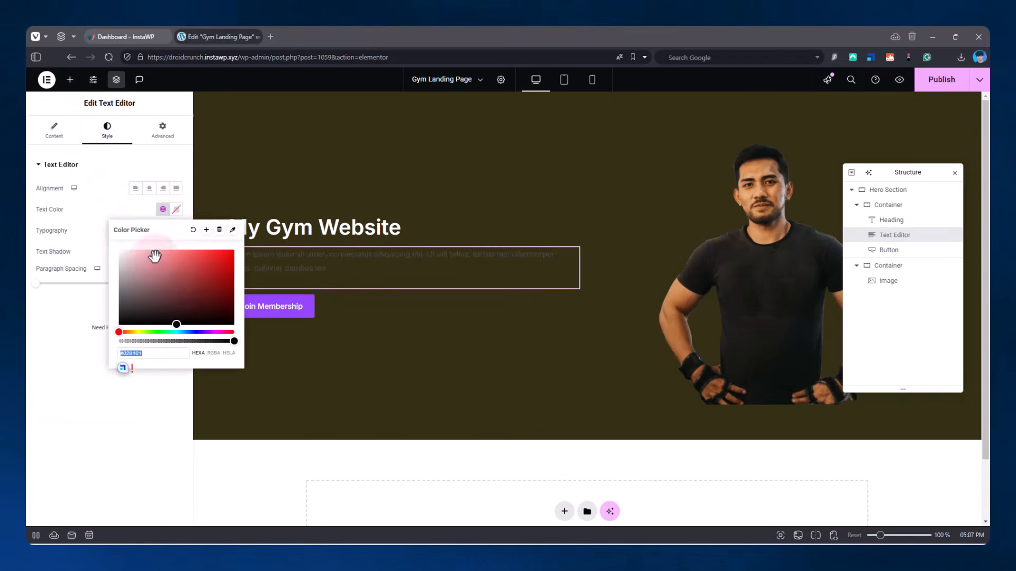
left_click(101, 218)
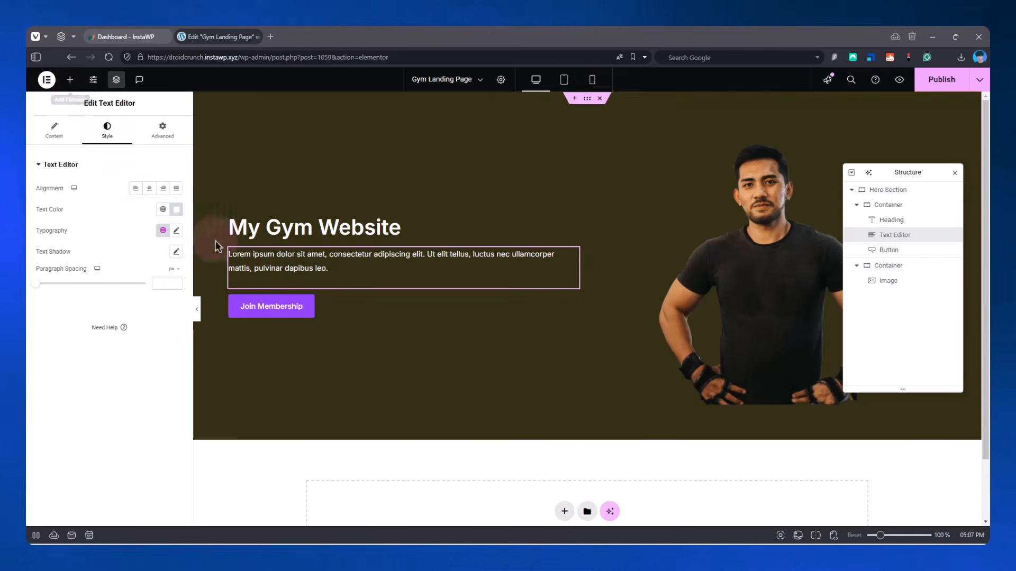
- Add an Image widget between the paragraph and the Join Membership button in the hero section
left_click(69, 78)
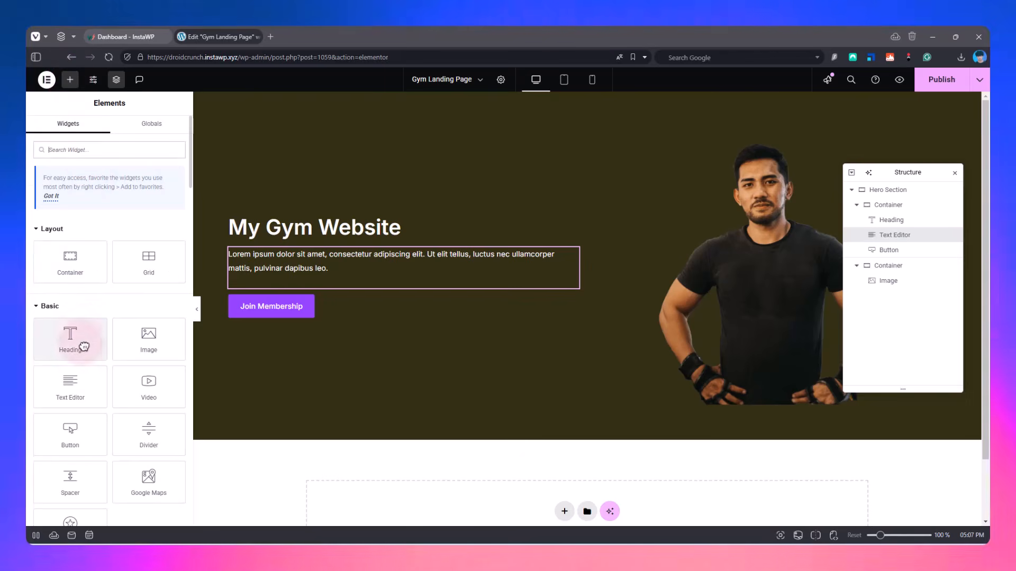
left_click(106, 149)
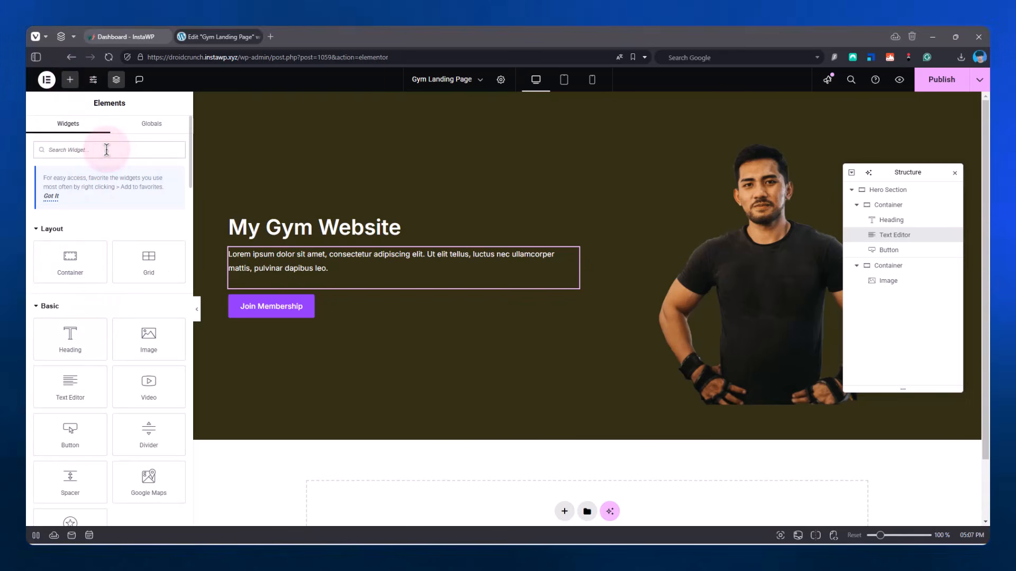
type("image")
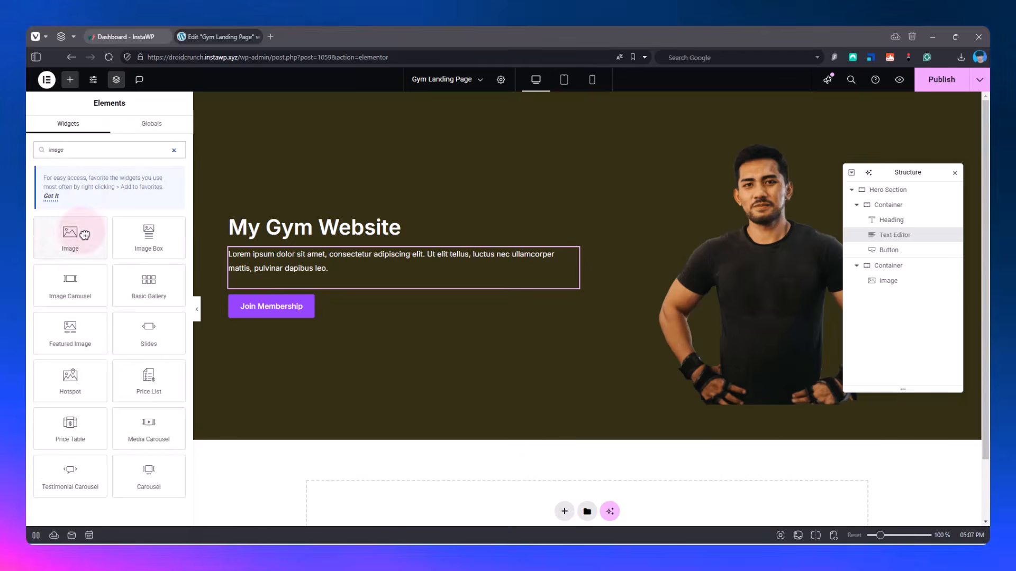
left_click_drag(79, 234, 352, 269)
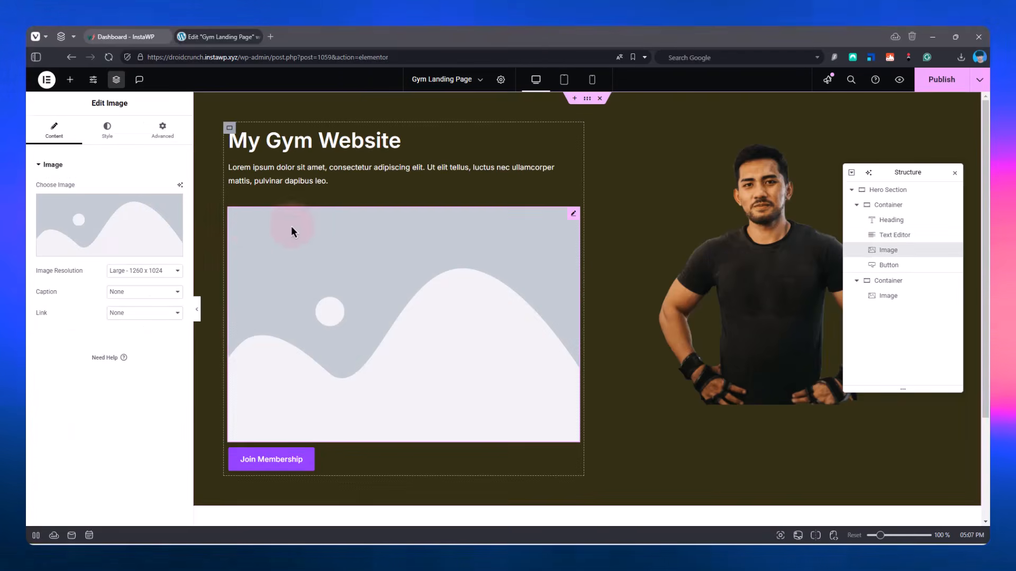
- Choose the blue-purple dumbbell icon from the media library for the new image widget
left_click(55, 205)
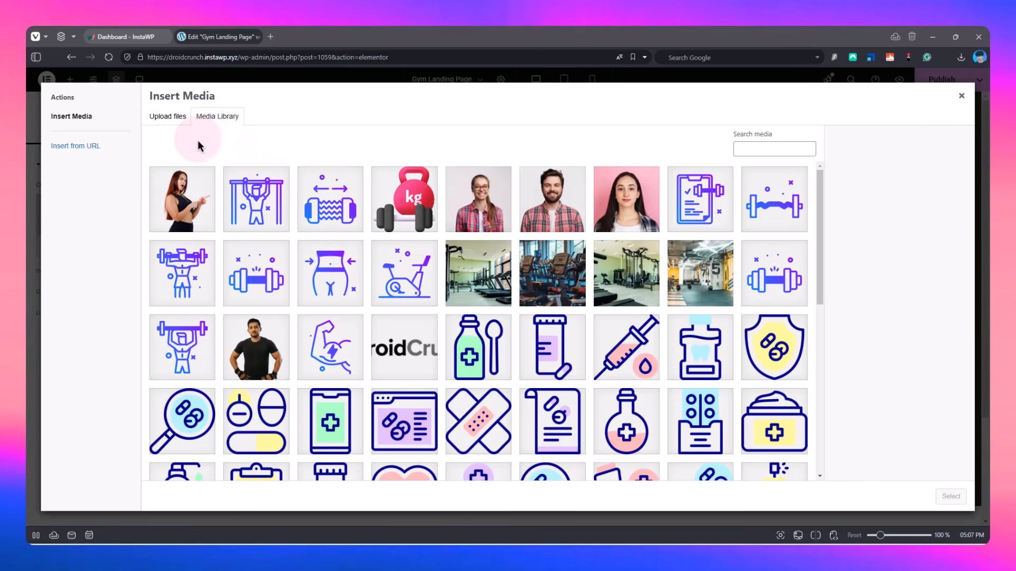
left_click(256, 273)
left_click(943, 497)
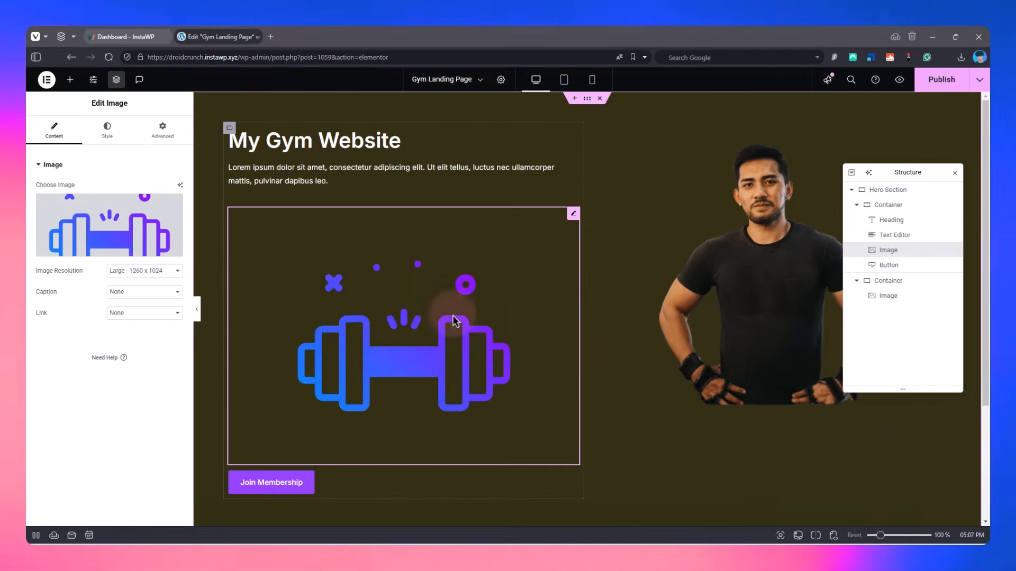
- Set the dumbbell image's width to 128 px and its CSS filter hue to 60
left_click(87, 130)
left_click(174, 205)
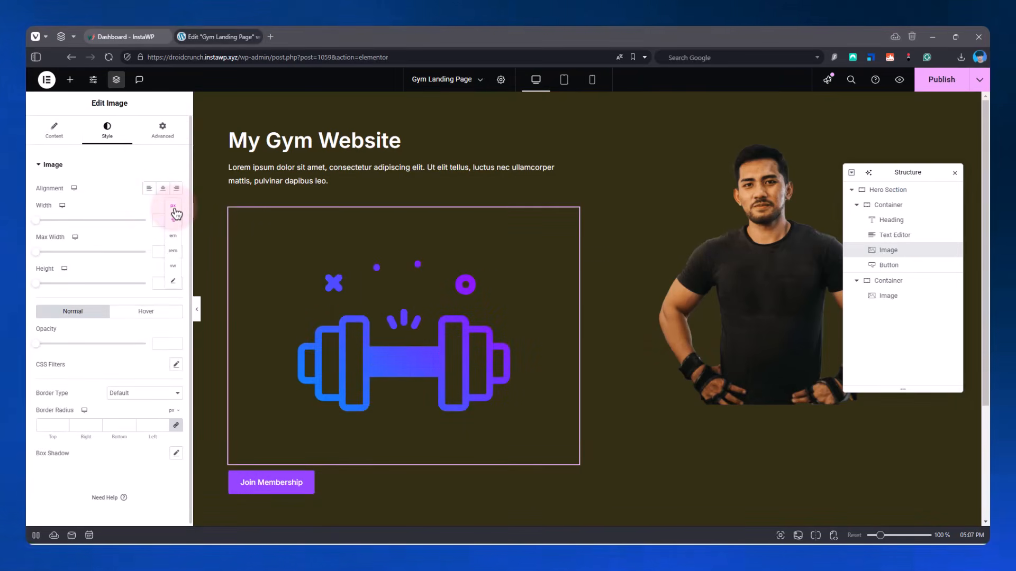
left_click(173, 206)
left_click(35, 221)
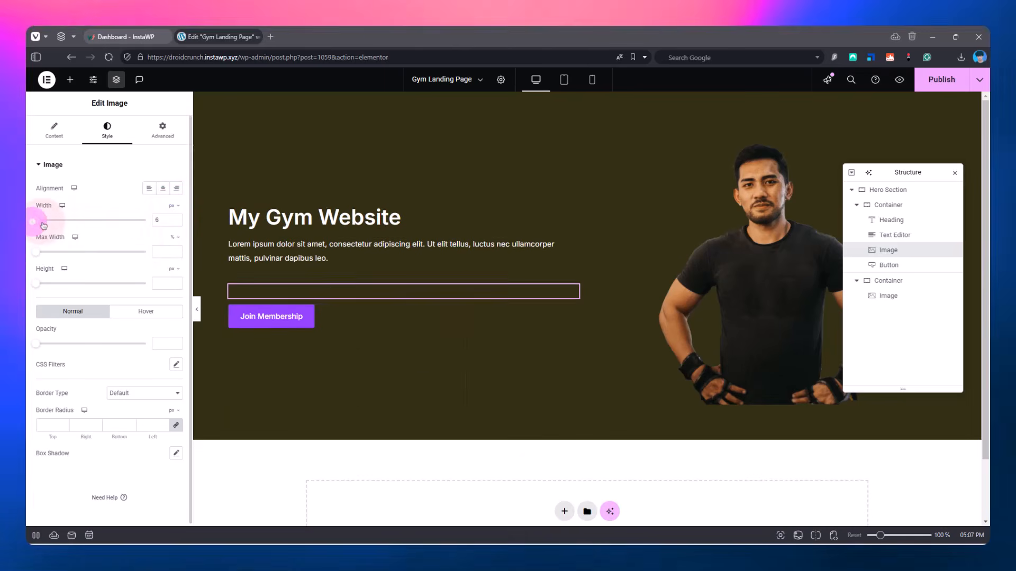
mouse_move(43, 225)
left_mouse_down()
mouse_move(61, 221)
mouse_move(48, 222)
left_mouse_up()
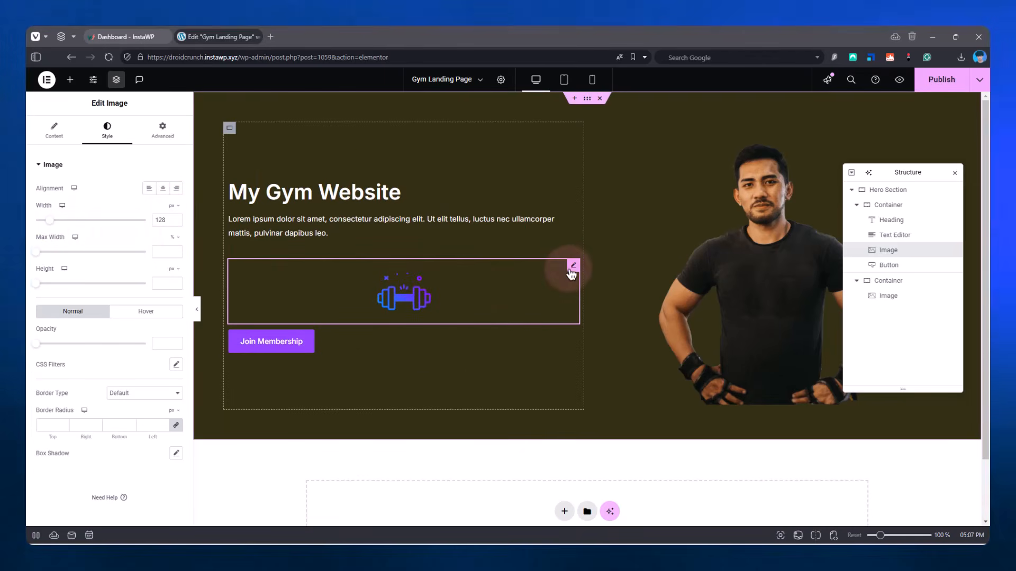
left_click(118, 140)
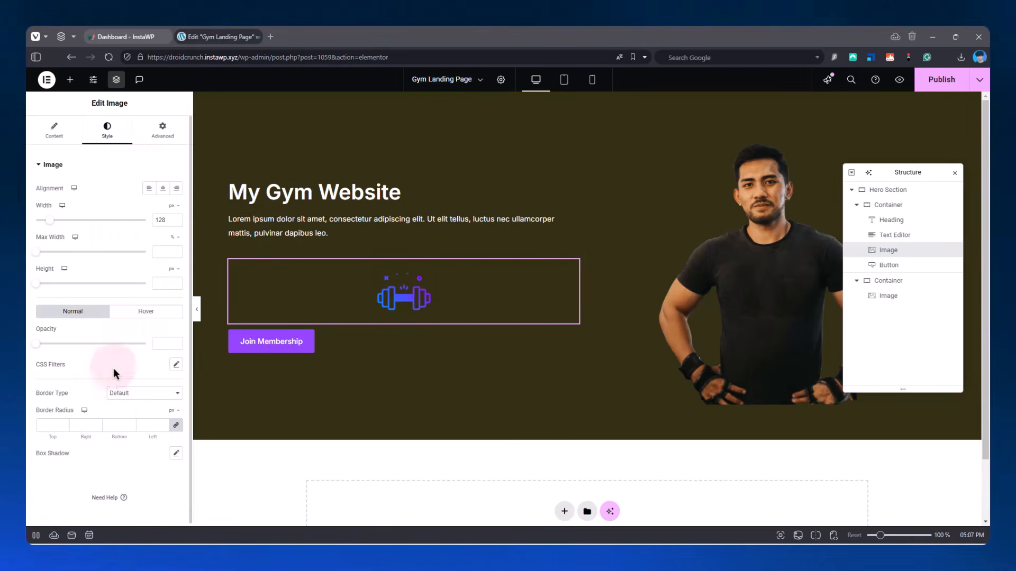
left_click(176, 365)
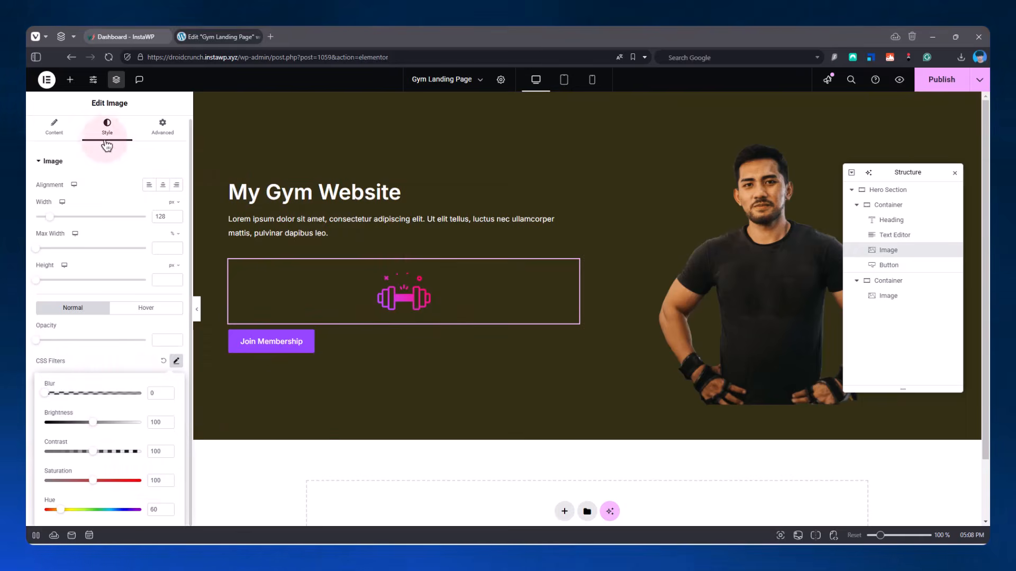
- Set the dumbbell image's position to Absolute and check it against its parent container
left_click(161, 136)
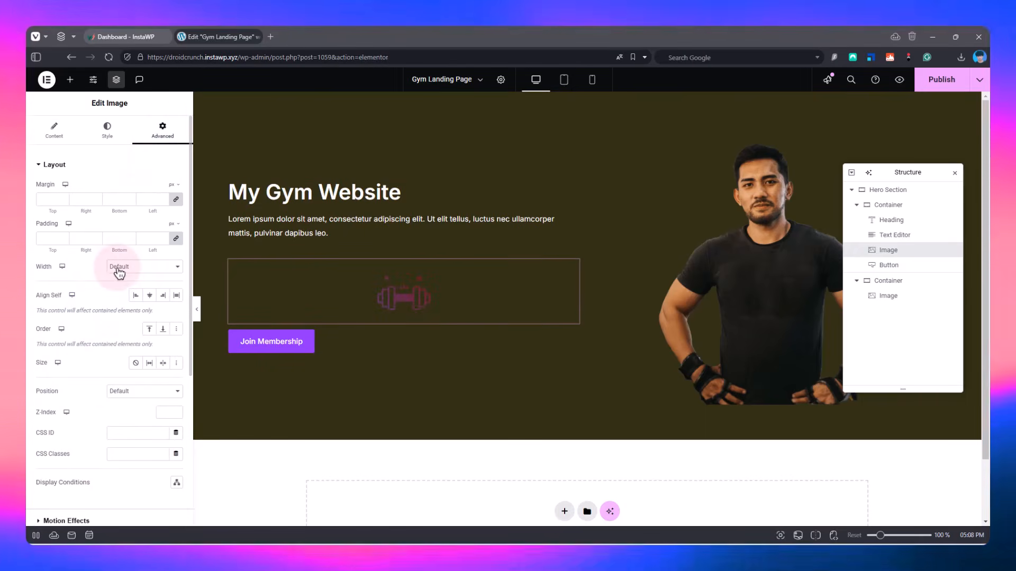
left_click(117, 390)
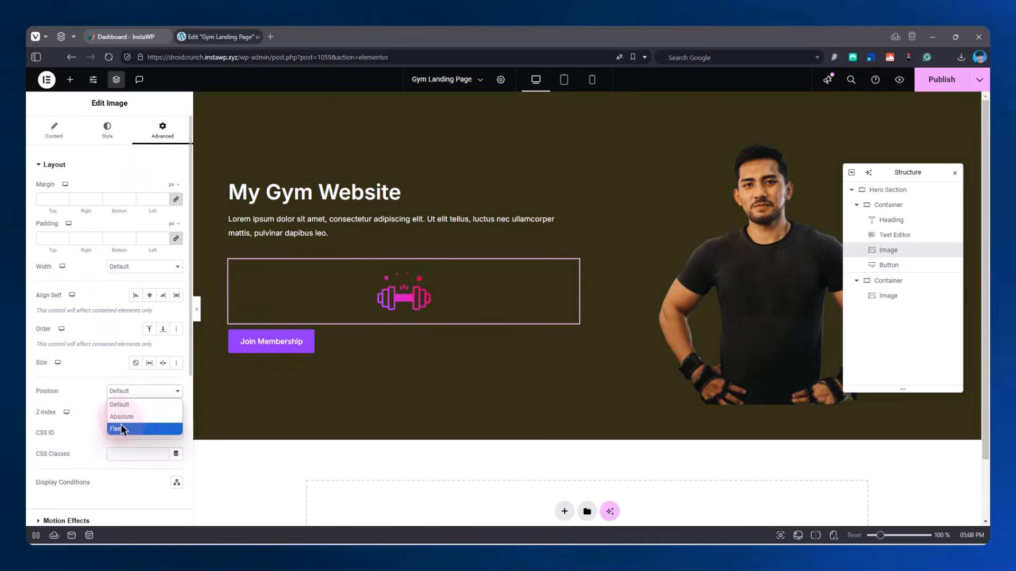
left_click(121, 417)
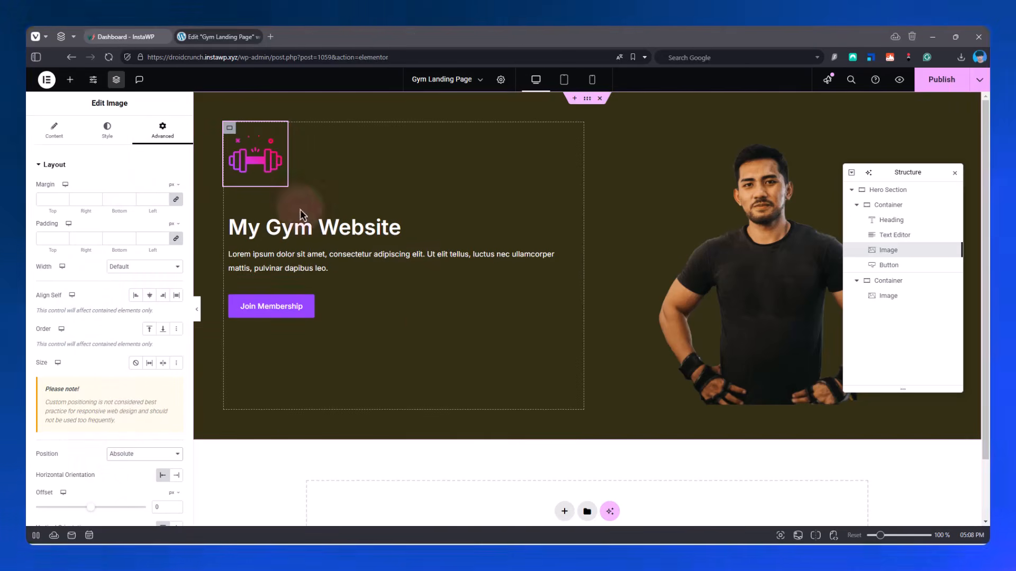
left_click(896, 206)
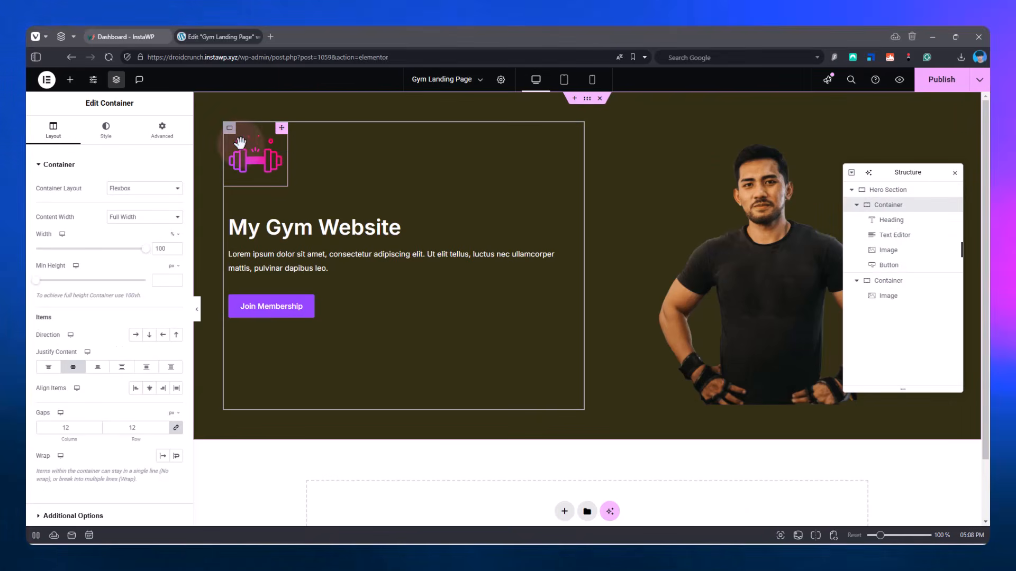
left_click(280, 138)
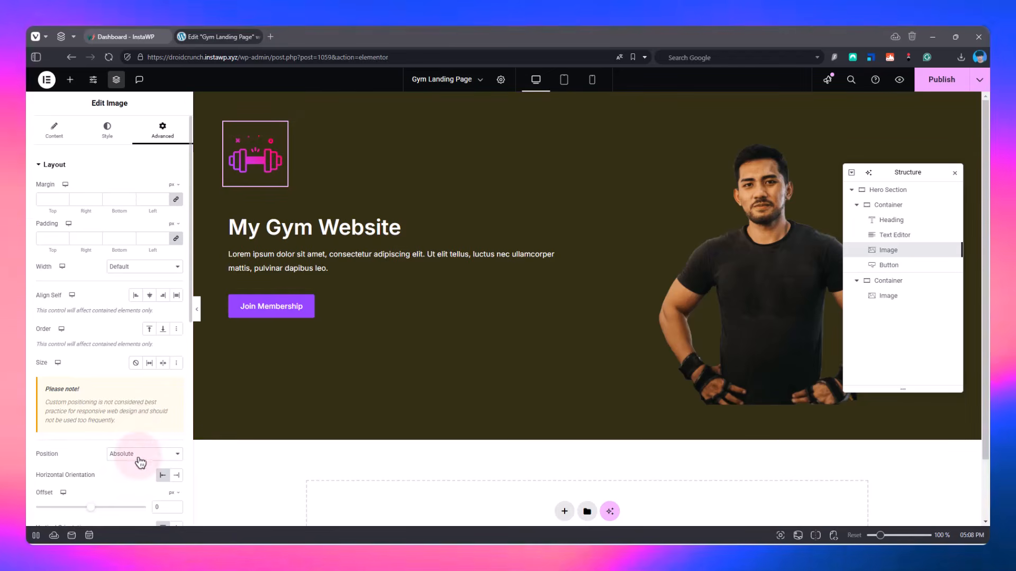
- Try the Fixed position on the dumbbell image and return it to Default
left_click(140, 461)
left_click(130, 491)
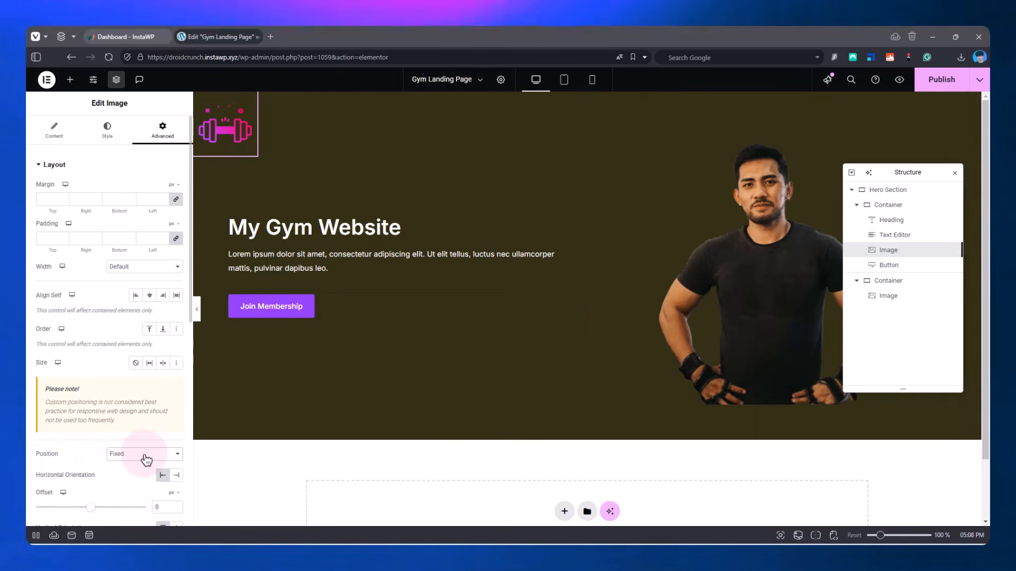
left_click(146, 459)
left_click(138, 474)
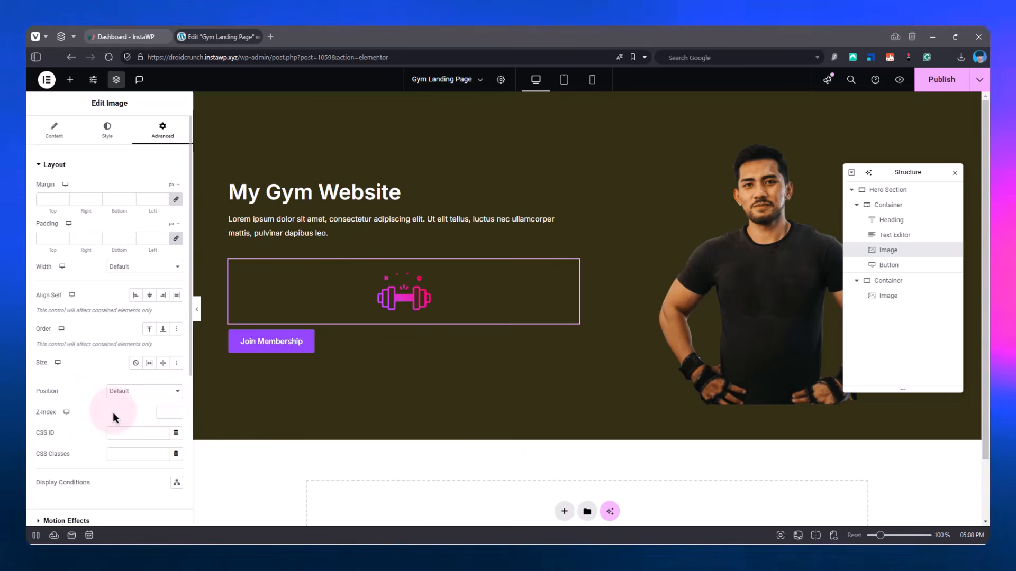
- Set the dumbbell image's position to Absolute
scroll(113, 418, "down", 2)
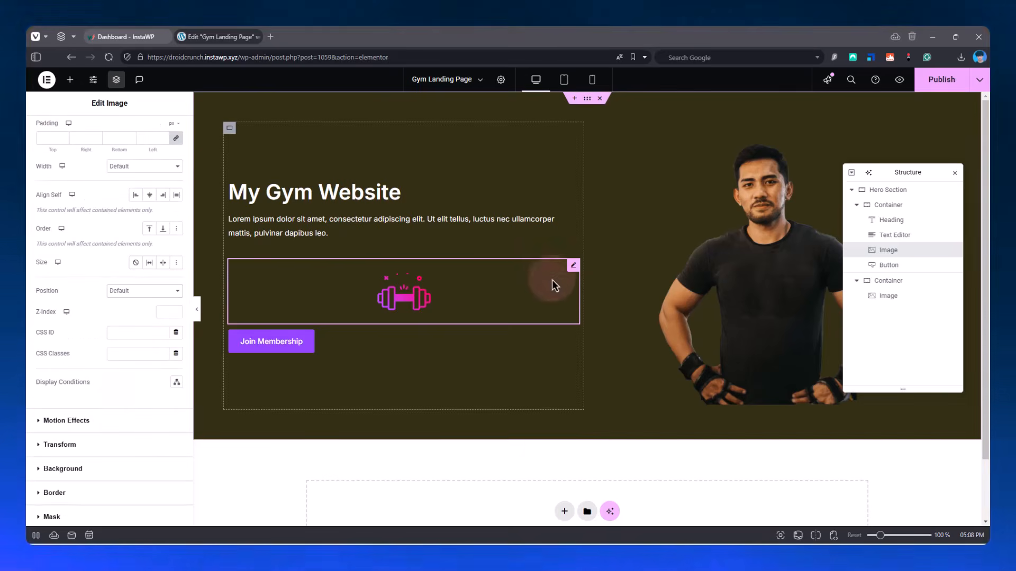
left_click(143, 291)
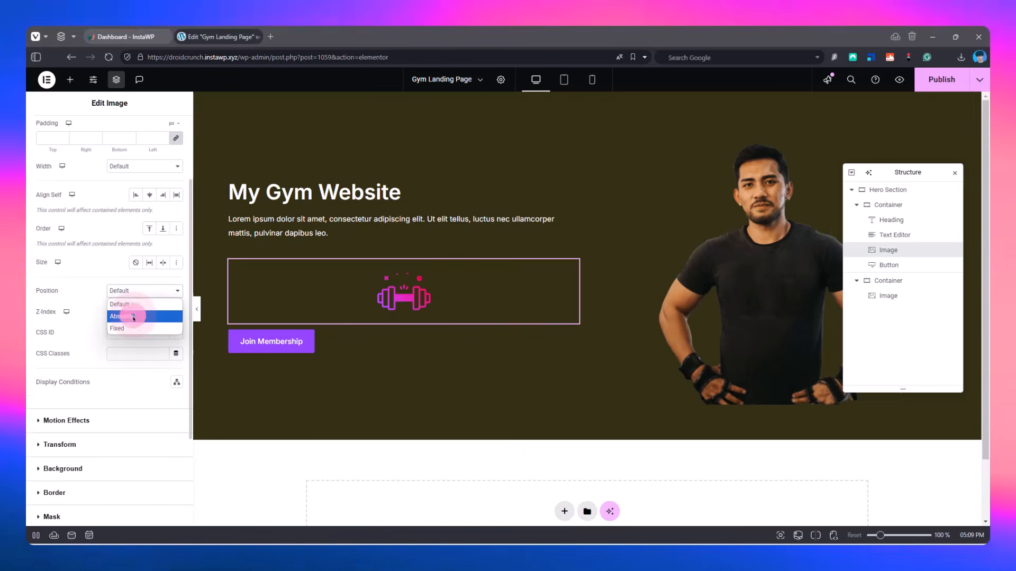
left_click(136, 316)
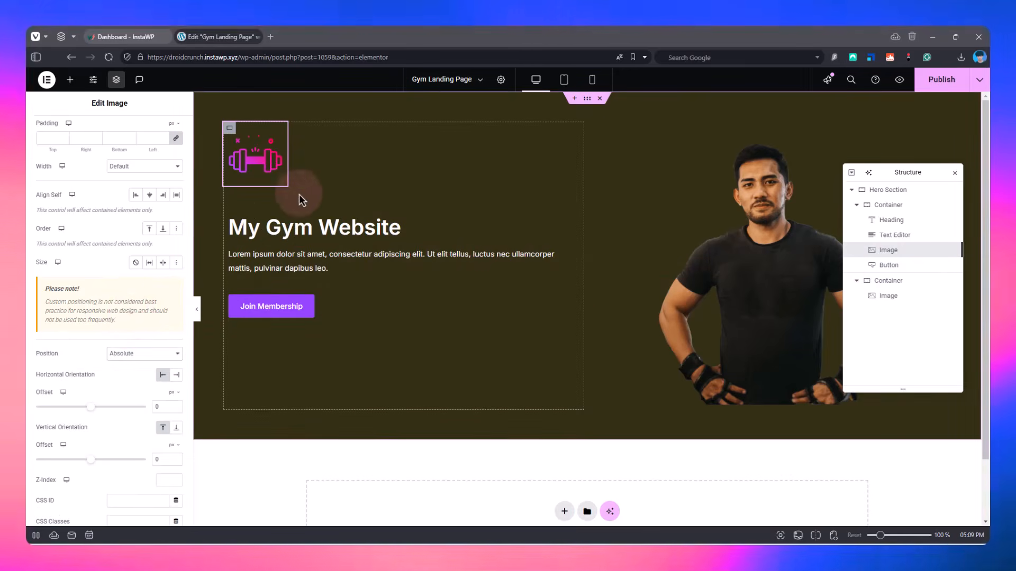
- Move the dumbbell image beside the end of the heading, at offsets of about 382 px horizontally and 83 px vertically
left_click_drag(281, 127, 406, 158)
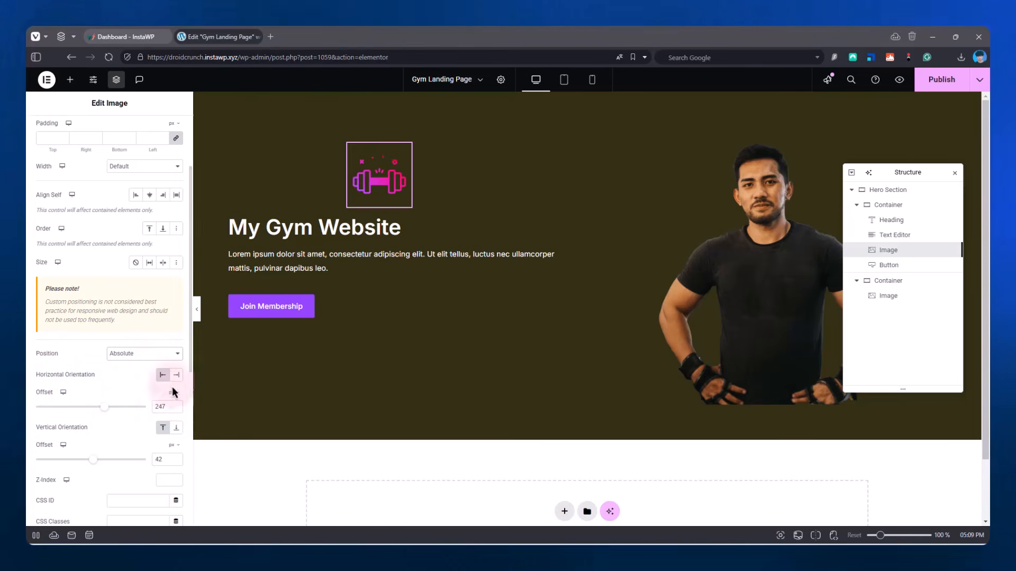
left_click(103, 409)
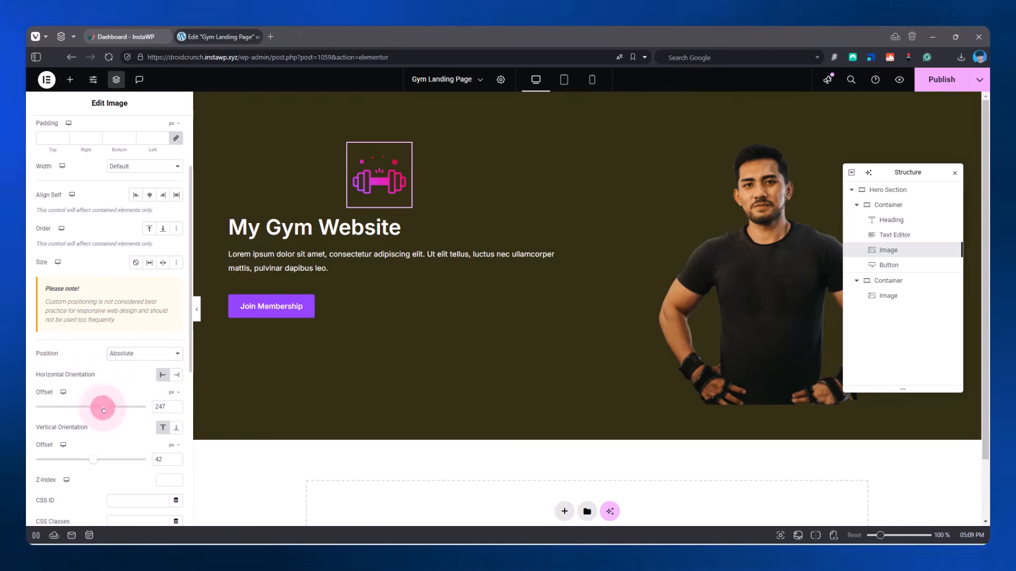
left_click_drag(103, 409, 110, 409)
left_click_drag(452, 188, 367, 188)
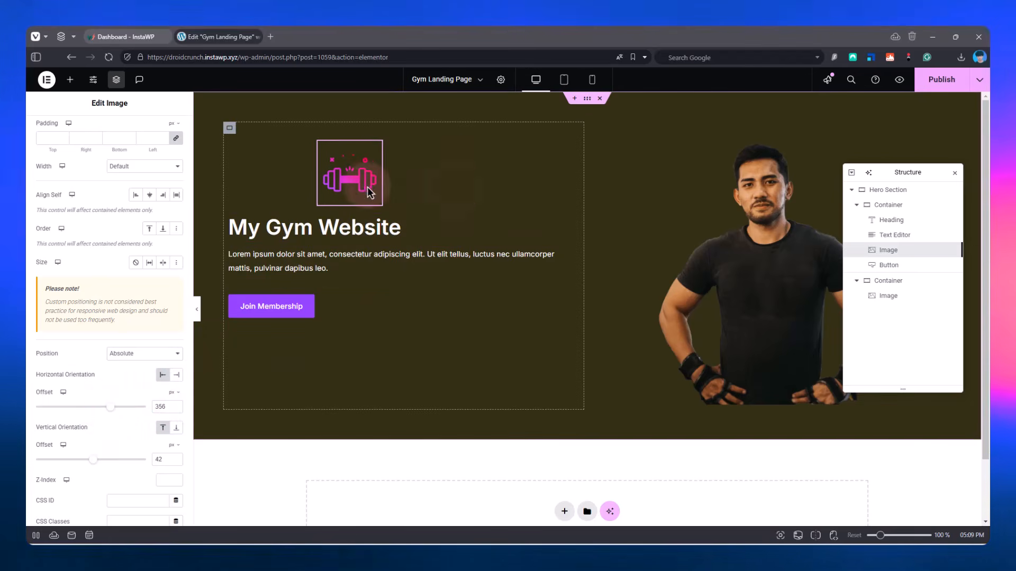
left_click_drag(548, 181, 444, 207)
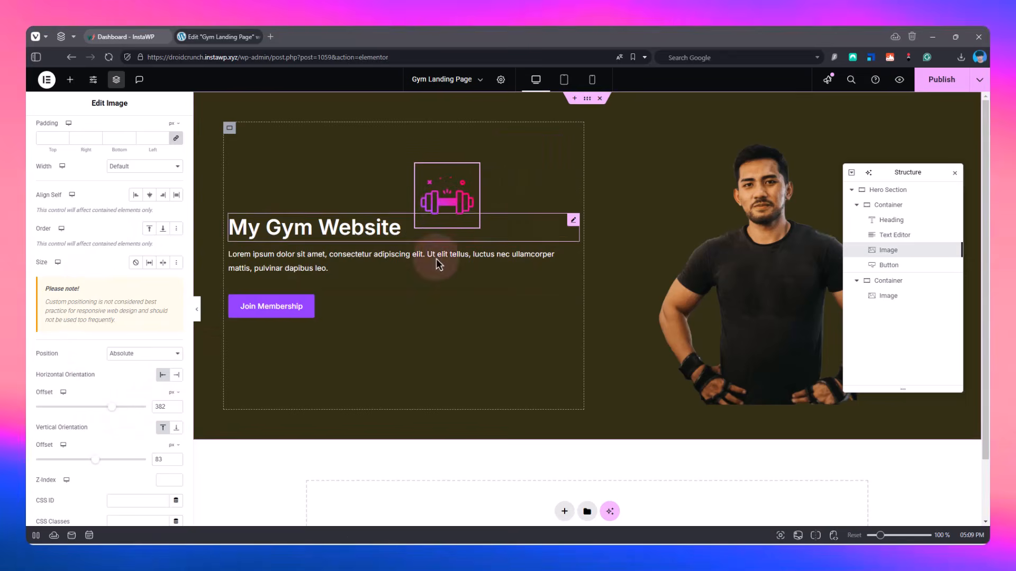
- Enable Scrolling Effects on the dumbbell image with a horizontal scroll to the left at speed 2, and preview the motion
scroll(139, 183, "up", 3)
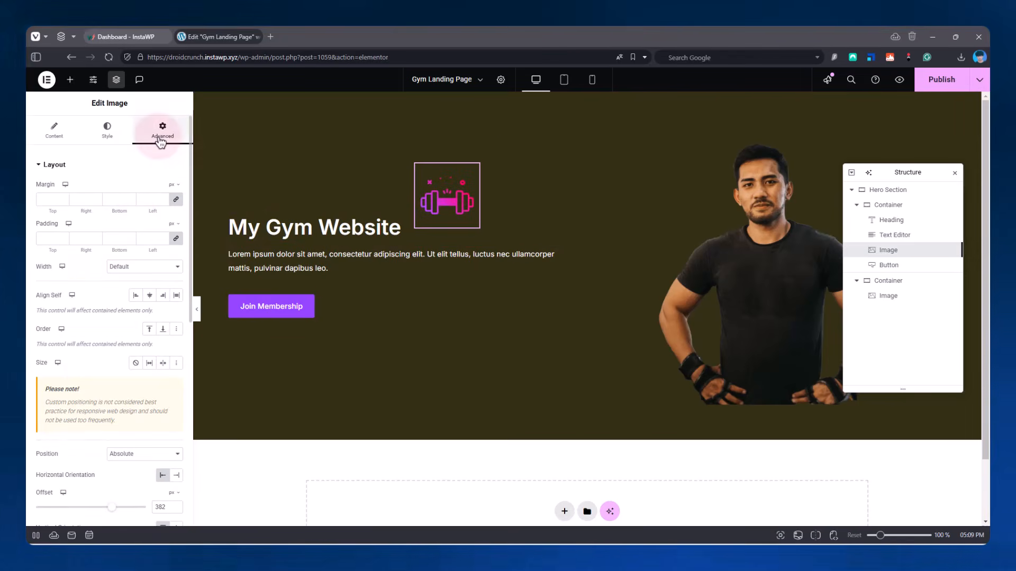
scroll(108, 322, "down", 6)
left_click(90, 444)
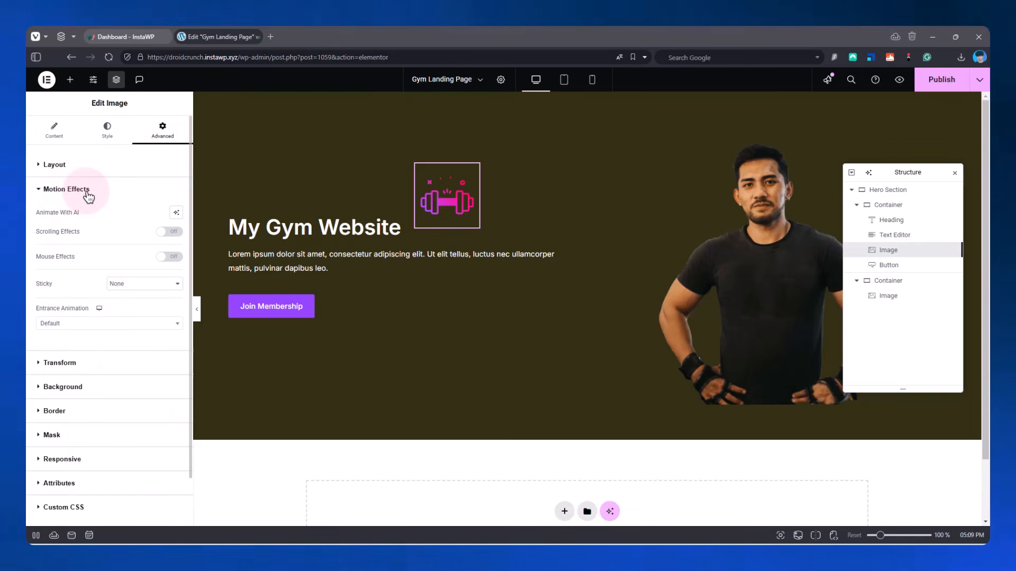
left_click(169, 233)
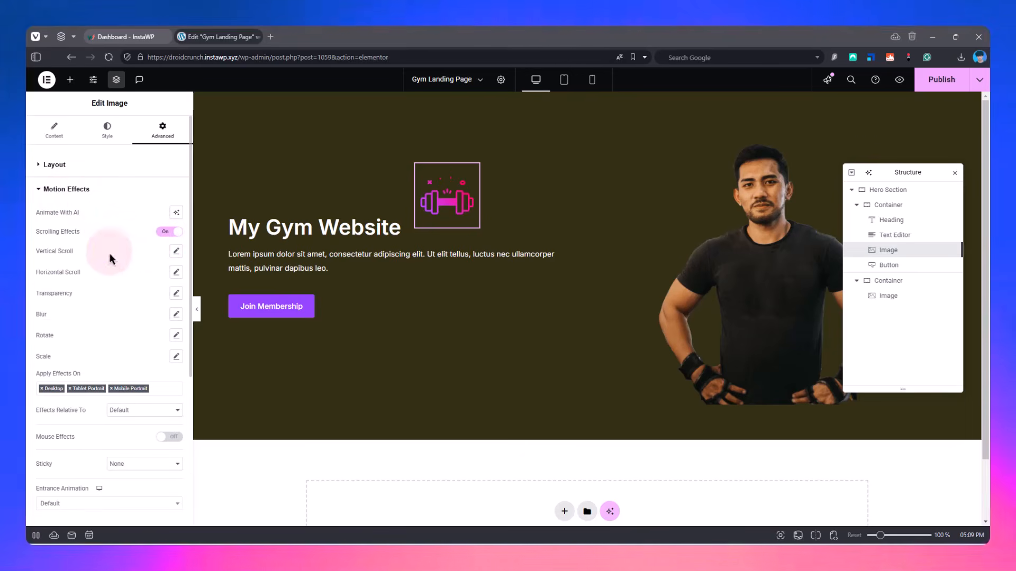
left_click(175, 273)
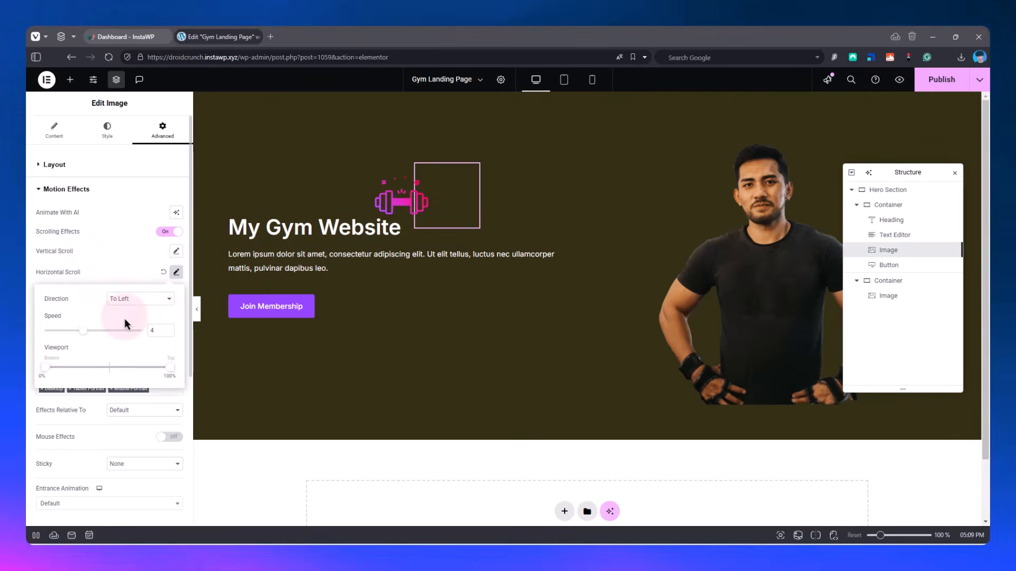
mouse_move(80, 331)
left_mouse_down()
mouse_move(92, 332)
mouse_move(63, 326)
left_mouse_up()
scroll(383, 355, "down", 2)
scroll(383, 355, "up", 2)
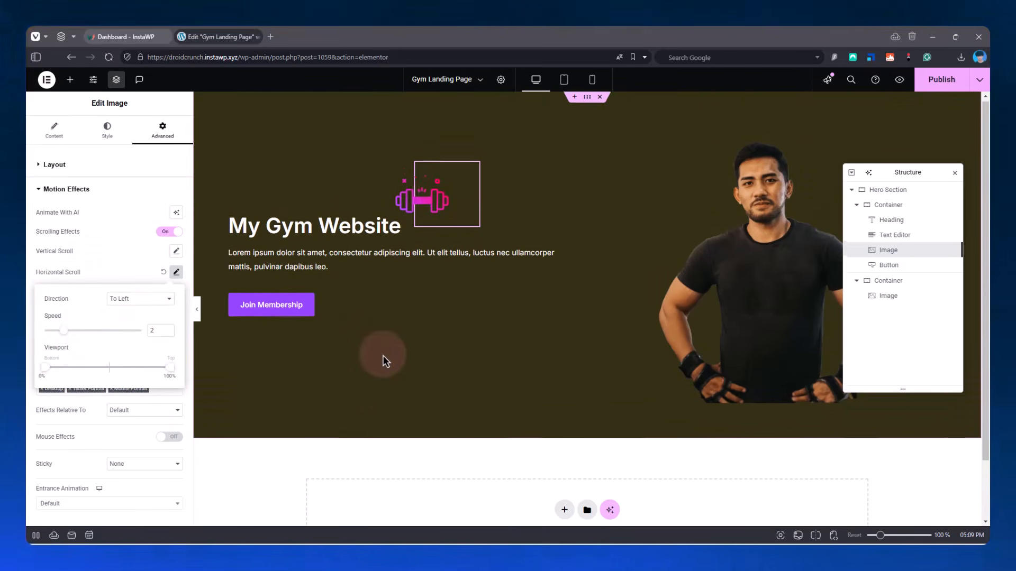
scroll(383, 355, "down", 1)
scroll(383, 355, "up", 1)
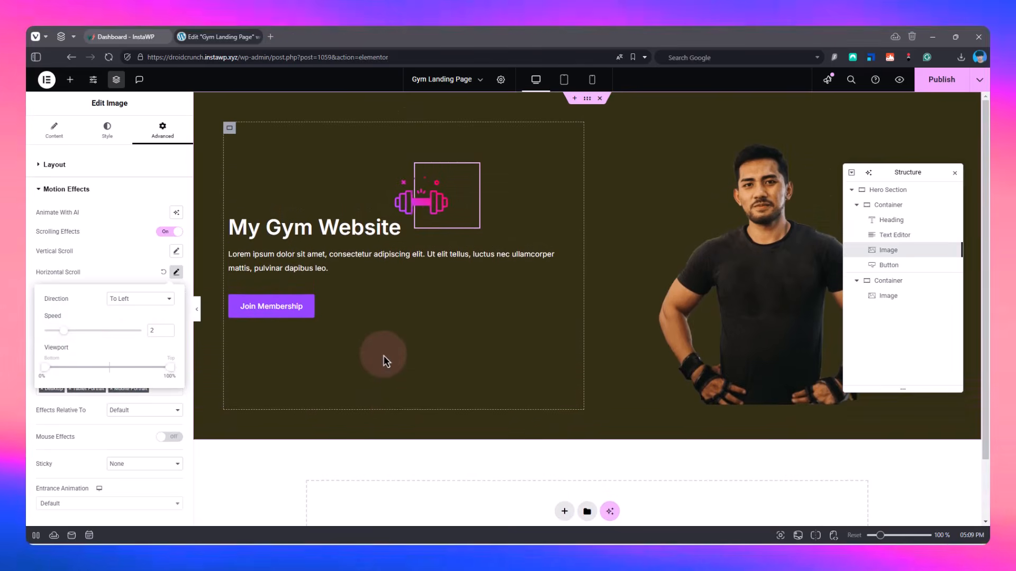
scroll(383, 356, "down", 1)
scroll(383, 355, "up", 1)
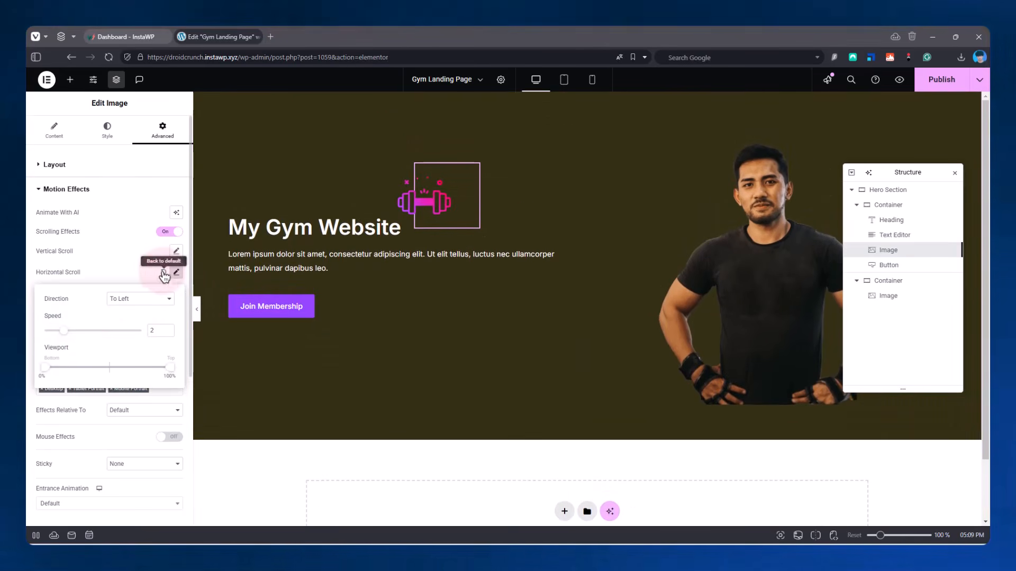
- Reset the dumbbell image's horizontal scroll effect and turn off its Scrolling Effects
left_click(171, 269)
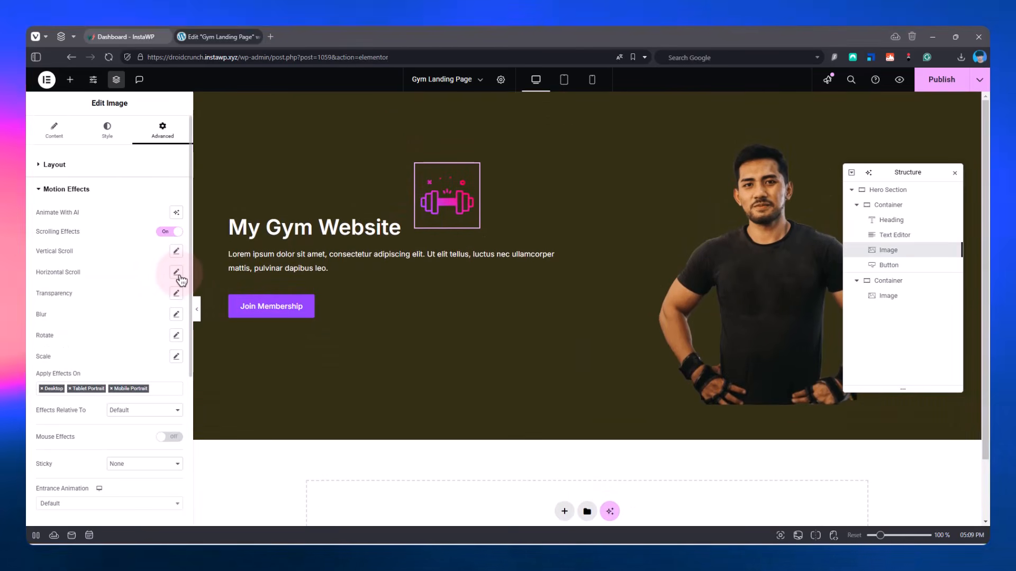
left_click(169, 231)
left_click(90, 190)
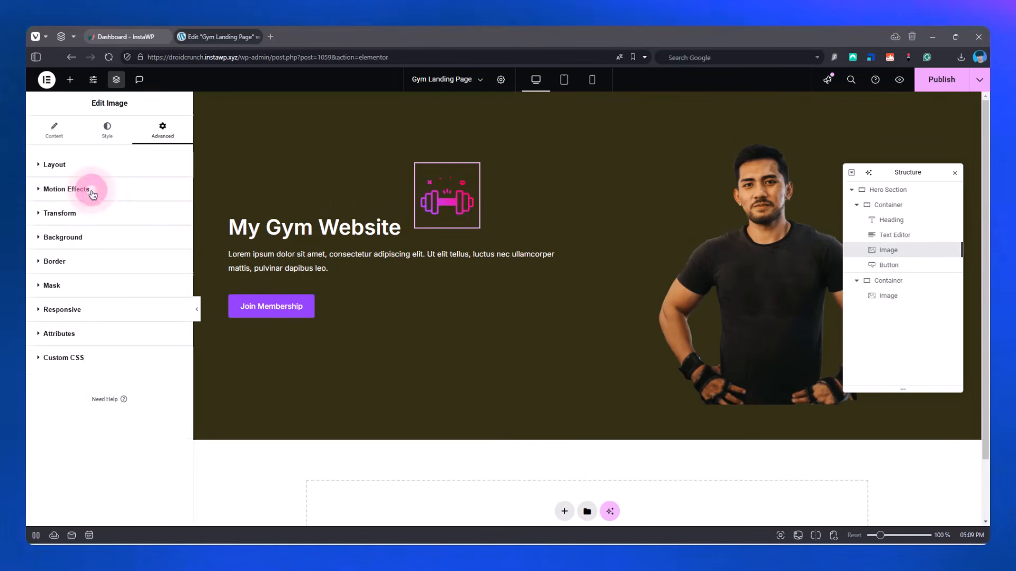
left_click(86, 213)
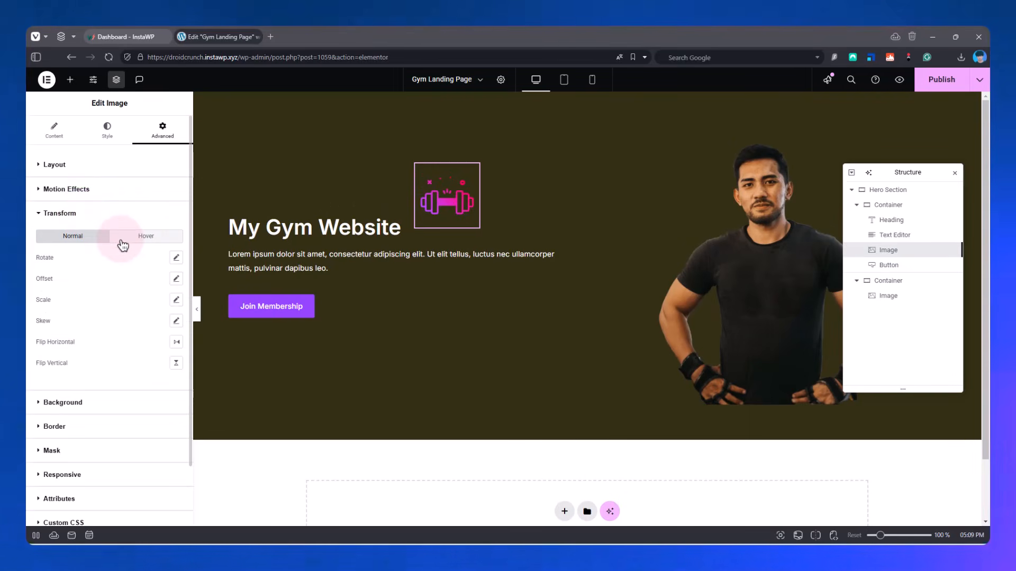
left_click(100, 213)
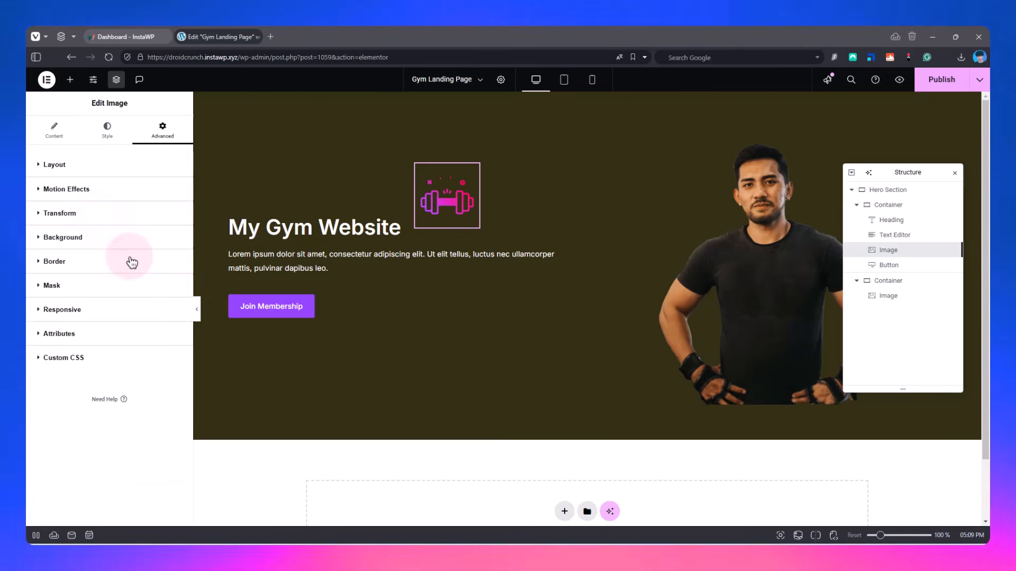
- Set the Join Membership button's background color to white (#FFFFFF)
left_click(299, 304)
left_click(108, 129)
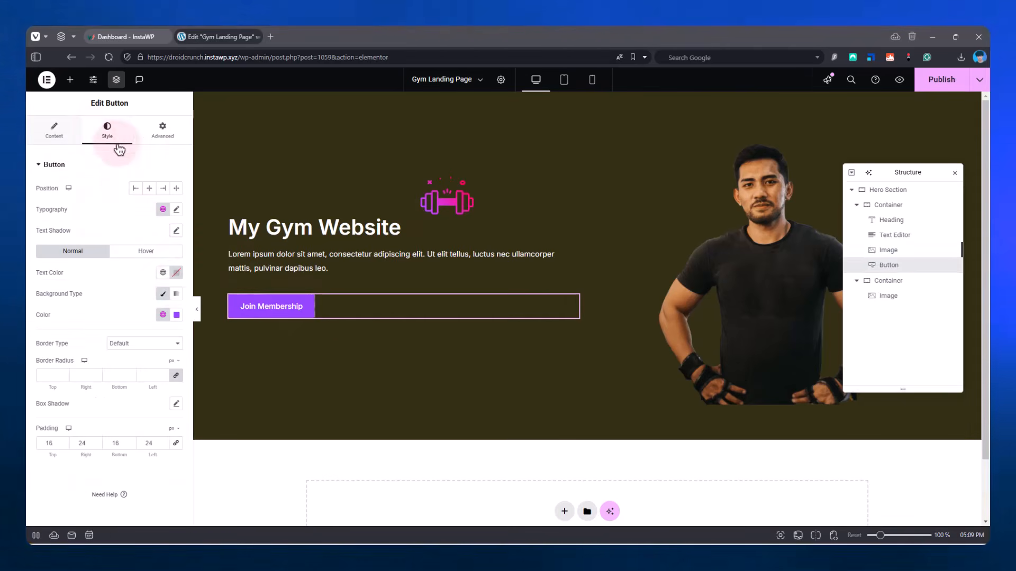
left_click(176, 315)
left_click_drag(141, 356, 117, 336)
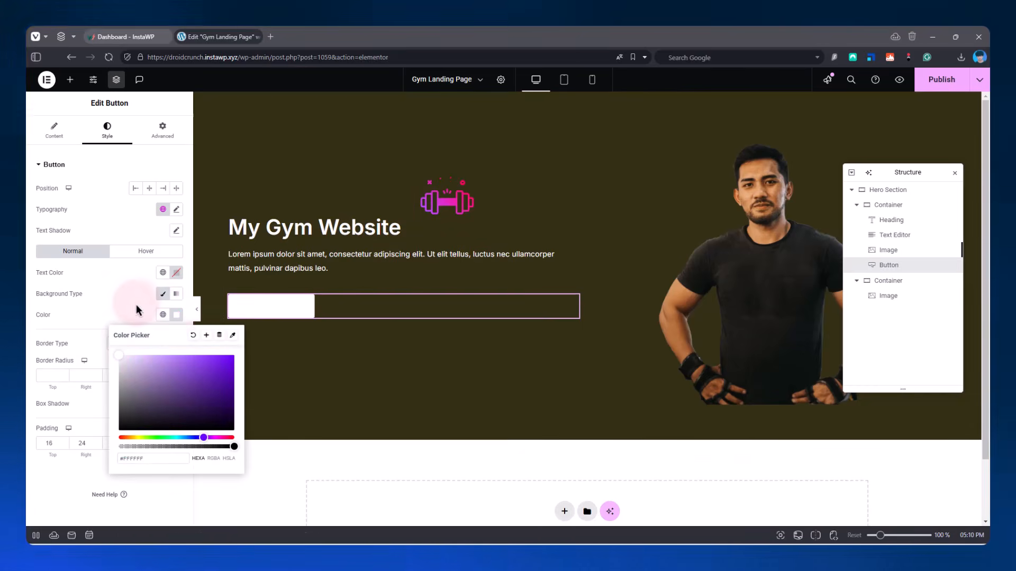
left_click(136, 303)
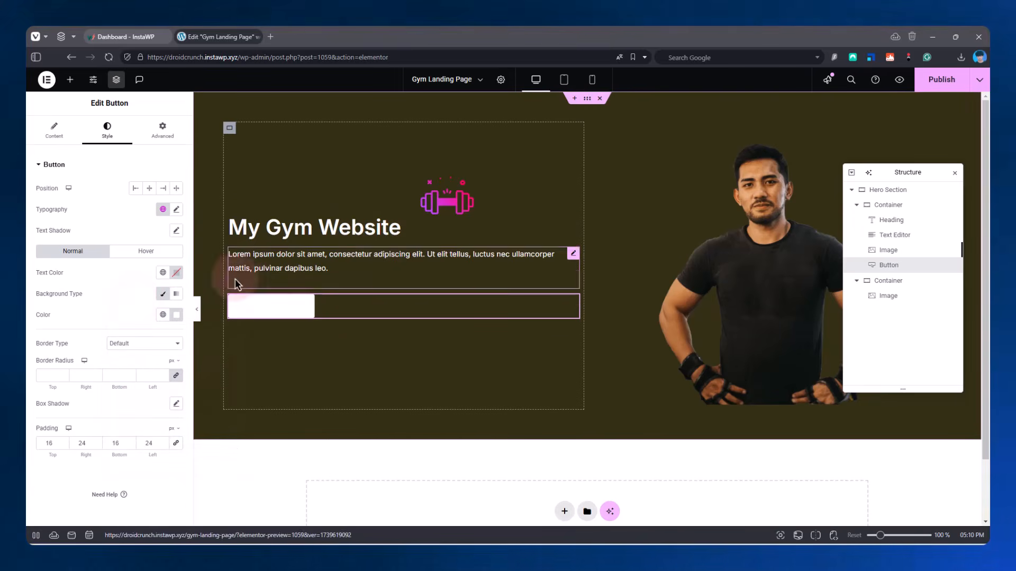
- Change the Join Membership button's text color to black
left_click(178, 273)
left_click(124, 375)
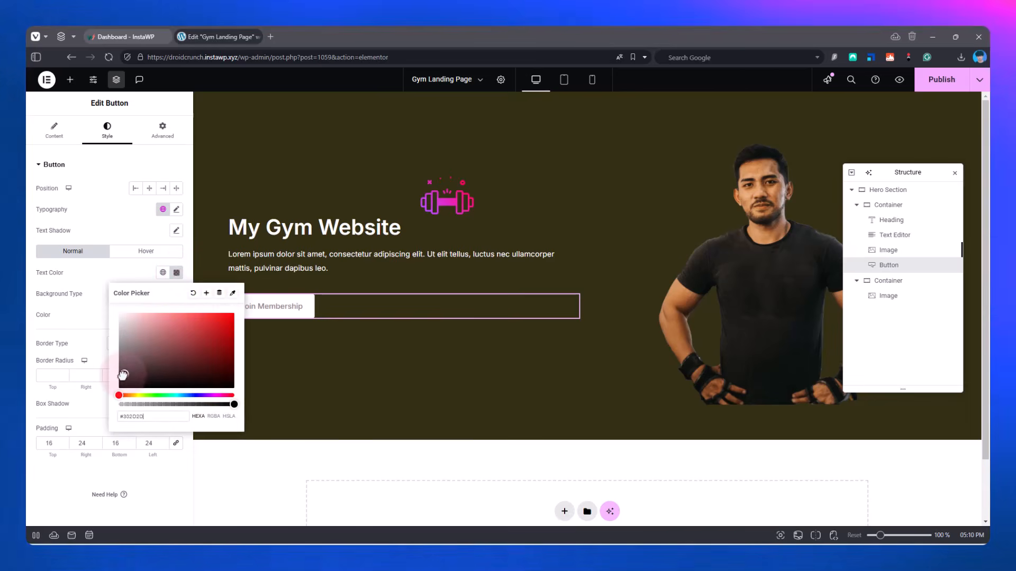
left_click_drag(111, 386, 106, 393)
left_click(82, 311)
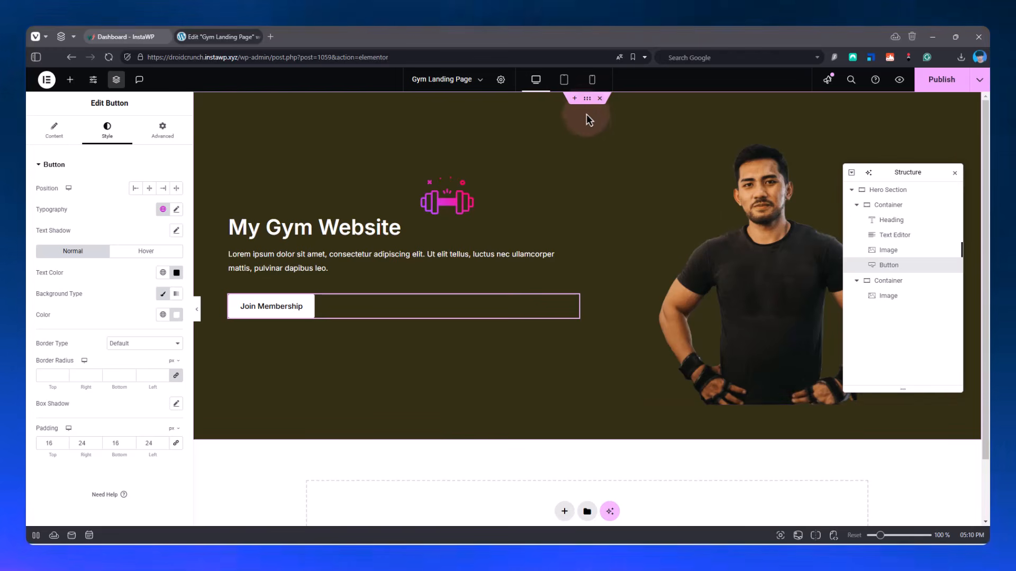
- Set the Hero Section container's bottom padding to 0 px, keeping the other sides' padding values
left_click(586, 100)
left_click(159, 132)
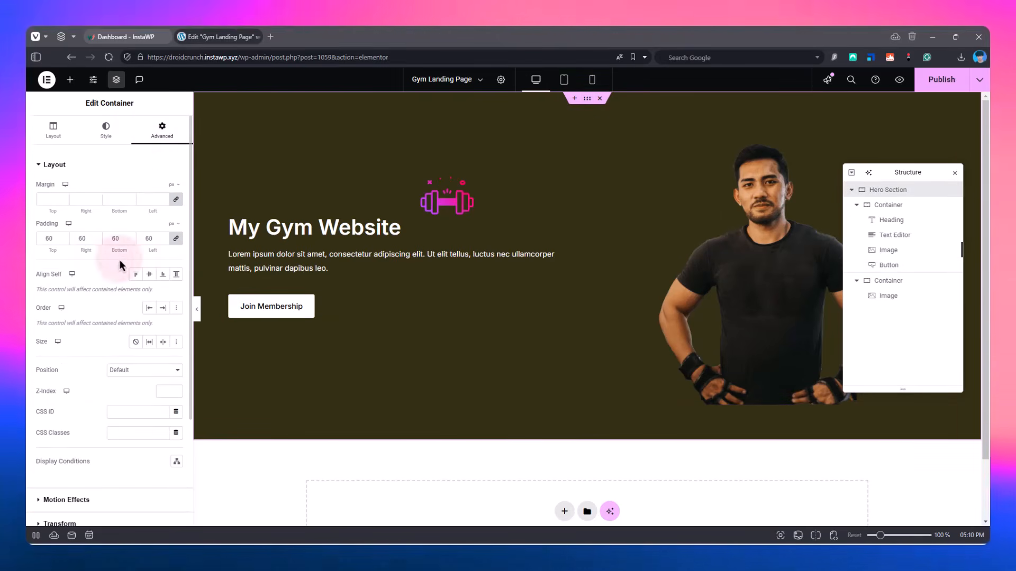
left_click(114, 241)
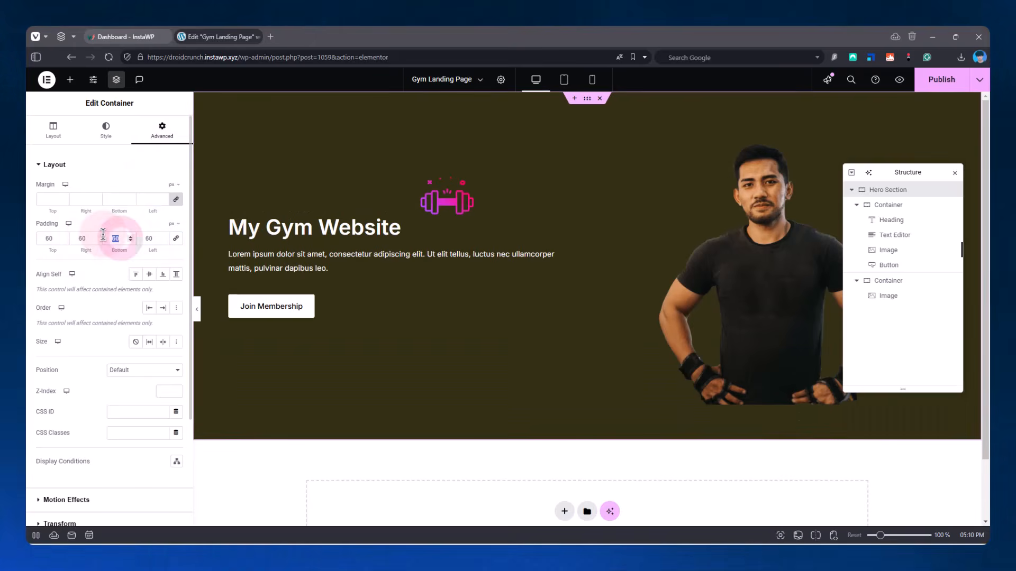
type("0")
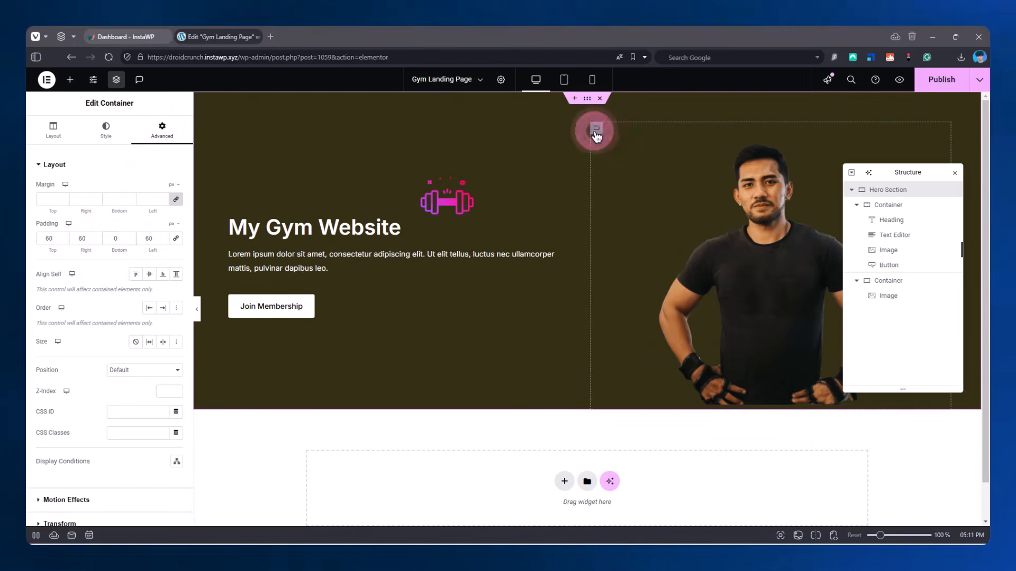
- Set the padding of the trainer image's container to 0 px on all sides
left_click(596, 129)
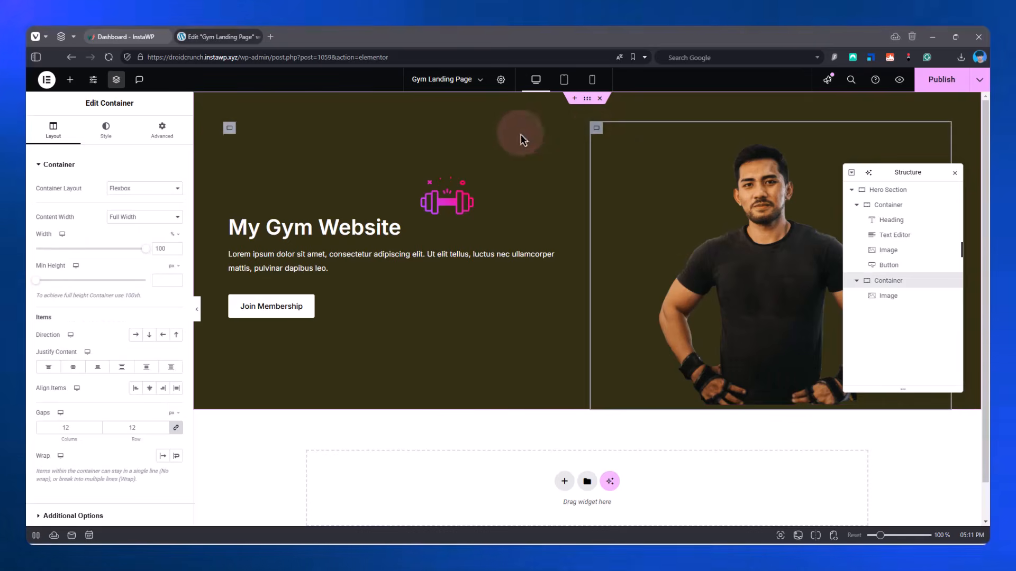
left_click(175, 138)
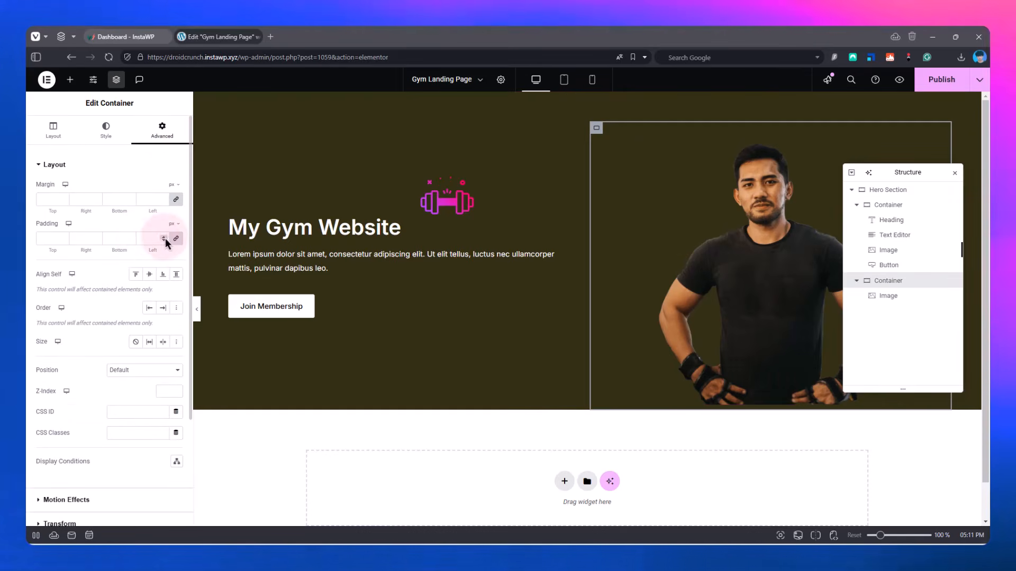
type("0")
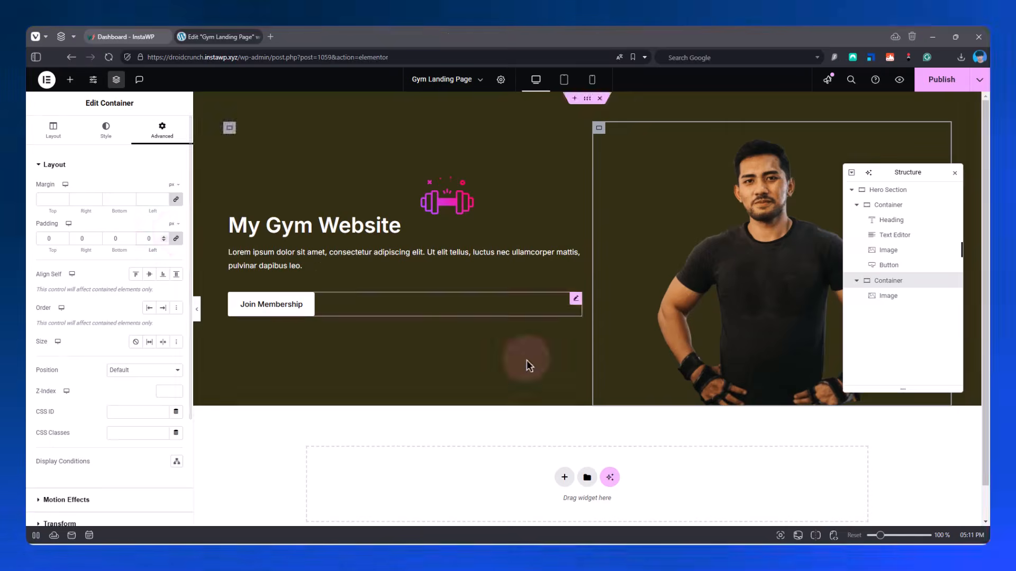
- Give the Hero Section a gradient background with #1A1A1A as its second color
left_click(585, 100)
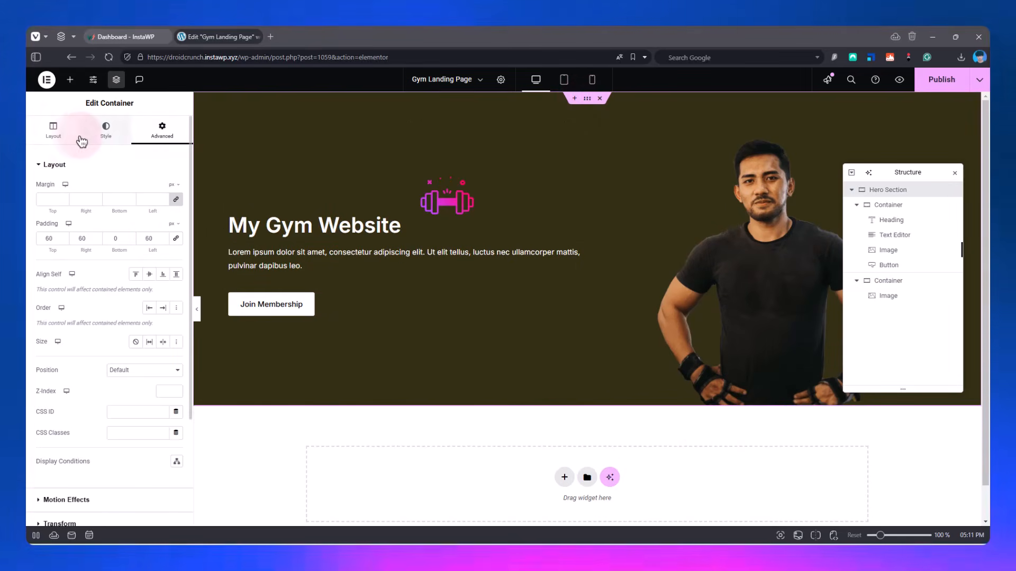
left_click(98, 141)
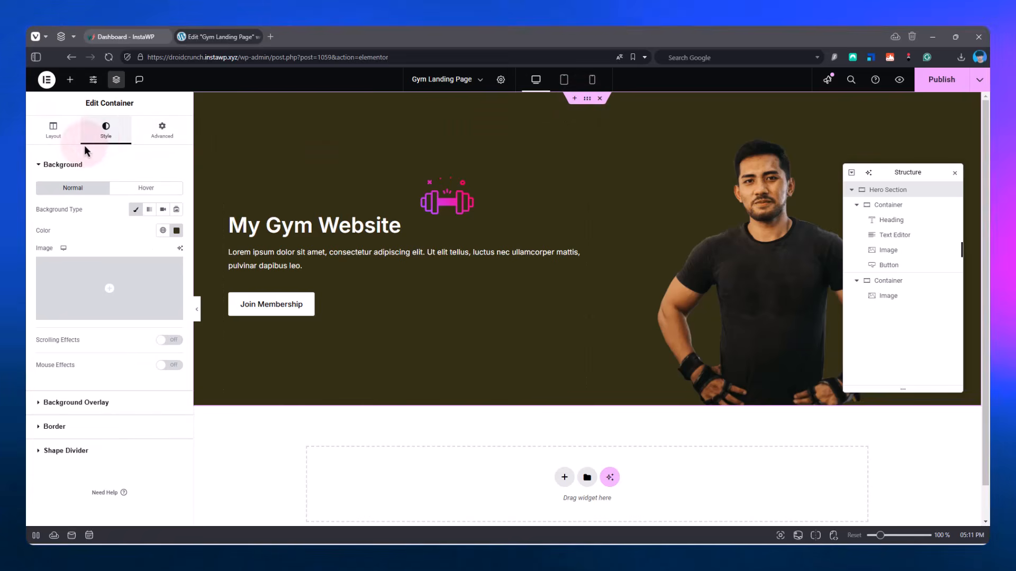
left_click(148, 210)
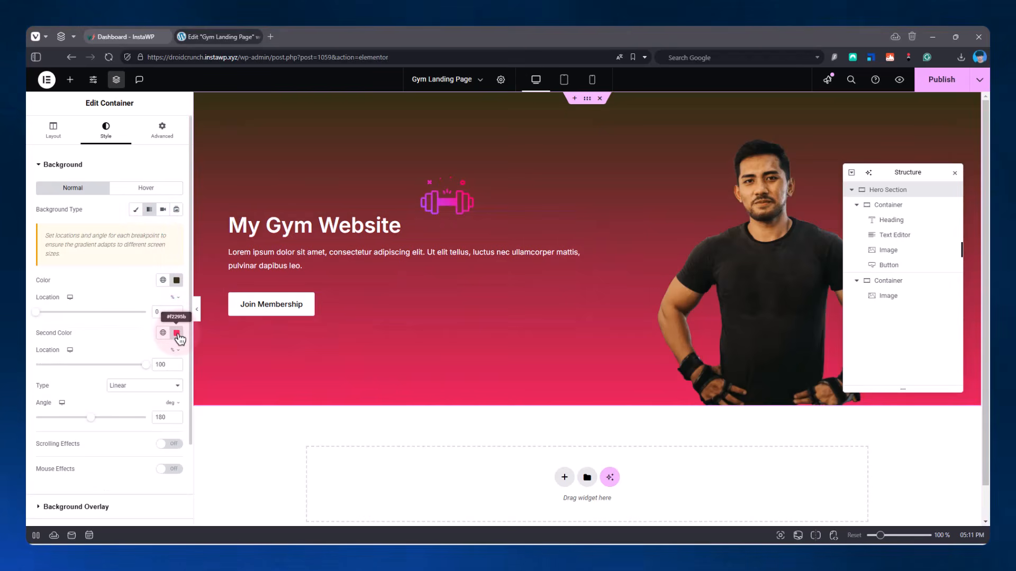
left_click(176, 333)
left_click_drag(180, 374, 118, 440)
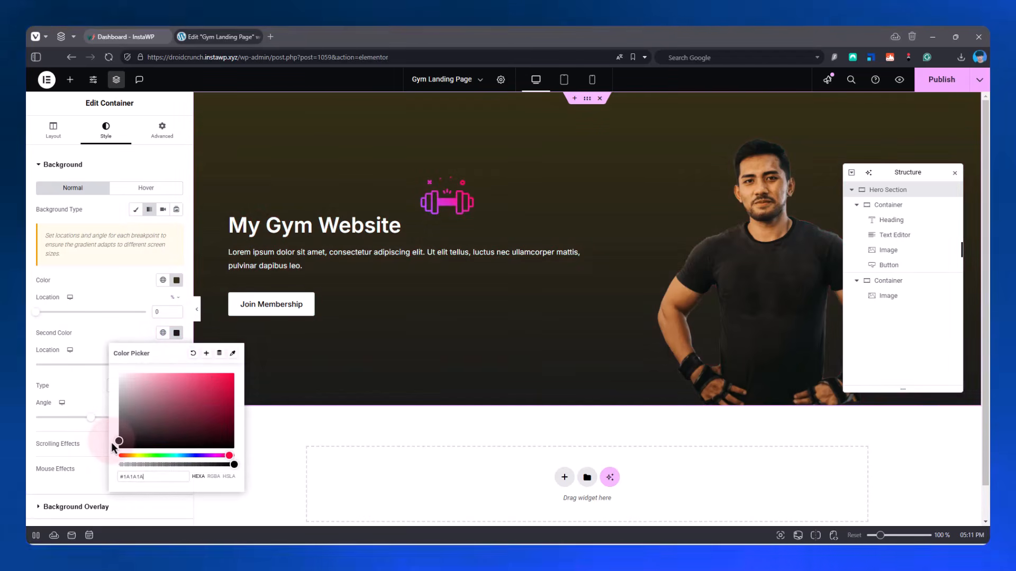
left_click(126, 337)
- Change the first color of the Hero Section's gradient to a lighter olive brown
left_click(176, 280)
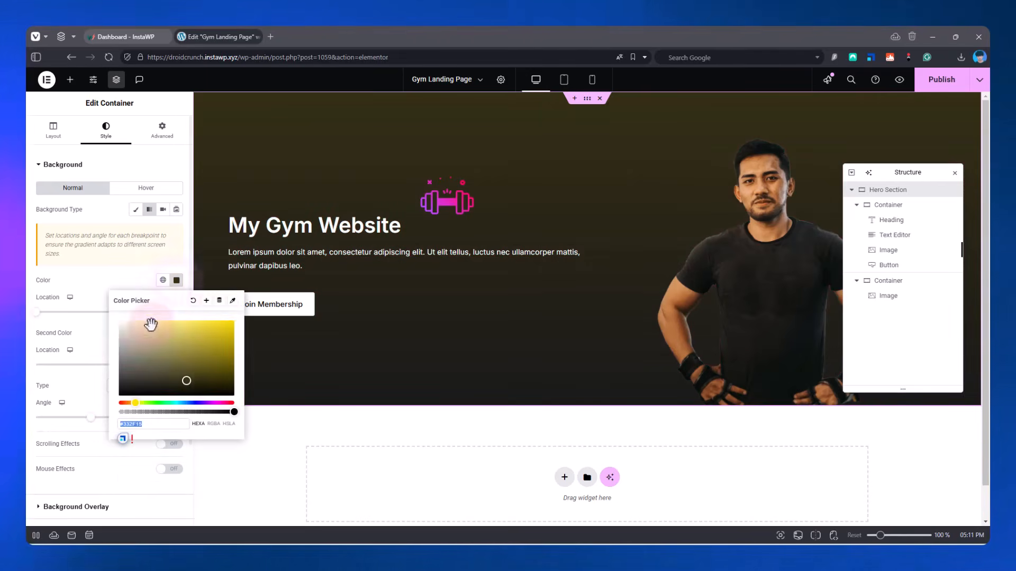
left_click_drag(151, 324, 169, 370)
left_click(138, 284)
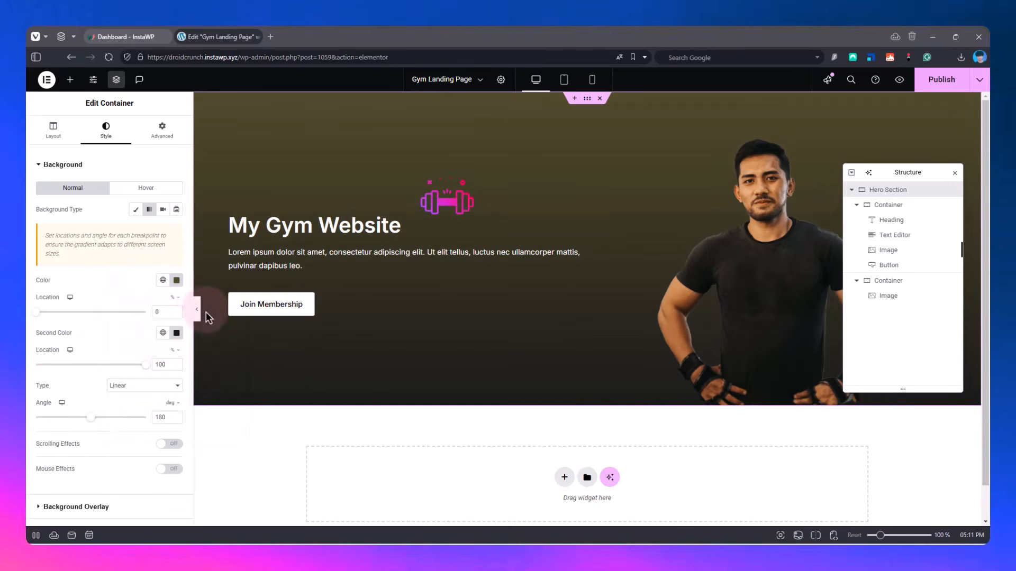
- Preview the Hero Section with the editing panel hidden, and reduce its boxed content width below 1470 px
left_click(197, 310)
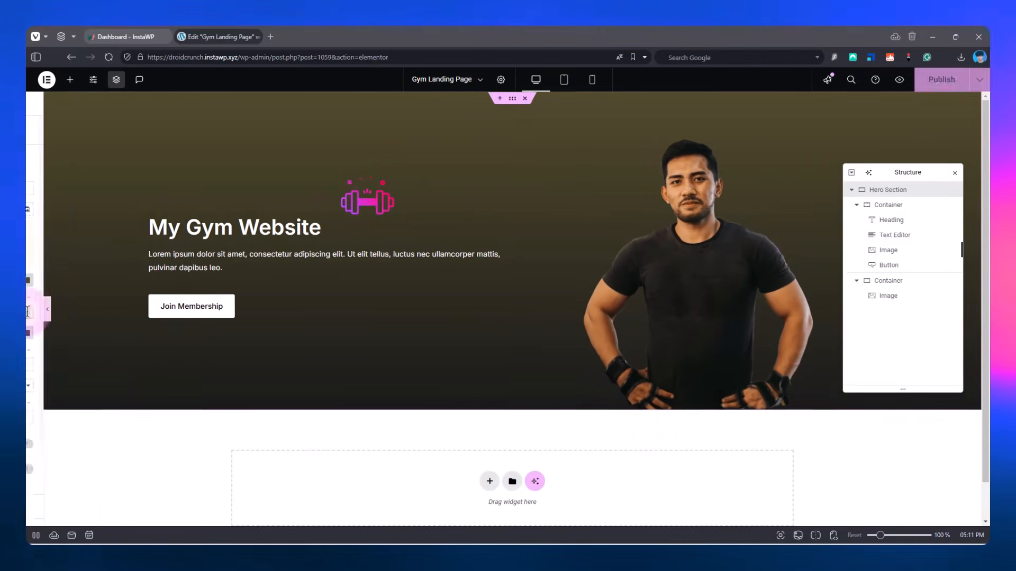
left_click(47, 309)
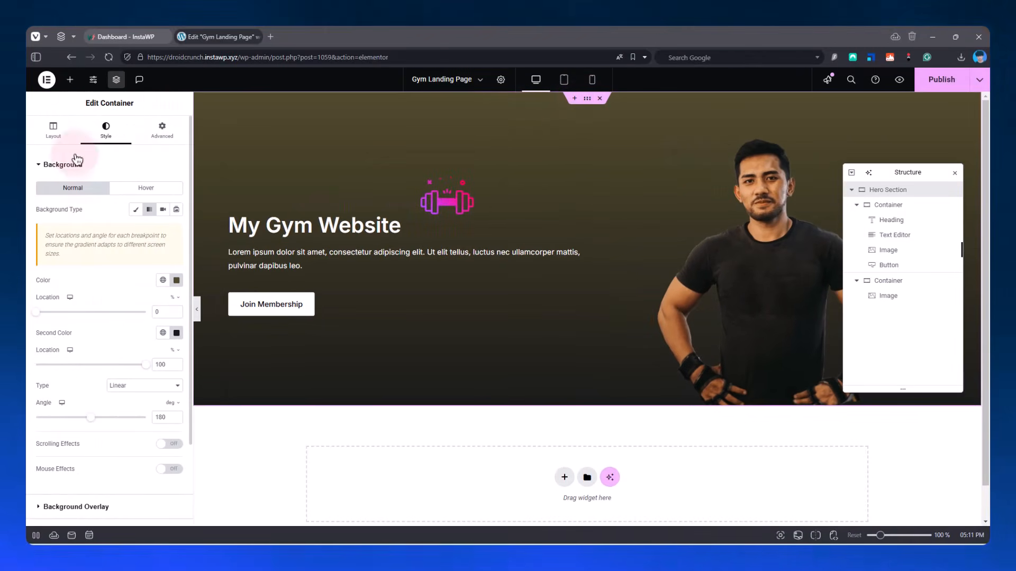
left_click(52, 129)
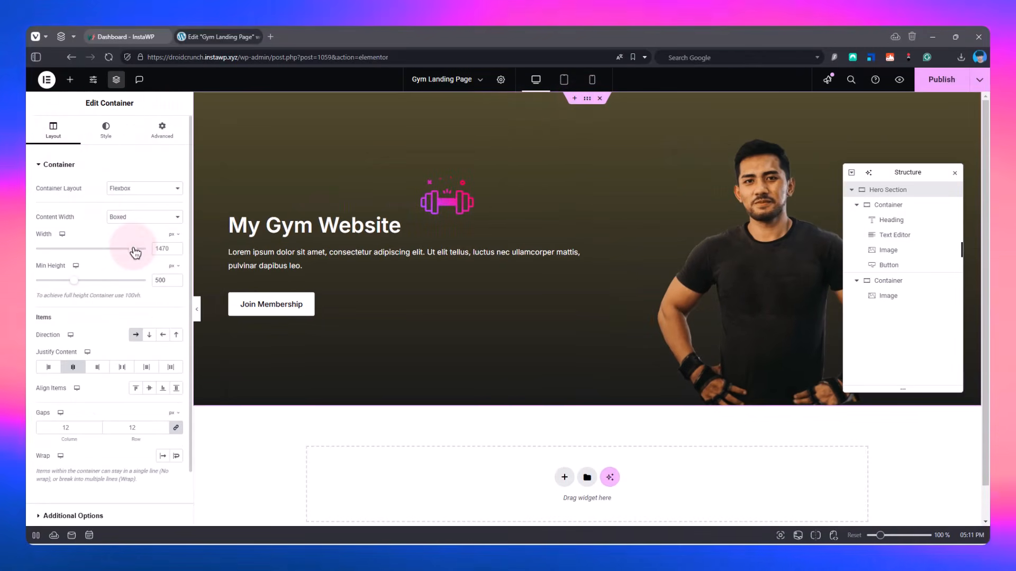
left_click_drag(136, 253, 105, 255)
- Move the dumbbell image up to just above the end of the heading and set its width to 100 px
left_click_drag(544, 173, 537, 147)
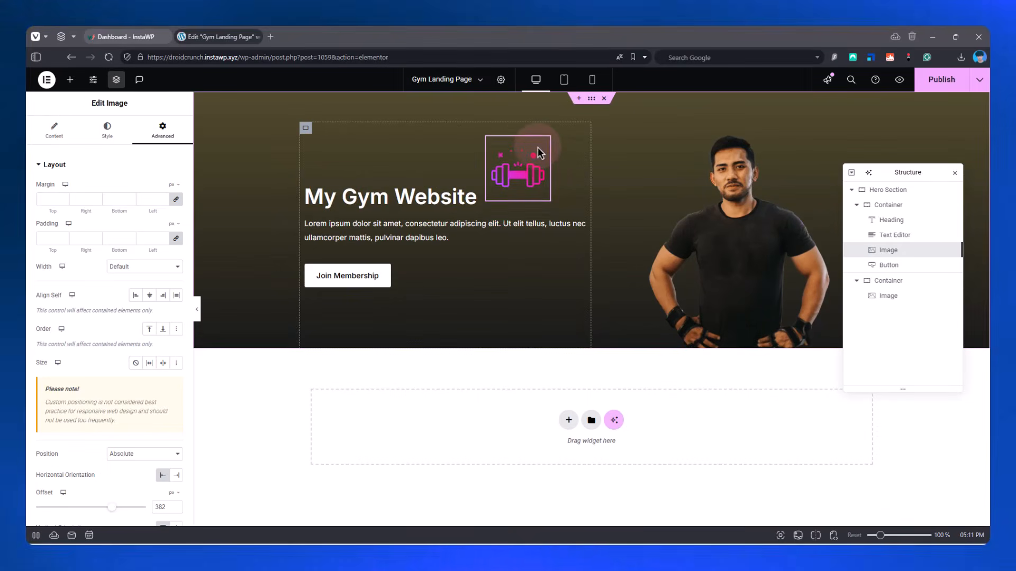
left_click(112, 135)
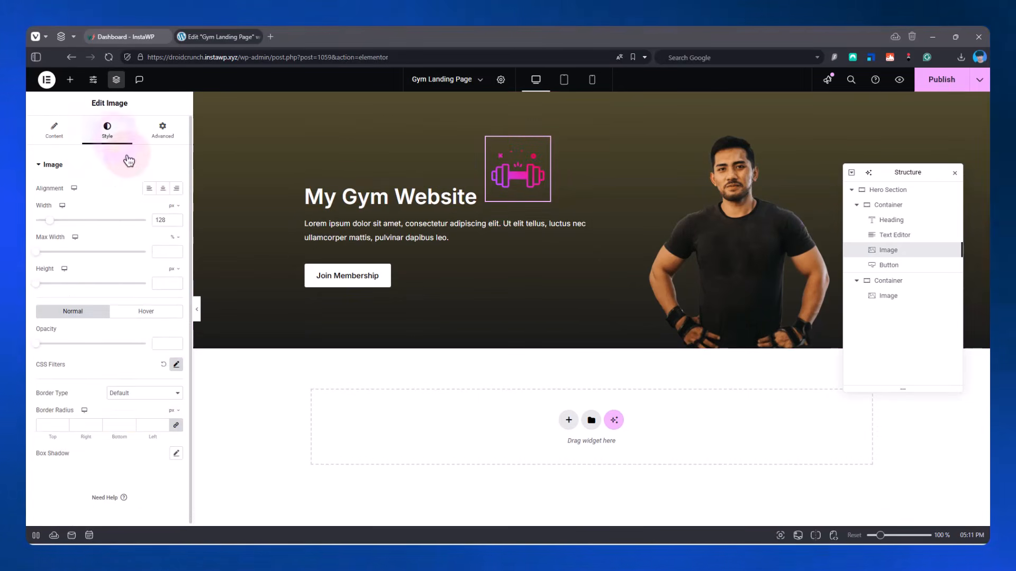
left_click_drag(49, 221, 46, 221)
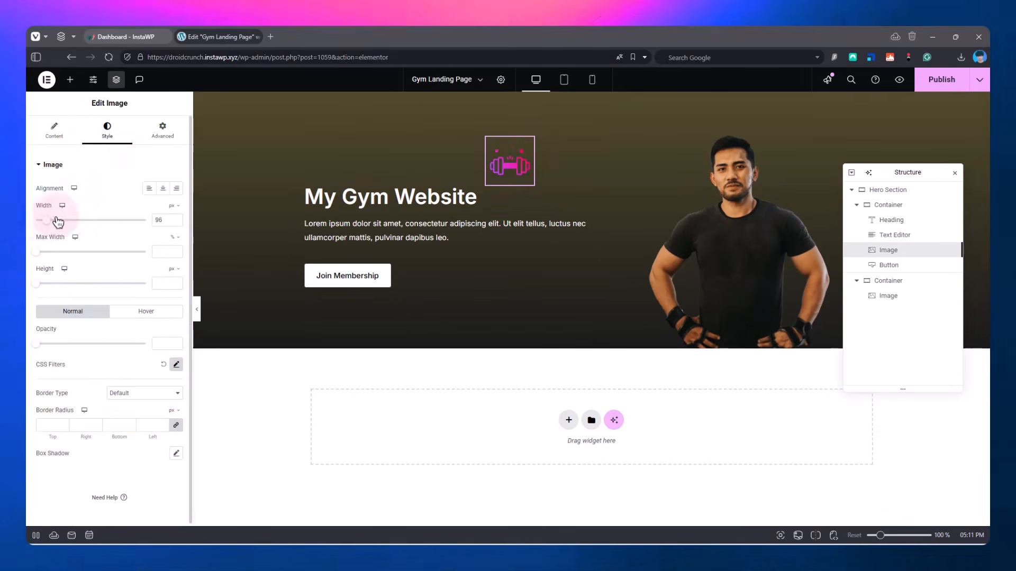
left_click(176, 218)
left_click(176, 218)
left_click(177, 218)
left_click(177, 218)
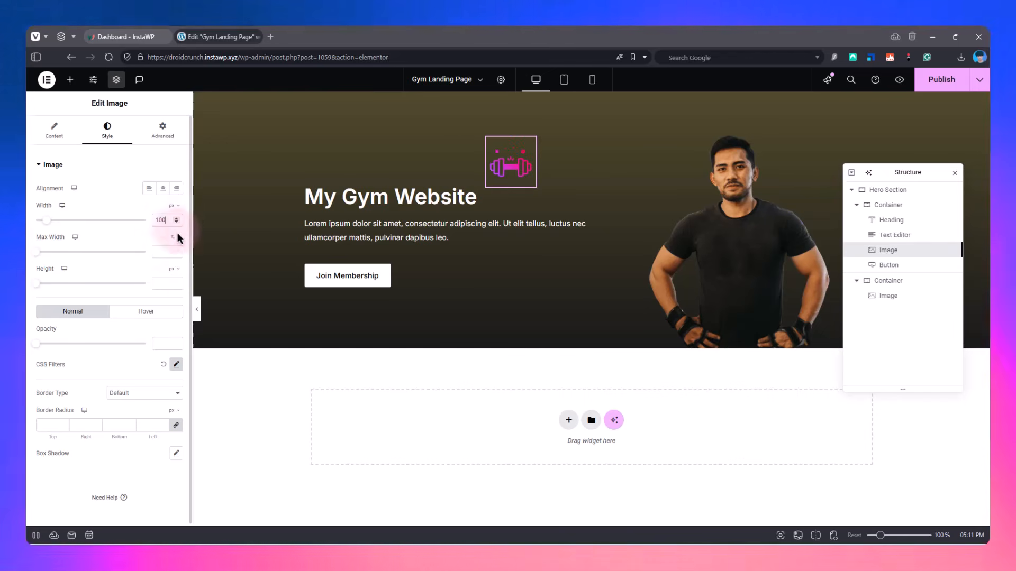
- Preview the hero section with the editing panel hidden, and bring the panel back
left_click(485, 208)
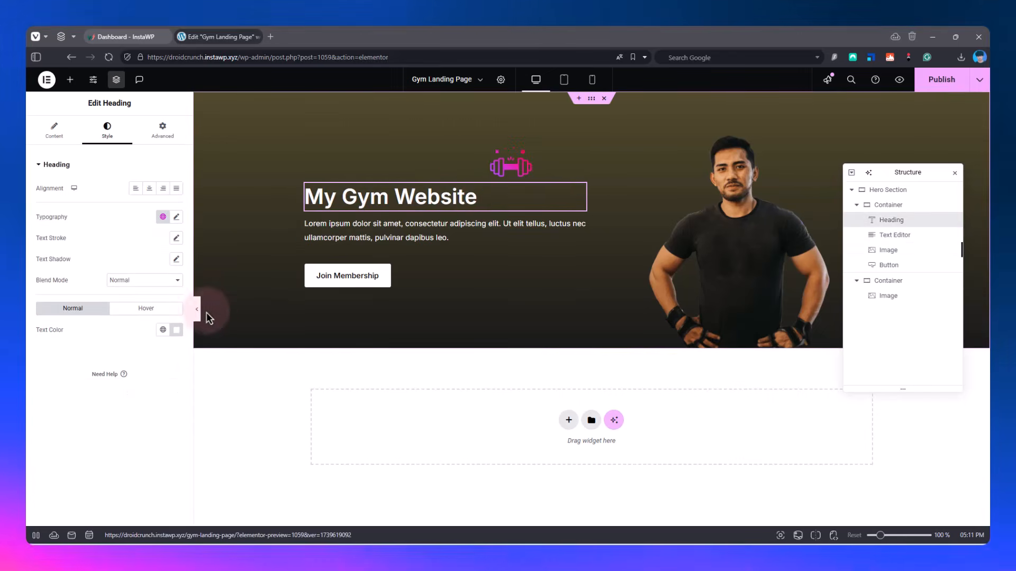
left_click(197, 309)
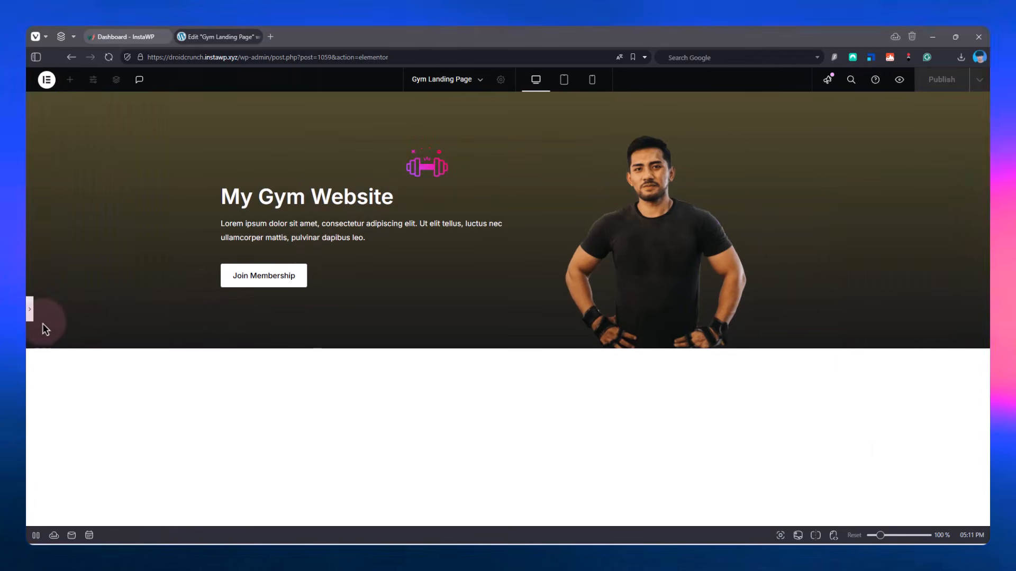
left_click(29, 311)
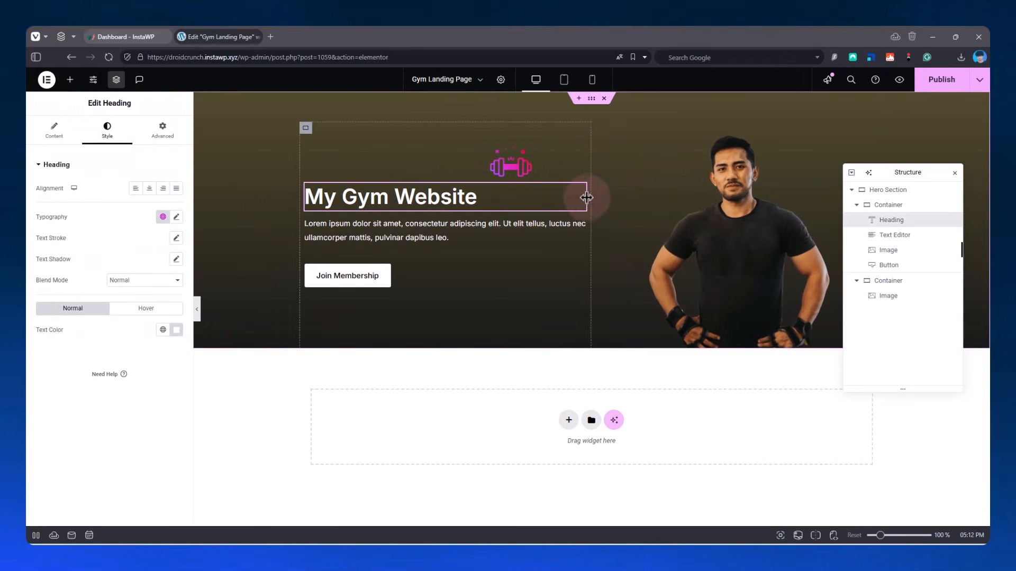
right_click(416, 246)
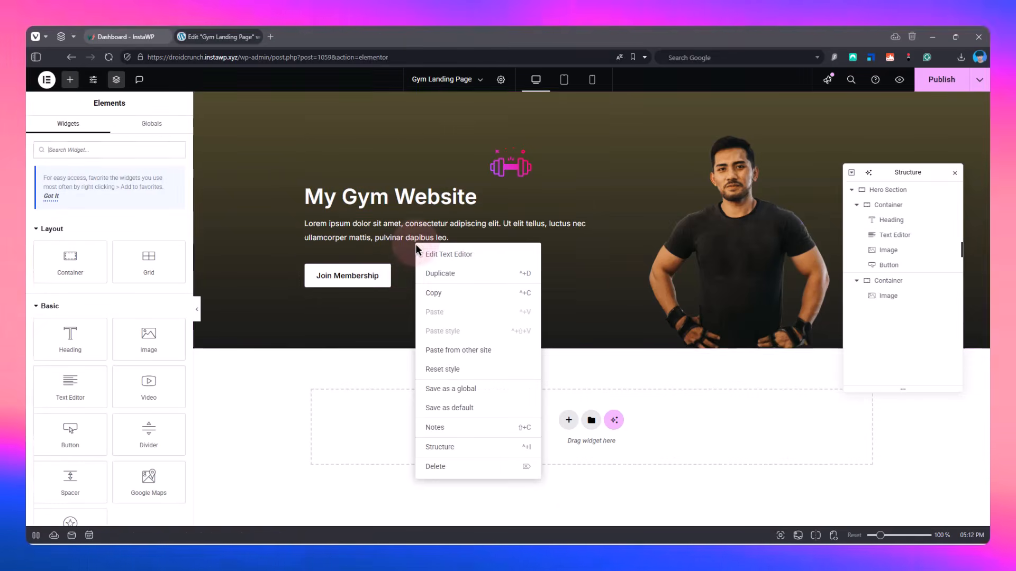
left_click(403, 280)
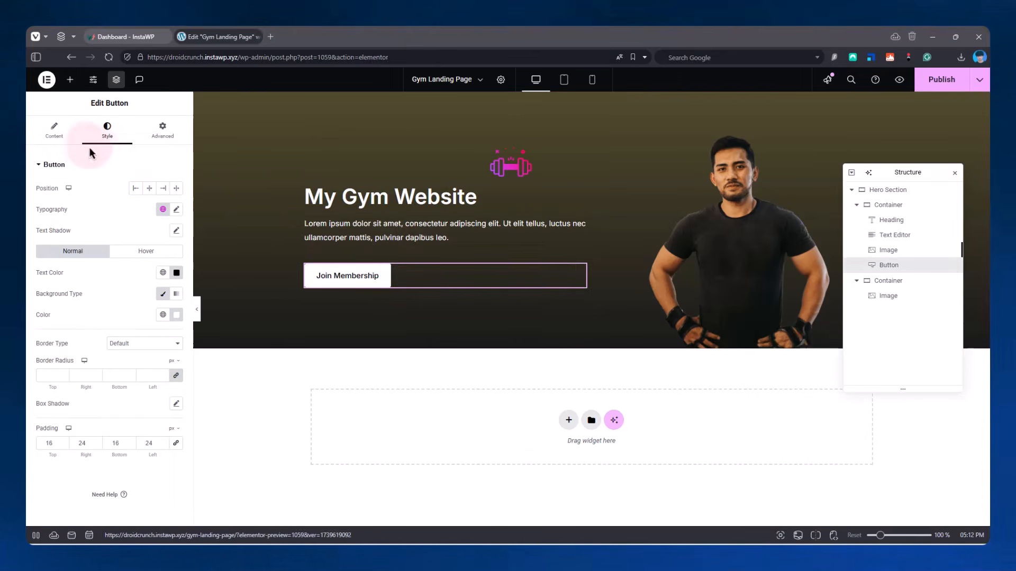
left_click(54, 130)
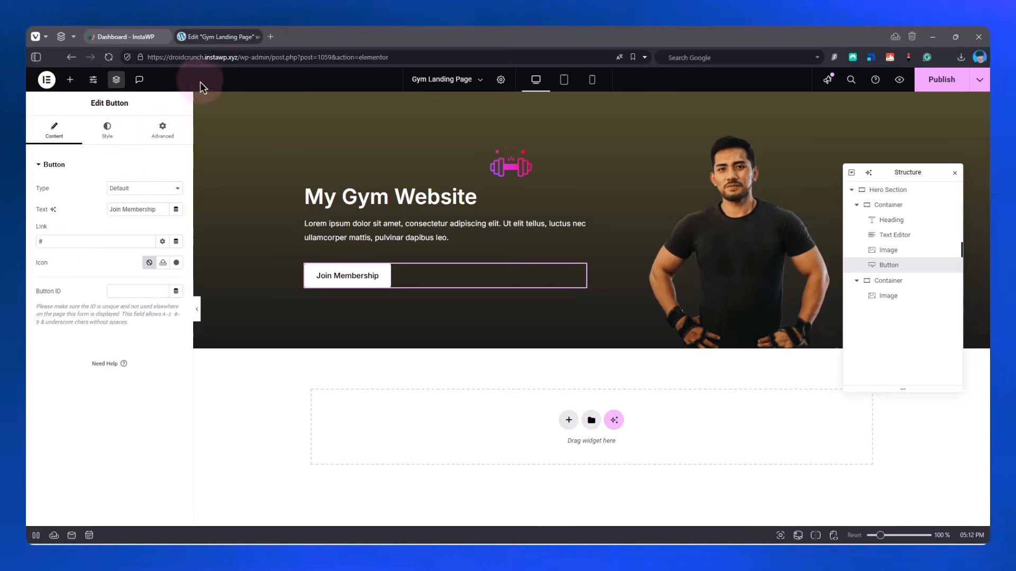
- Add a Heading widget below the Join Membership button in the hero section, with the title "1month off"
left_click(70, 79)
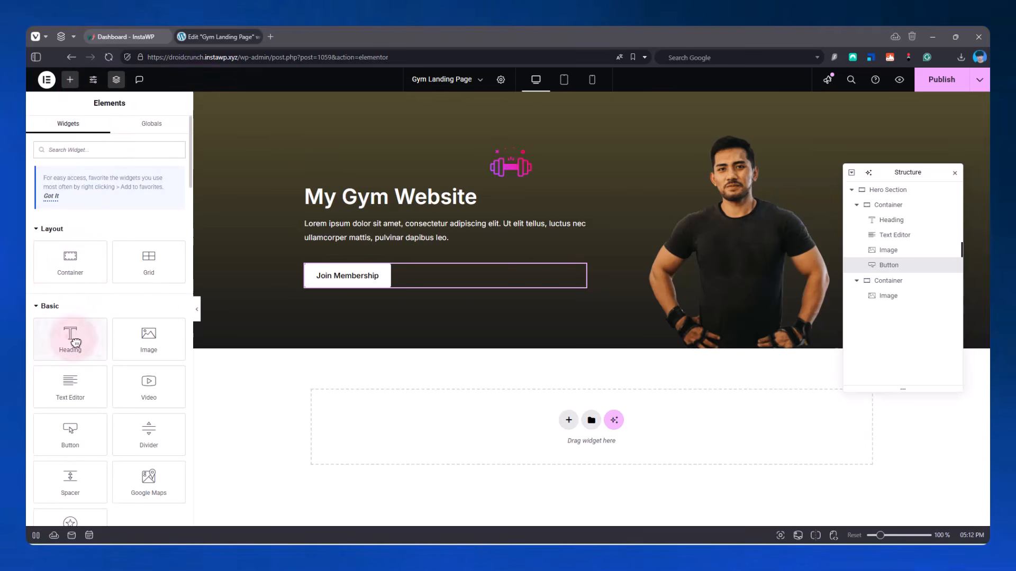
left_click_drag(75, 343, 390, 283)
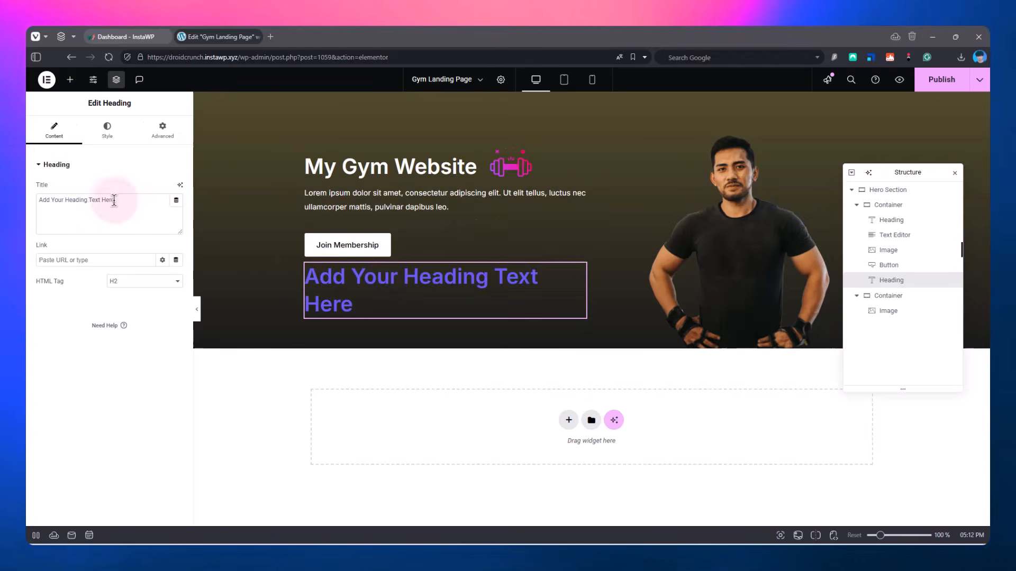
triple_click(114, 200)
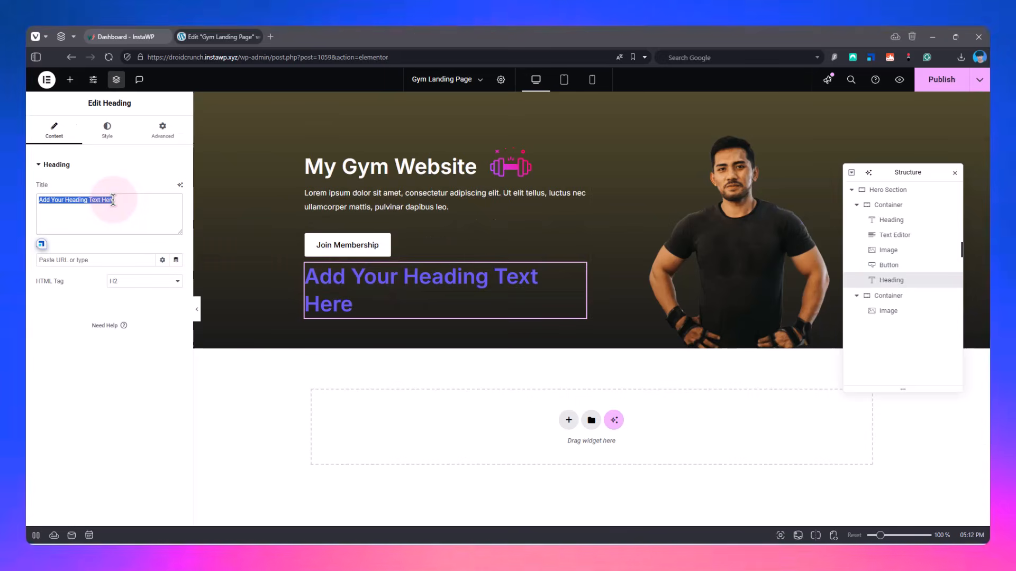
type("1month of")
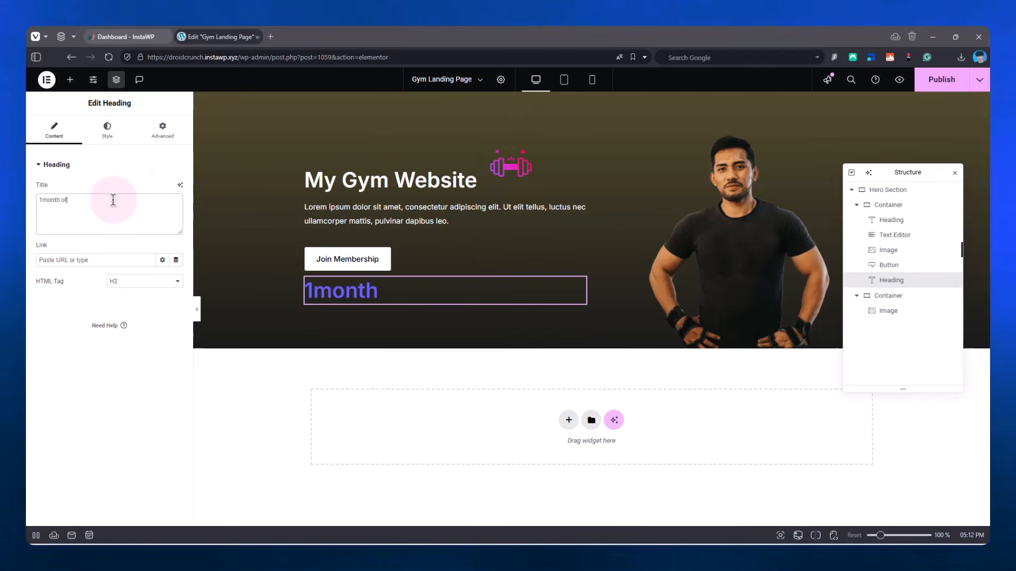
type("f")
- Set the font size of the offer heading below the Join Membership button to 14 px
left_click(111, 138)
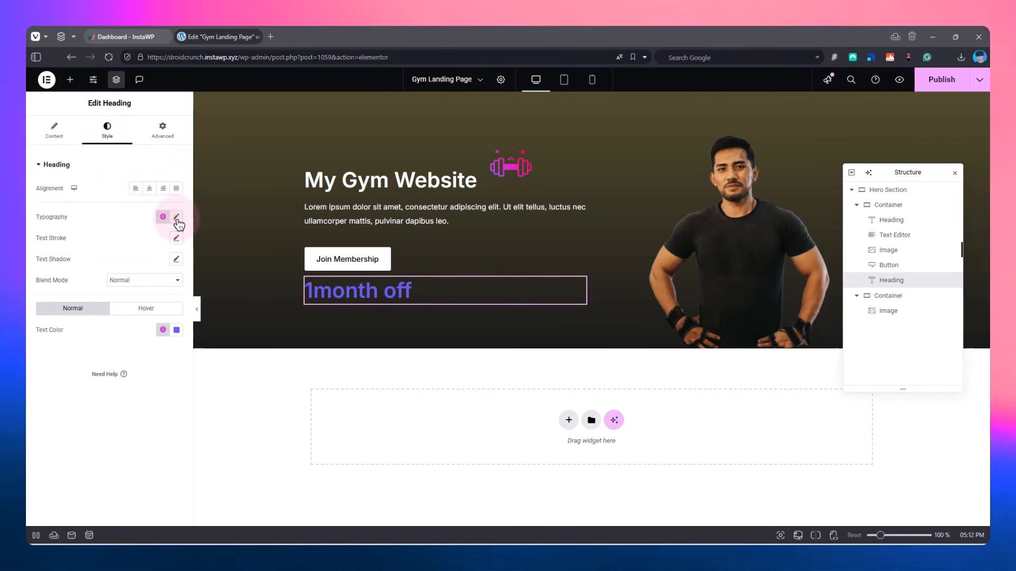
left_click(178, 218)
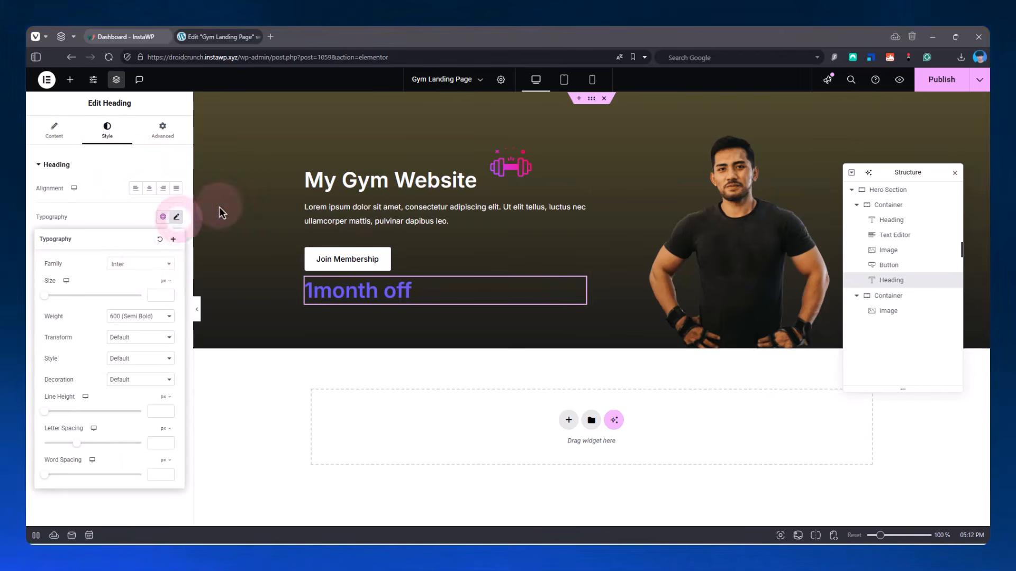
left_click(154, 295)
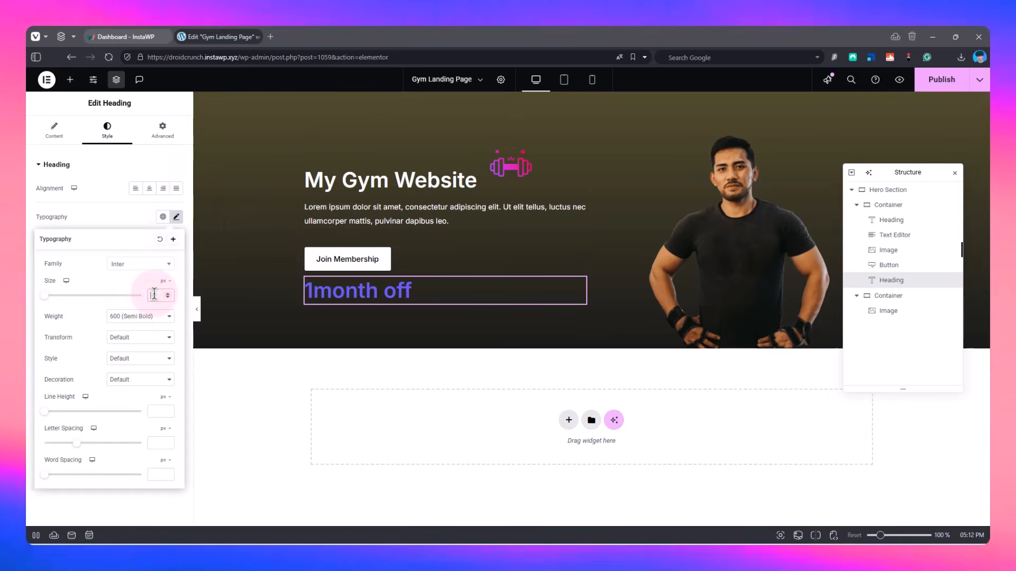
type("14")
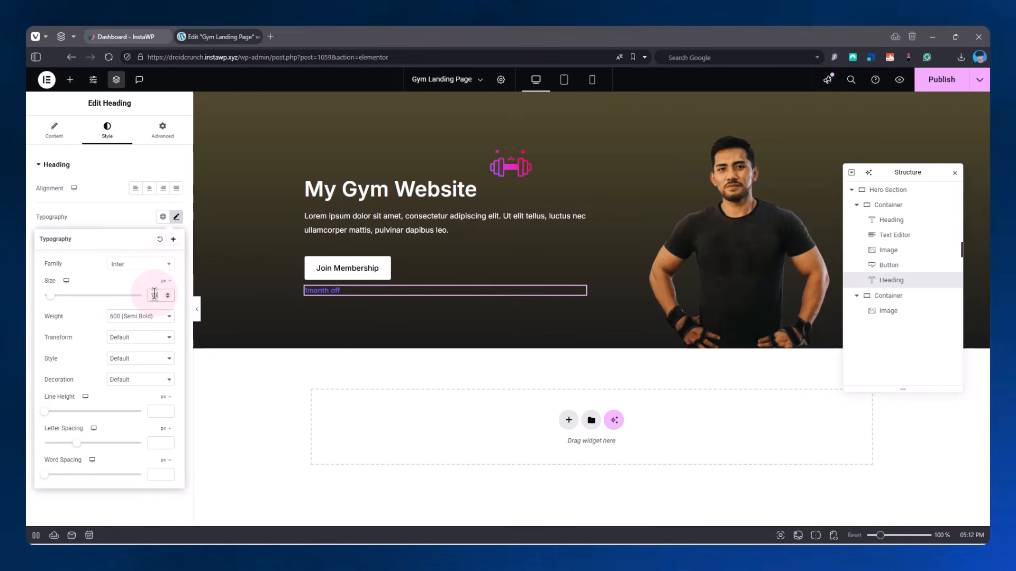
left_click(172, 292)
key("Down")
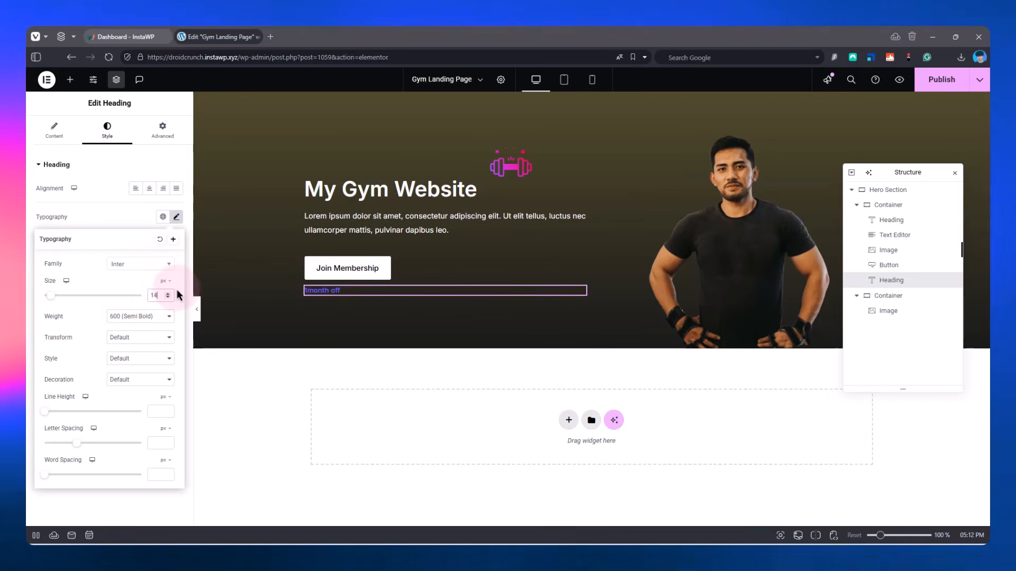
left_click(131, 218)
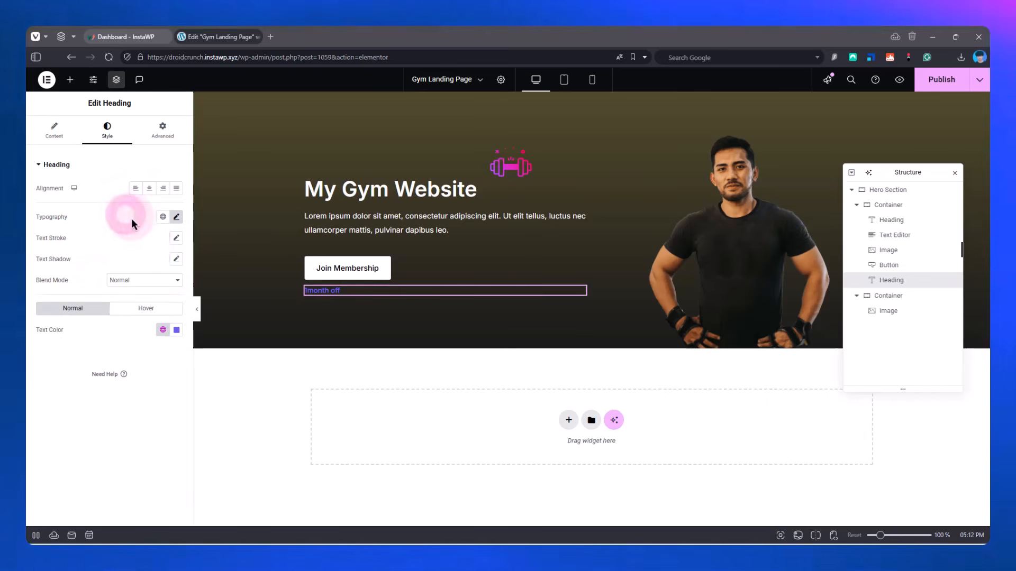
- Change the offer heading's text color to light gray #D3D3D3 and correct its text to "1 month off"
left_click(176, 330)
left_click_drag(150, 386, 114, 384)
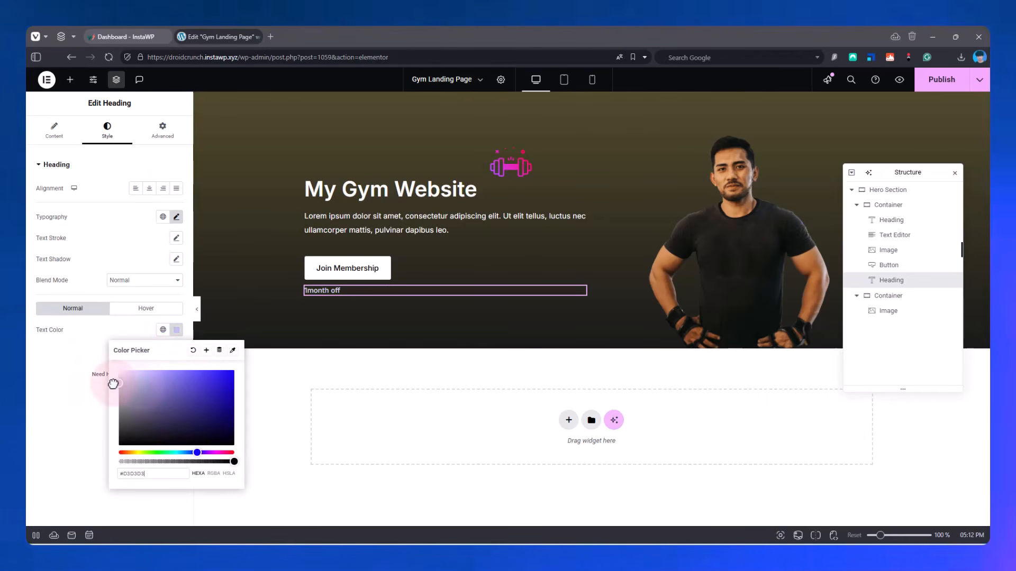
double_click(307, 290)
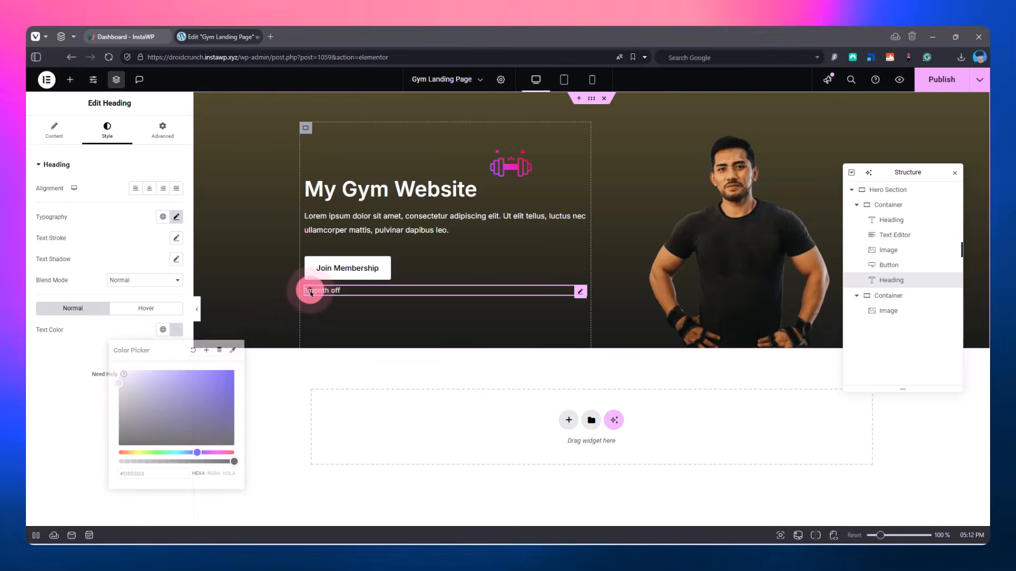
left_click(149, 410)
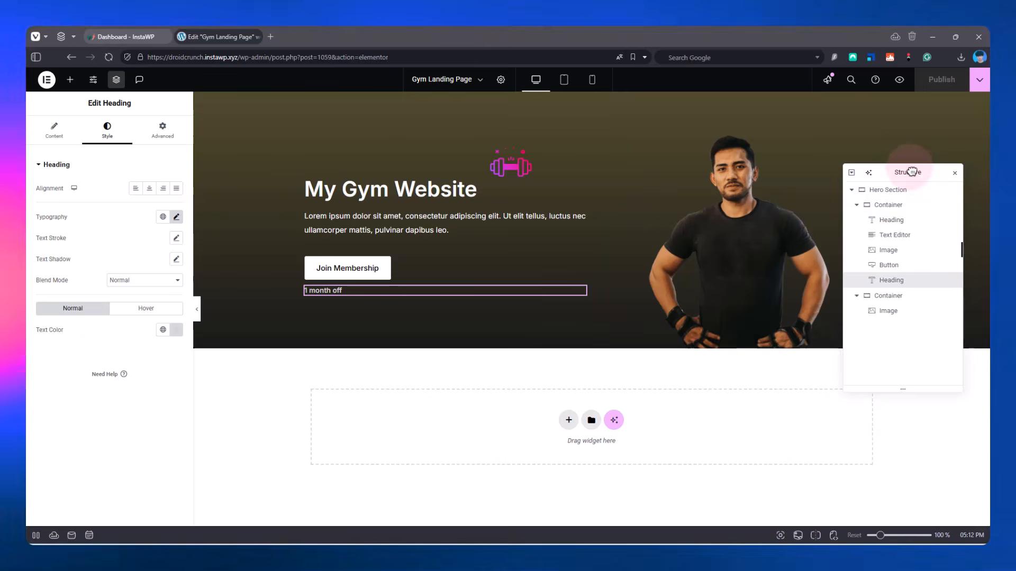
- Add a single-column container below the Hero Section and insert a heading in it titled "About the Gym"
left_click_drag(891, 176, 890, 167)
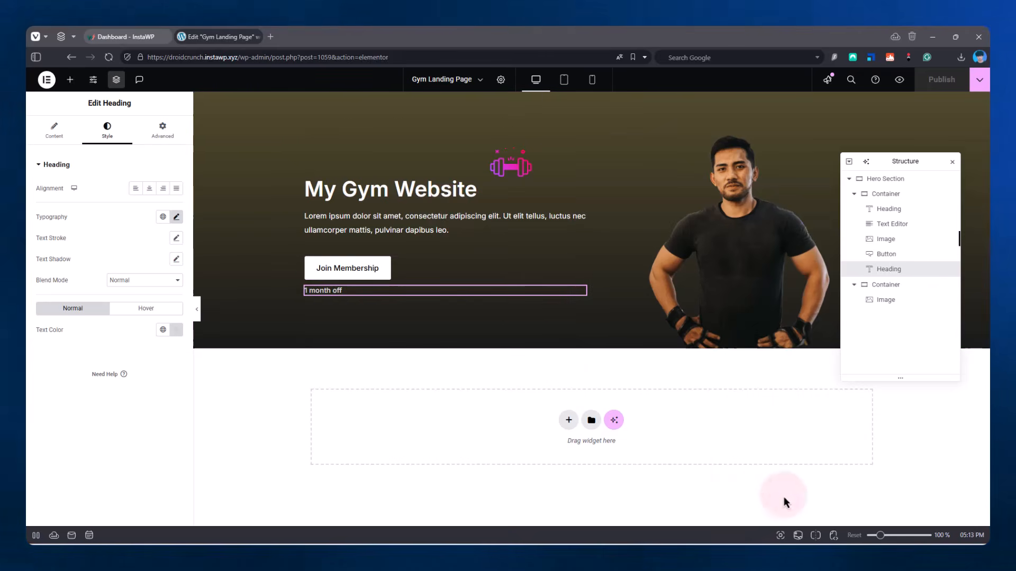
left_click(565, 423)
left_click(564, 436)
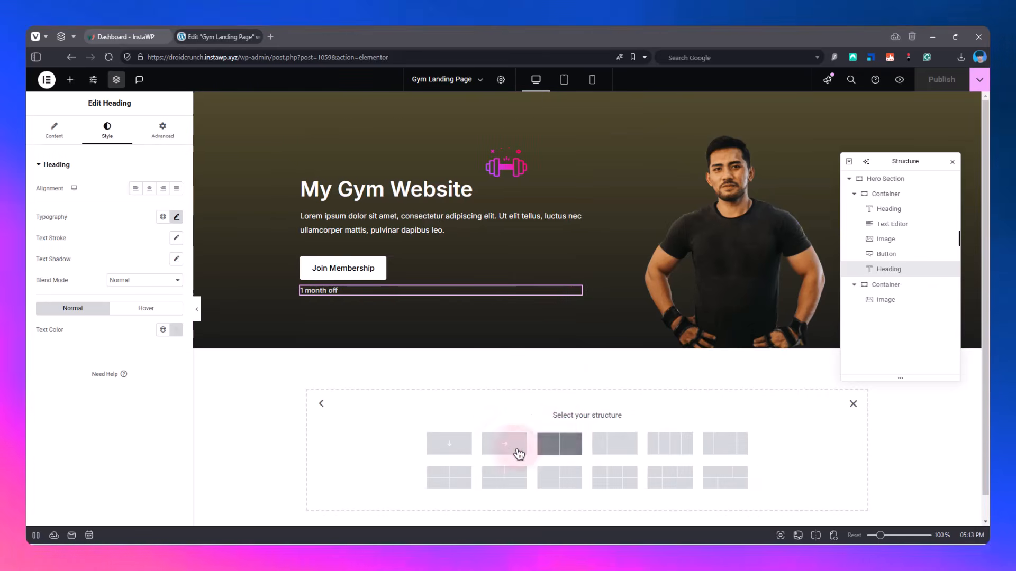
left_click(460, 450)
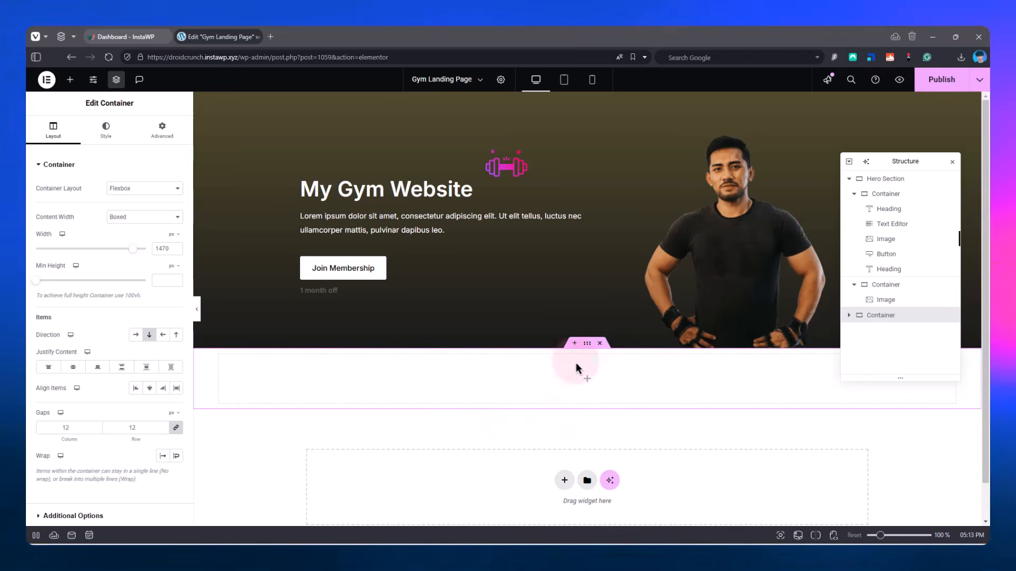
left_click(69, 80)
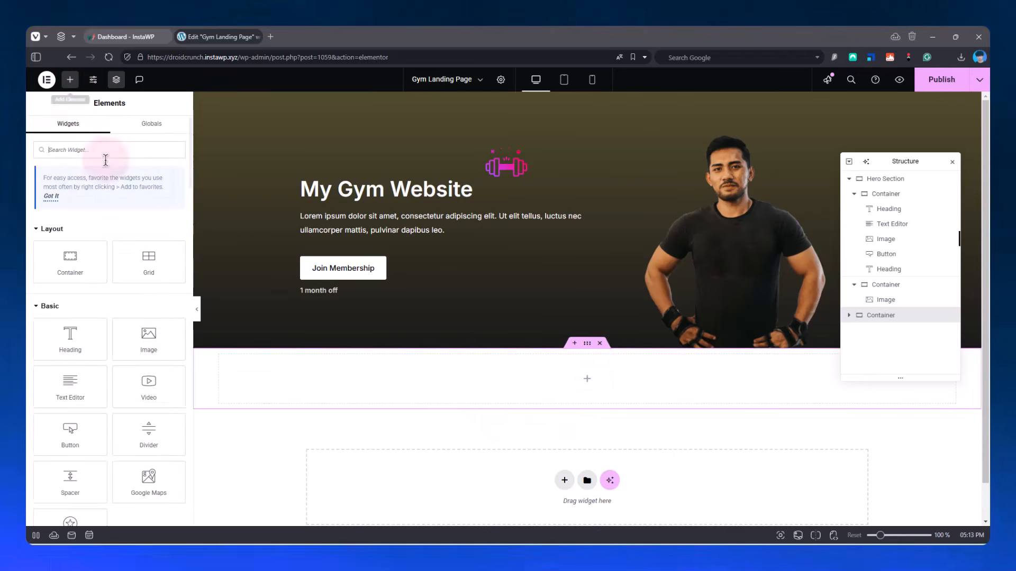
left_click_drag(70, 338, 553, 396)
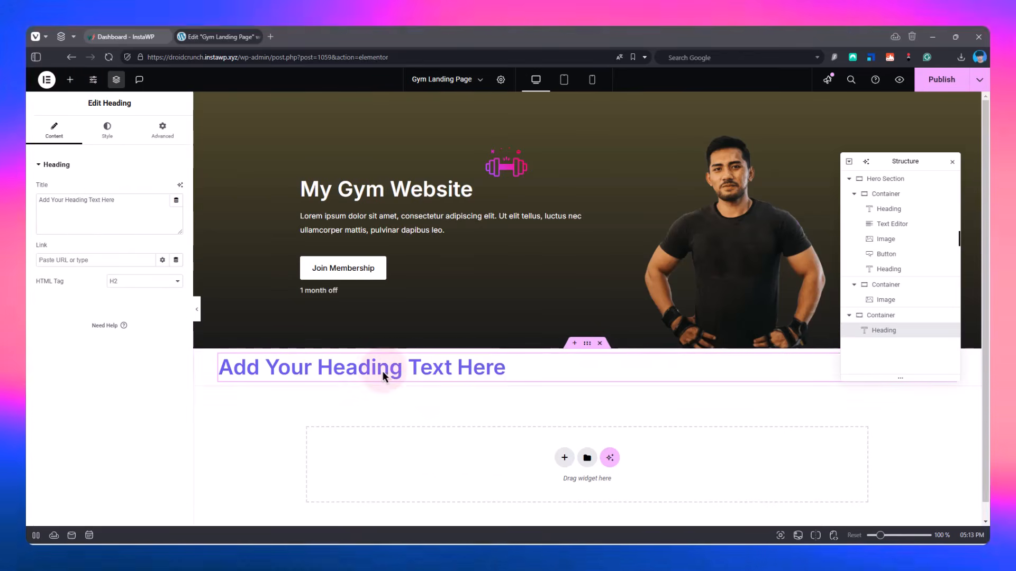
left_click(93, 202)
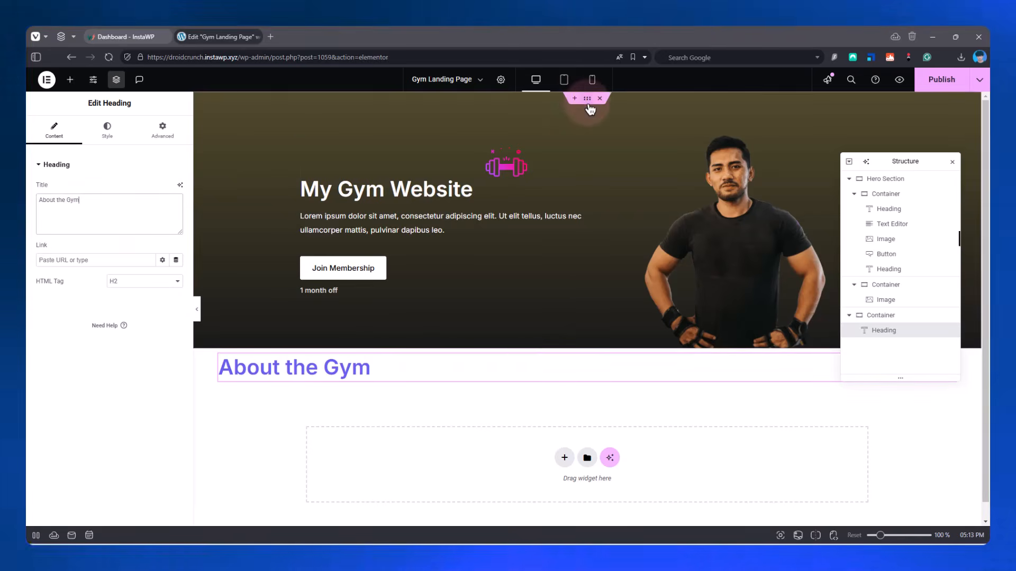
- Set the padding of the container holding the About the Gym heading to 60 px on all sides
left_click(587, 344)
left_click(108, 130)
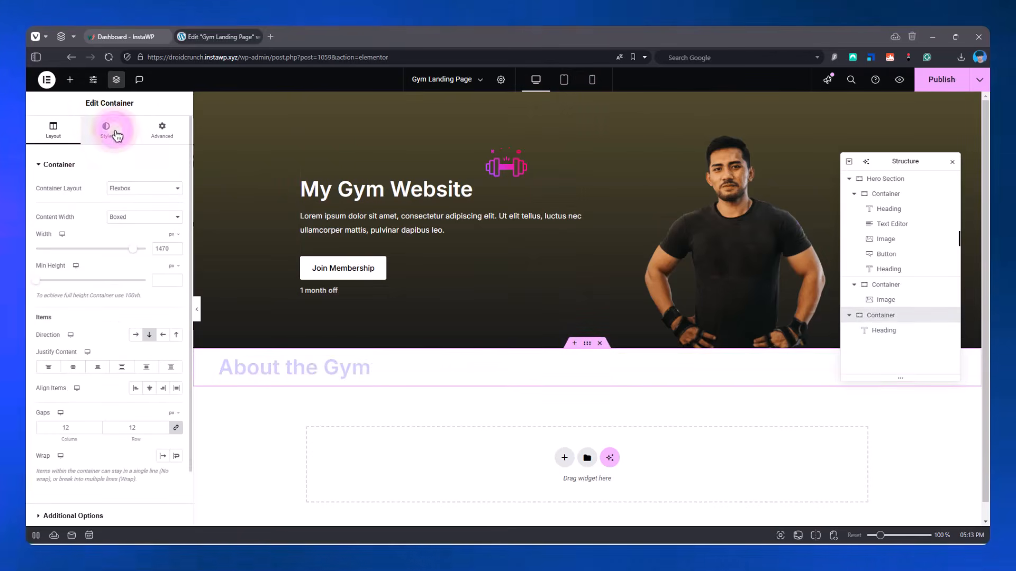
left_click(159, 129)
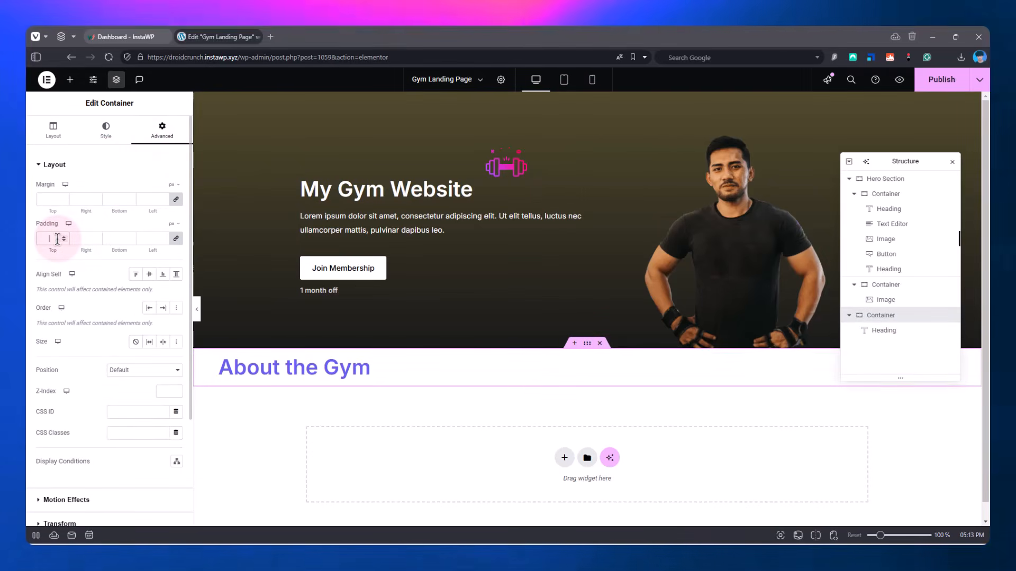
left_click(57, 239)
type("60")
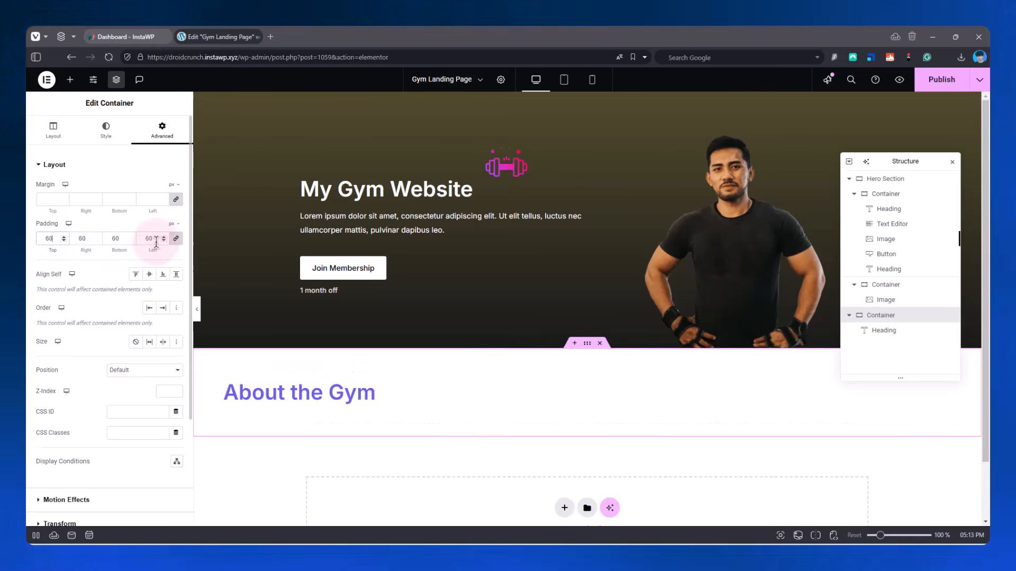
- Center the About the Gym heading and set its font size to 30 px
left_click(325, 396)
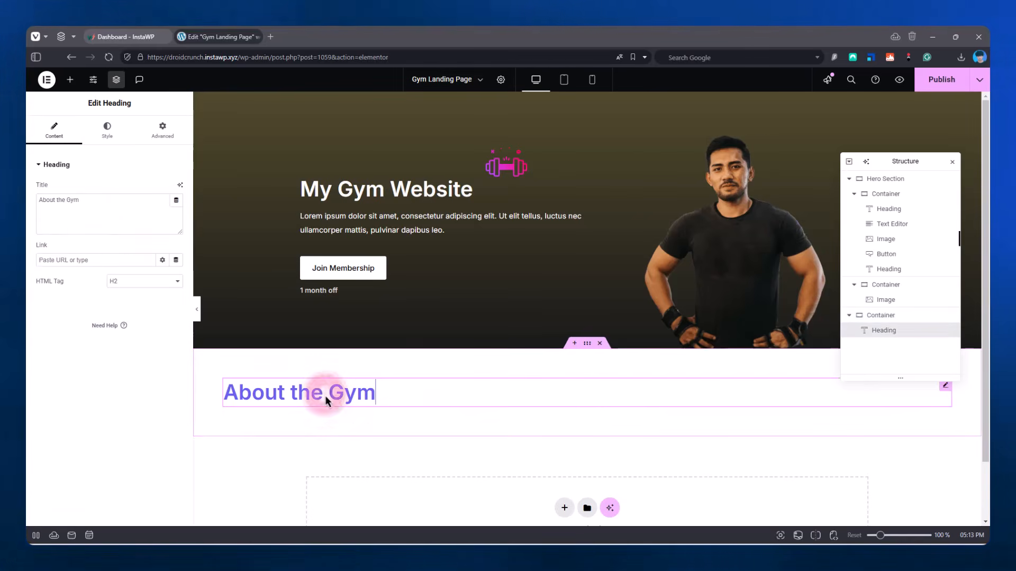
left_click(108, 131)
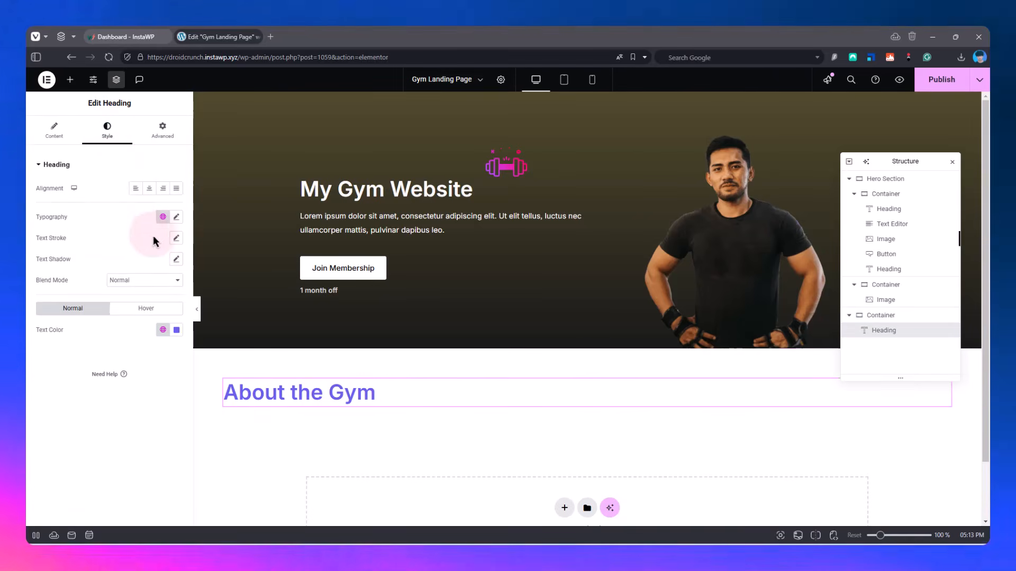
left_click(149, 190)
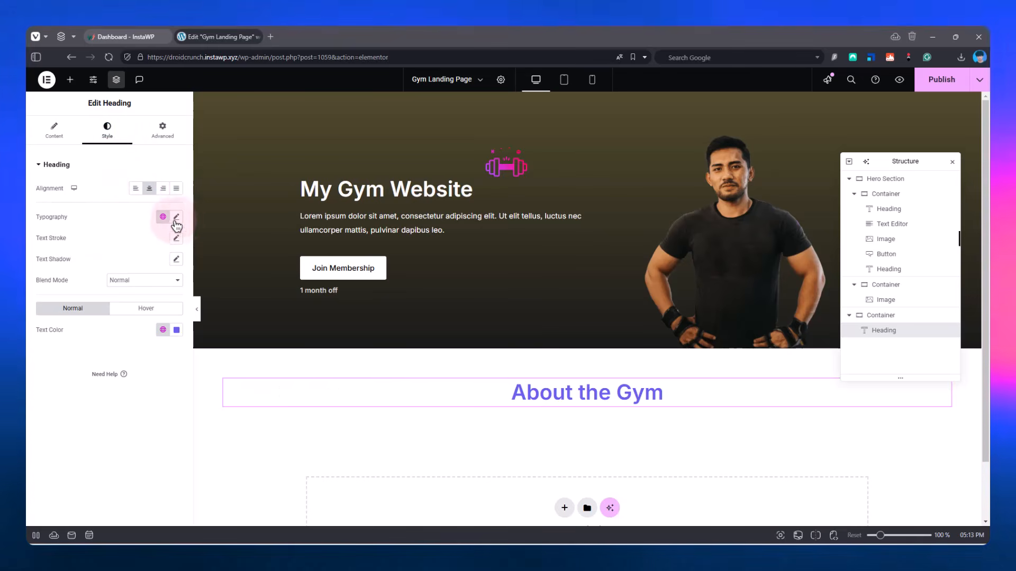
left_click(177, 218)
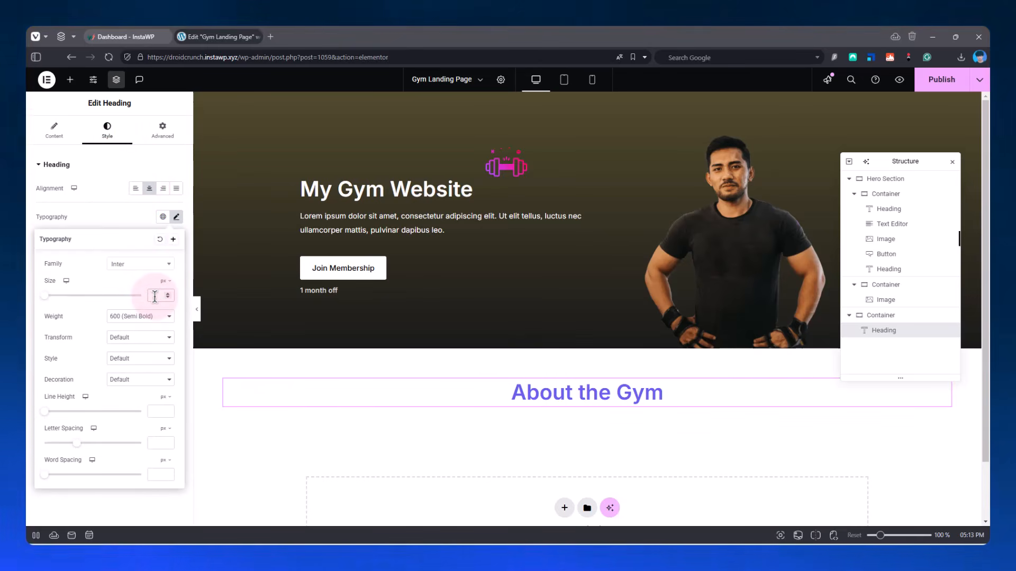
type("30")
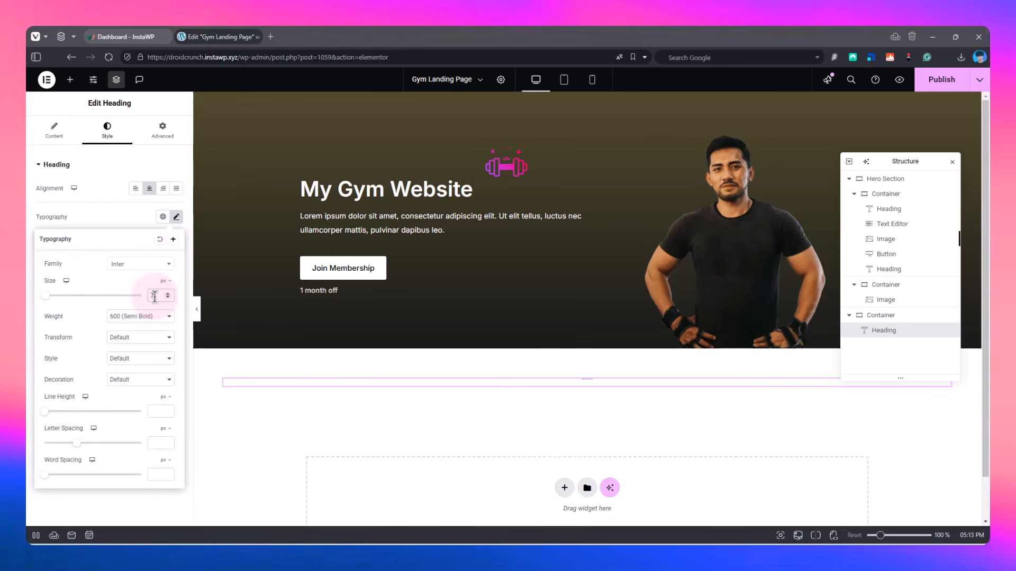
left_click(95, 173)
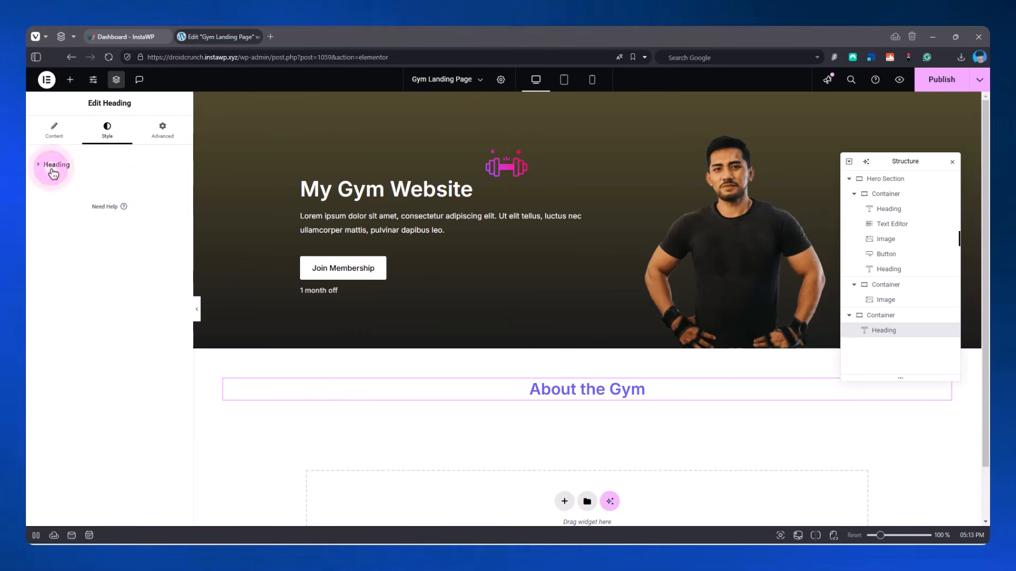
- Apply the global color Theme Color 2 to the About the Gym heading's text
left_click(53, 174)
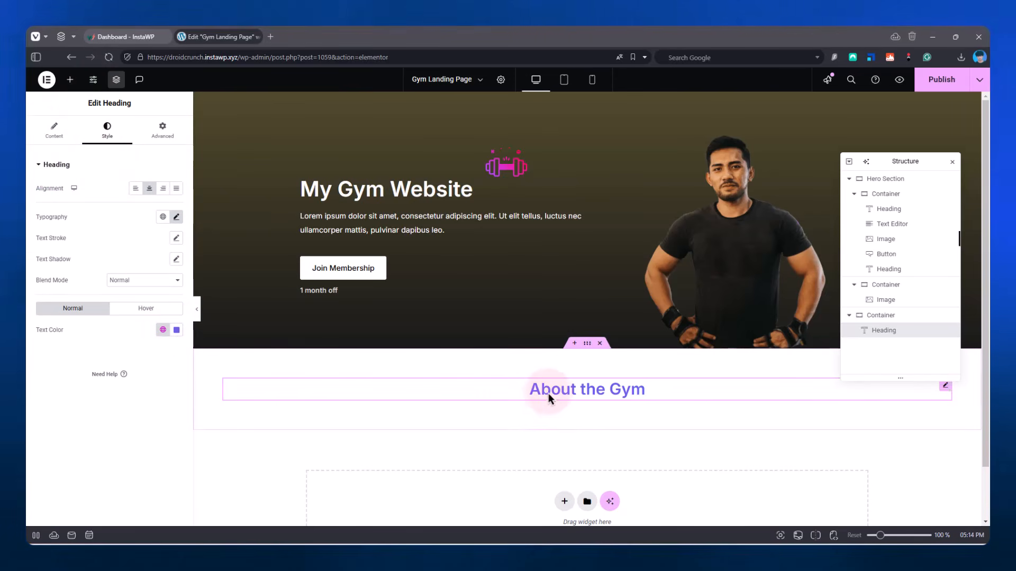
left_click(163, 330)
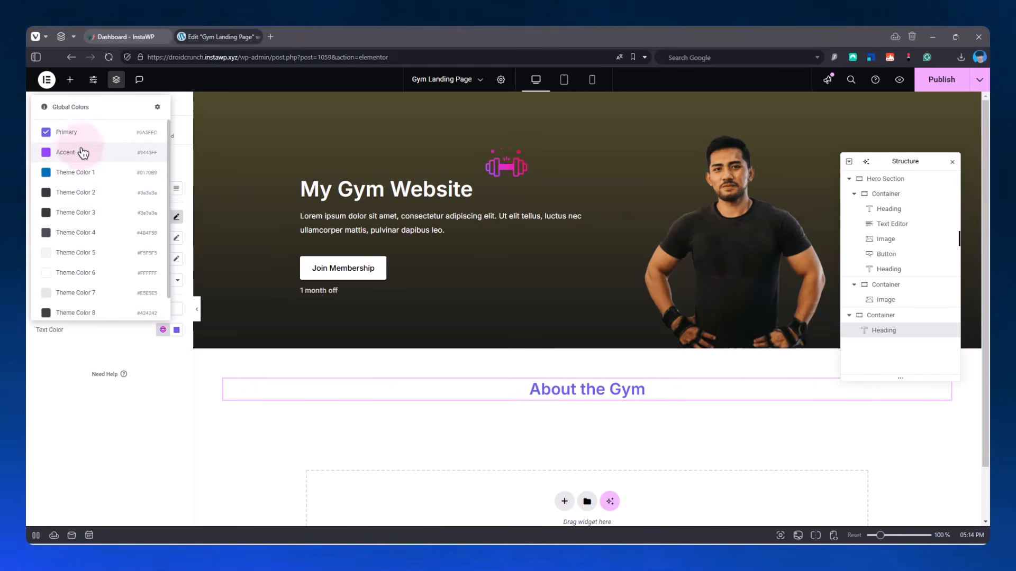
left_click(86, 199)
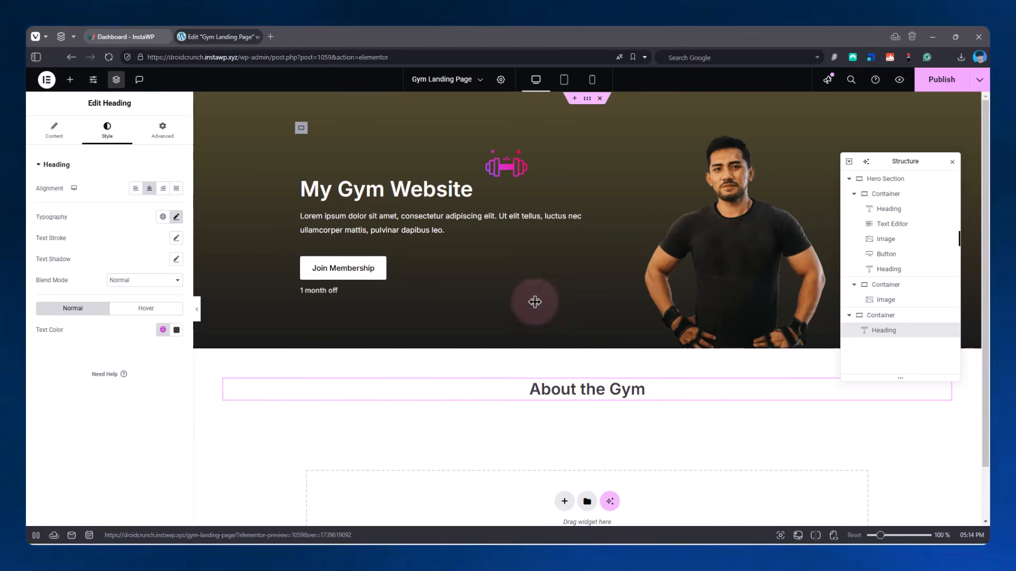
- Add a Text Editor widget below the About the Gym heading and center its text
left_click(70, 80)
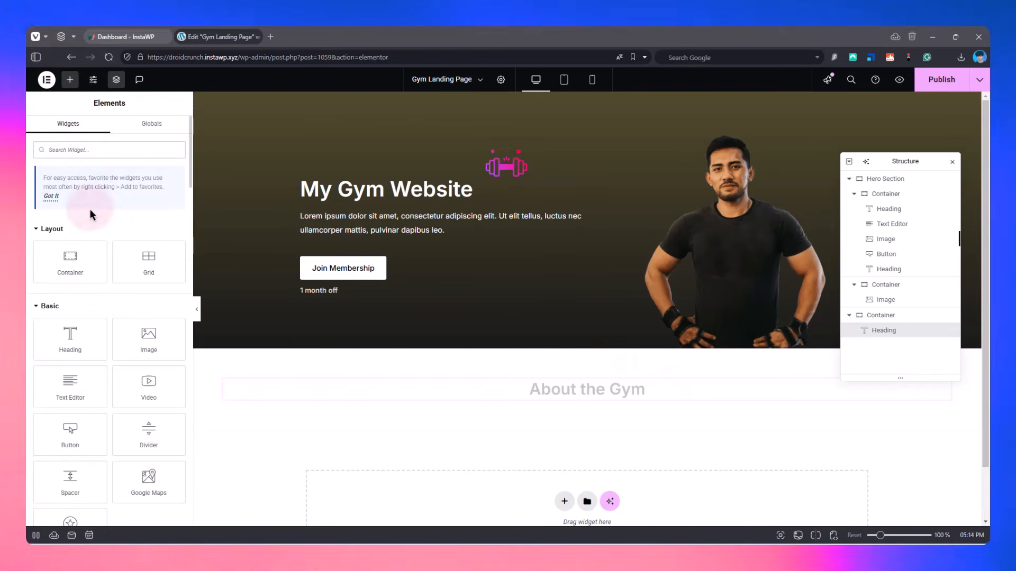
left_click_drag(74, 386, 612, 402)
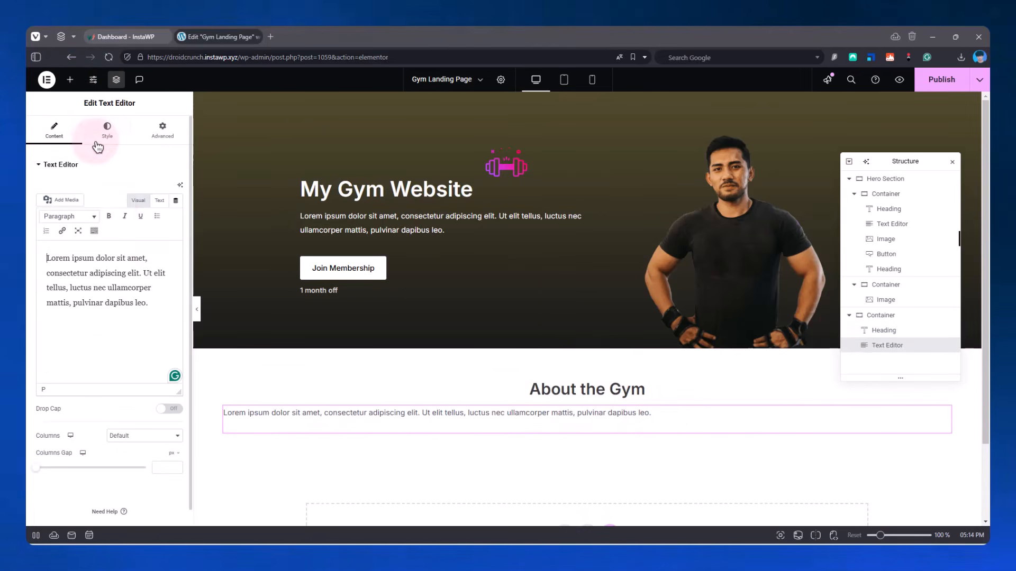
left_click(98, 146)
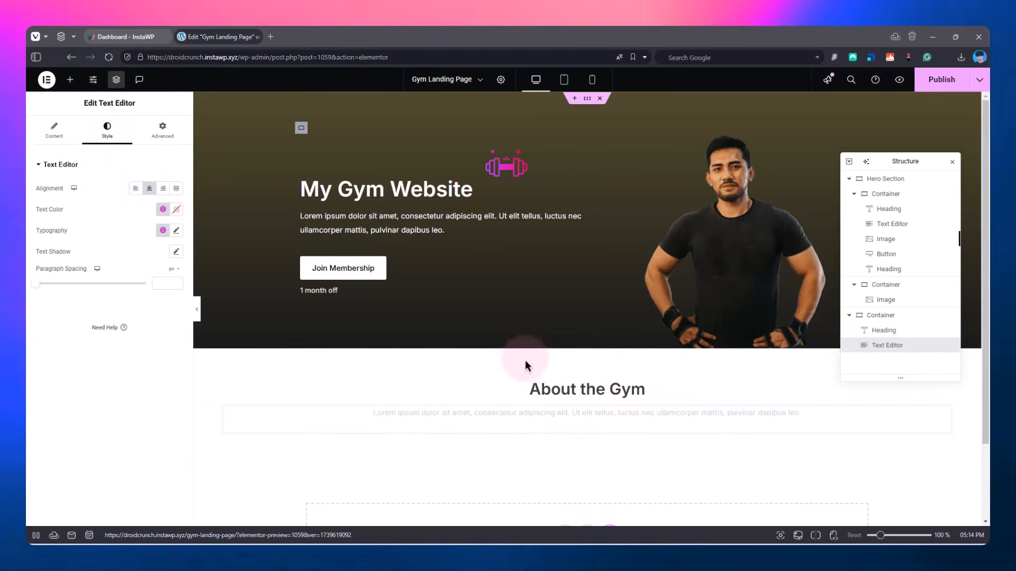
left_click(54, 130)
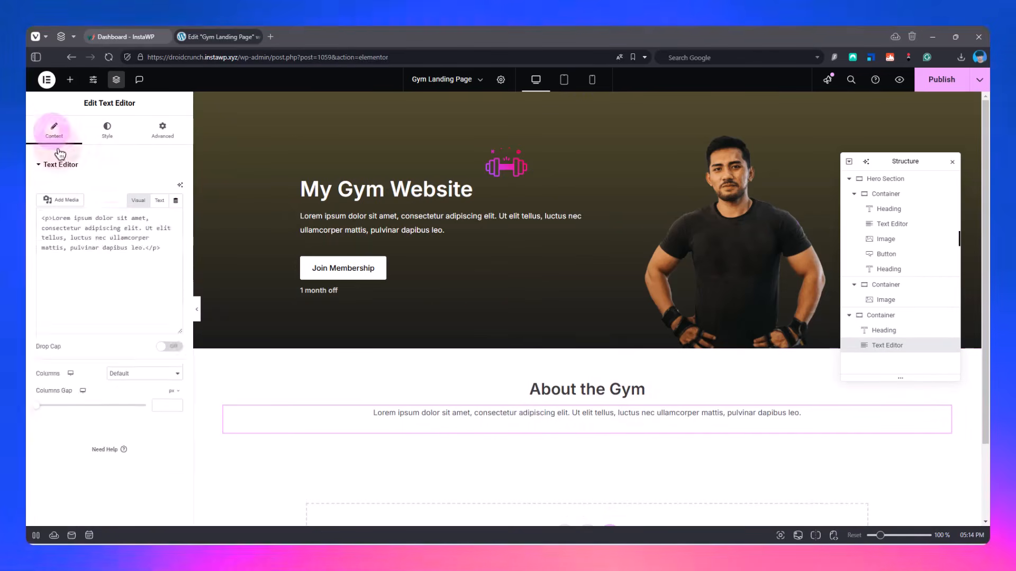
- Lengthen the About the Gym paragraph by copying its lorem ipsum text and pasting it twice at the end
left_click(152, 302)
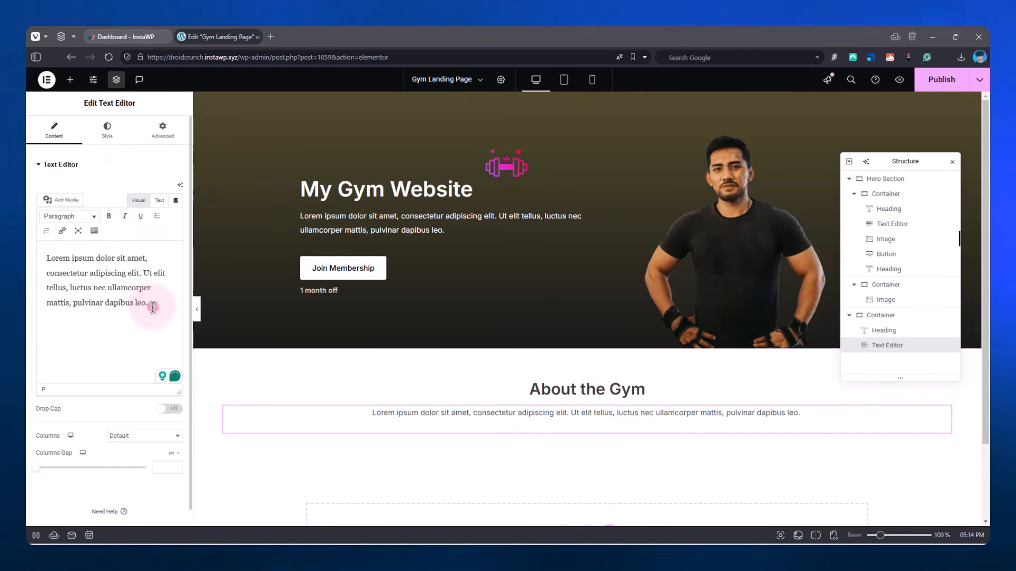
left_click_drag(153, 307, 37, 254)
key("ctrl+c")
left_click(156, 314)
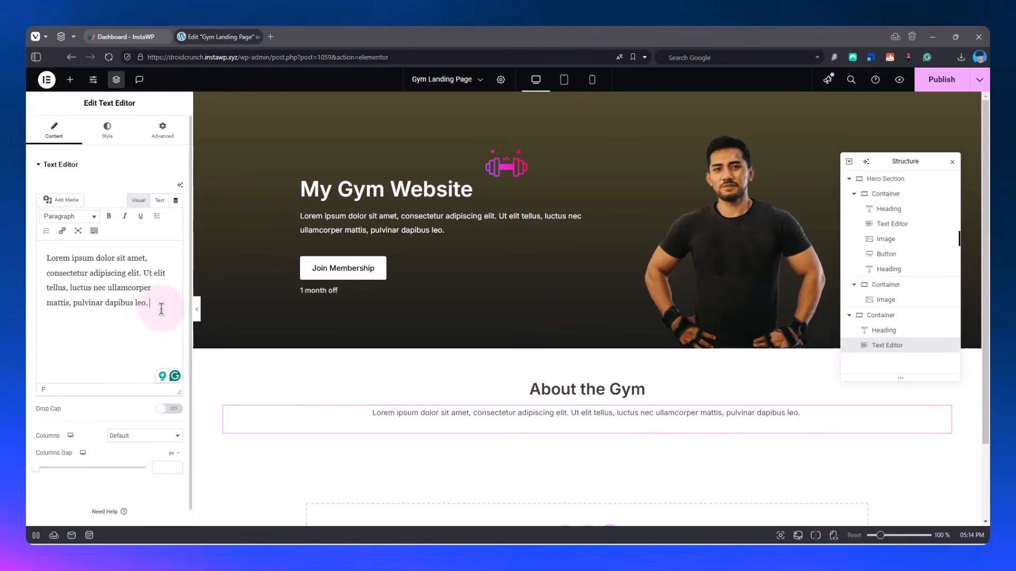
key("ctrl+v")
key("ctrl+v")
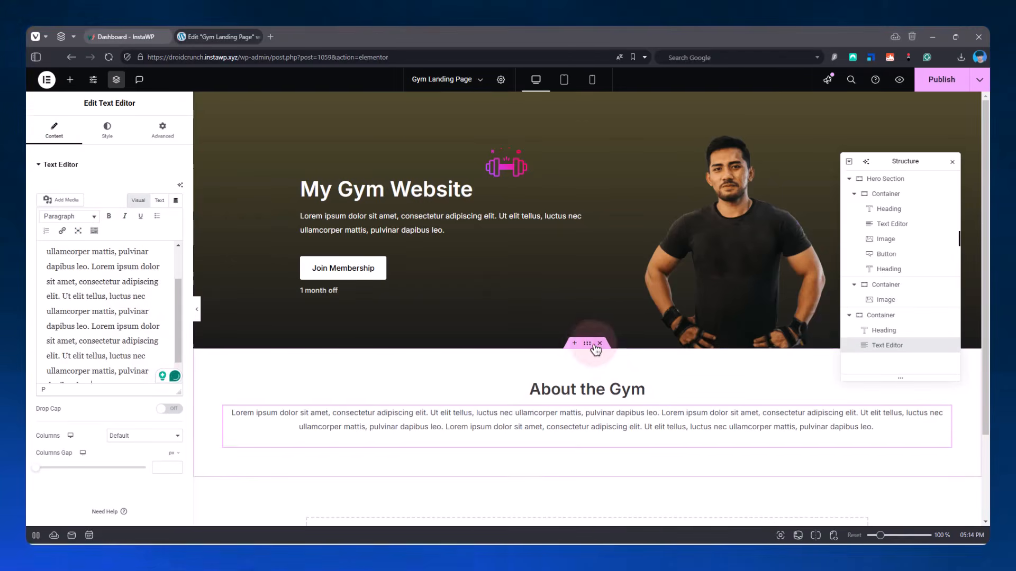
- Set the boxed content width of the About the Gym container to 1000 px
left_click(588, 343)
left_click(53, 130)
mouse_move(99, 249)
left_mouse_down()
mouse_move(132, 256)
mouse_move(99, 256)
left_mouse_up()
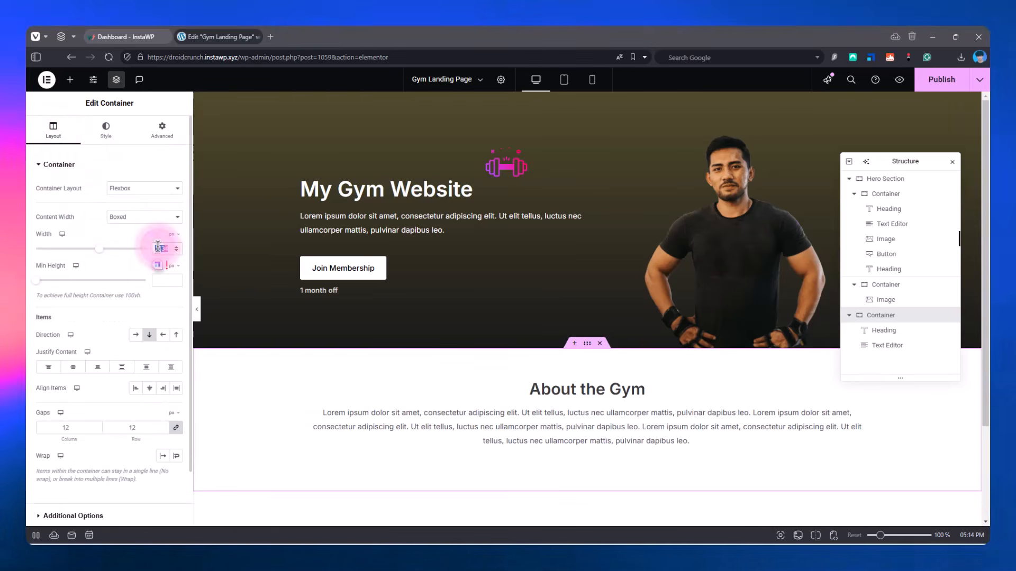
type("1000")
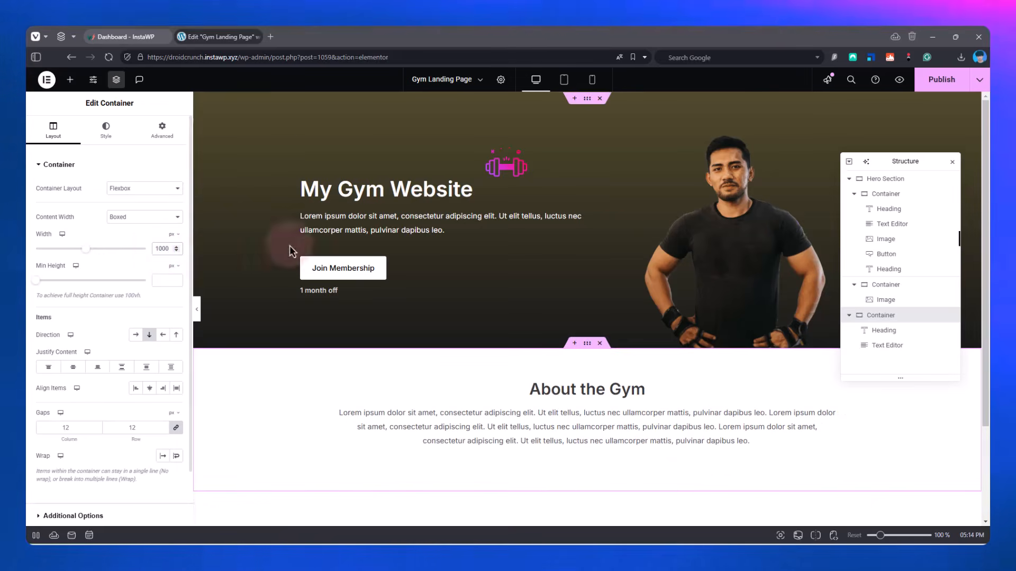
left_click(500, 80)
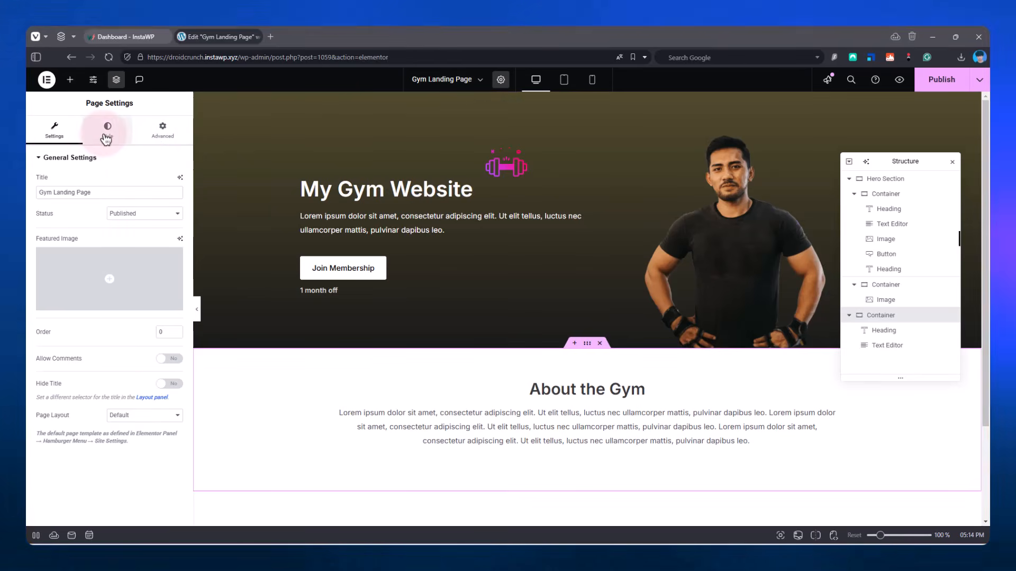
left_click(106, 138)
left_click(163, 133)
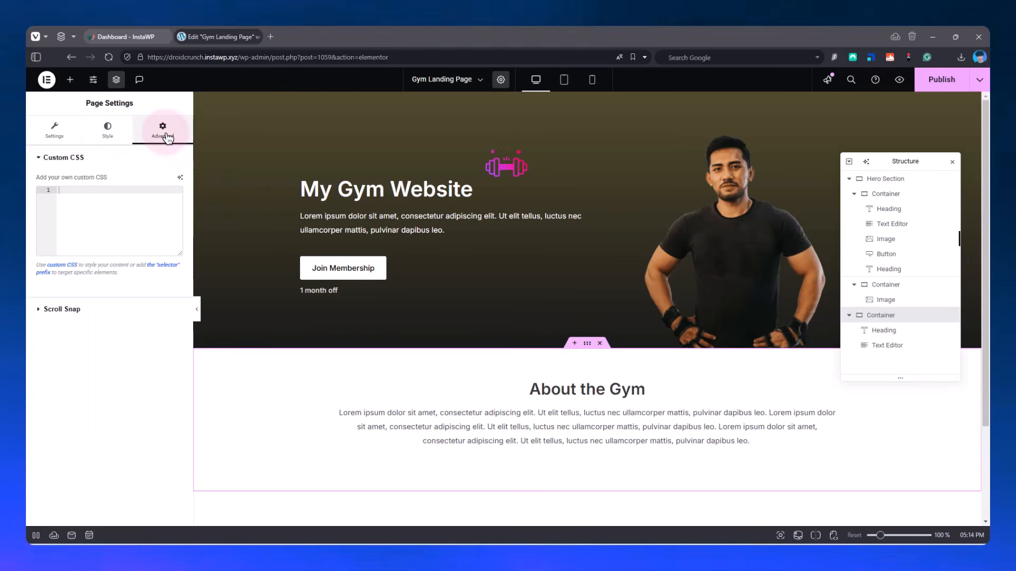
left_click(66, 135)
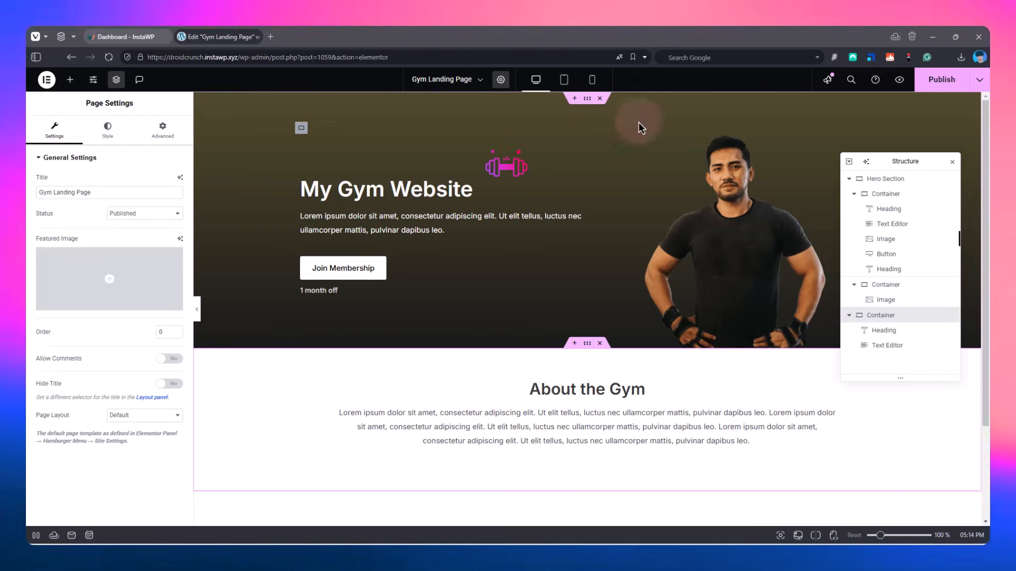
- Copy the About the Gym container and paste it into the empty area beneath it
left_click(582, 344)
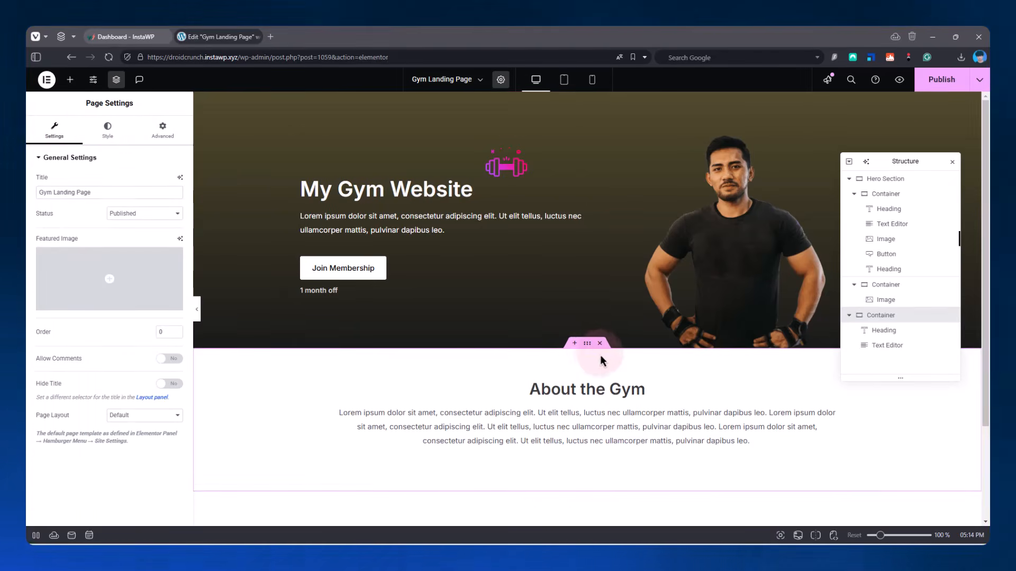
scroll(582, 402, "down", 3)
scroll(579, 394, "up", 3)
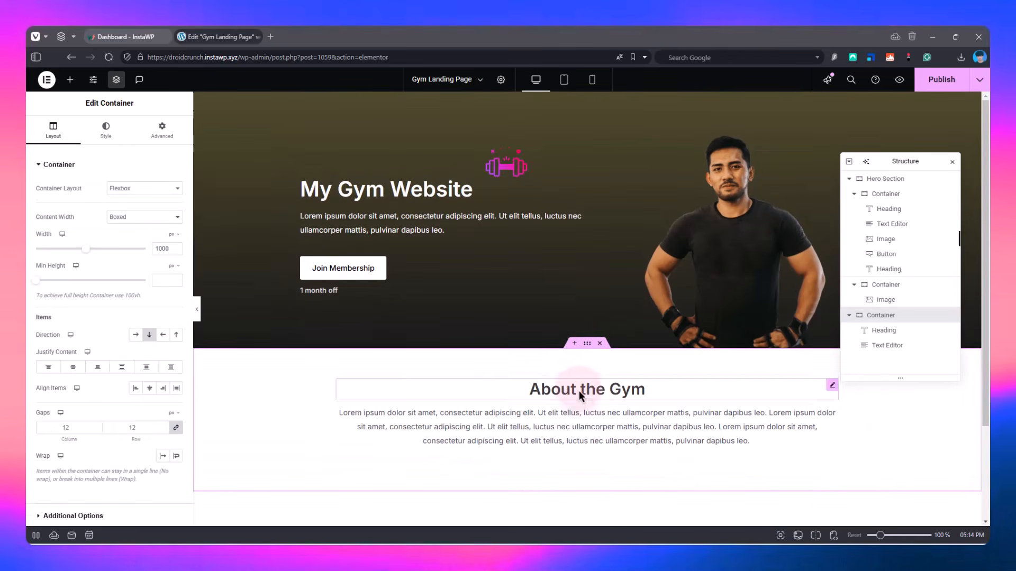
right_click(591, 358)
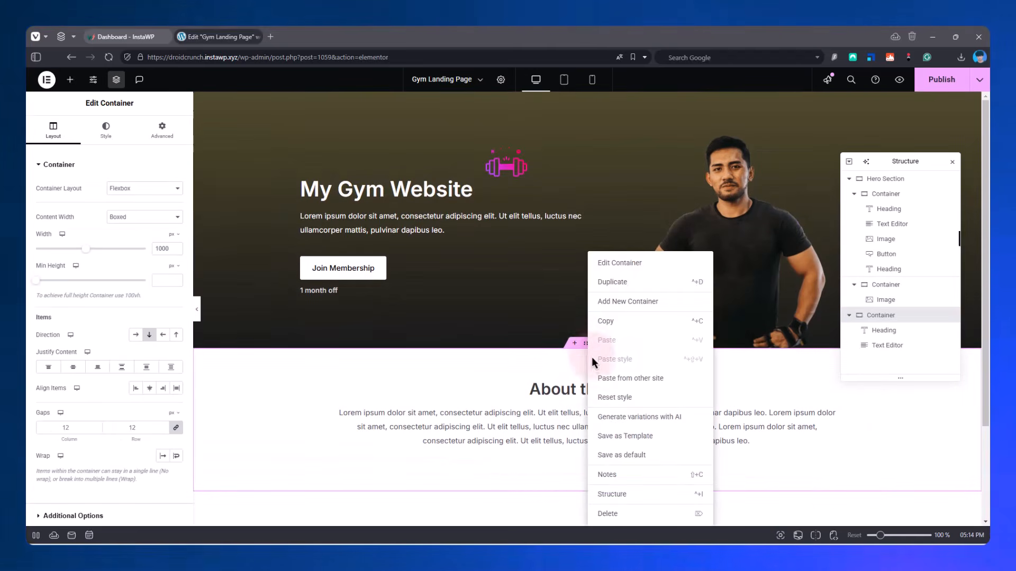
left_click(610, 320)
scroll(607, 392, "down", 2)
right_click(574, 443)
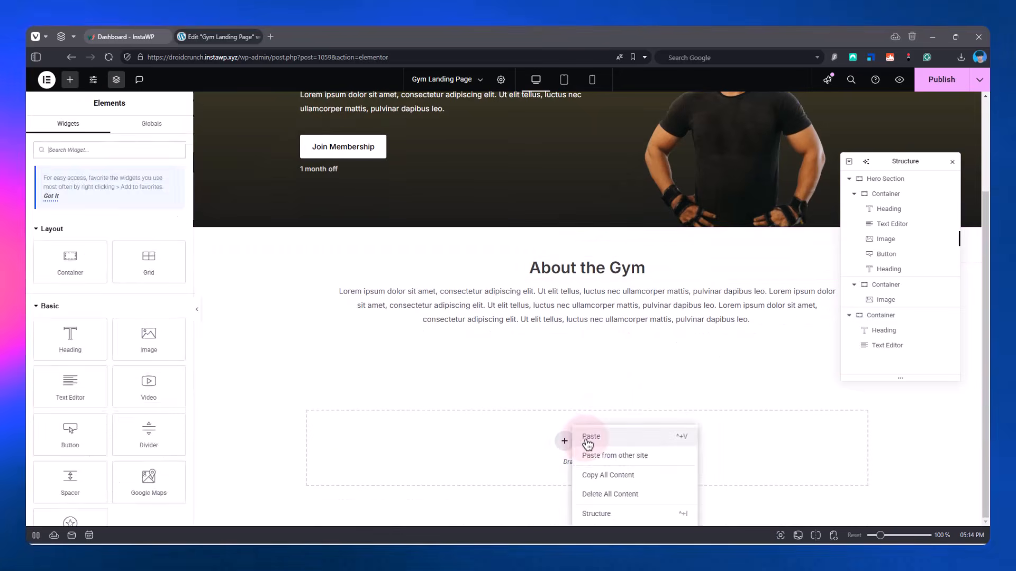
left_click(589, 444)
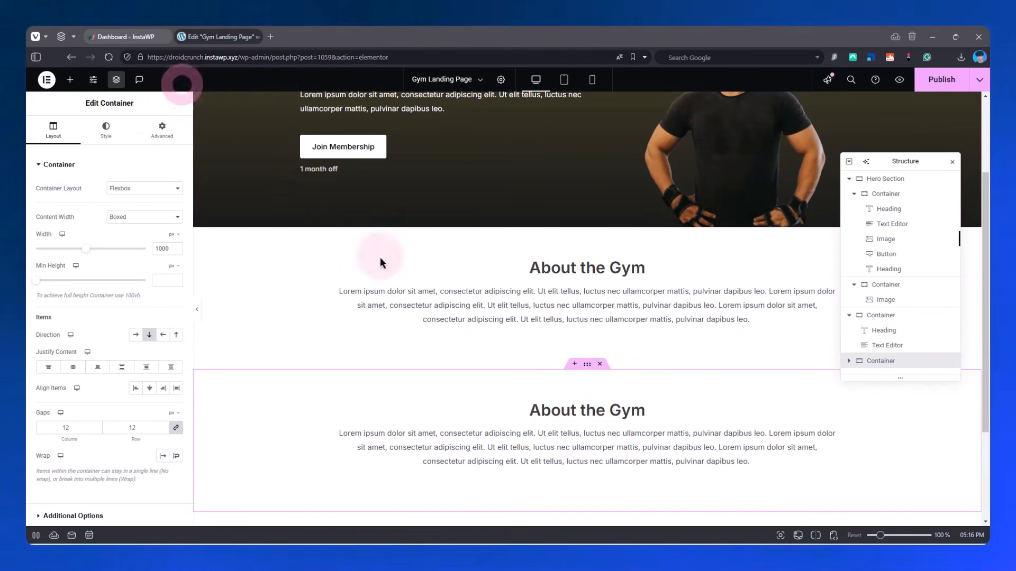
- Replace the heading text in the pasted container with "Gallery"
triple_click(581, 413)
type("Gal")
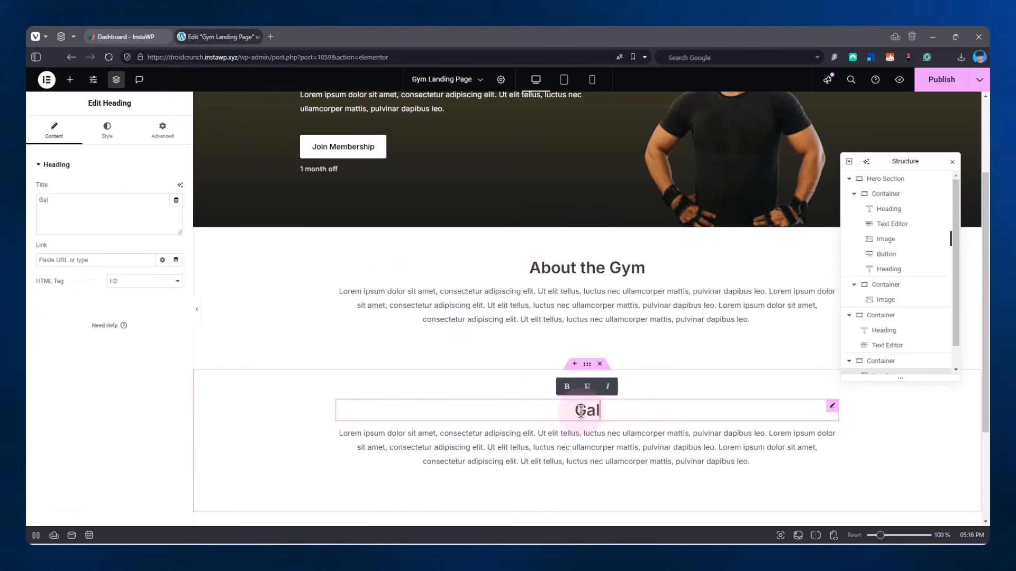
type("lery")
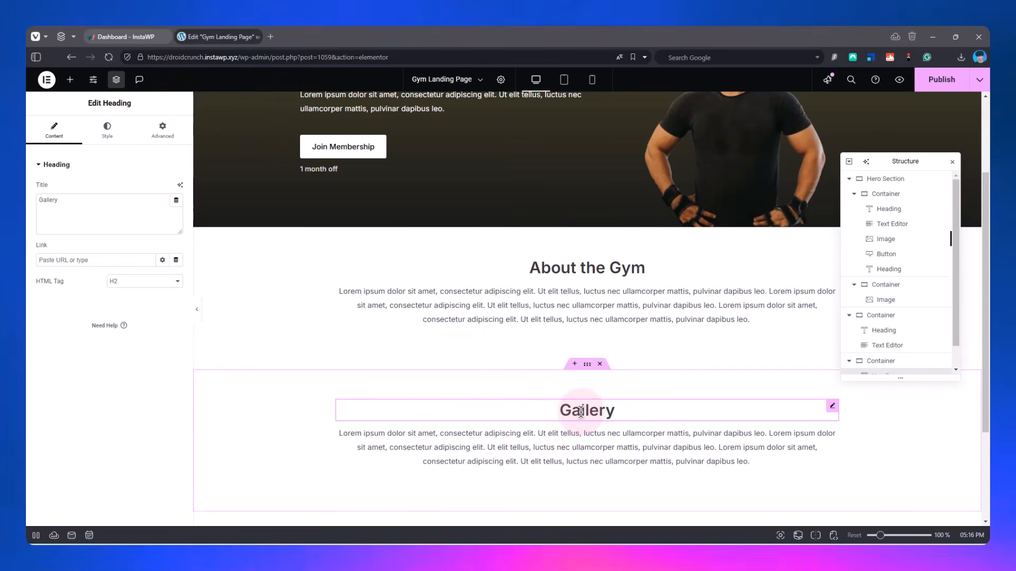
- Try a Carousel widget between the Gallery heading and its paragraph, and delete it again
scroll(581, 412, "down", 2)
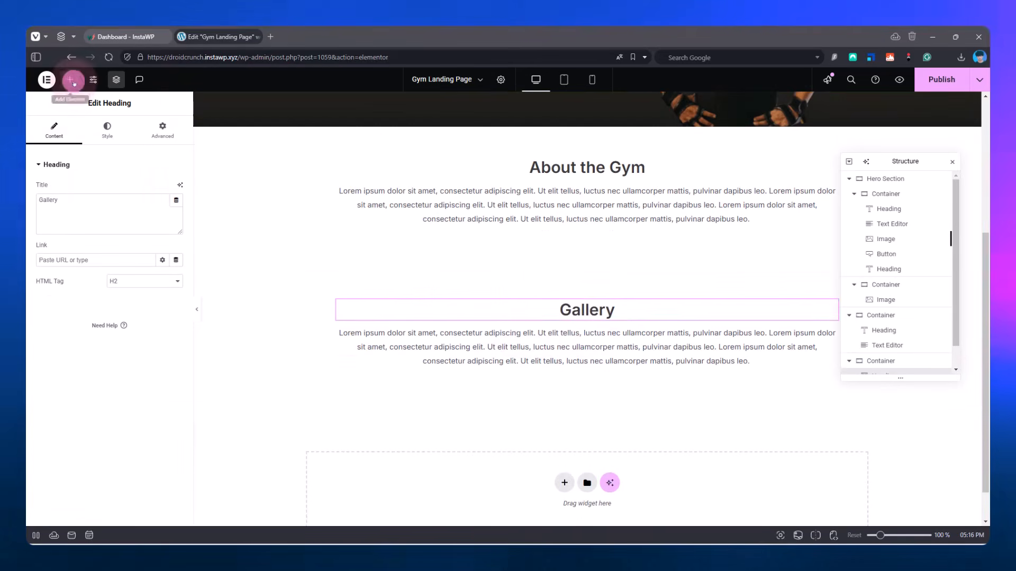
left_click(74, 80)
left_click(91, 150)
type("gall")
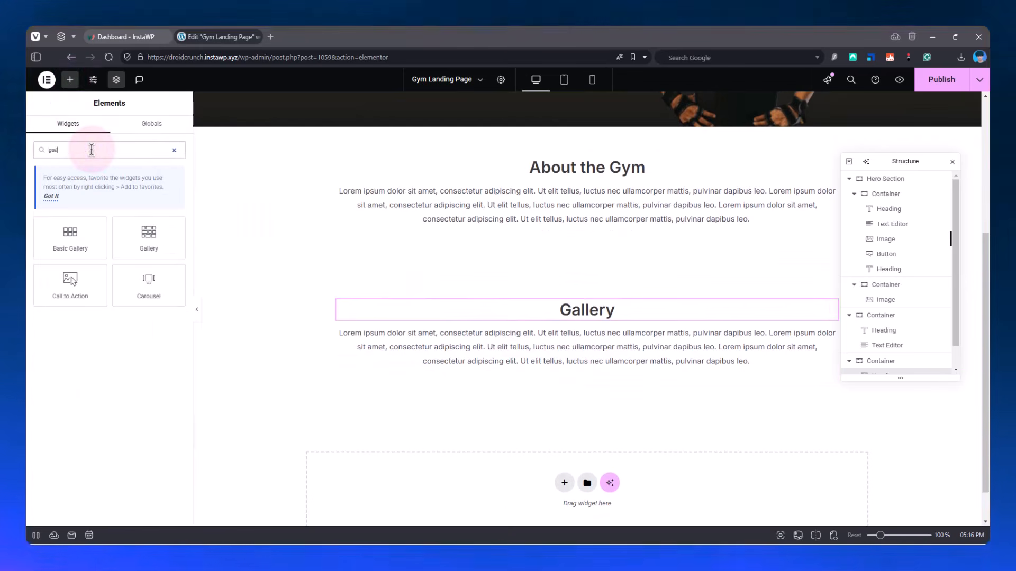
left_click_drag(149, 283, 534, 309)
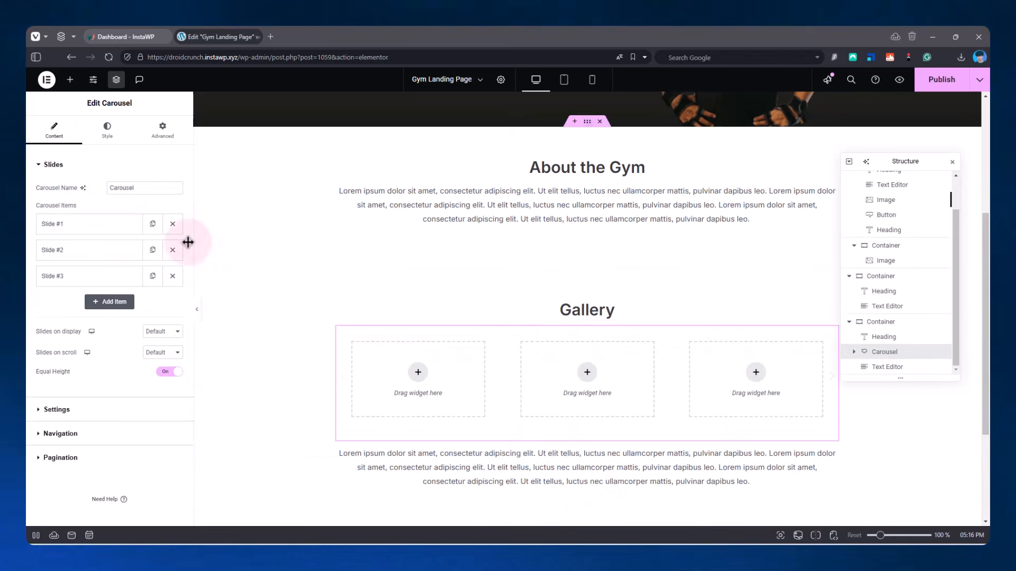
right_click(839, 335)
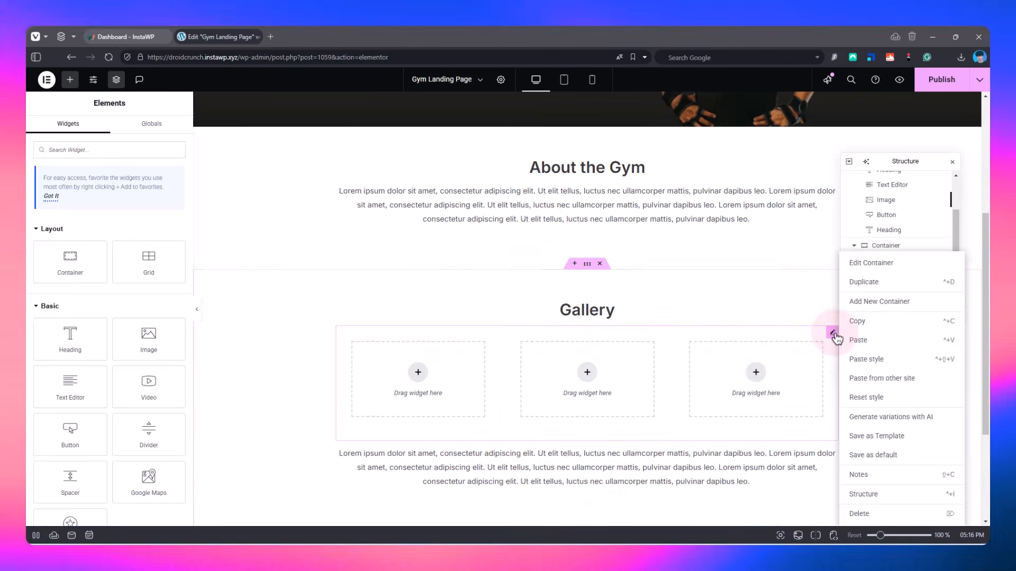
left_click(852, 514)
- Add an Image Carousel widget between the Gallery heading and its paragraph
left_click(105, 152)
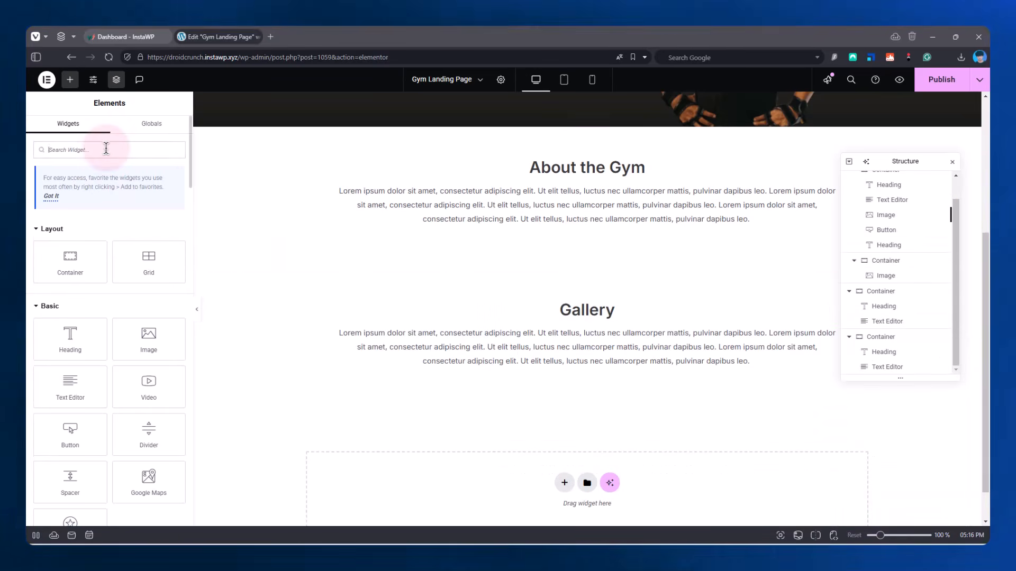
type("image")
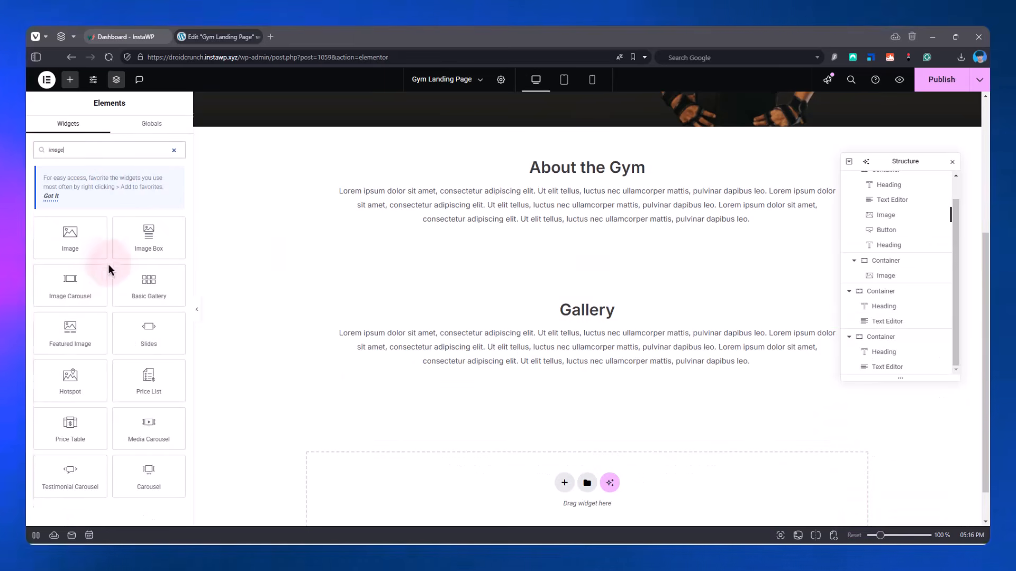
left_click_drag(80, 281, 525, 328)
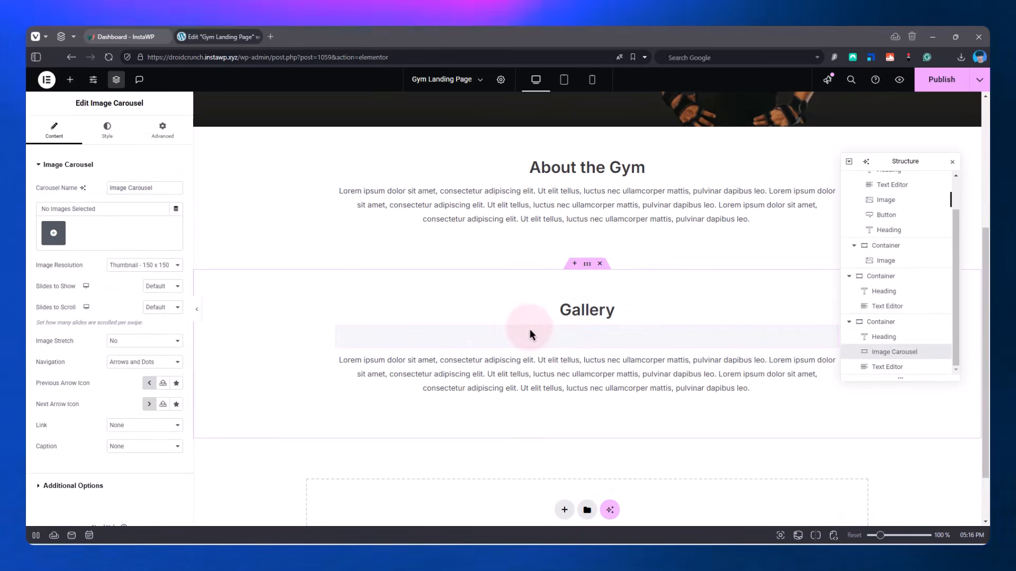
- Fill the image carousel with the four gym interior photos from the media library and set the image resolution to Full
left_click(56, 232)
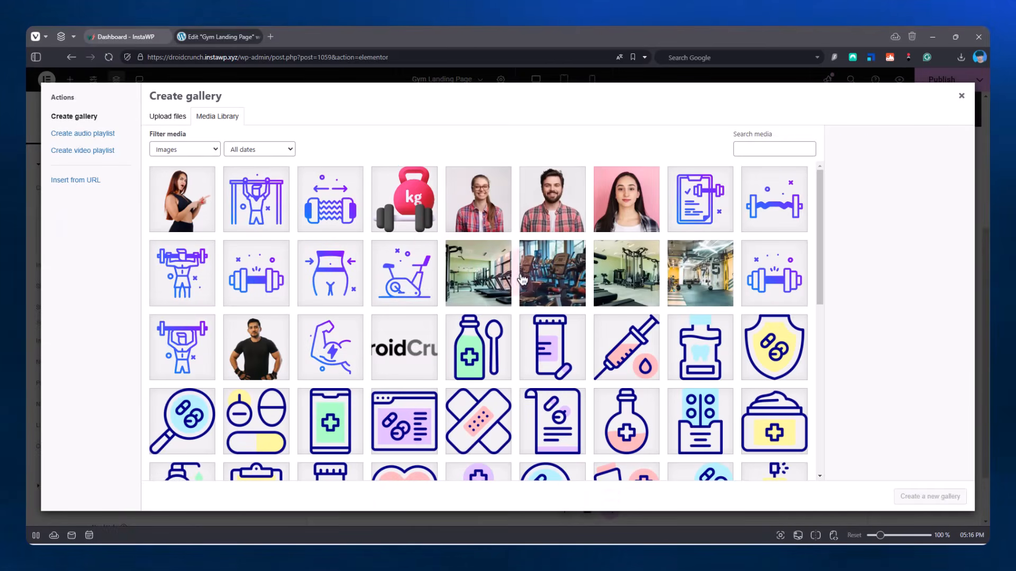
left_click(478, 273)
left_click(552, 273)
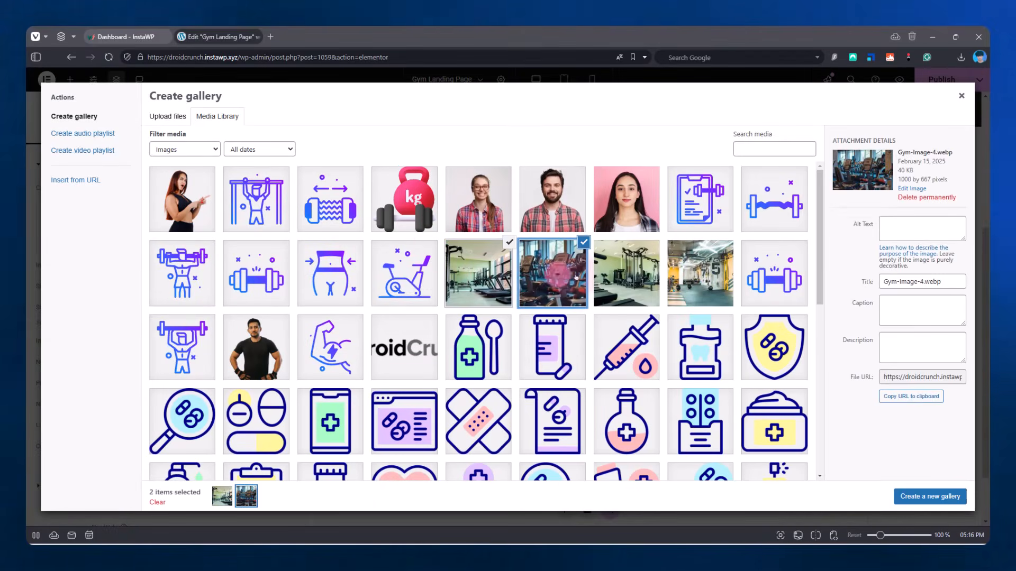
left_click(627, 273)
left_click(694, 278)
left_click(923, 496)
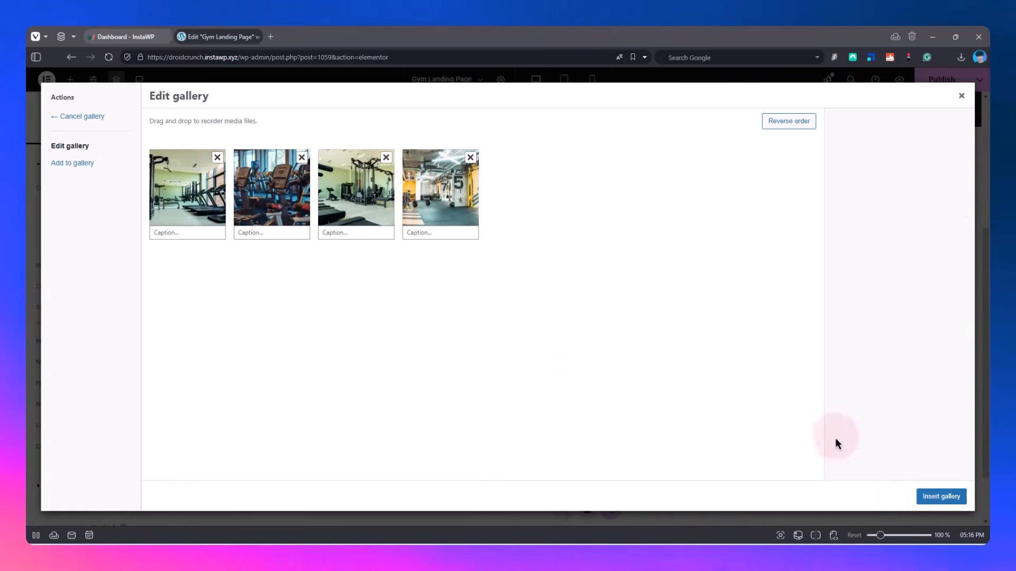
left_click(923, 497)
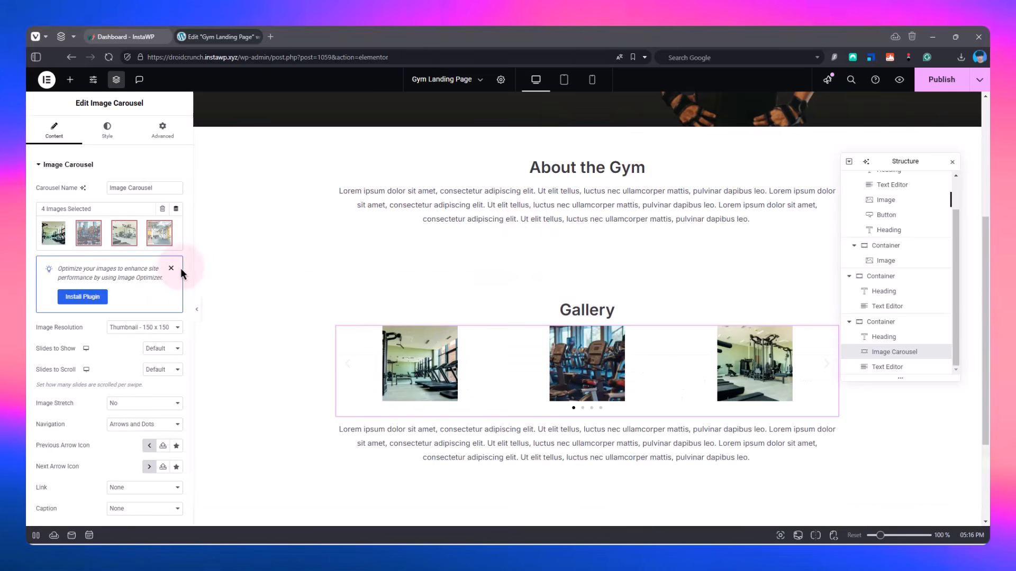
left_click(136, 328)
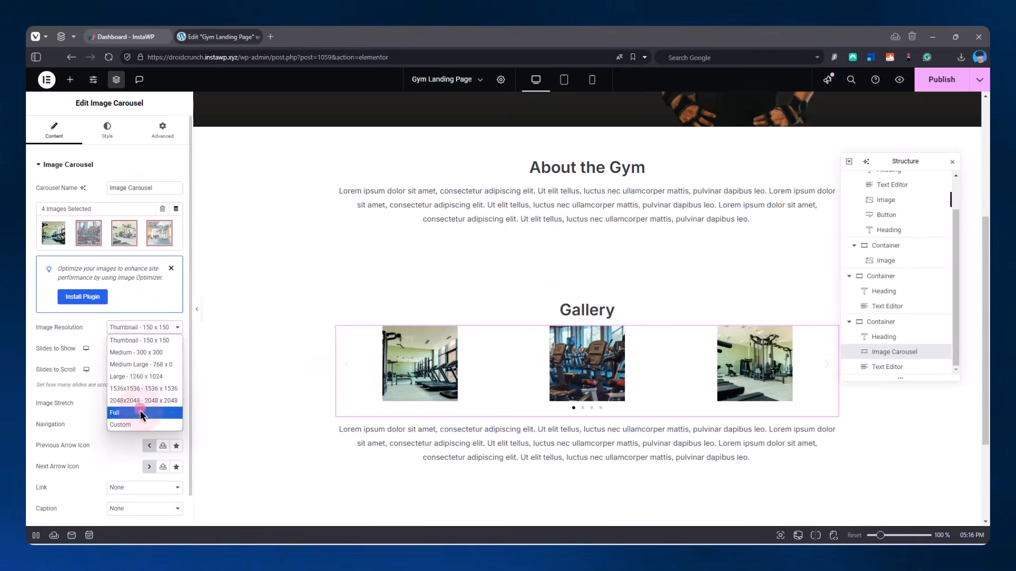
left_click(122, 412)
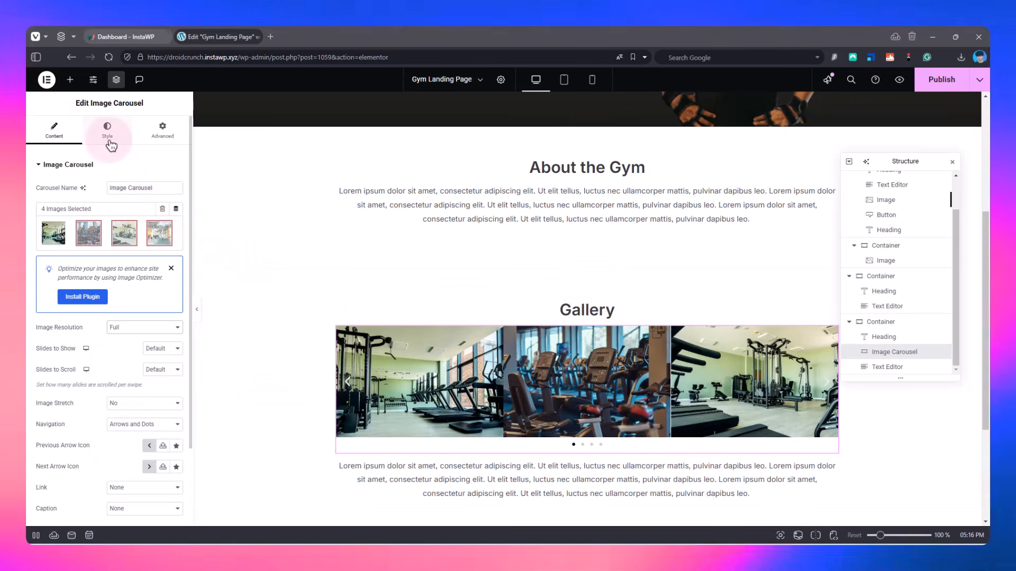
- Place the carousel's navigation arrows outside the images and color them black
left_click(107, 129)
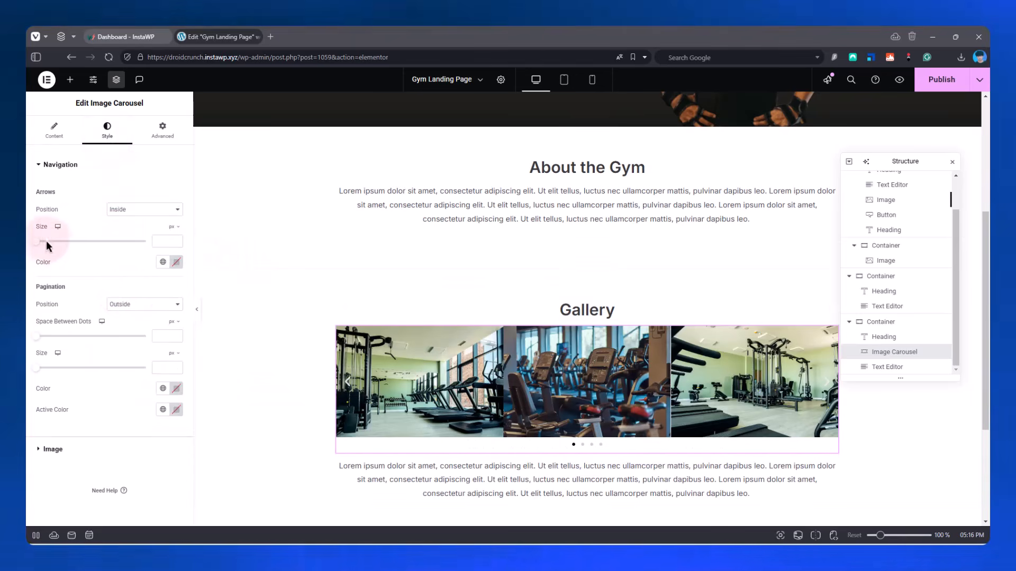
left_click(134, 210)
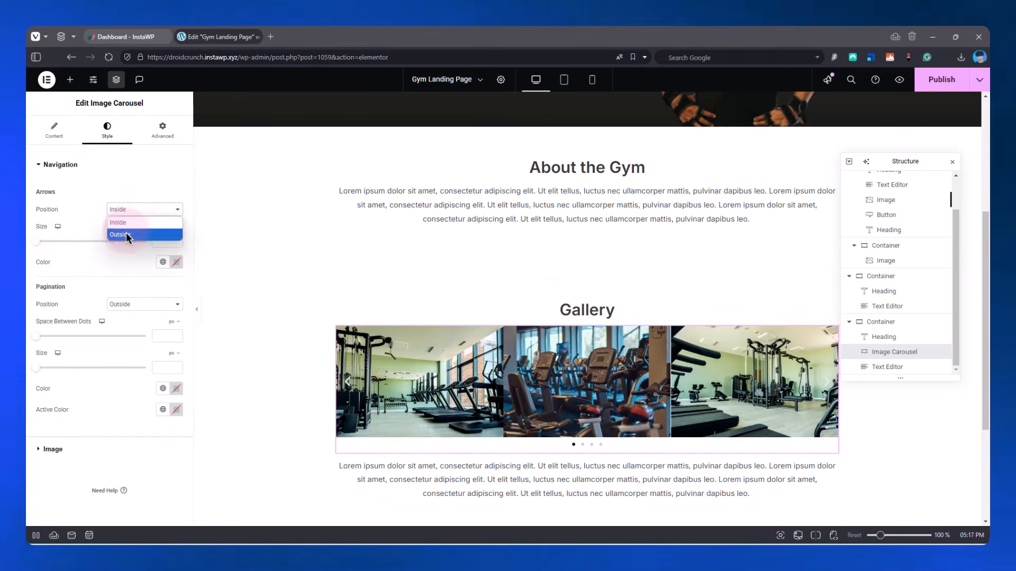
left_click(126, 232)
left_click(176, 262)
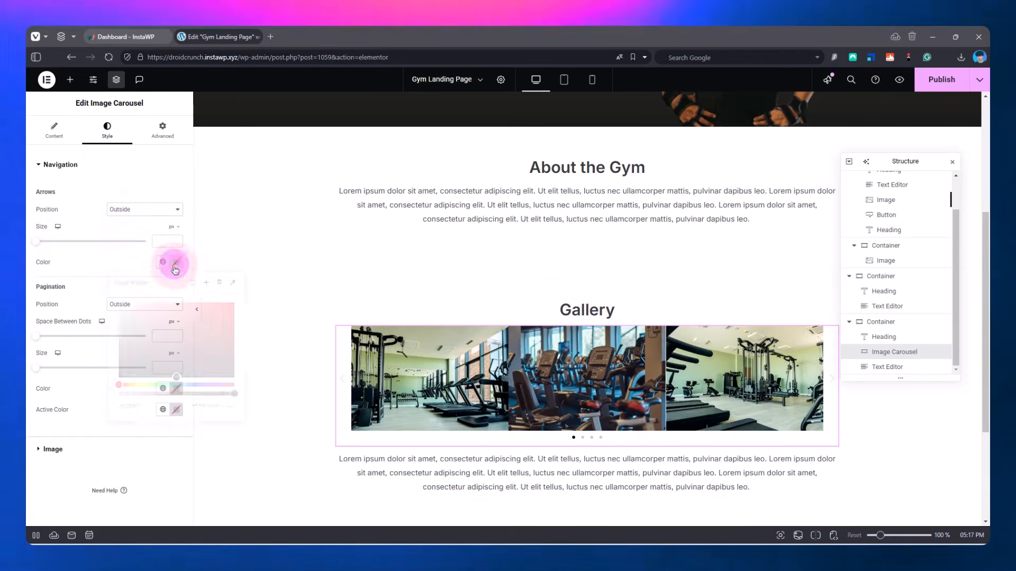
left_click(119, 394)
left_click(88, 308)
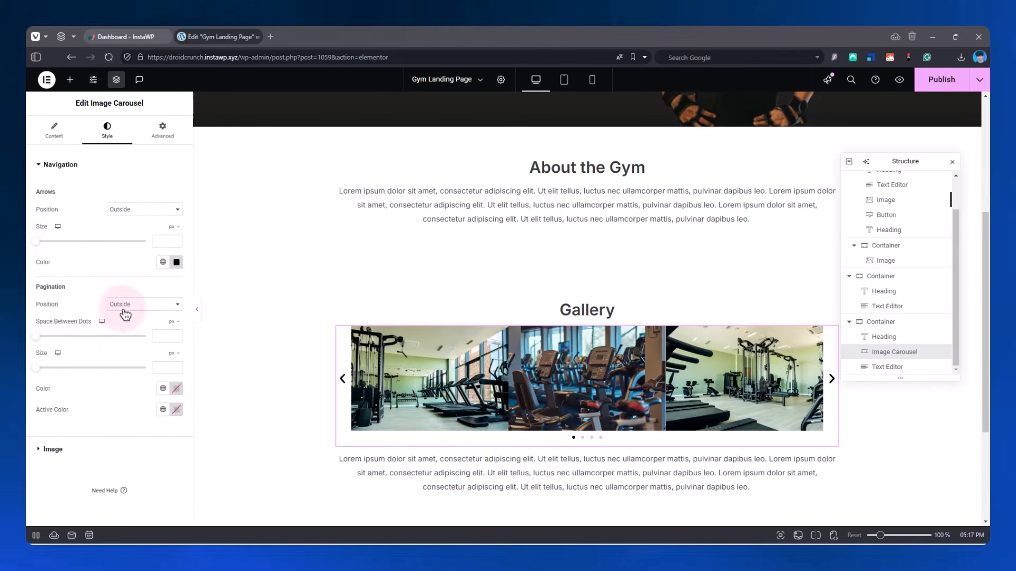
- Set the carousel's pagination dots to 3 px spacing and 8 px size
left_click_drag(35, 344, 79, 376)
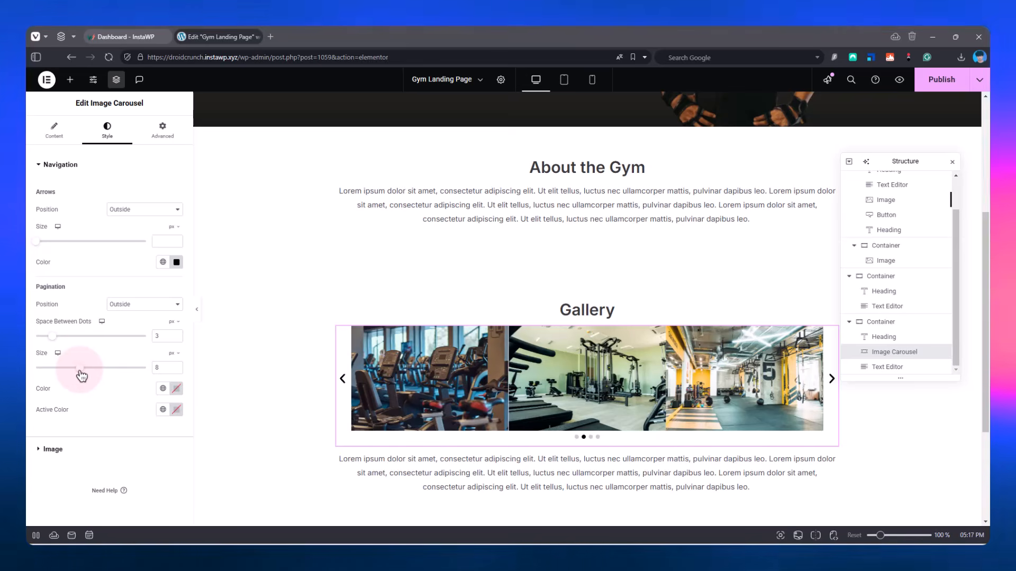
- Give the carousel images a custom spacing of 20 and a border radius of 10 px on all corners
left_click(51, 449)
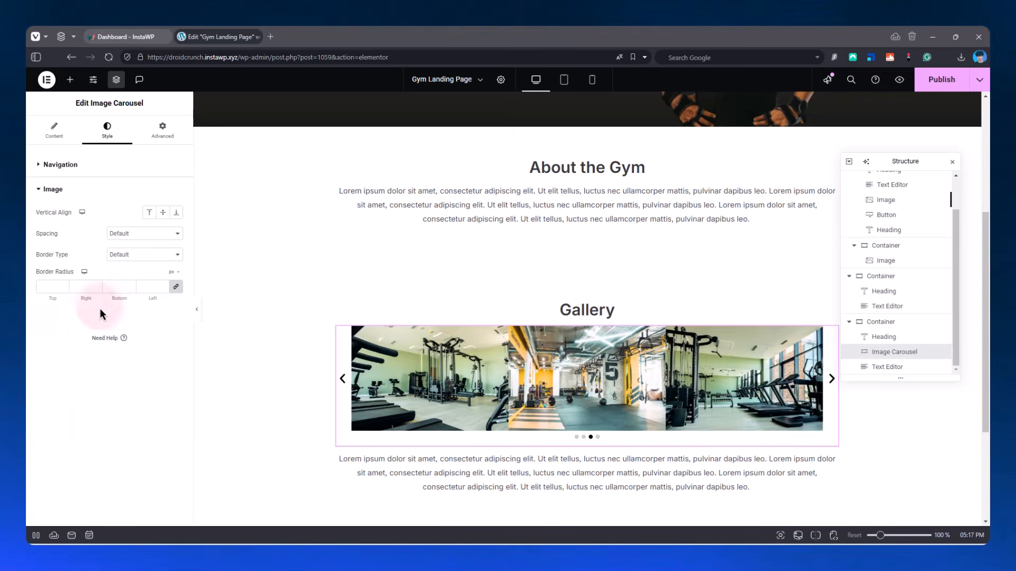
left_click(132, 233)
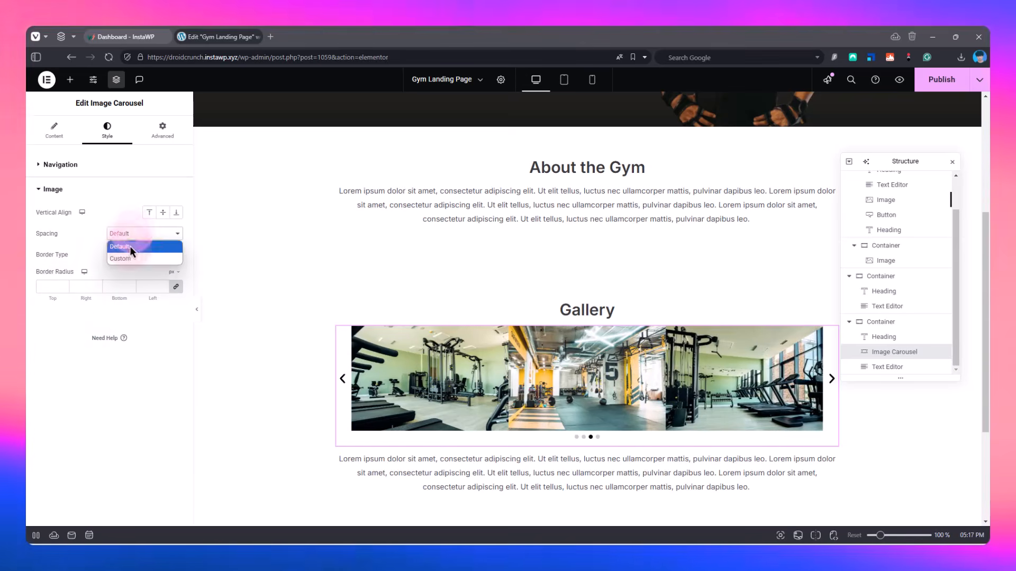
left_click(129, 248)
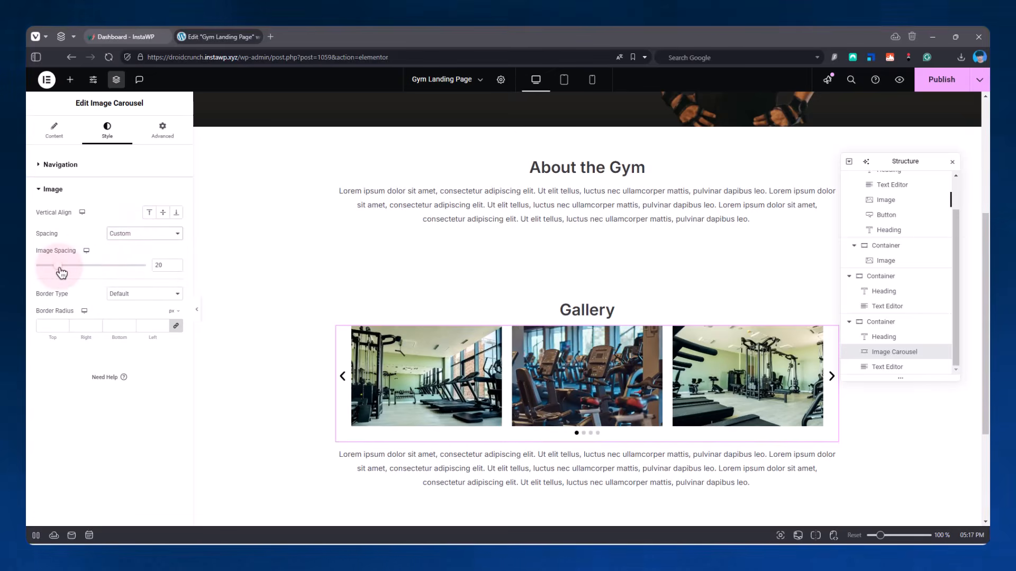
left_click(45, 325)
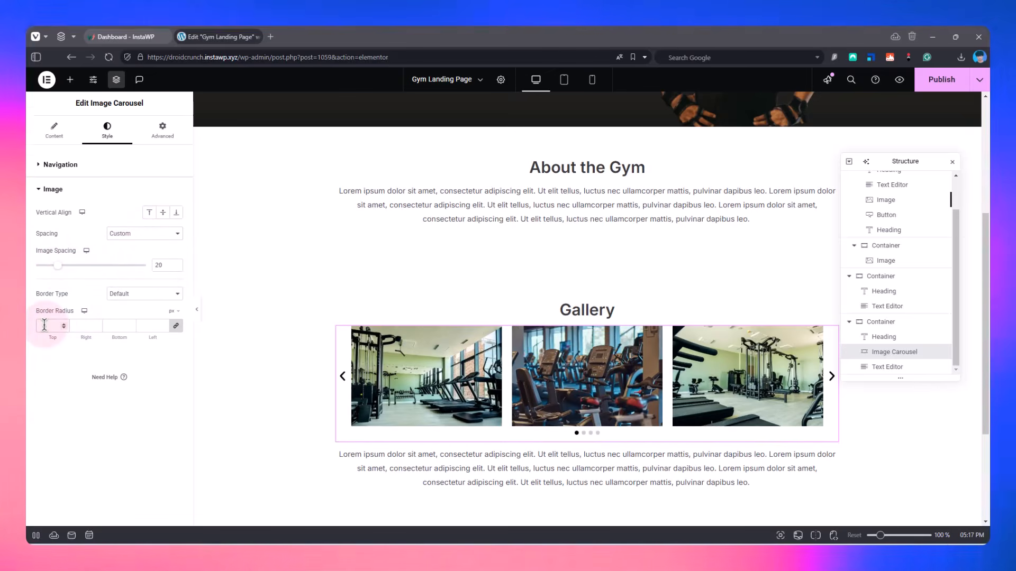
type("10")
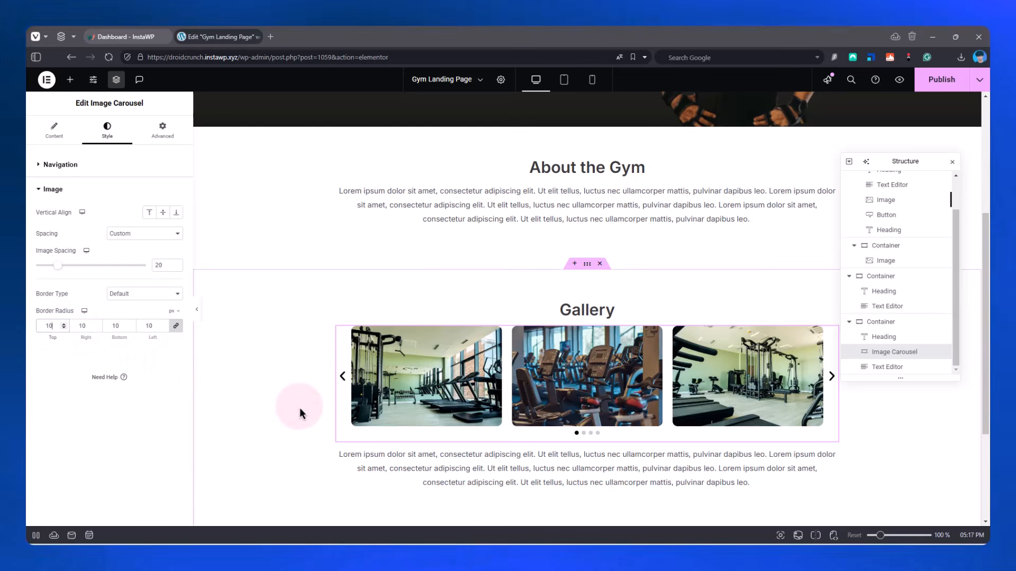
left_click(342, 376)
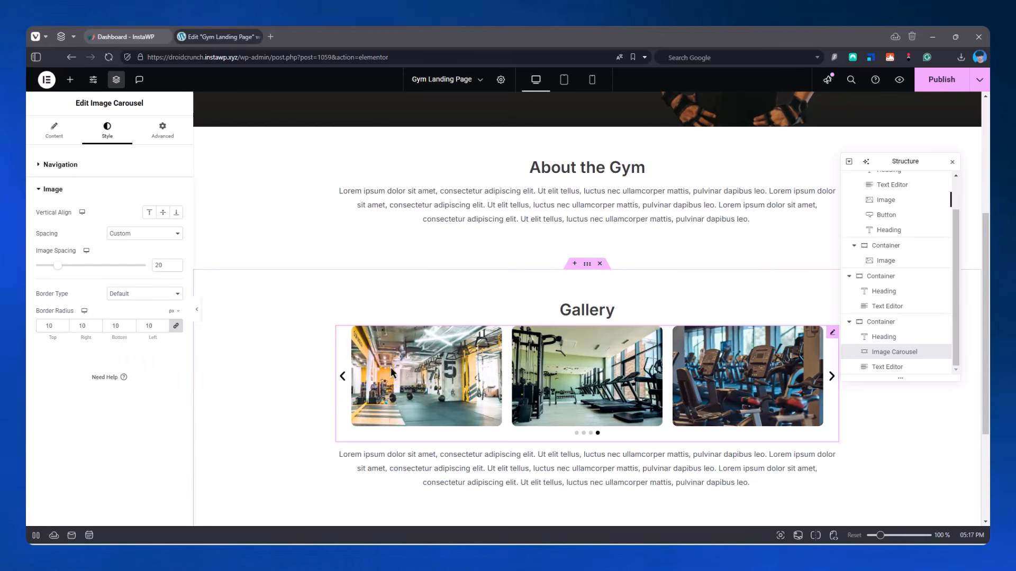
- Delete the placeholder paragraph below the image carousel in the Gallery section
scroll(469, 367, "down", 2)
right_click(522, 367)
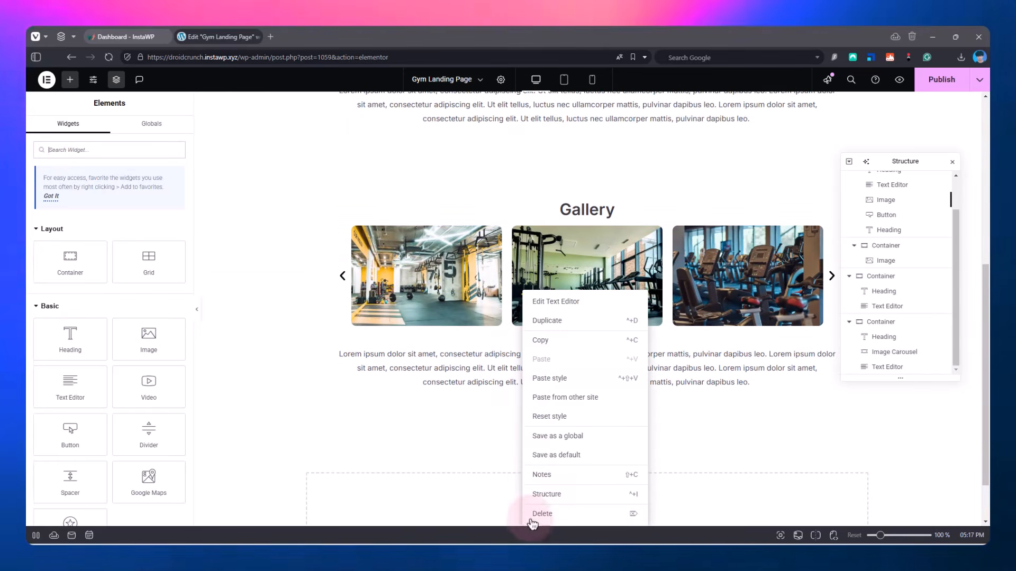
left_click(534, 516)
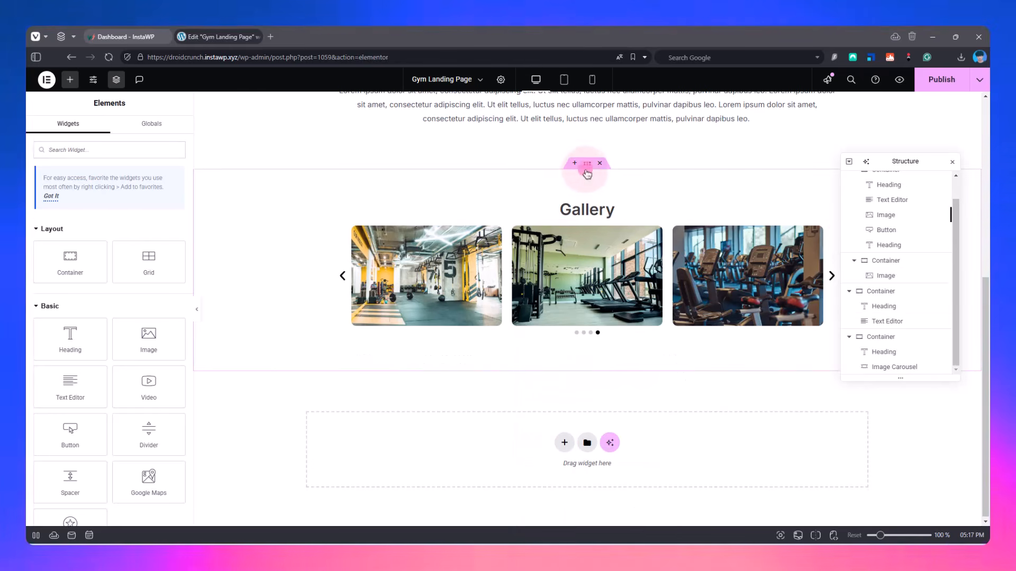
- Give the Gallery container a classic background in a very light gray, almost white color
left_click(586, 170)
left_click(106, 129)
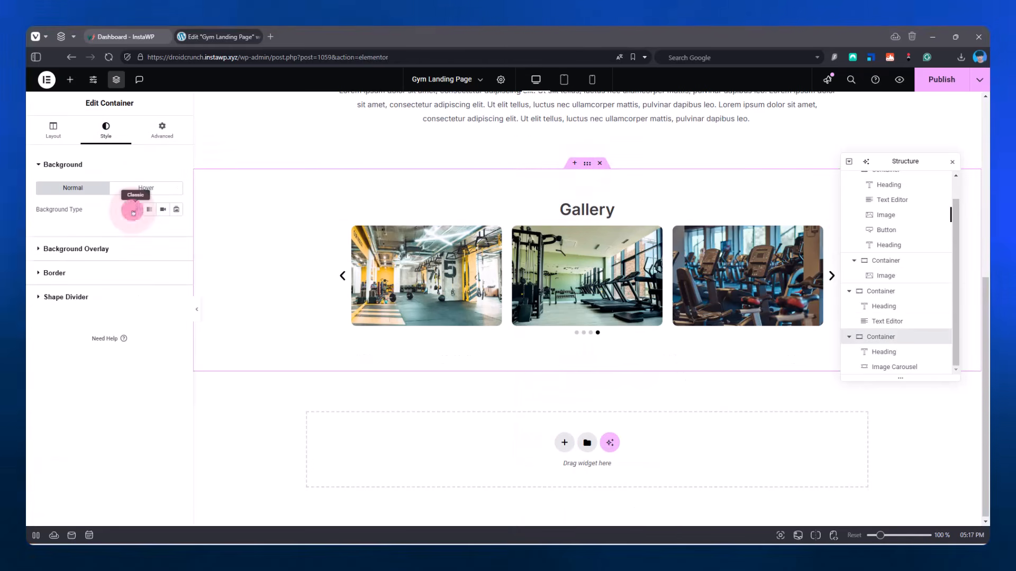
left_click(133, 212)
left_click(176, 230)
left_click(114, 277)
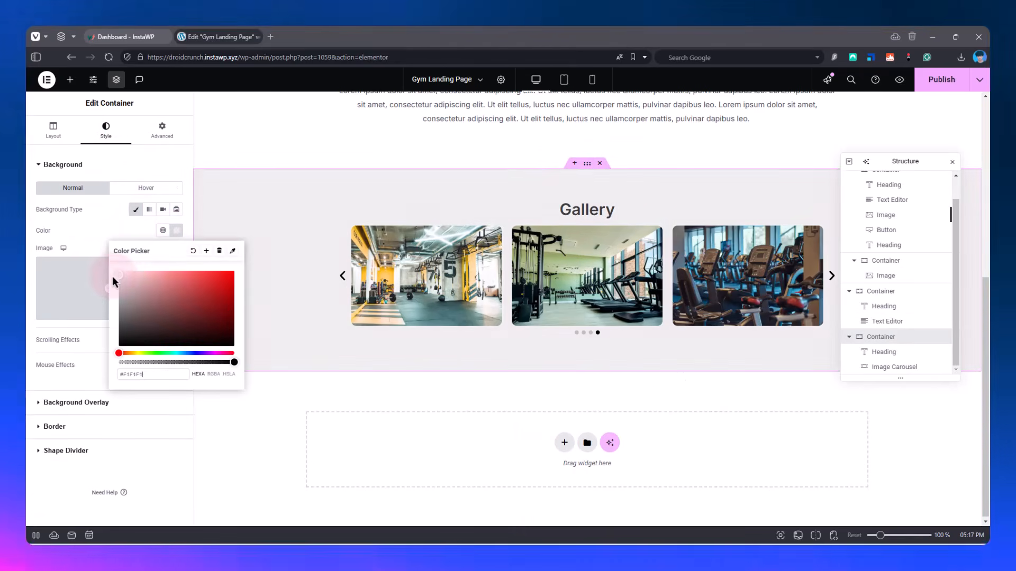
left_click_drag(112, 276, 109, 274)
left_click(102, 236)
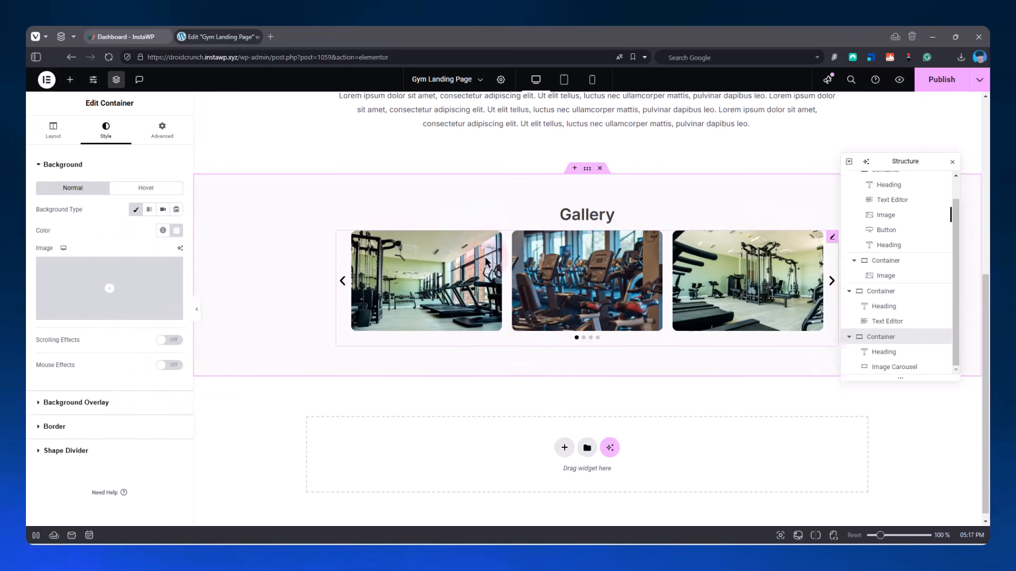
- Paste a copy of the About the Gym container below the Gallery section and change its heading to "FAQs"
scroll(485, 291, "up", 4)
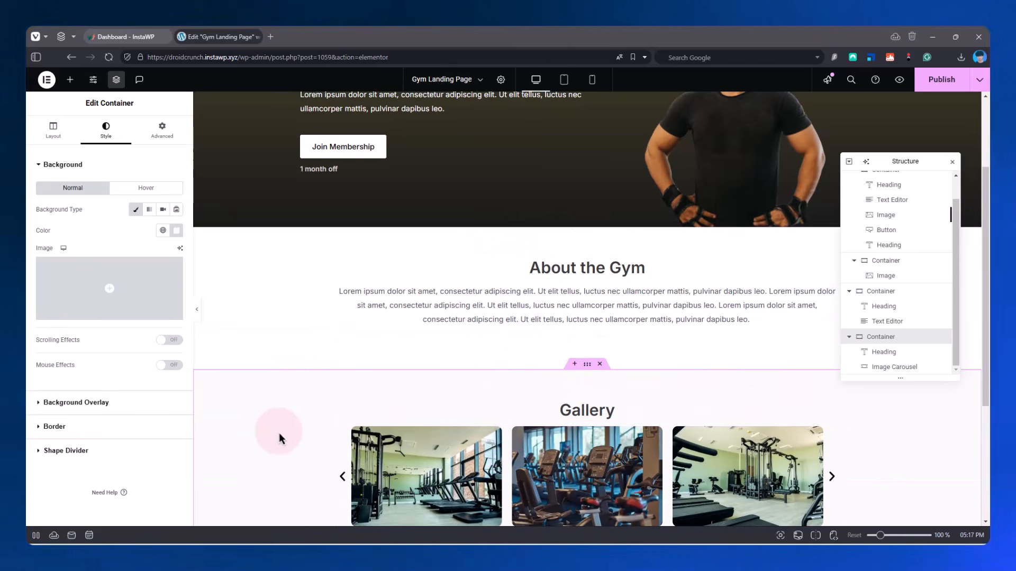
scroll(476, 397, "up", 1)
scroll(323, 285, "down", 2)
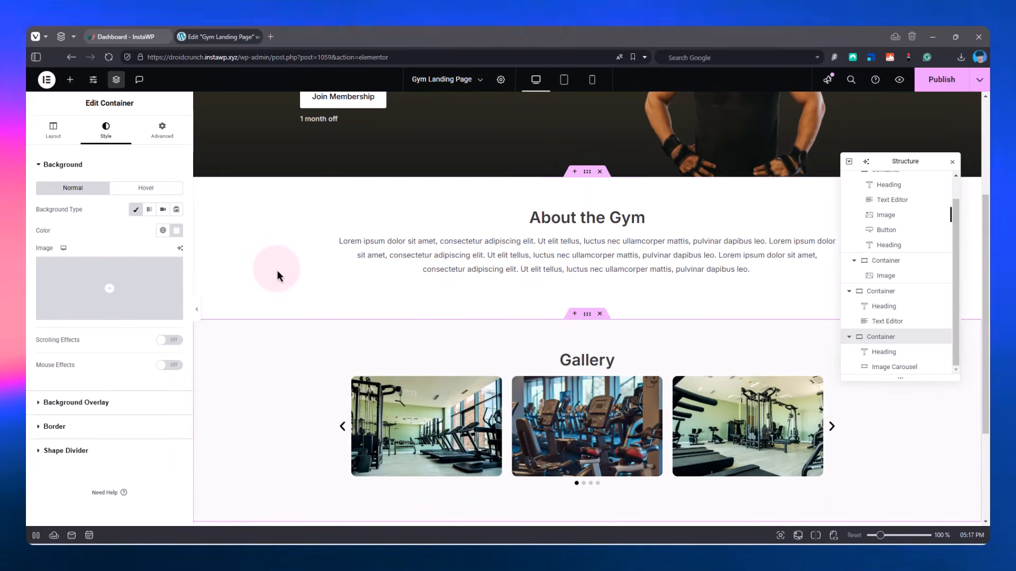
scroll(318, 402, "down", 2)
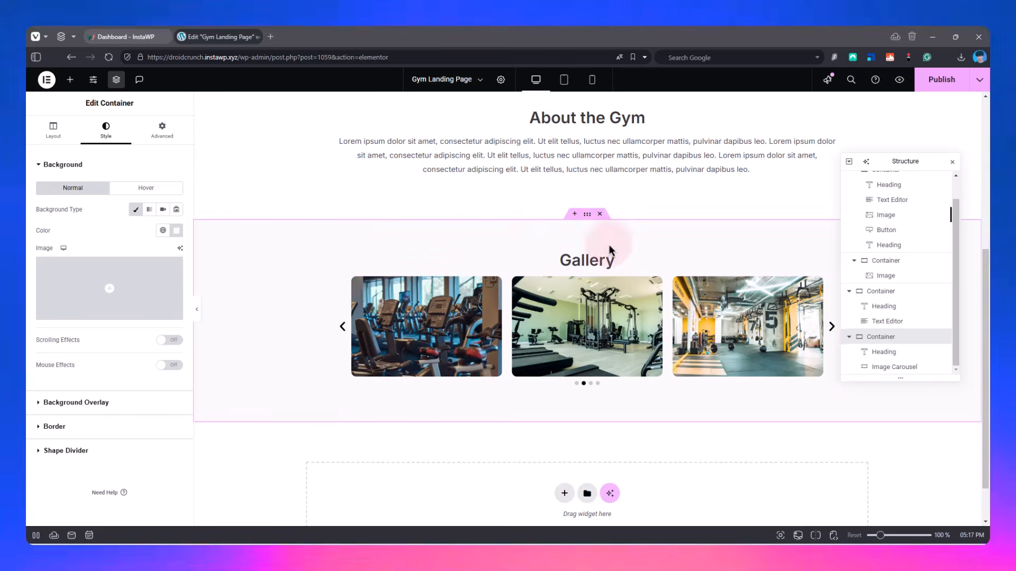
scroll(595, 186, "up", 1)
right_click(587, 121)
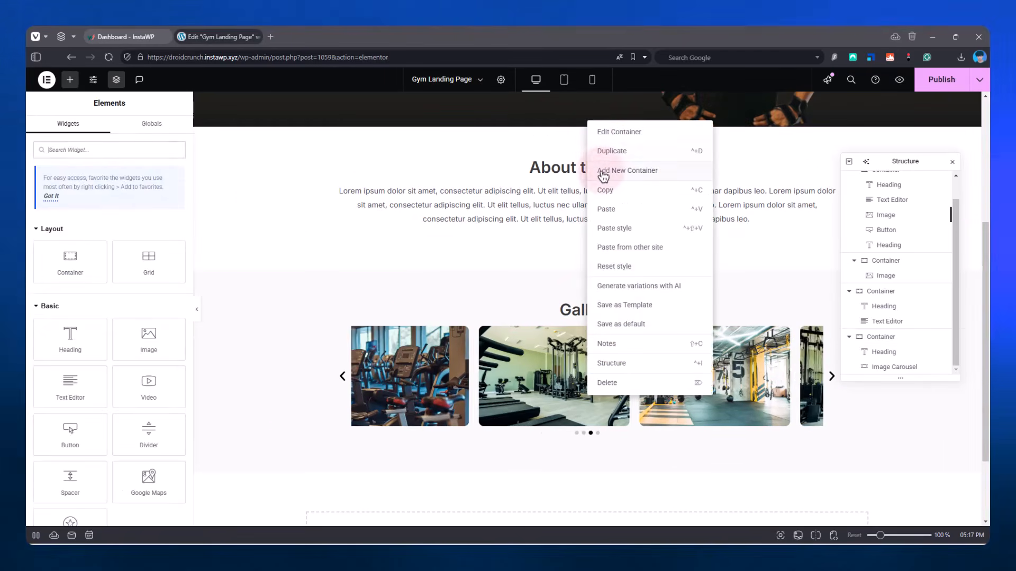
left_click(605, 190)
scroll(604, 191, "down", 2)
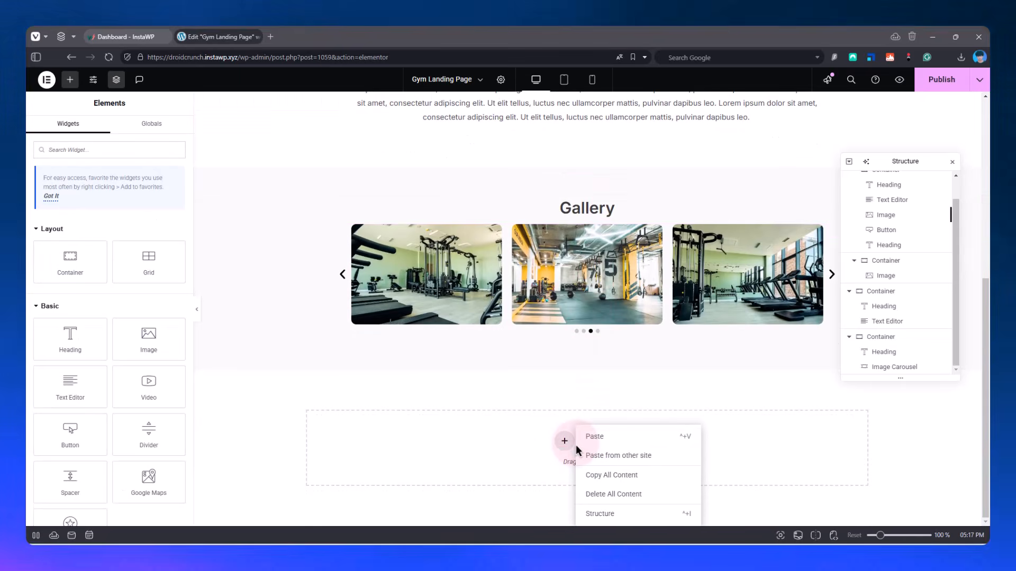
left_click(599, 445)
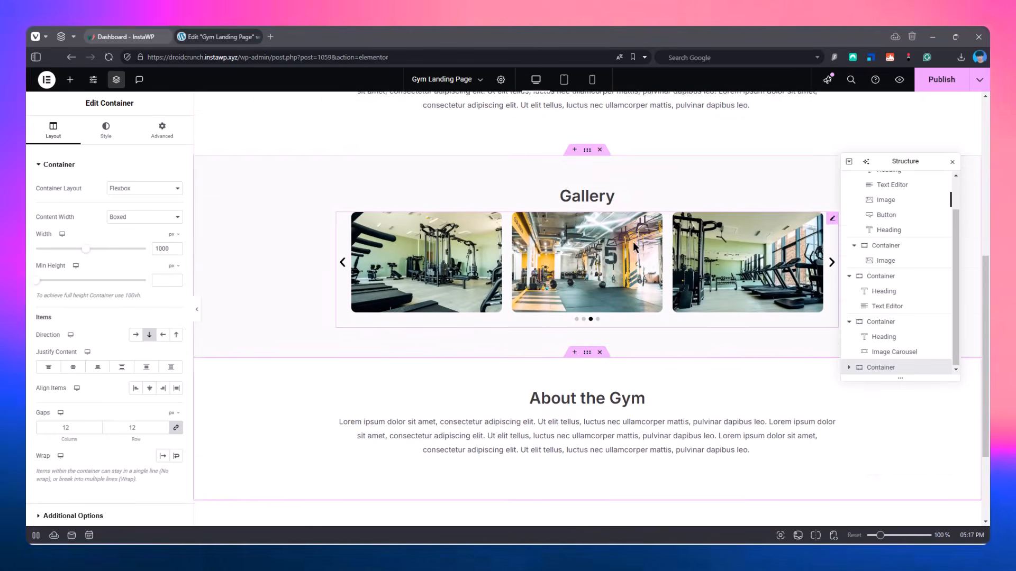
scroll(632, 241, "down", 2)
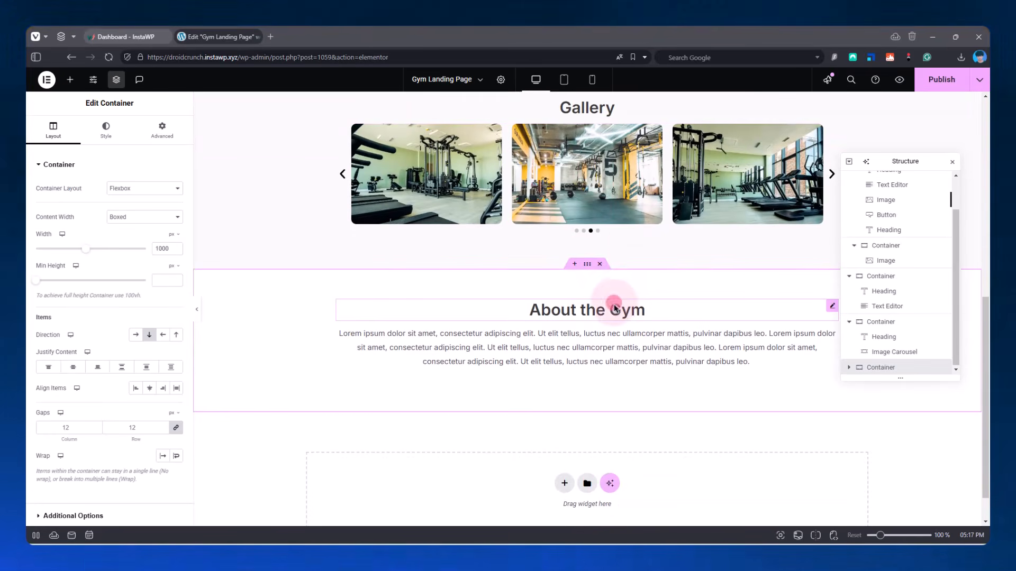
triple_click(614, 306)
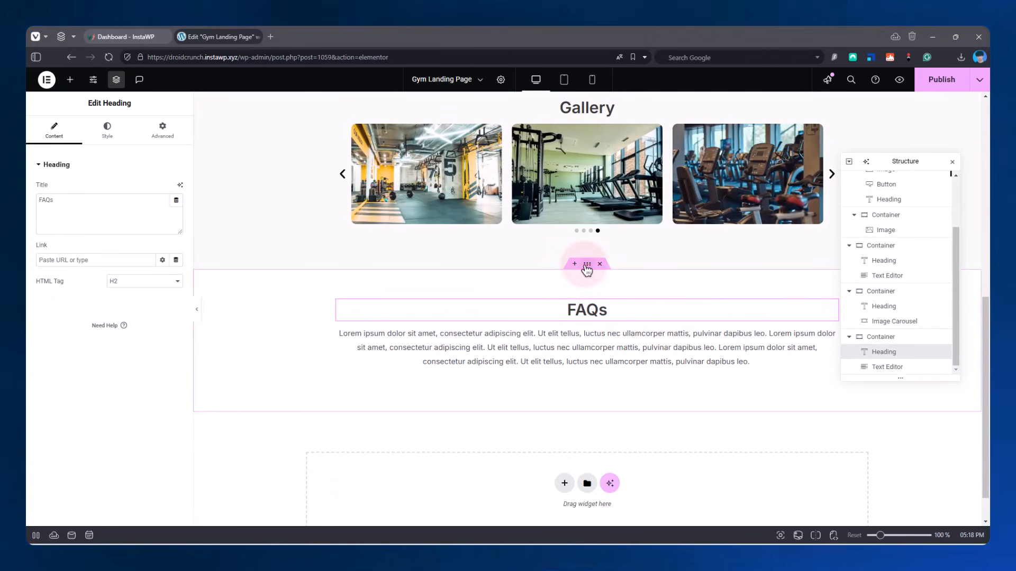
- Duplicate the FAQs container and change the copy's heading to "Testimonials"
right_click(586, 262)
left_click(608, 294)
left_click(584, 452)
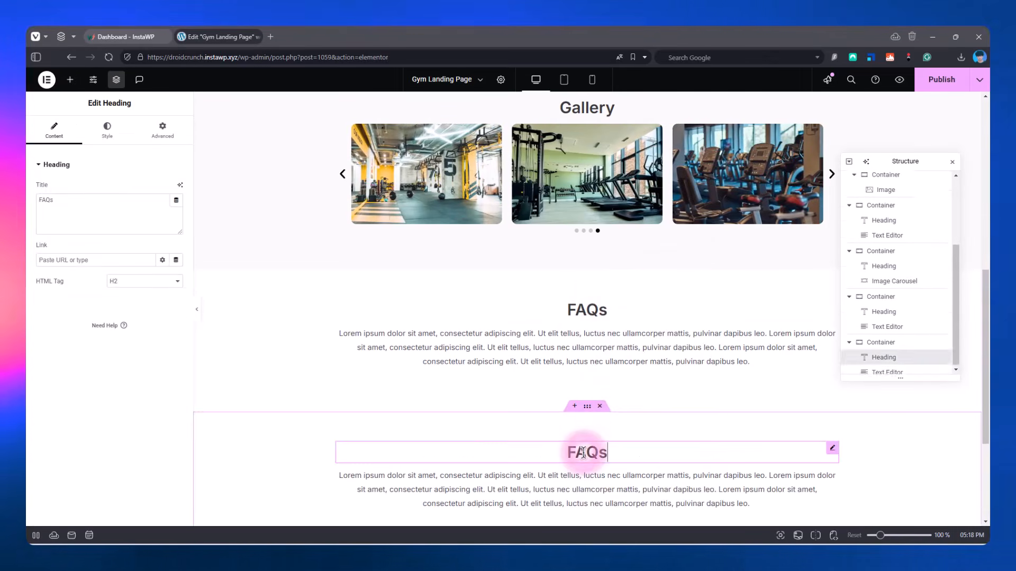
double_click(583, 453)
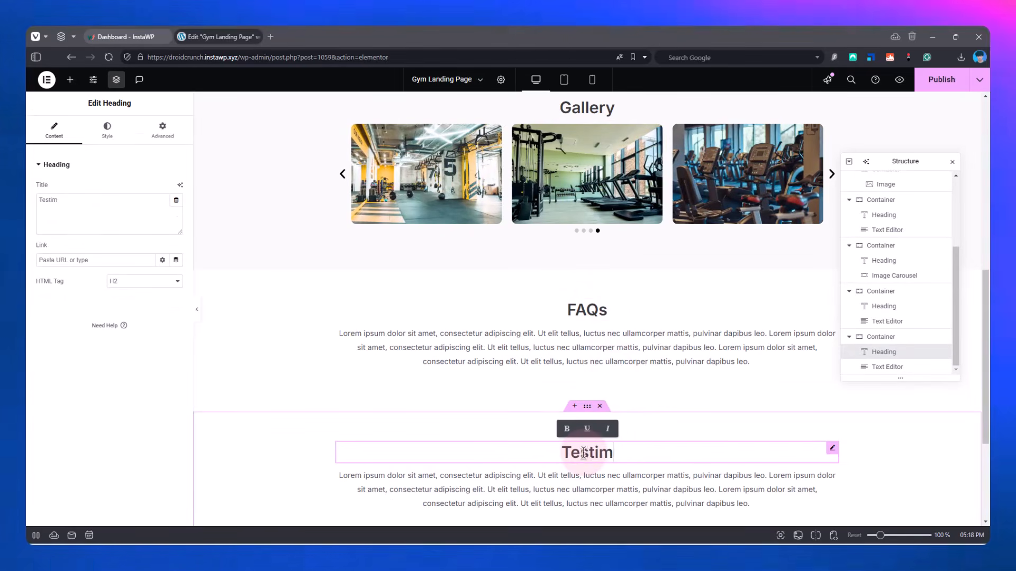
type("Testimonials")
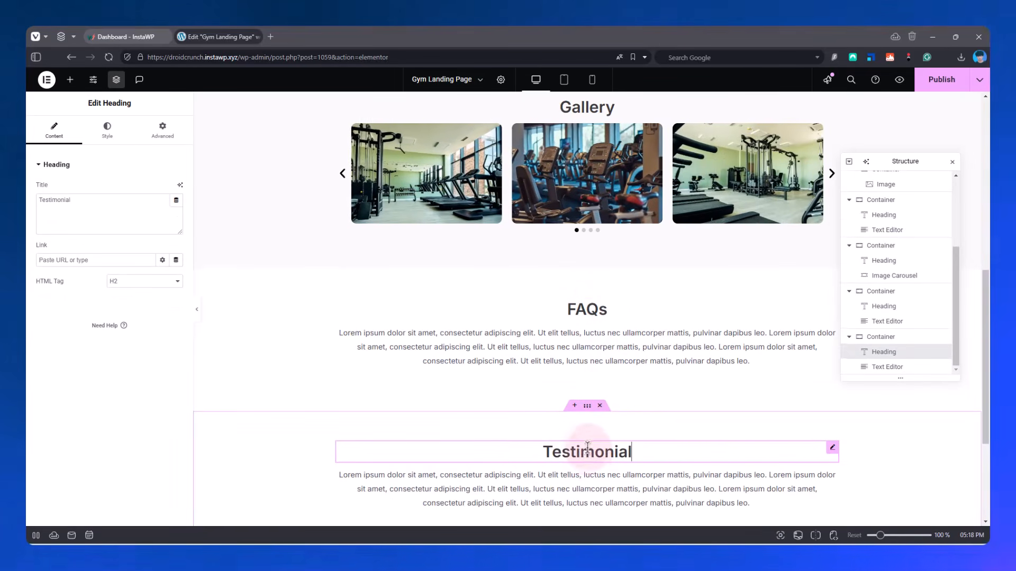
- Duplicate the Testimonials container and change the copy's heading to "Contact Us"
scroll(587, 355, "down", 1)
right_click(586, 357)
left_click(586, 358)
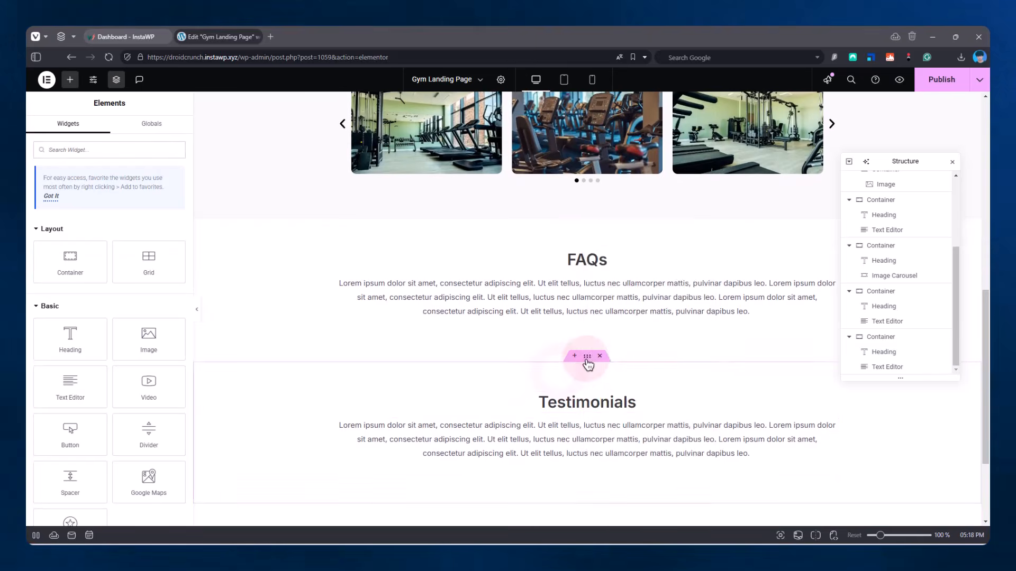
right_click(587, 359)
left_click(624, 282)
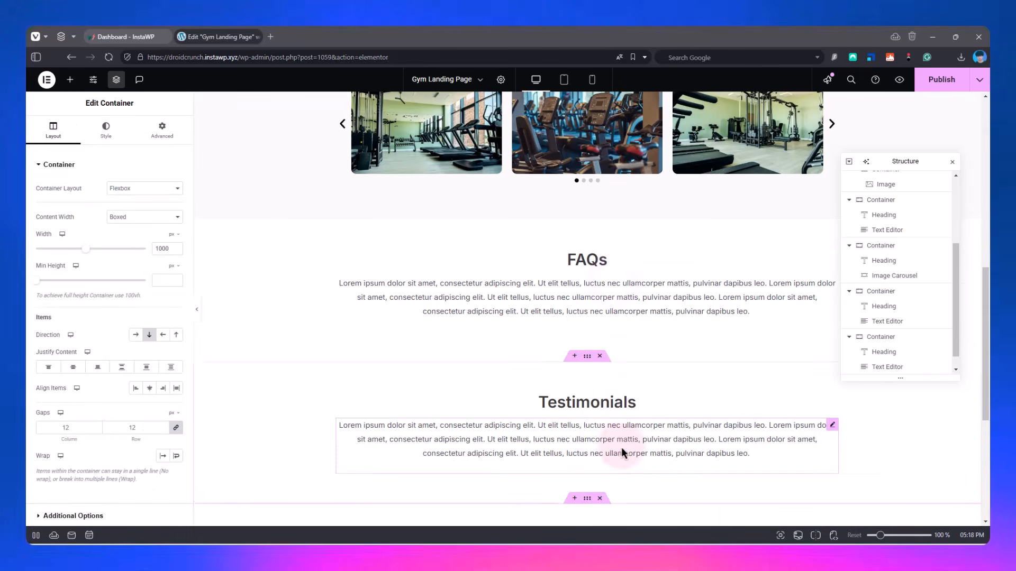
scroll(583, 427, "down", 4)
double_click(582, 344)
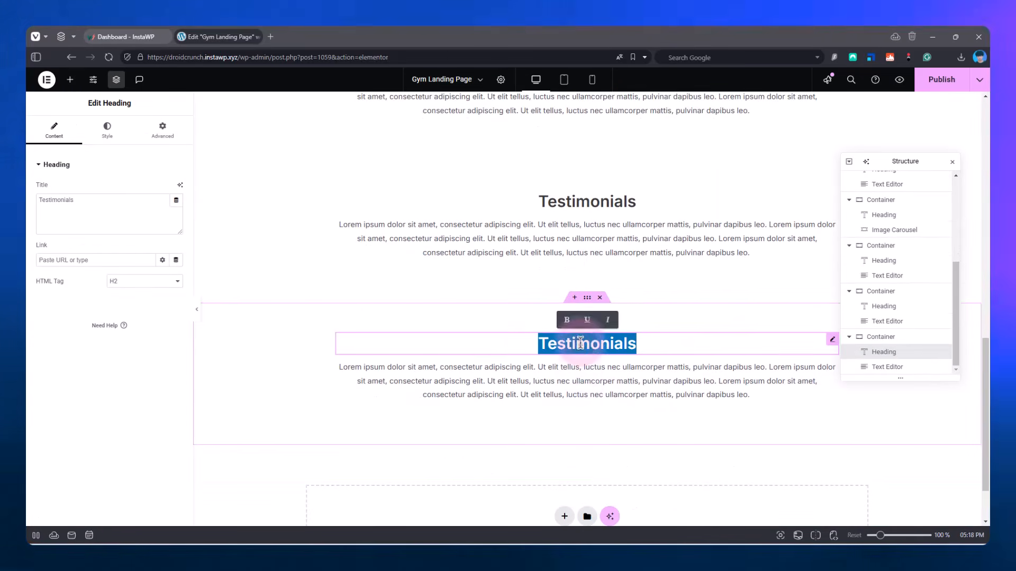
type("Contact Us")
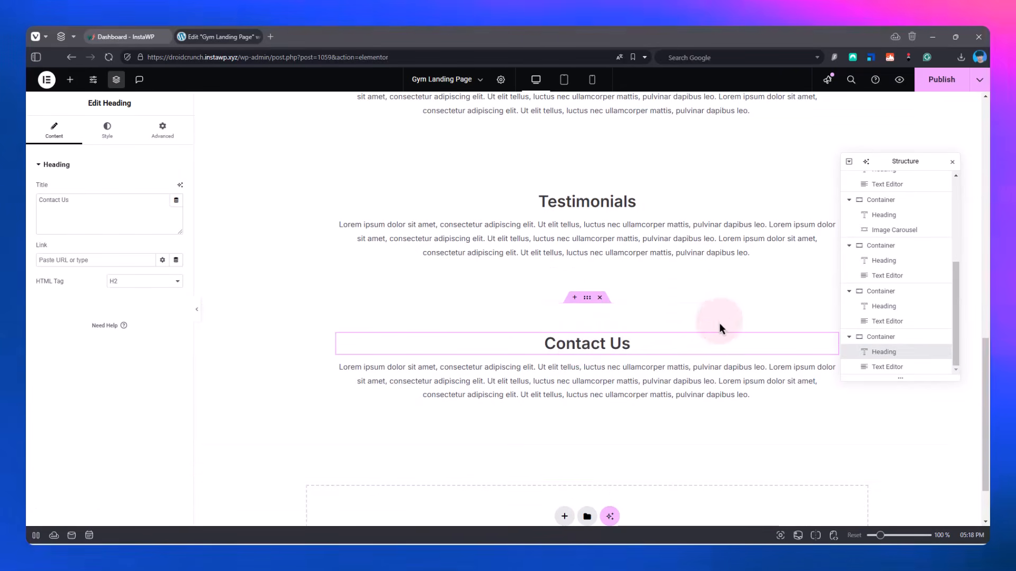
- Select the FAQs paragraph and publish the landing page with its current changes
scroll(687, 307, "up", 4)
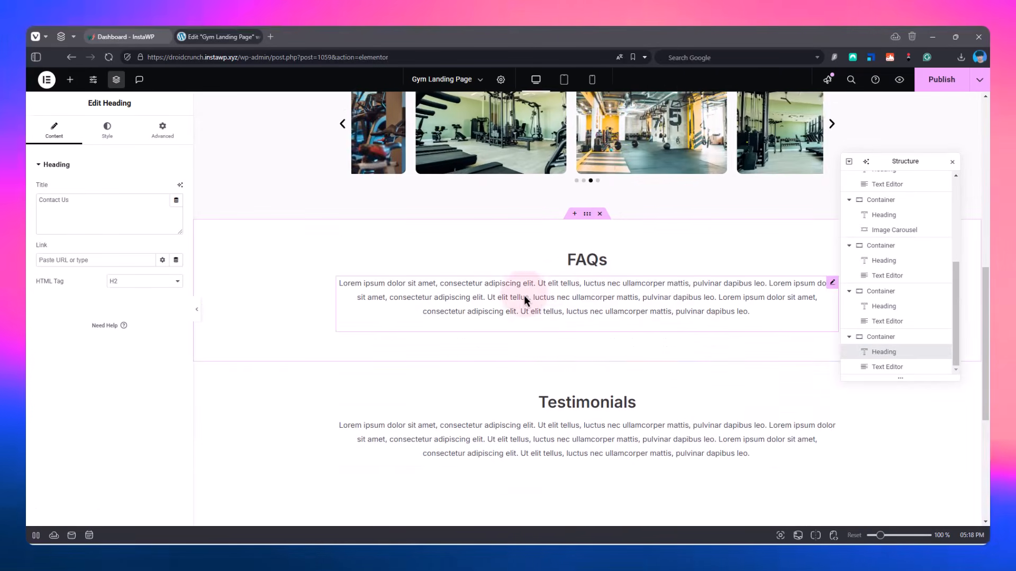
left_click(524, 296)
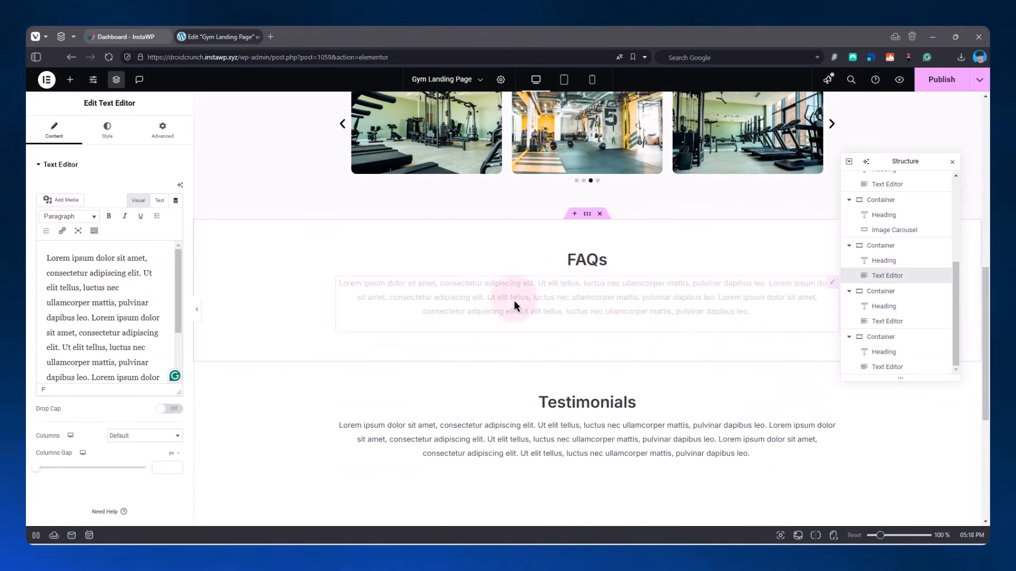
left_click(945, 96)
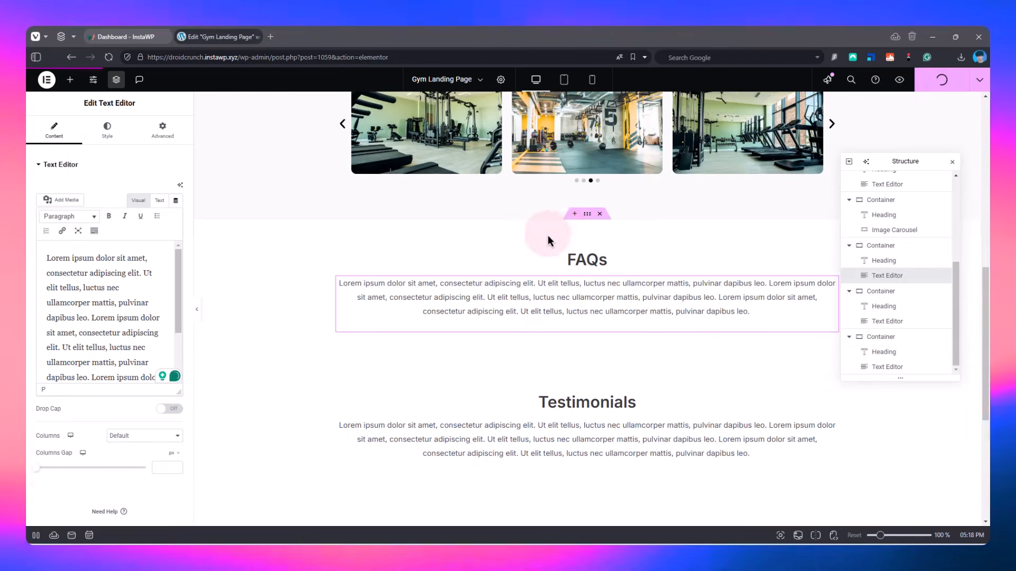
- Add an Accordion widget between the FAQs heading and its paragraph
left_click(69, 80)
left_click(82, 150)
type("accor")
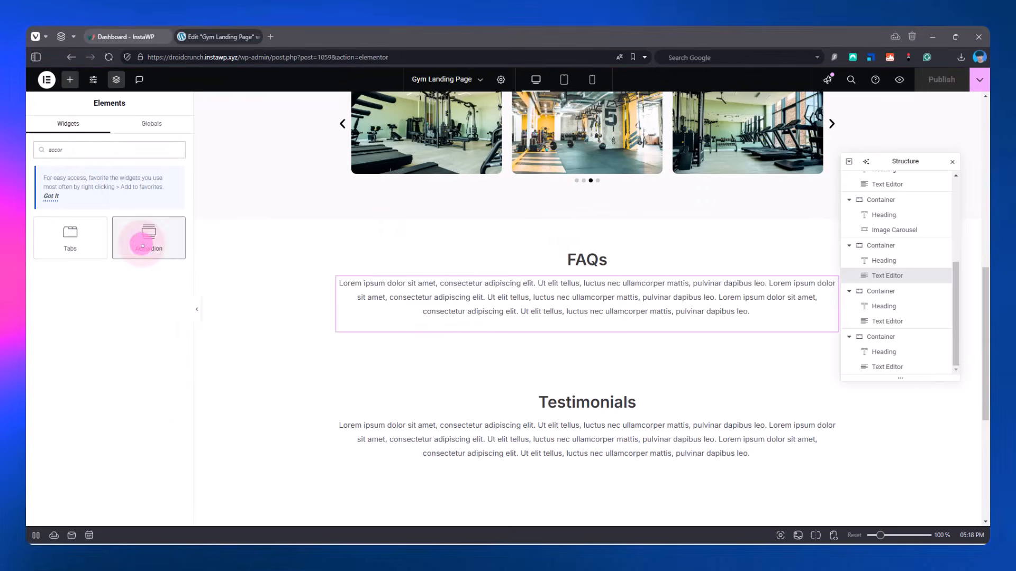
left_click_drag(149, 236, 533, 272)
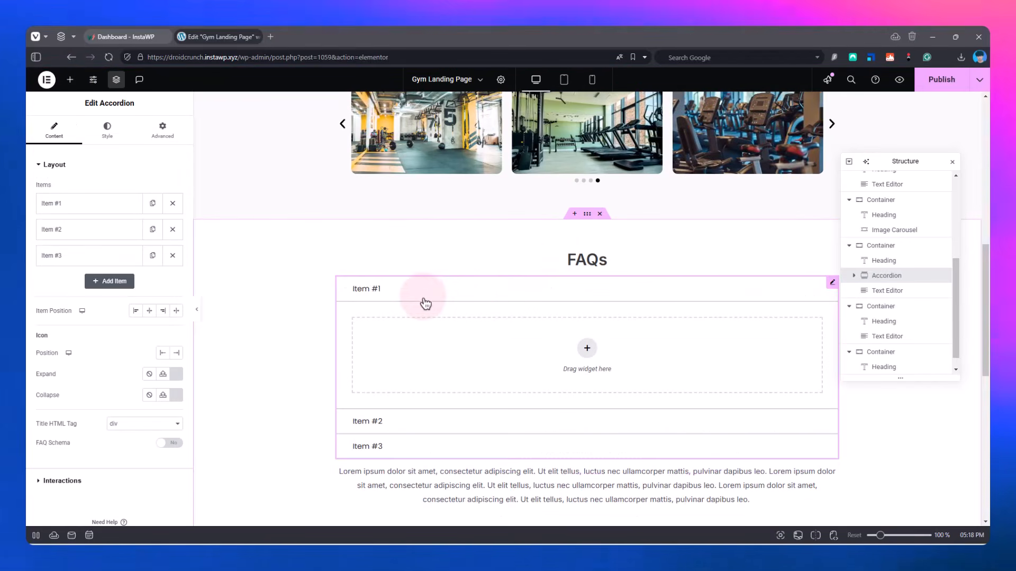
- Set the title of the first accordion item to "How can i join the membership"
left_click(94, 210)
triple_click(87, 241)
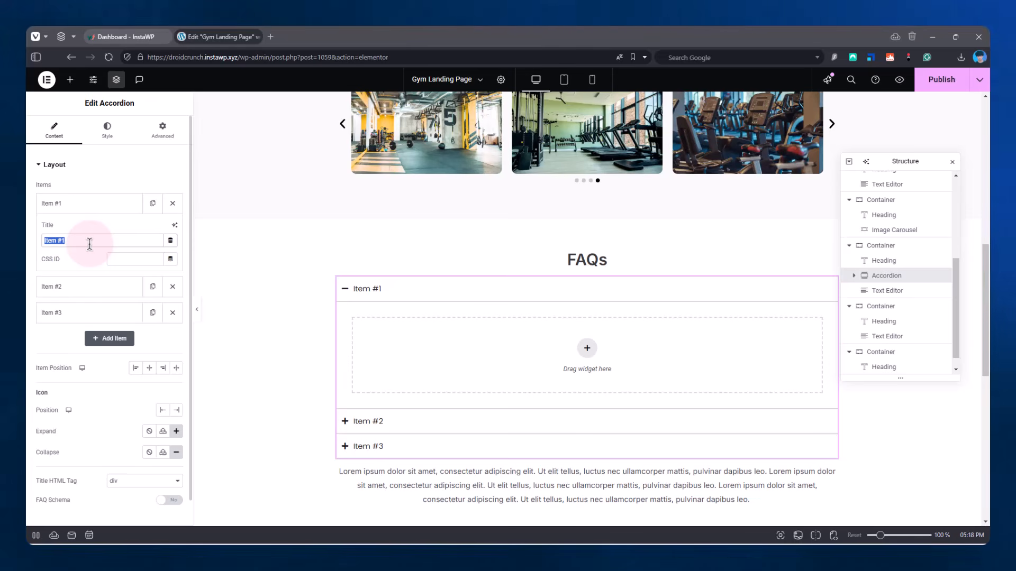
type("Wow c")
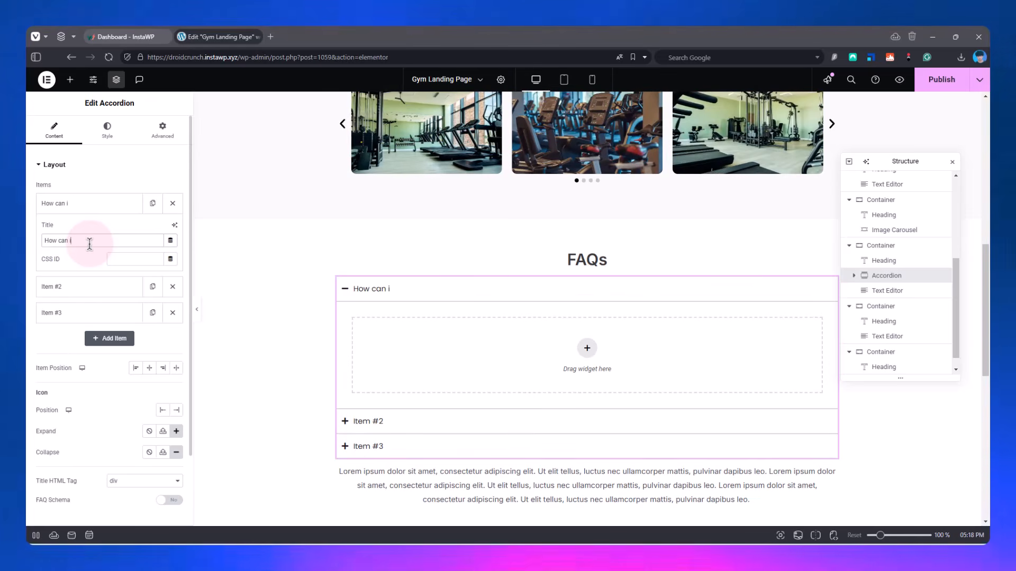
type("an i join the memb")
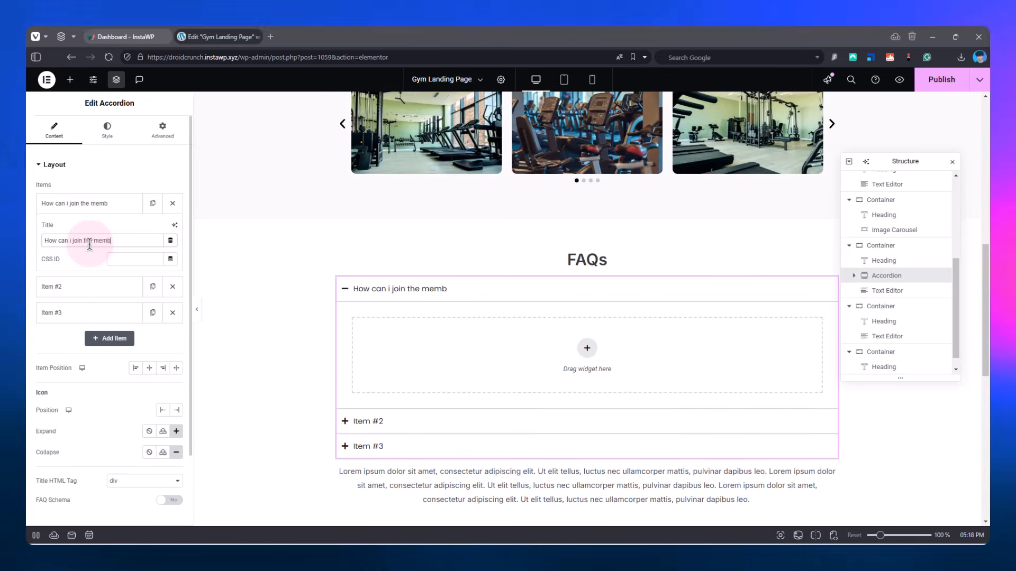
type("ership")
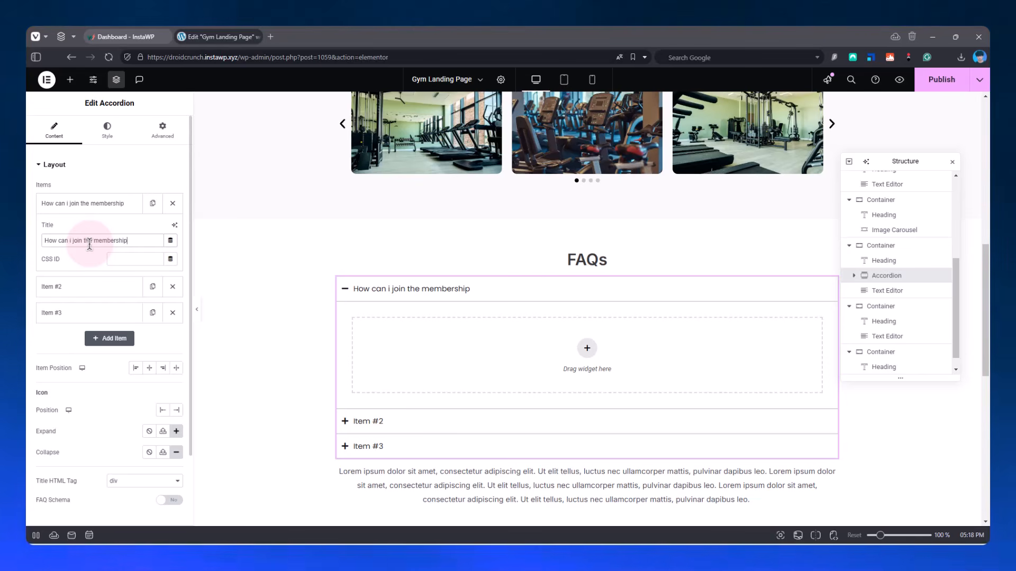
- Complete the first accordion item's title as "How can i join the membership?" and add a Text Editor widget inside that item
type("?")
left_click(73, 115)
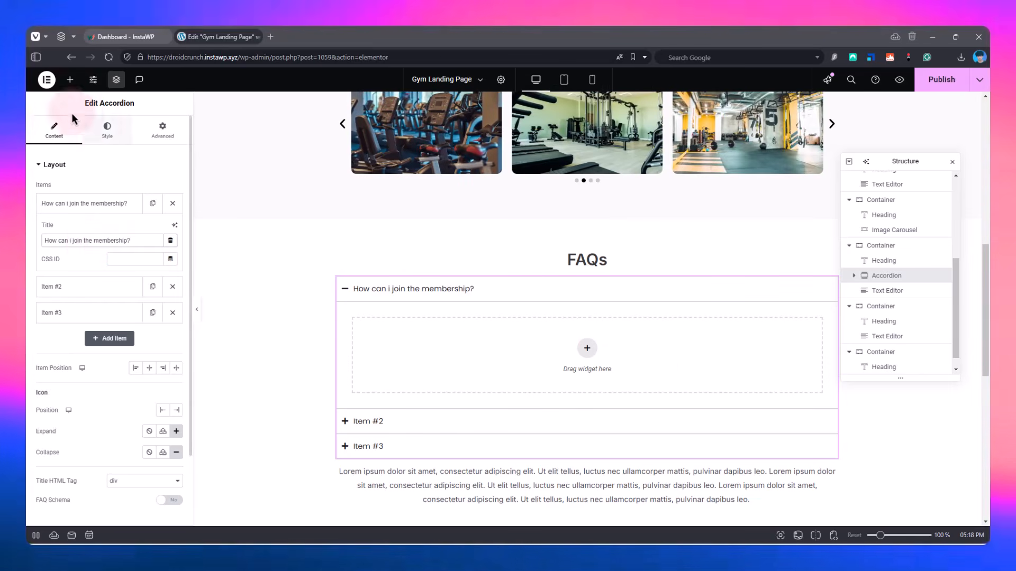
left_click(71, 81)
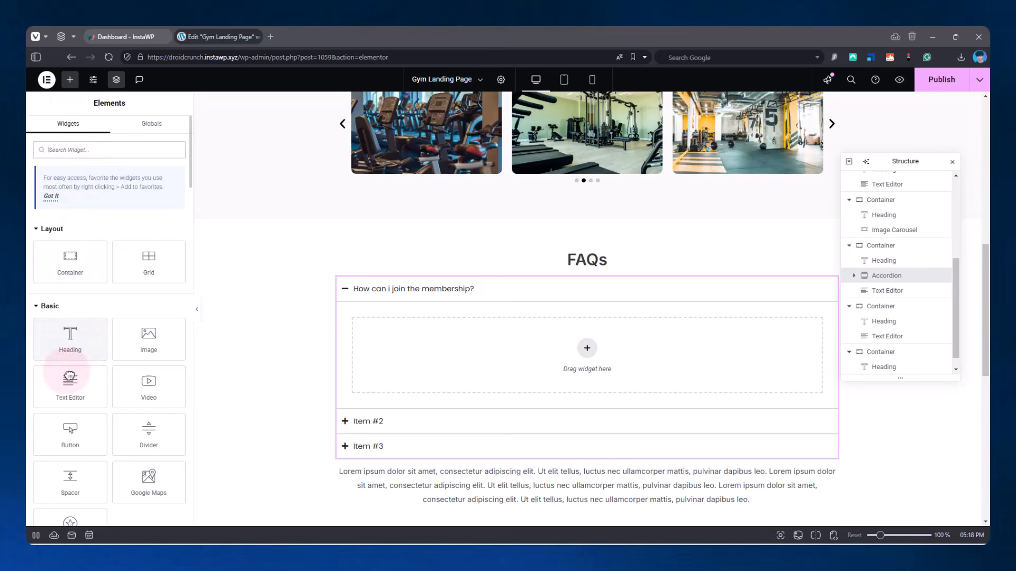
left_click_drag(289, 390, 596, 350)
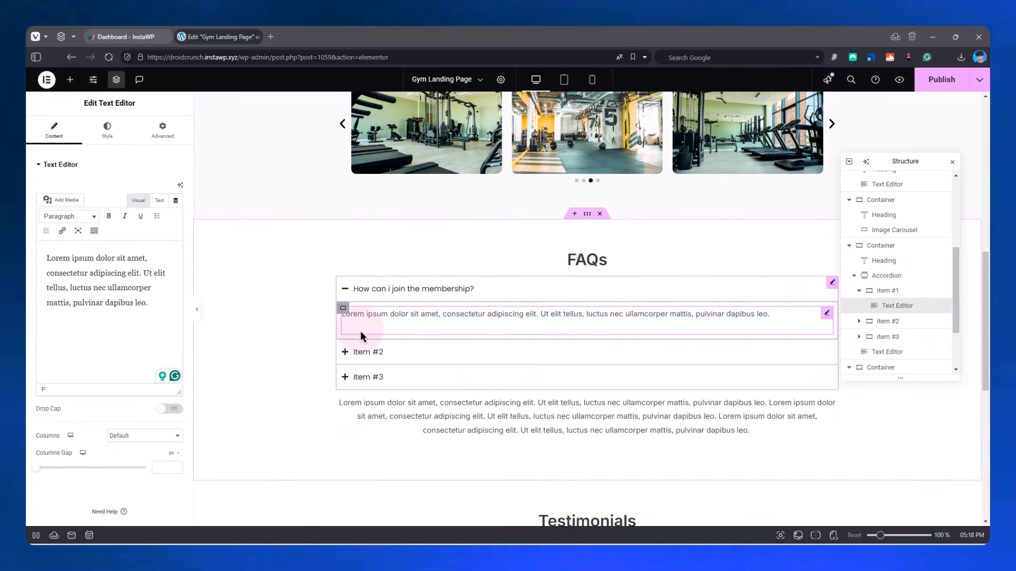
- Duplicate the "How can i join the membership?" accordion item twice and delete the unused Item #2 and Item #3
left_click(346, 288)
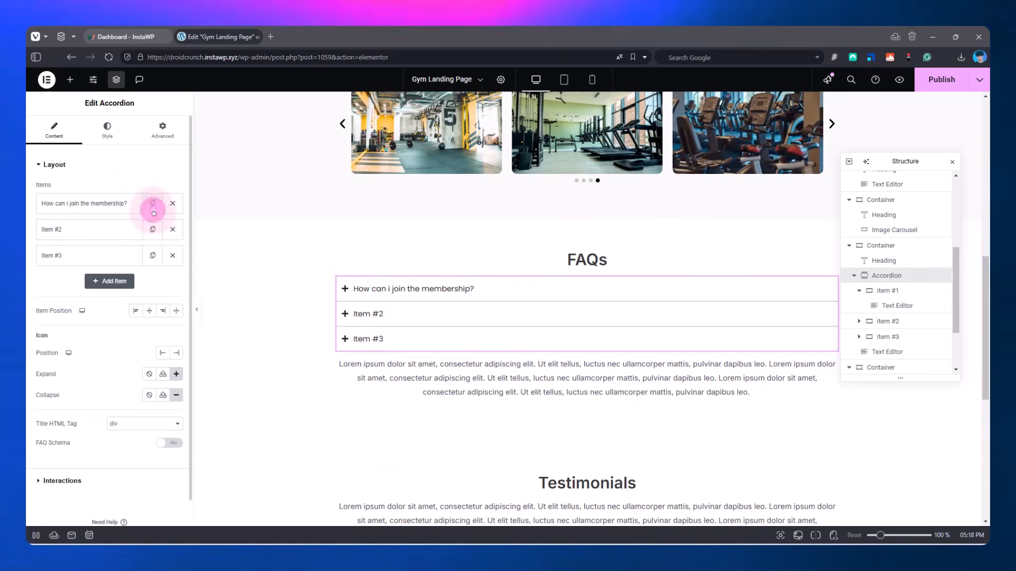
left_click(153, 203)
left_click(153, 230)
left_click(171, 309)
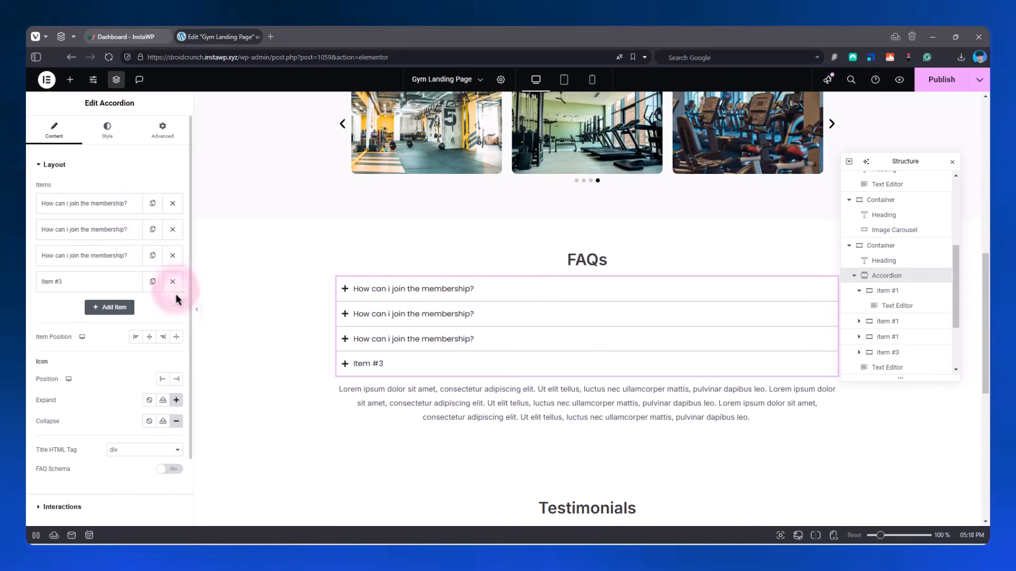
left_click(172, 281)
- Open the available actions for the placeholder paragraph below the FAQs accordion
right_click(529, 373)
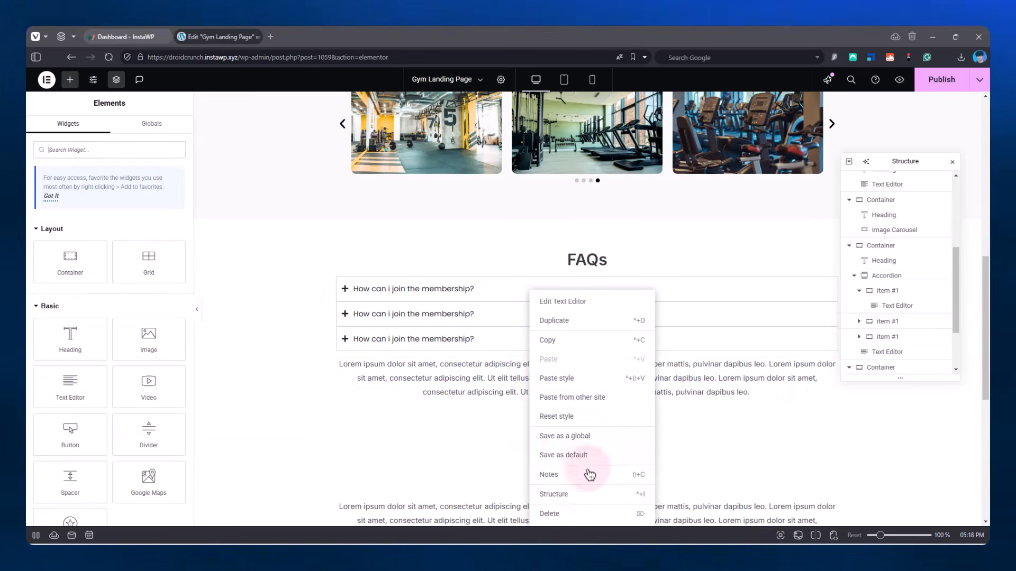
- Delete the placeholder text block directly below the FAQs accordion
left_click(575, 514)
scroll(585, 312, "up", 3)
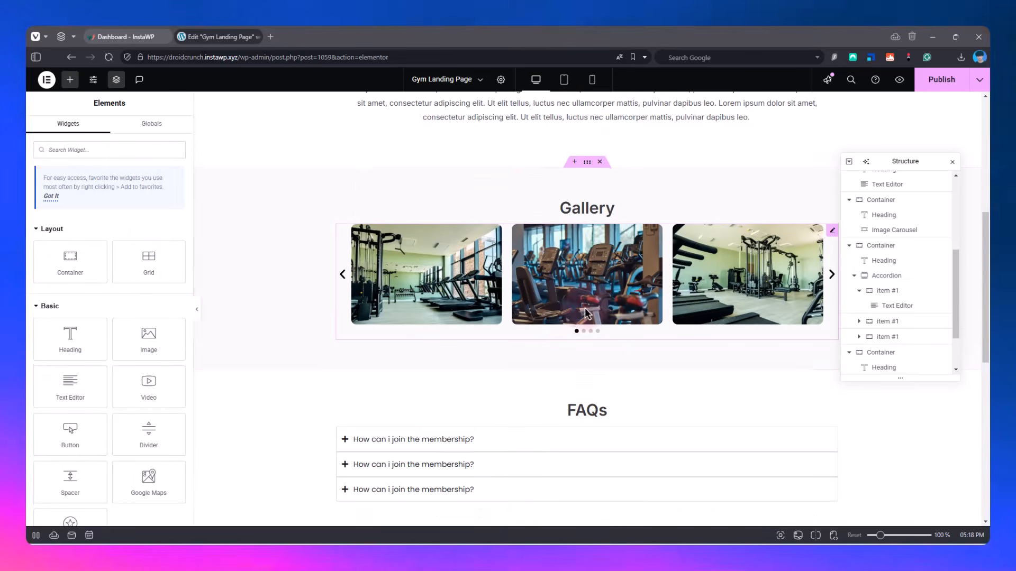
scroll(591, 310, "down", 3)
- Set the space between the FAQs accordion's items to 20 px
left_click(483, 289)
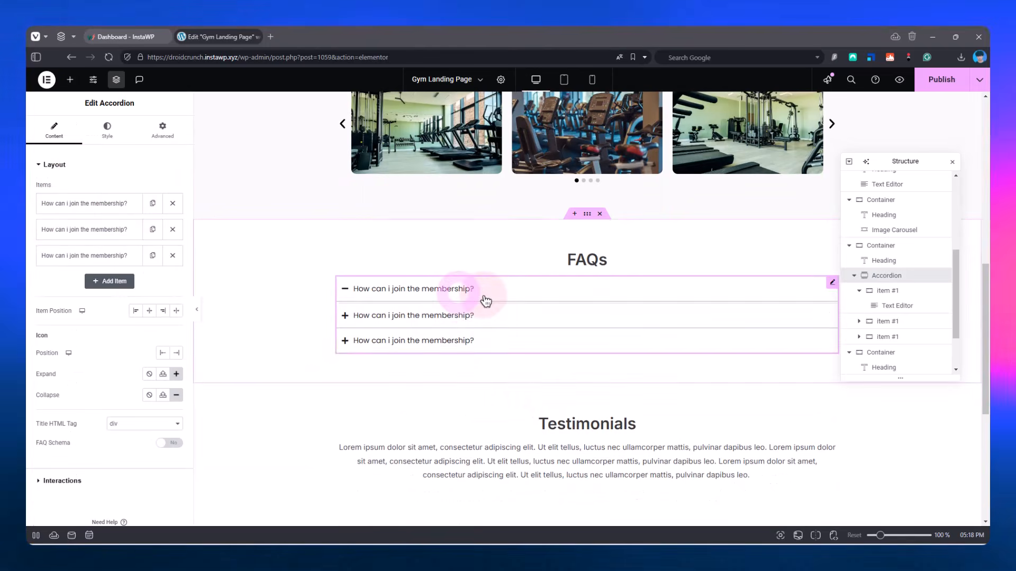
left_click(105, 131)
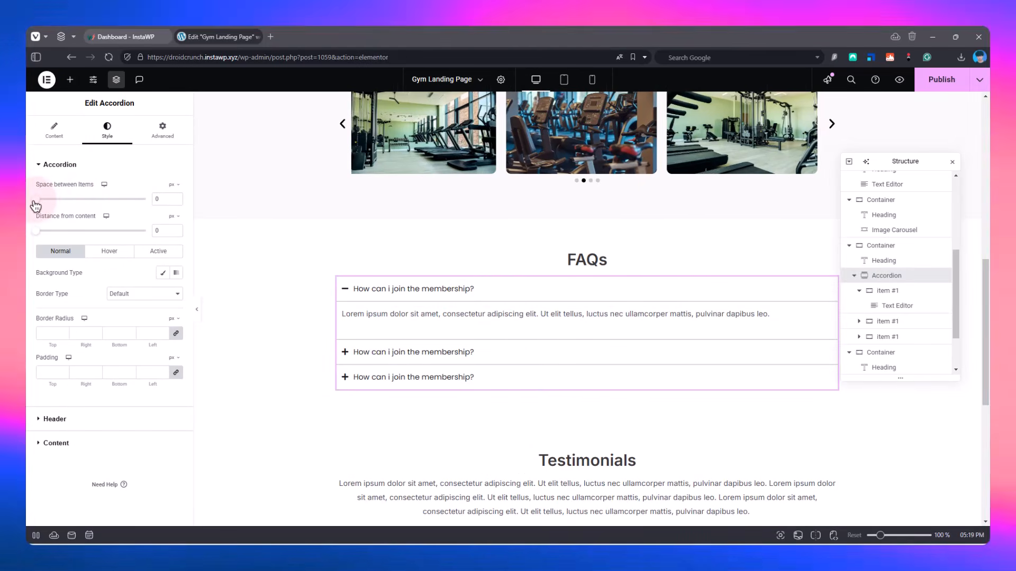
left_click_drag(38, 204, 47, 207)
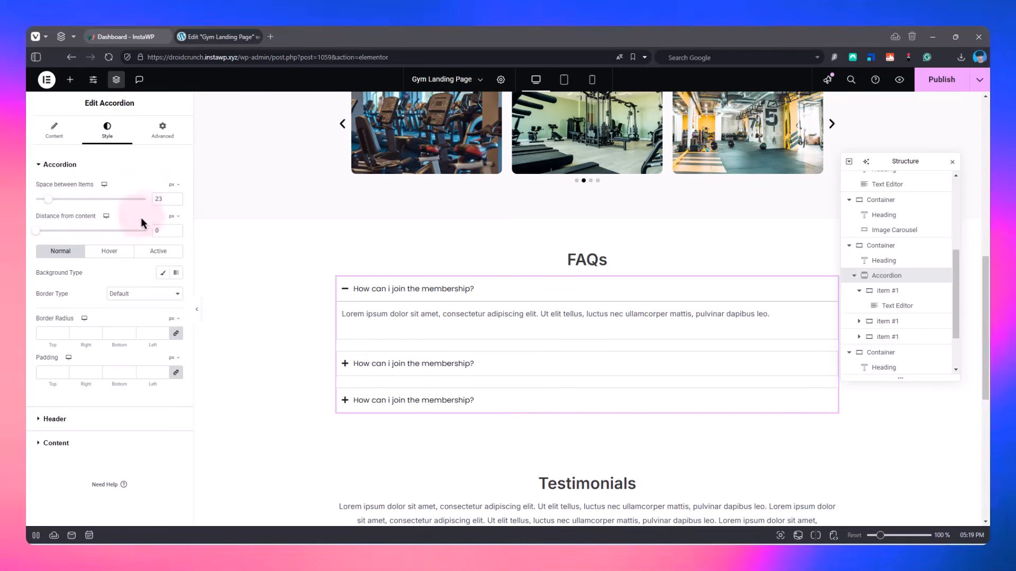
left_click(175, 202)
left_click(176, 201)
left_click(176, 201)
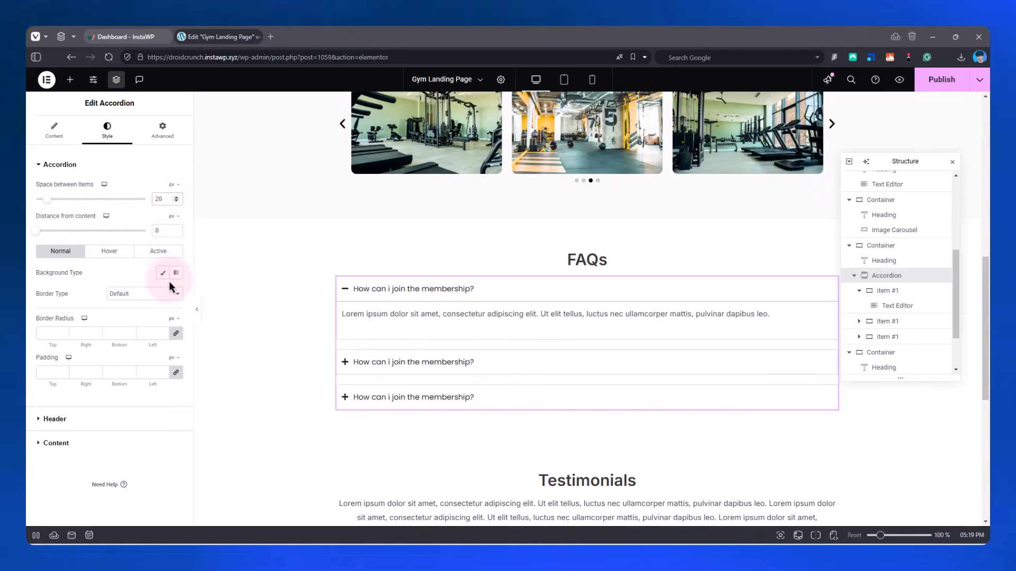
- Give the accordion items a classic near-white background colour and set their border type to None
left_click(161, 276)
left_click(177, 294)
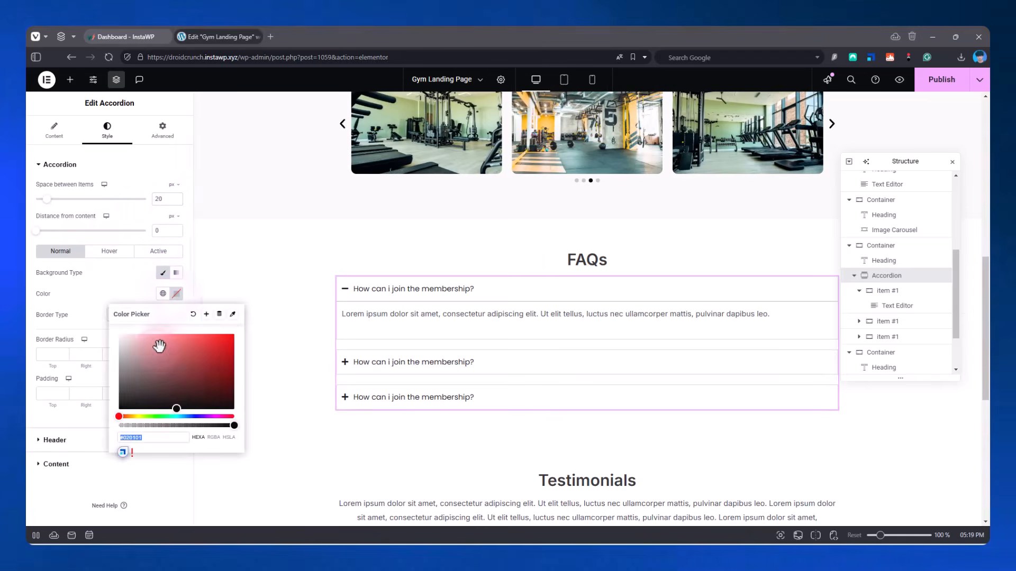
left_click(129, 339)
left_click_drag(129, 339, 118, 333)
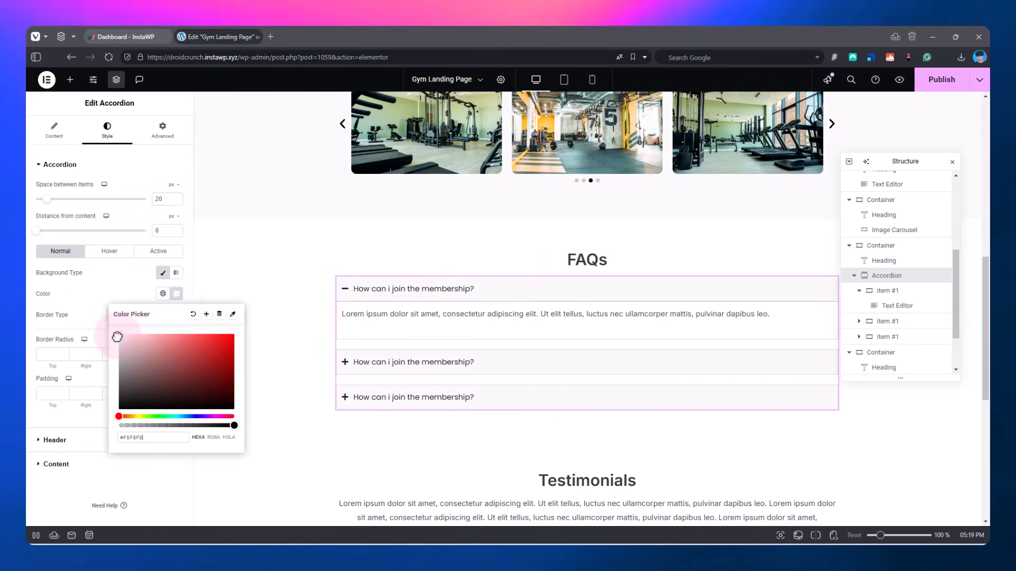
left_click(133, 287)
left_click(119, 315)
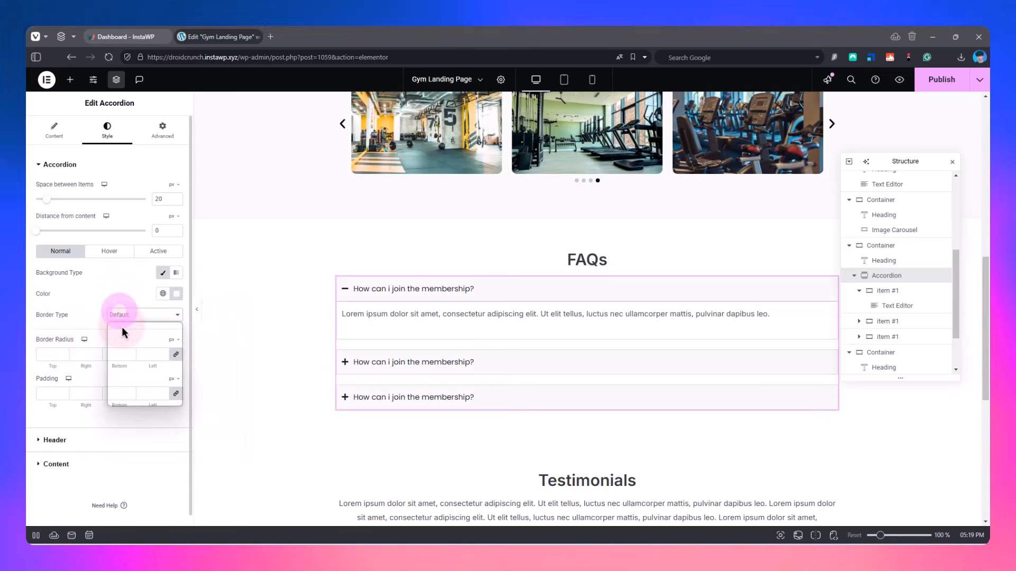
left_click(117, 334)
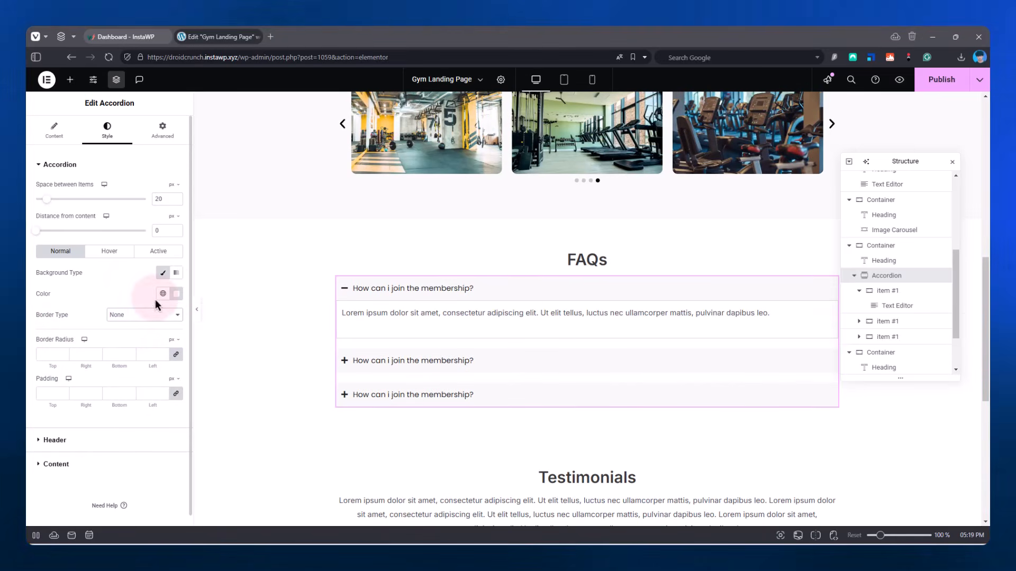
- Change the accordion items' background colour to light grey #EEEEEE and preview the section without the editing panels
left_click(176, 293)
left_click(119, 344)
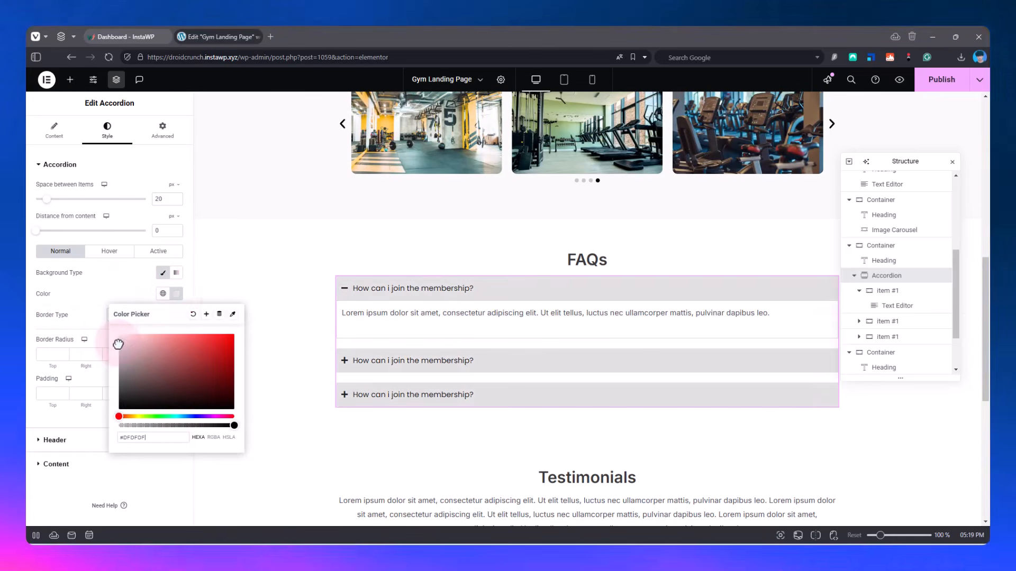
left_click(111, 339)
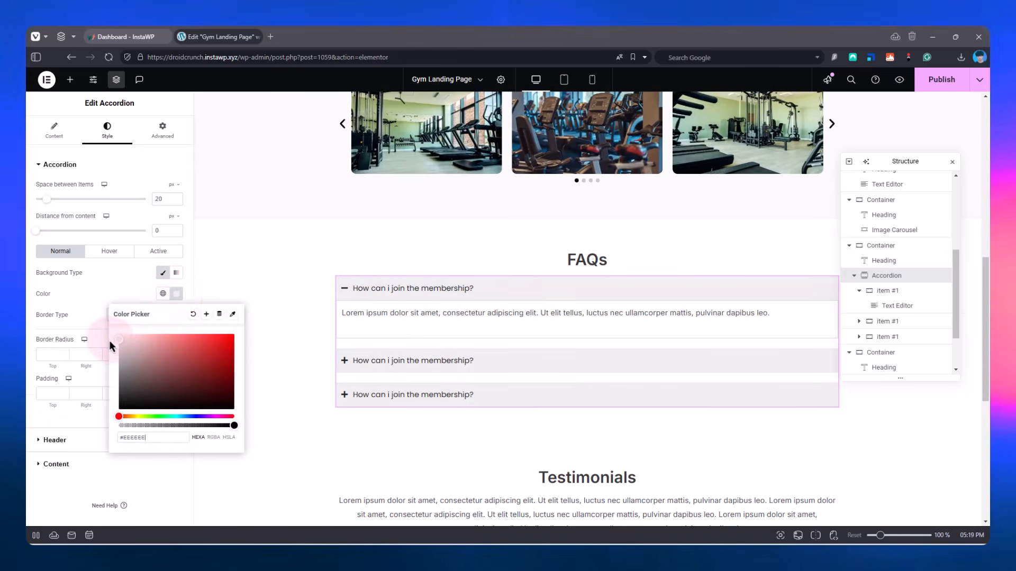
left_click(113, 291)
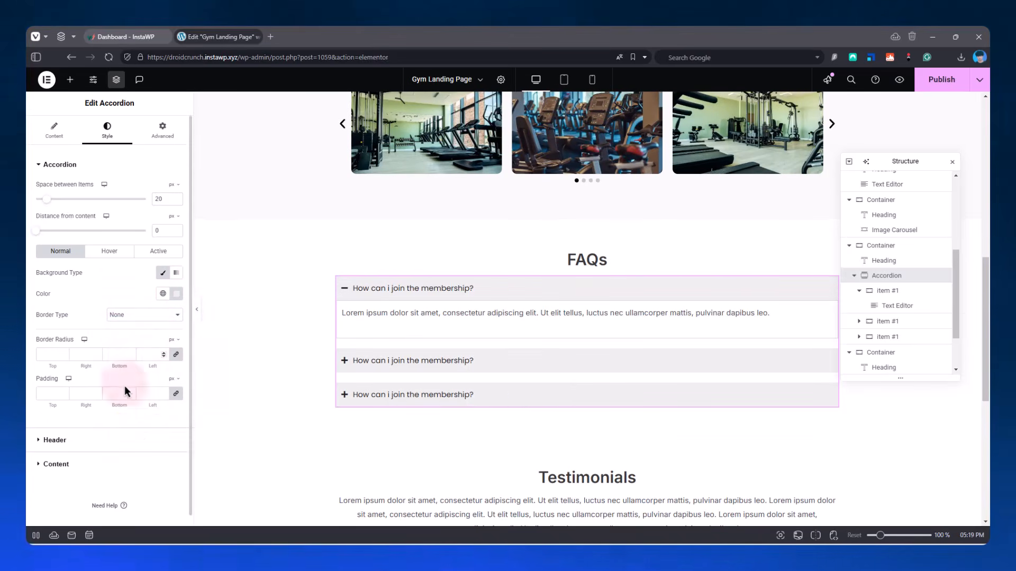
left_click(197, 309)
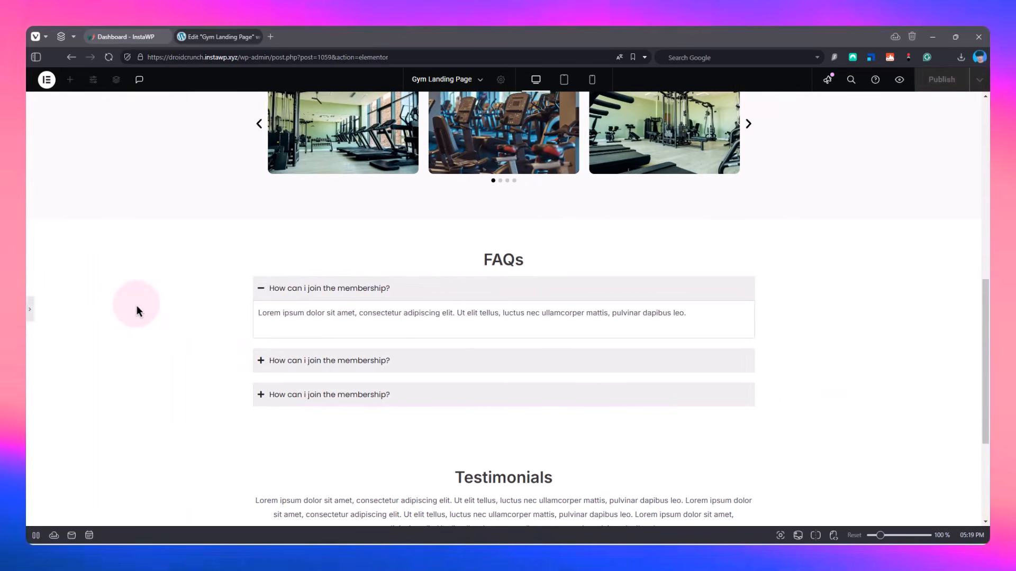
left_click(30, 309)
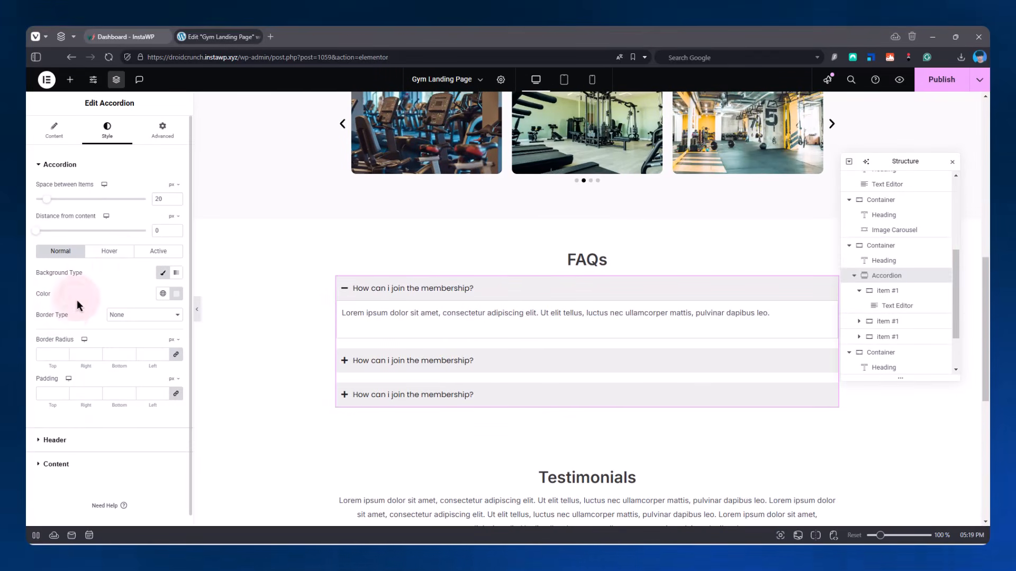
- Set the border type of the first FAQ item's content container to None and preview the accordion
left_click(376, 308)
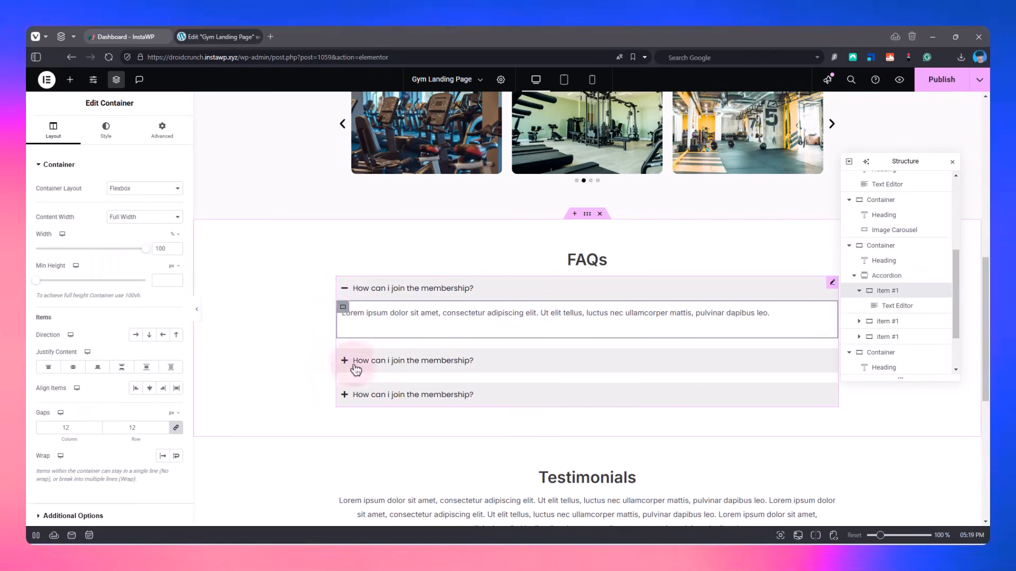
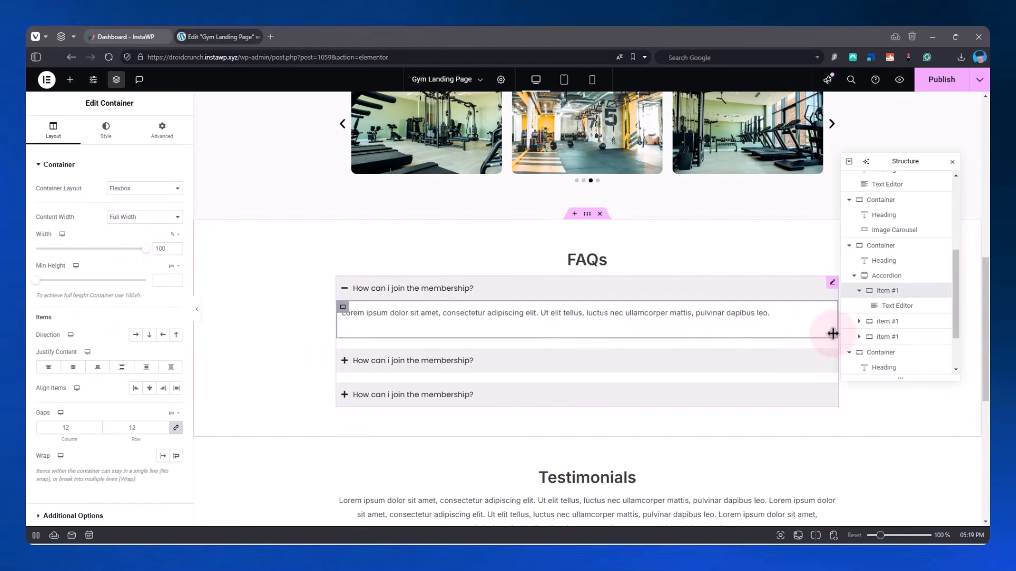
scroll(32, 402, "down", 1)
scroll(63, 336, "up", 1)
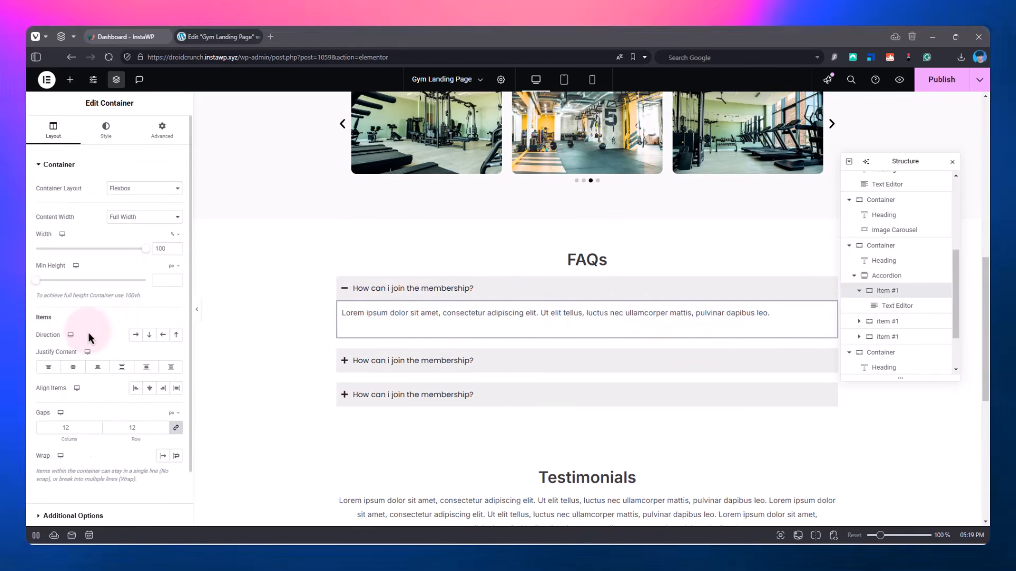
left_click(105, 132)
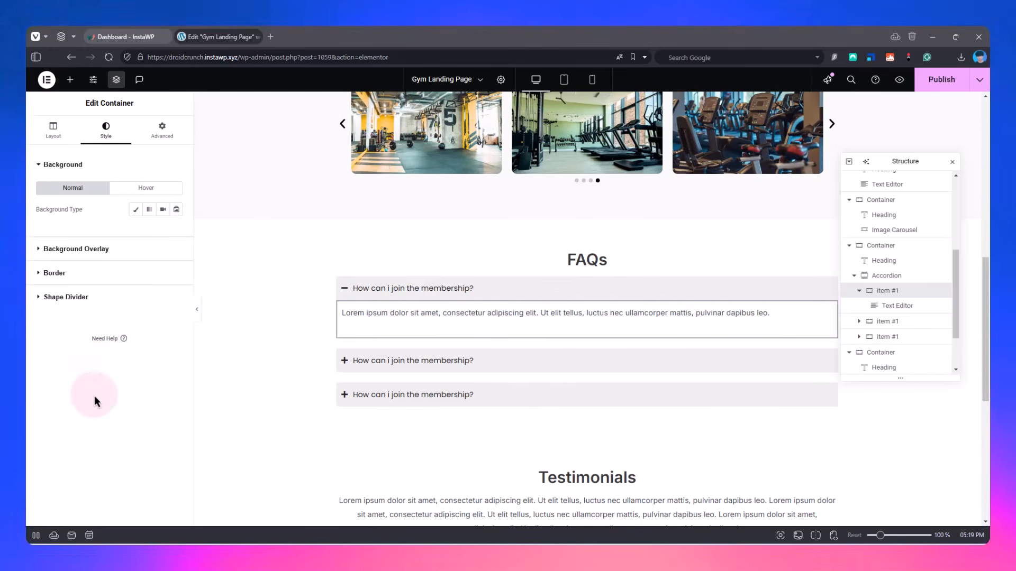
left_click(49, 272)
left_click(138, 258)
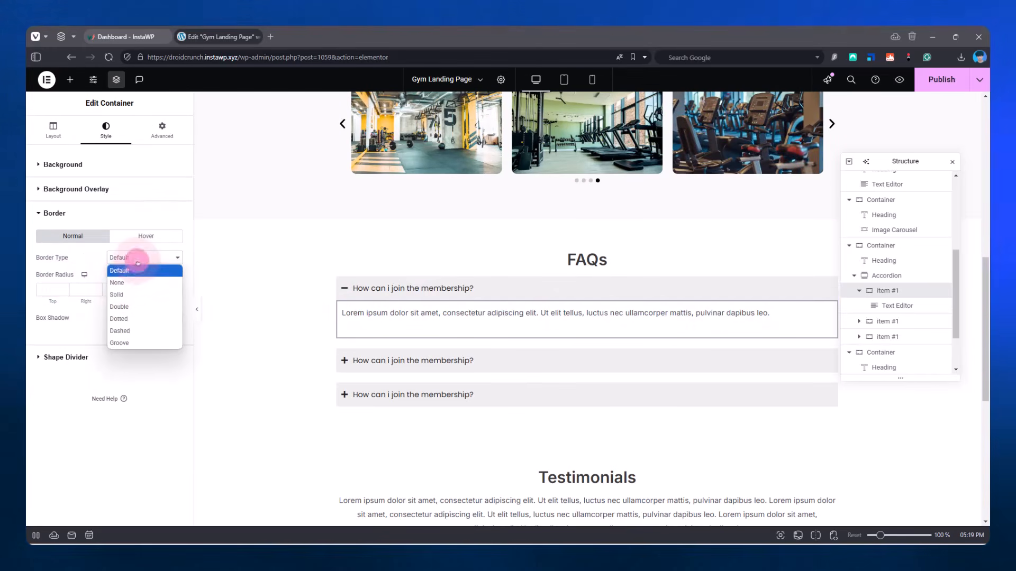
left_click(128, 285)
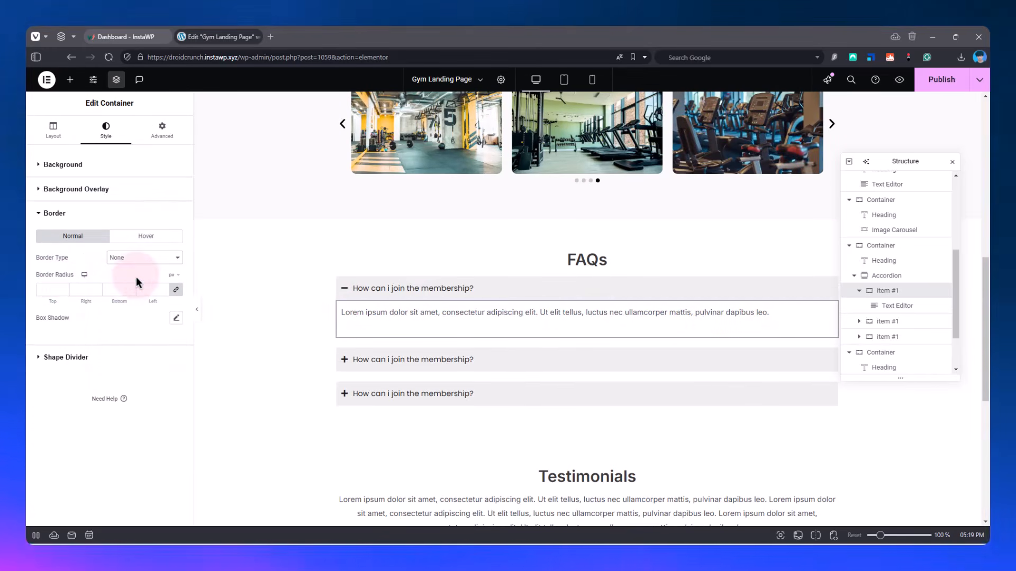
left_click(197, 310)
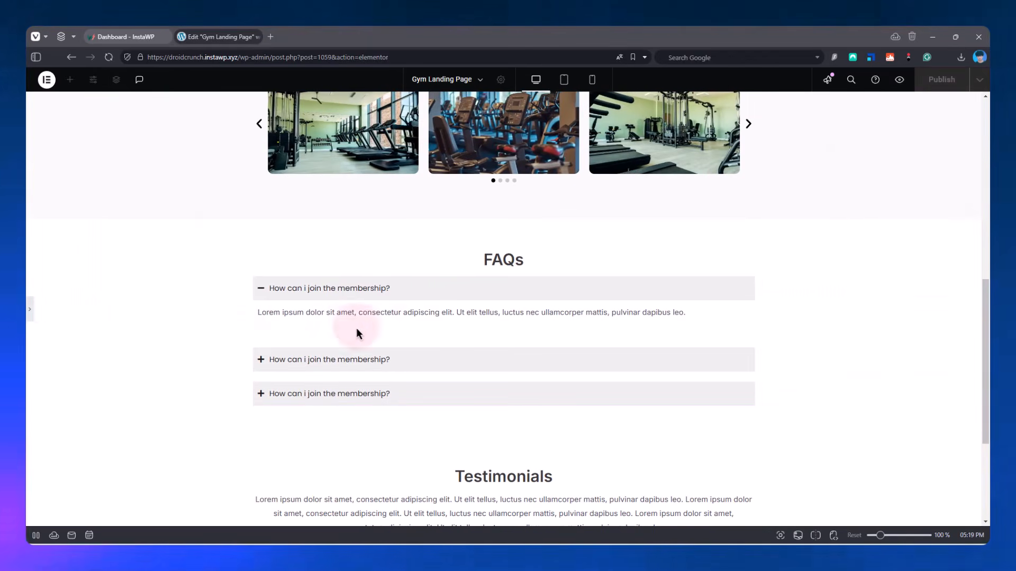
left_click(471, 289)
left_click(471, 289)
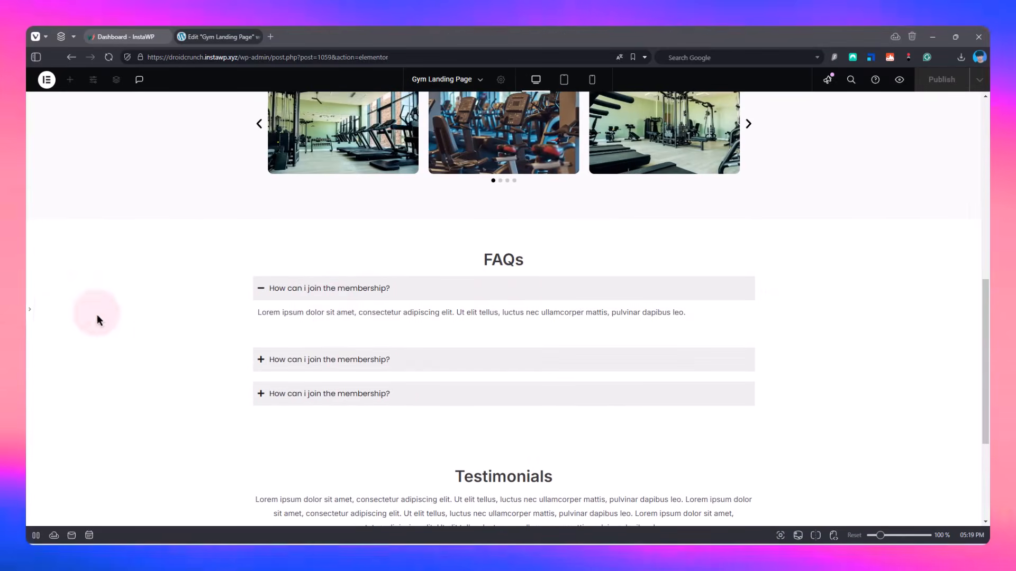
- Set the accordion's border radius to 8 px on all corners and collapse the first FAQ item in the preview
left_click(30, 310)
left_click(91, 142)
left_click(54, 131)
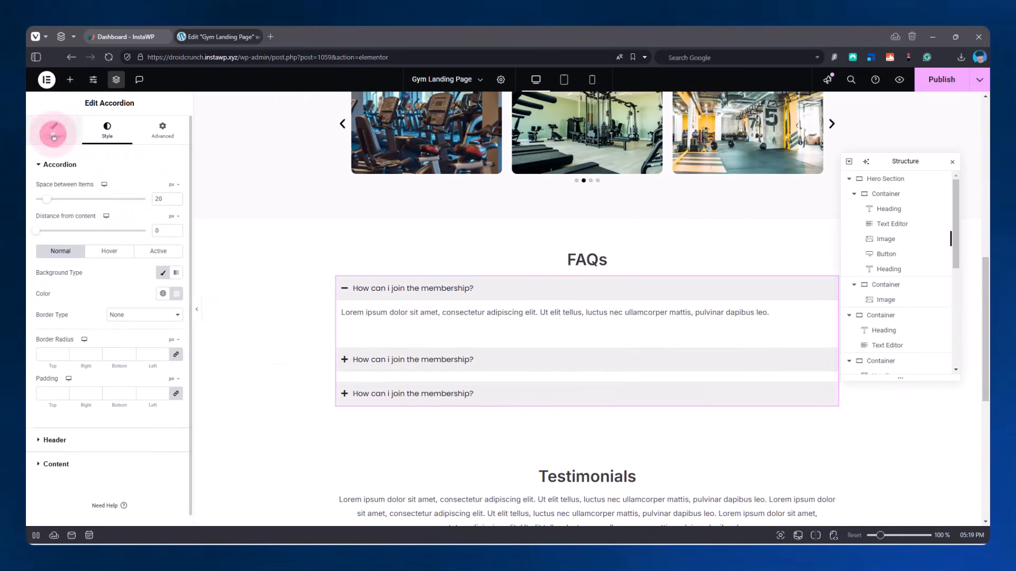
left_click(306, 292)
left_click(107, 130)
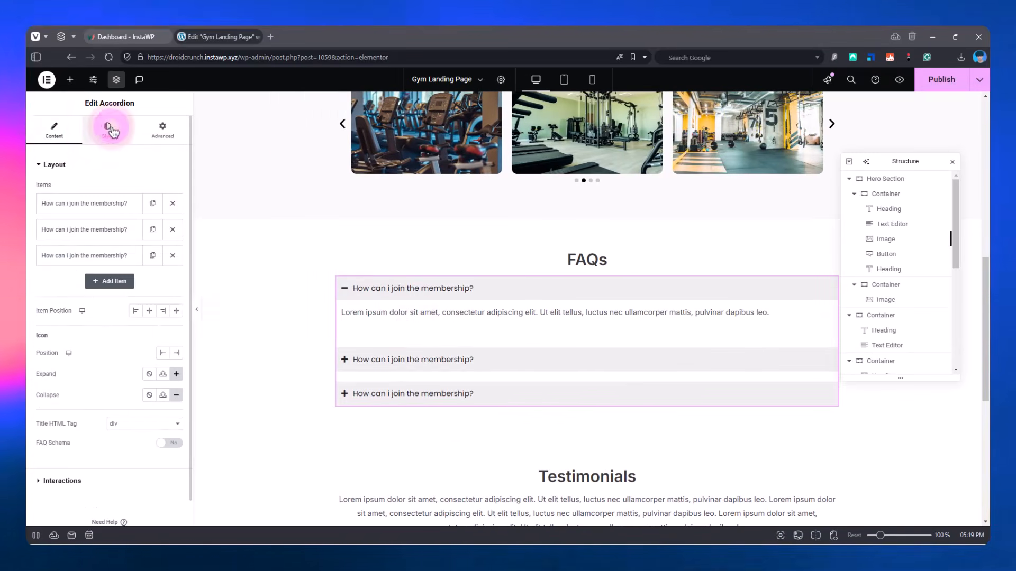
left_click(82, 449)
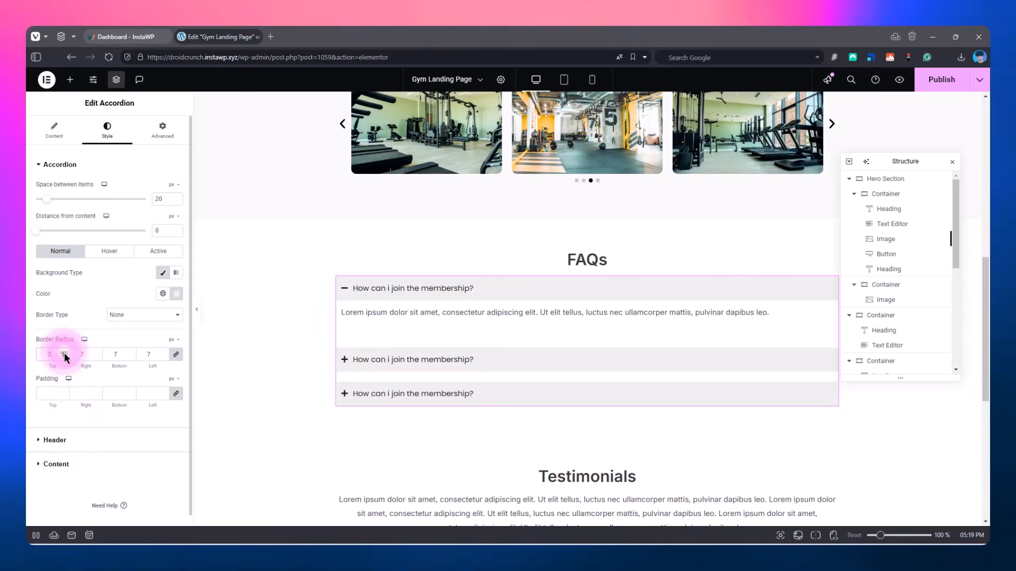
left_click(64, 353)
left_click(198, 310)
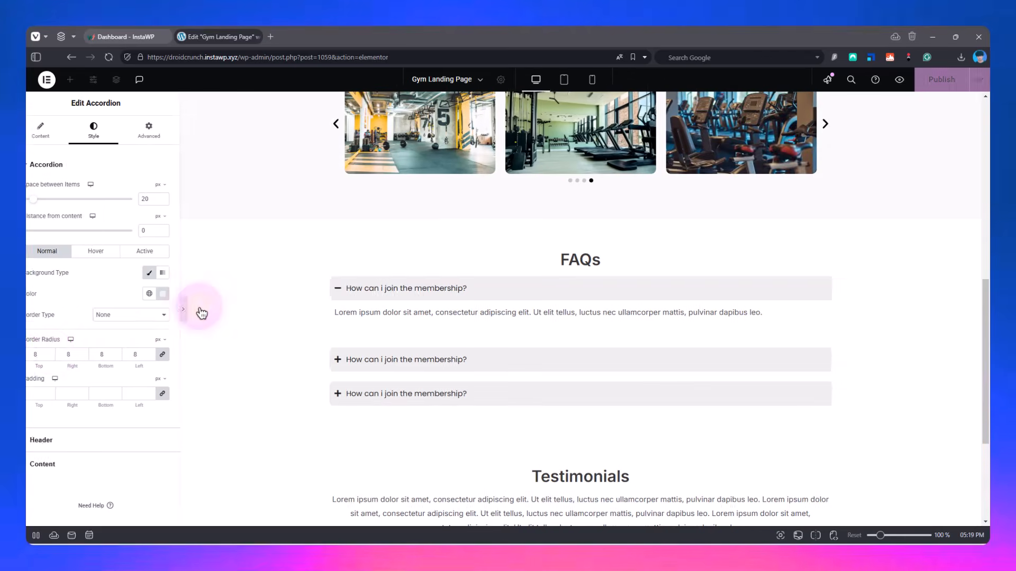
left_click(333, 289)
left_click(330, 286)
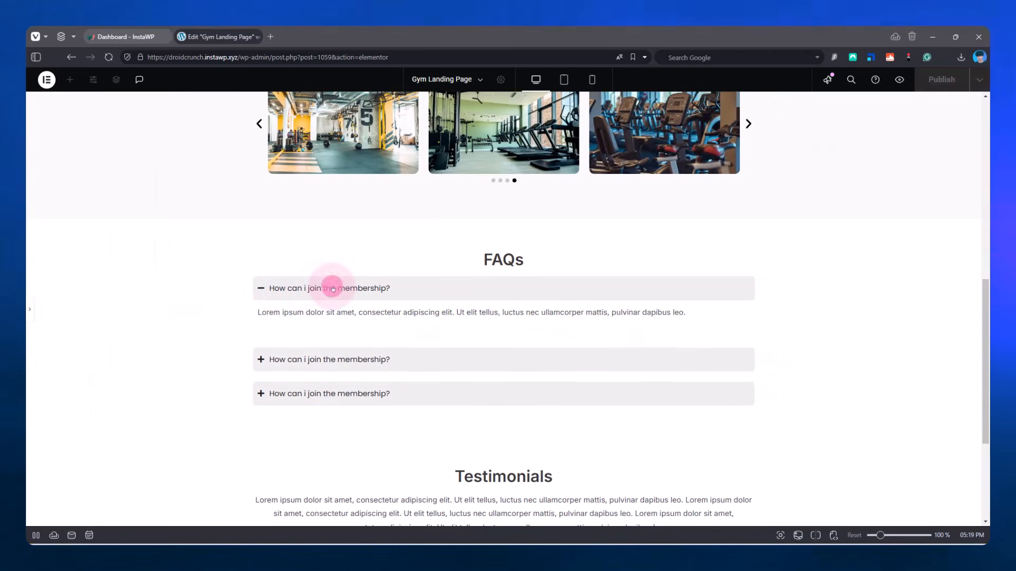
left_click(333, 290)
left_click(29, 309)
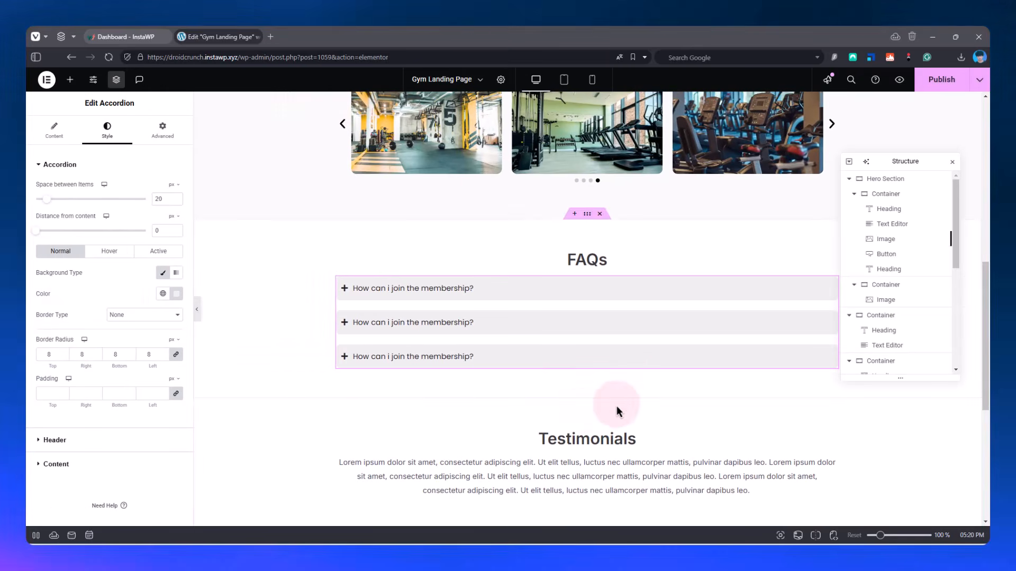
- Copy the Gallery section's container and paste its style onto the Testimonials container
left_click(587, 396)
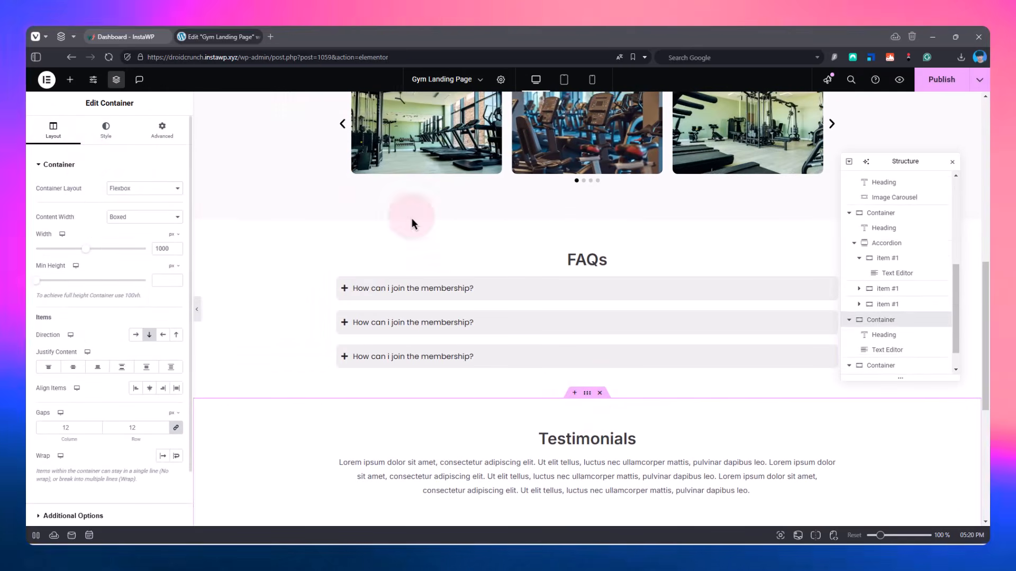
scroll(532, 247, "up", 5)
right_click(588, 266)
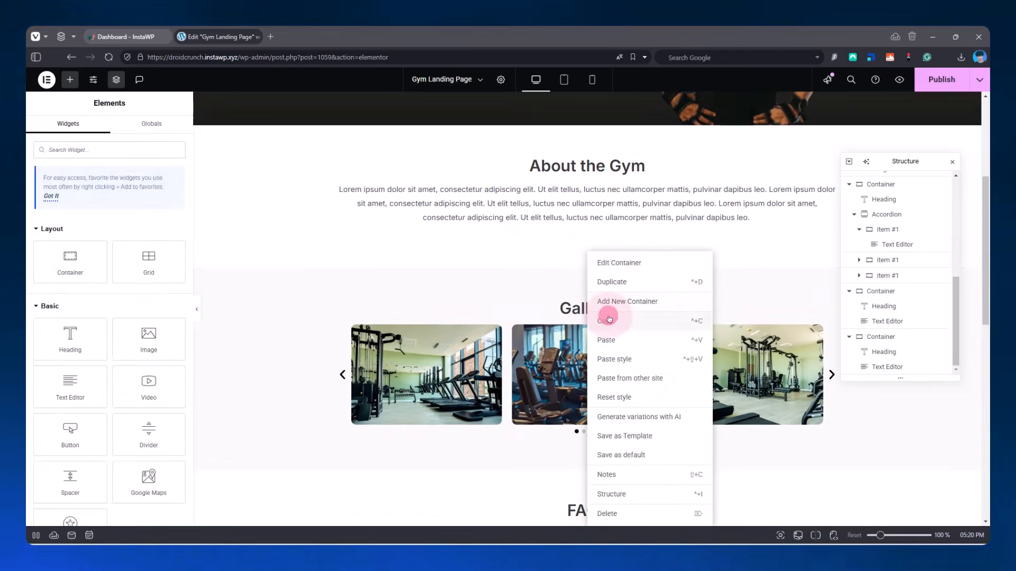
scroll(630, 408, "down", 6)
right_click(586, 295)
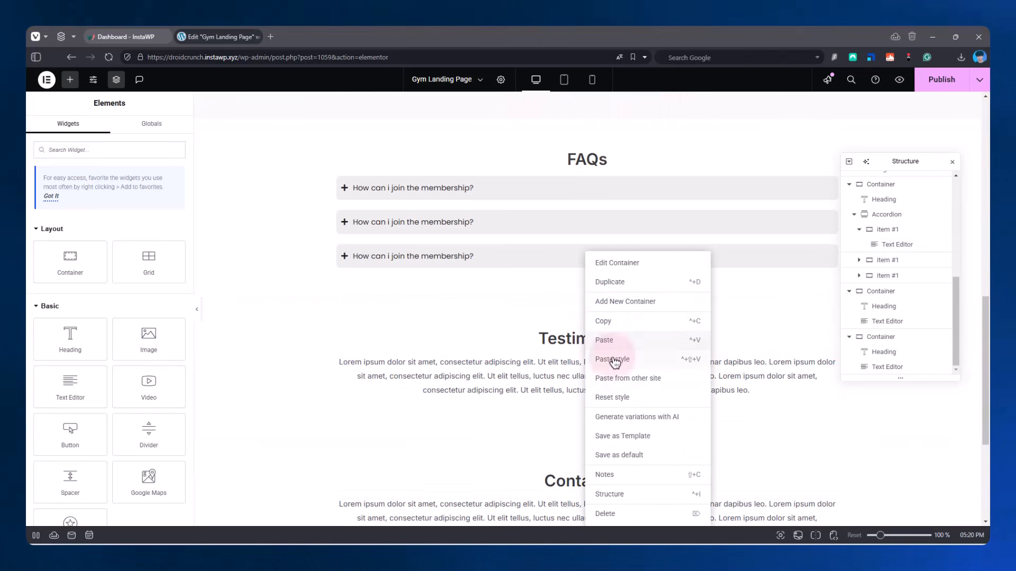
left_click(613, 358)
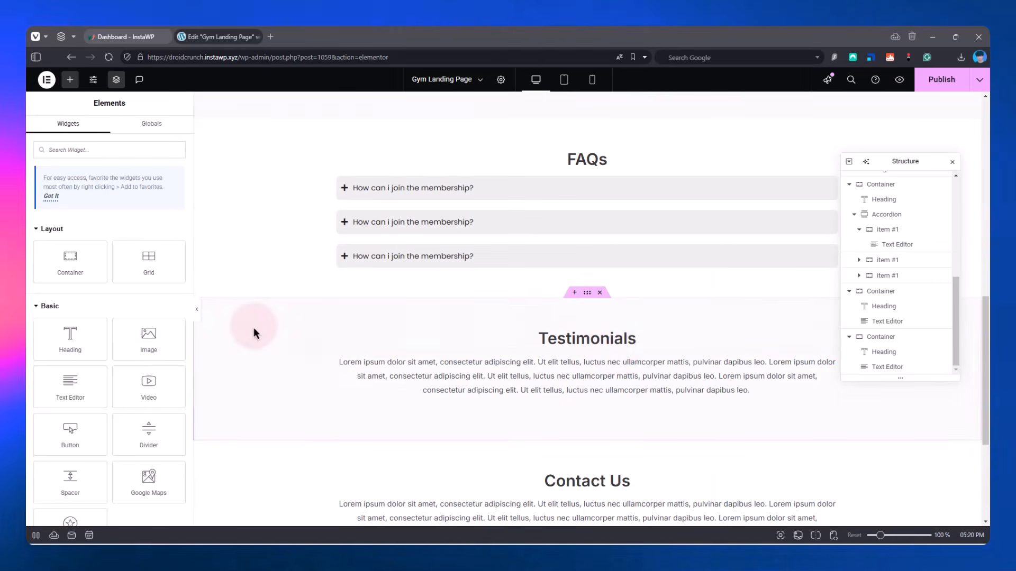
- Find the Reviews widget with the search term "revi" and add it between the Testimonials heading and its text
scroll(347, 349, "down", 1)
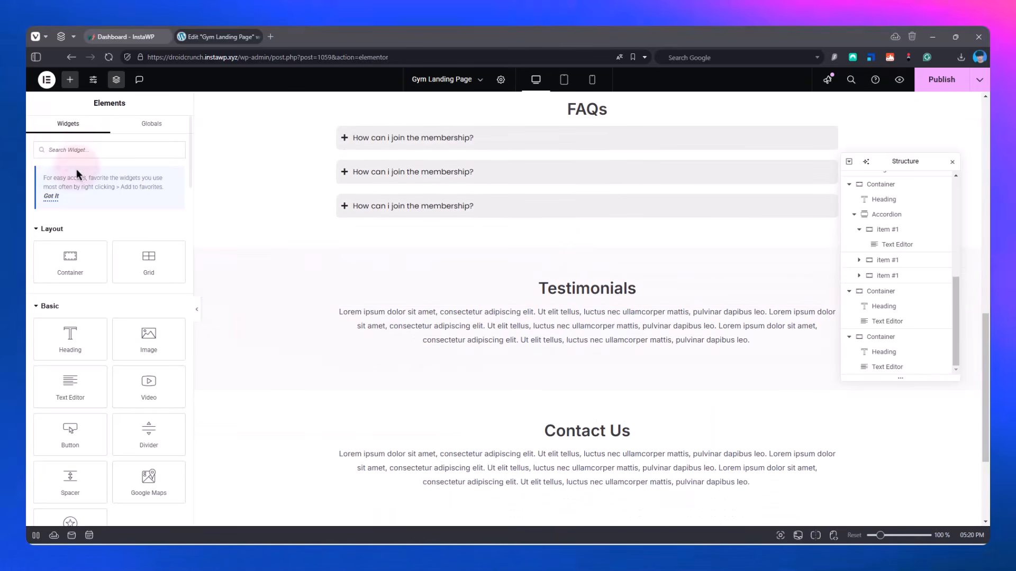
left_click(81, 150)
type("revi")
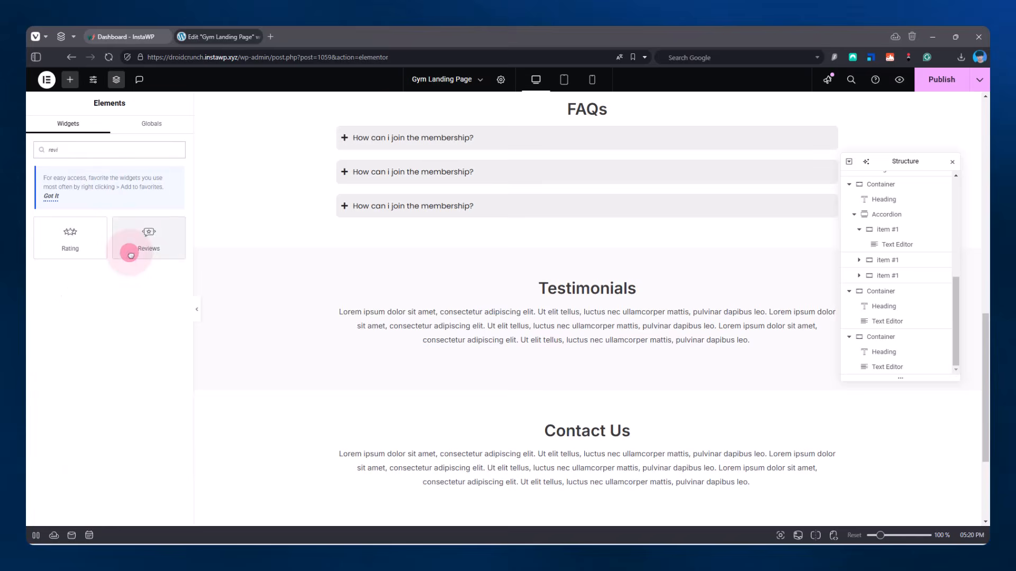
left_click_drag(127, 251, 585, 322)
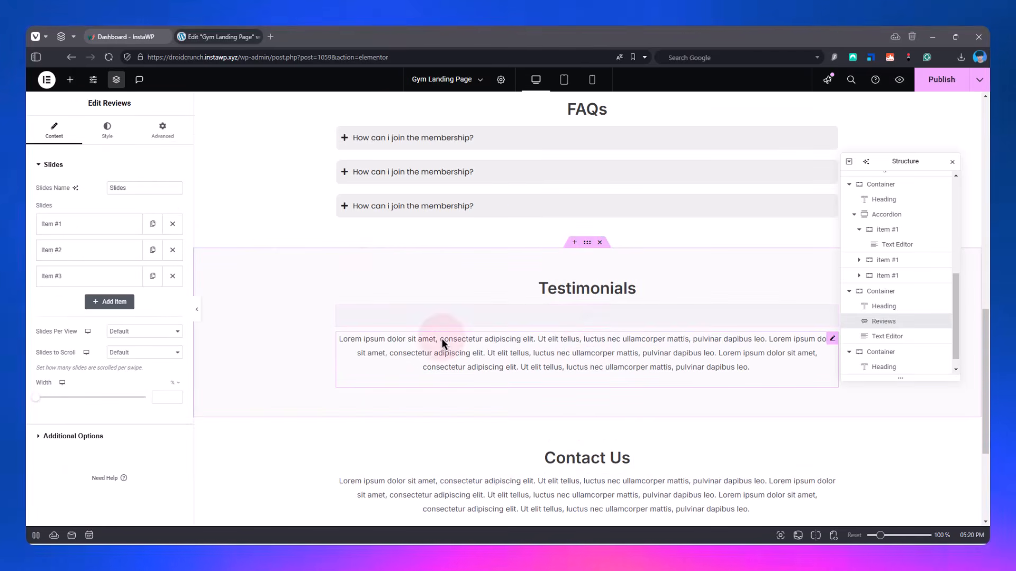
- Delete the placeholder text below the Reviews widget in Testimonials and set the widget to 3 slides per view
right_click(491, 356)
left_click(521, 516)
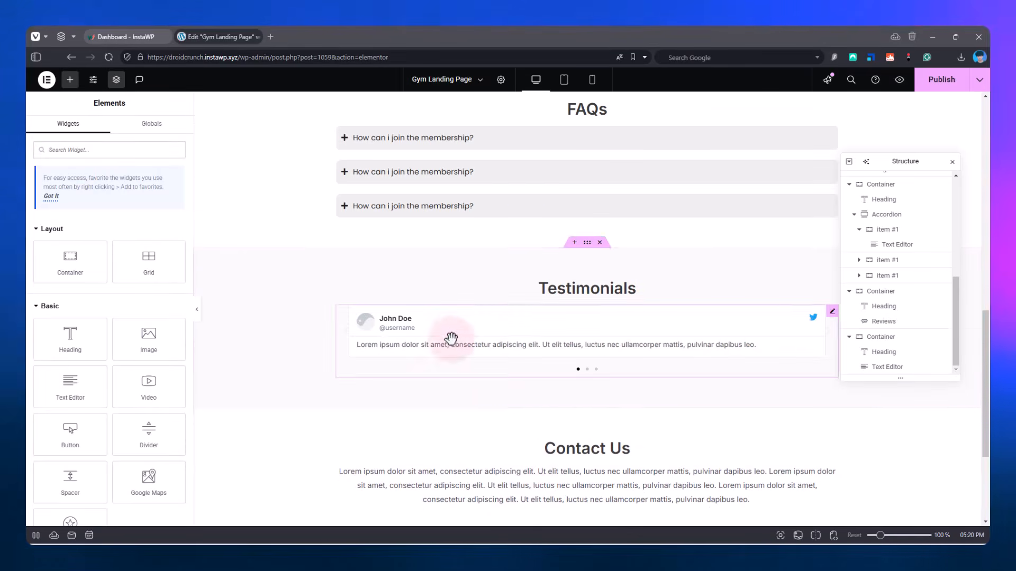
left_click(494, 315)
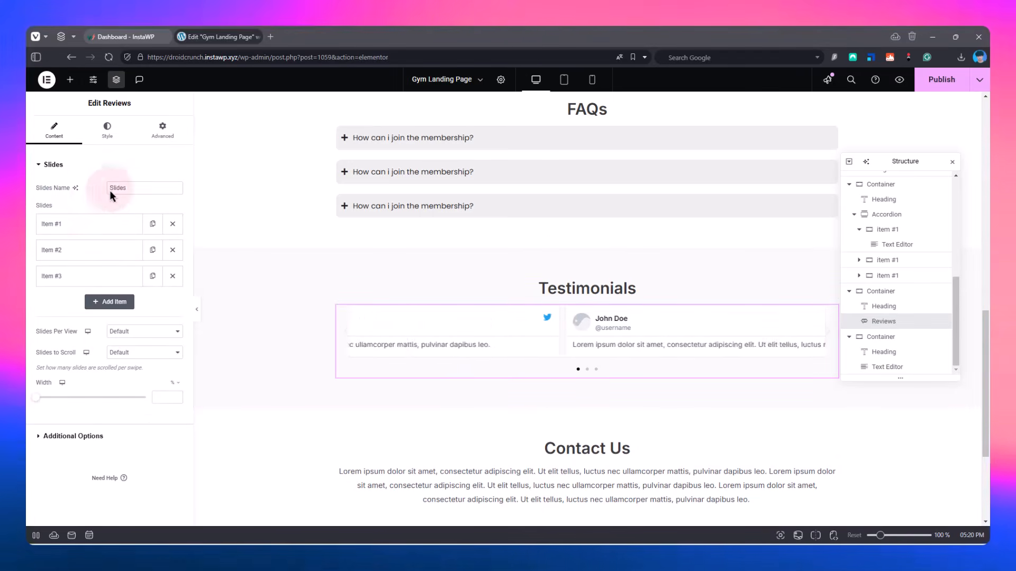
left_click(118, 330)
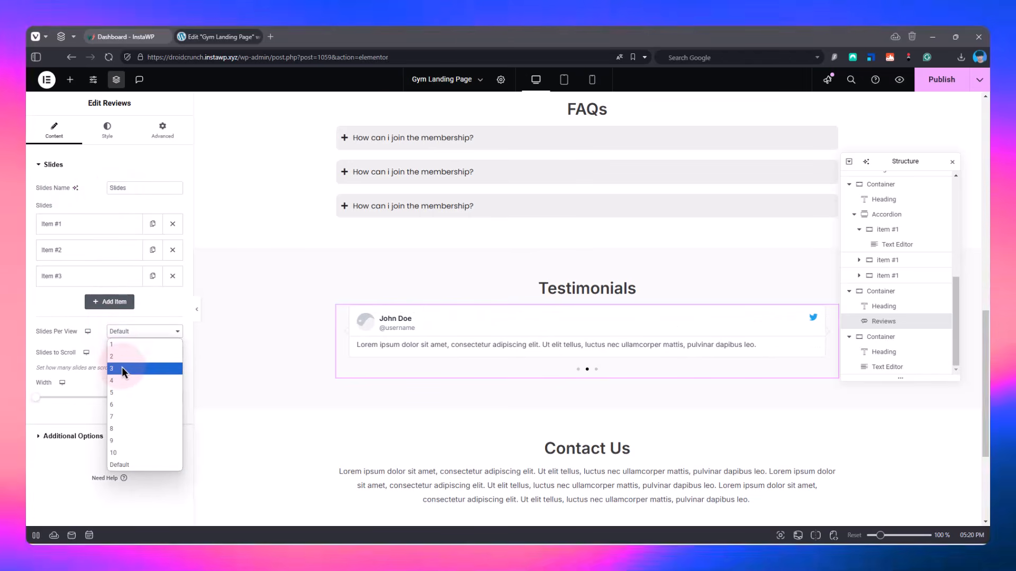
left_click(121, 367)
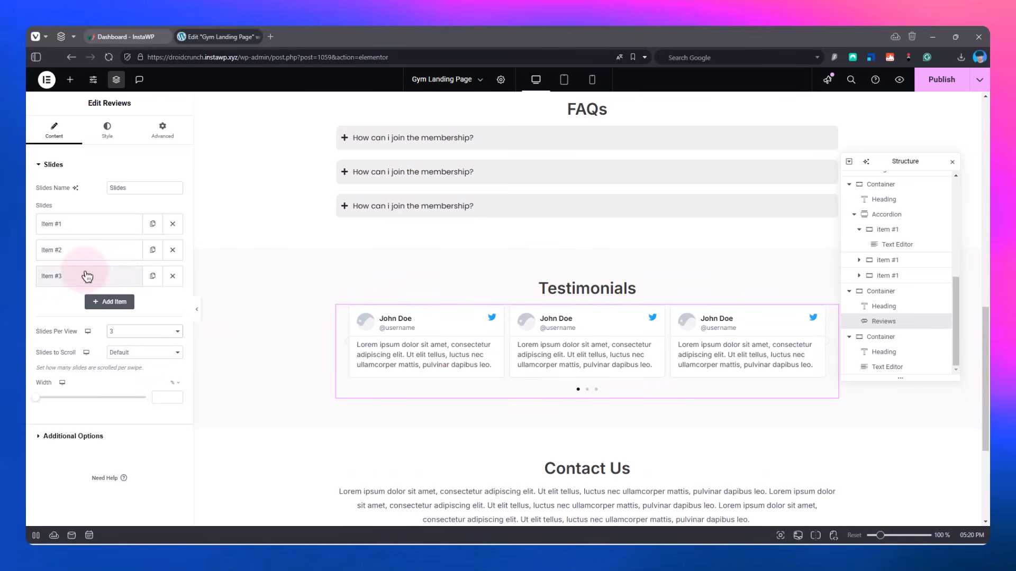
- Set the first review item's image to the media library photo of the smiling woman in glasses and a plaid shirt
left_click(66, 228)
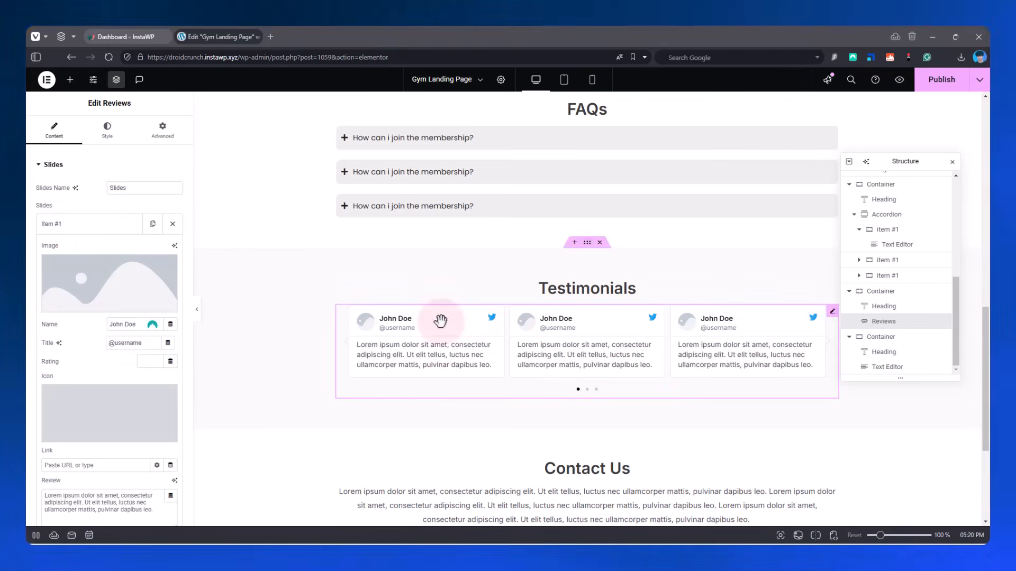
left_click(159, 291)
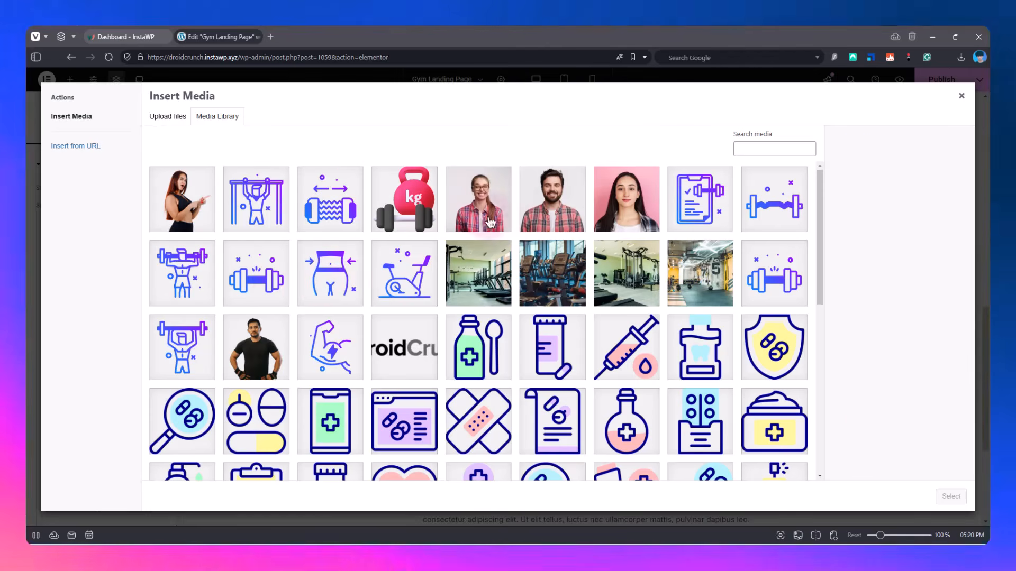
left_click(949, 495)
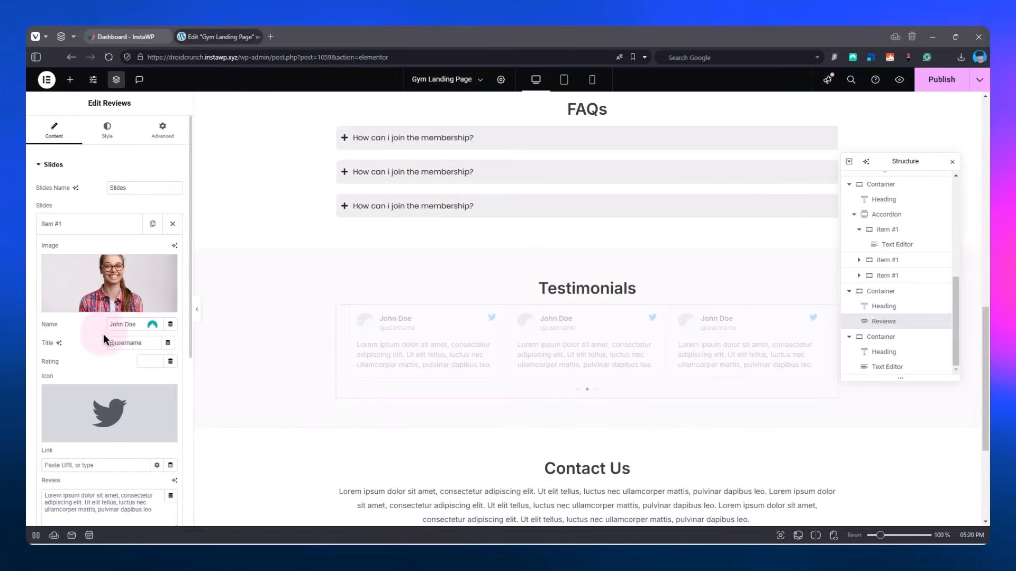
- Enter the reviewer's first name and a matching @ handle as the title of the first review item
triple_click(118, 395)
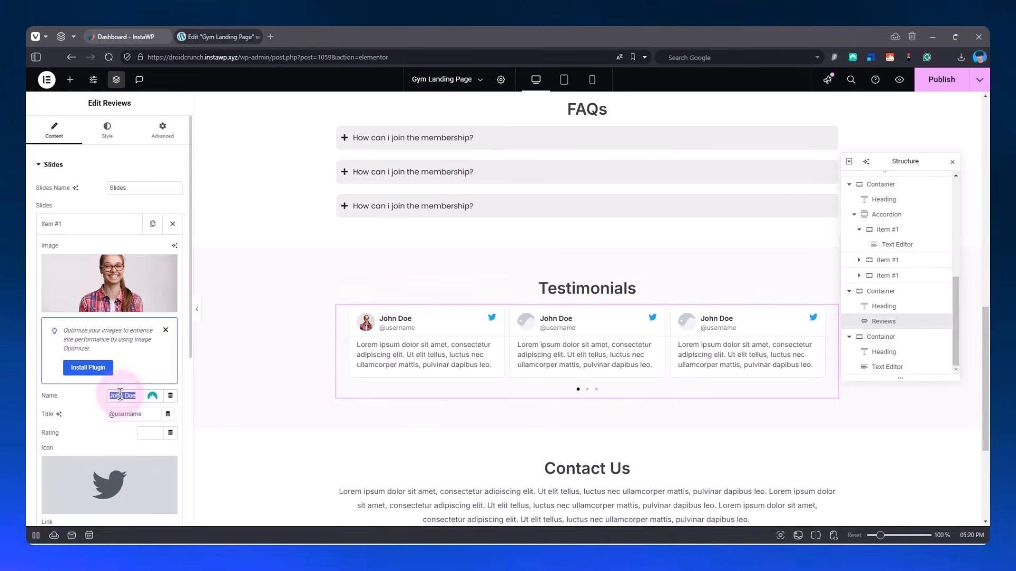
type("Sarah")
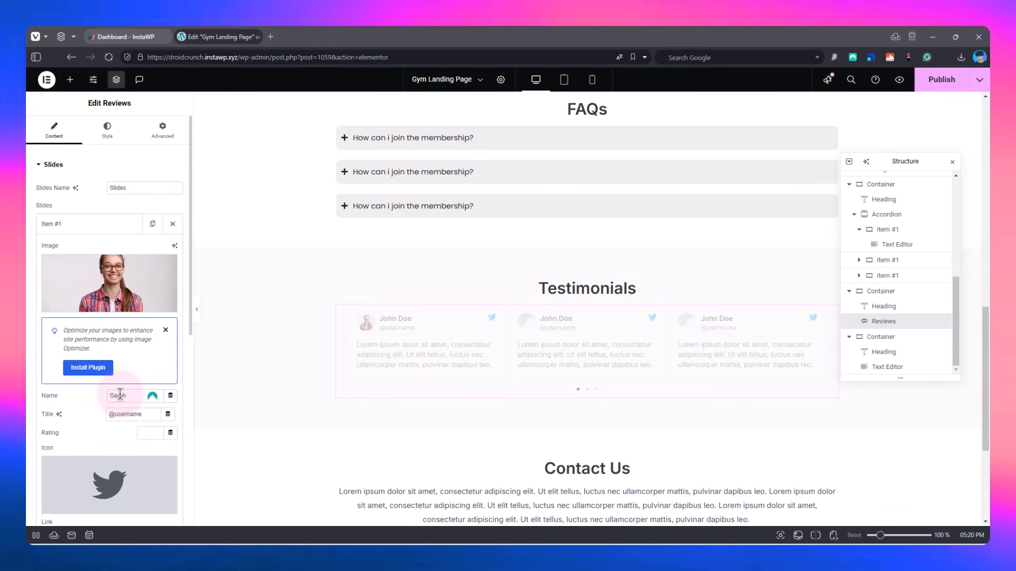
left_click(127, 414)
type("sarah")
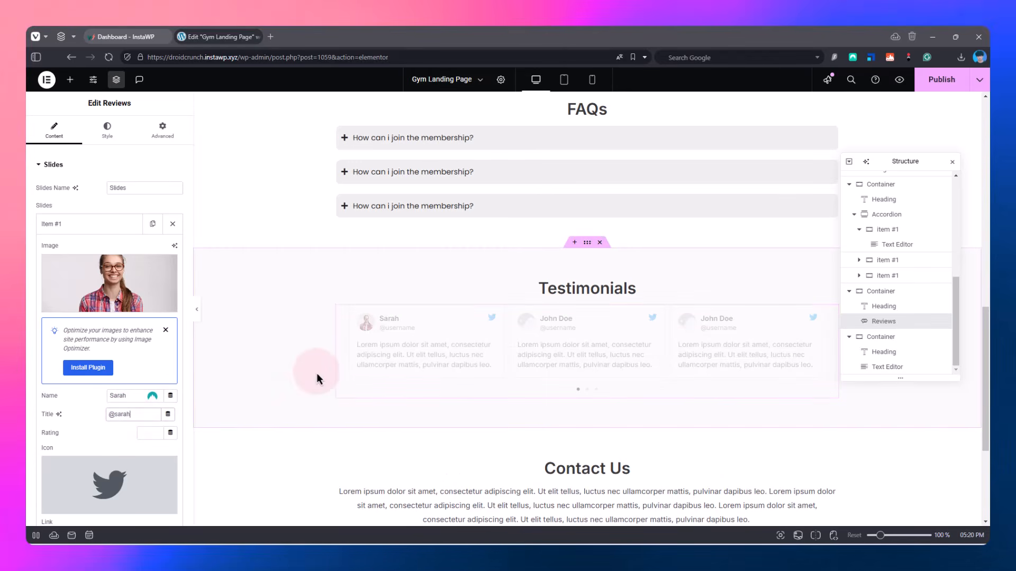
left_click(430, 352)
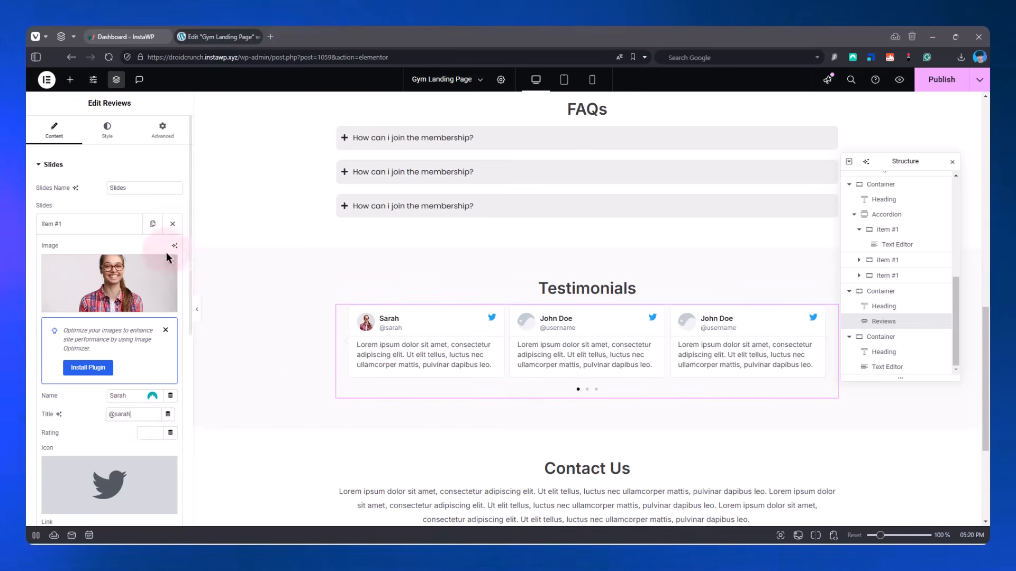
left_click(116, 224)
- Examine the Reviews widget's style options for the slides, text and rating
left_click(100, 130)
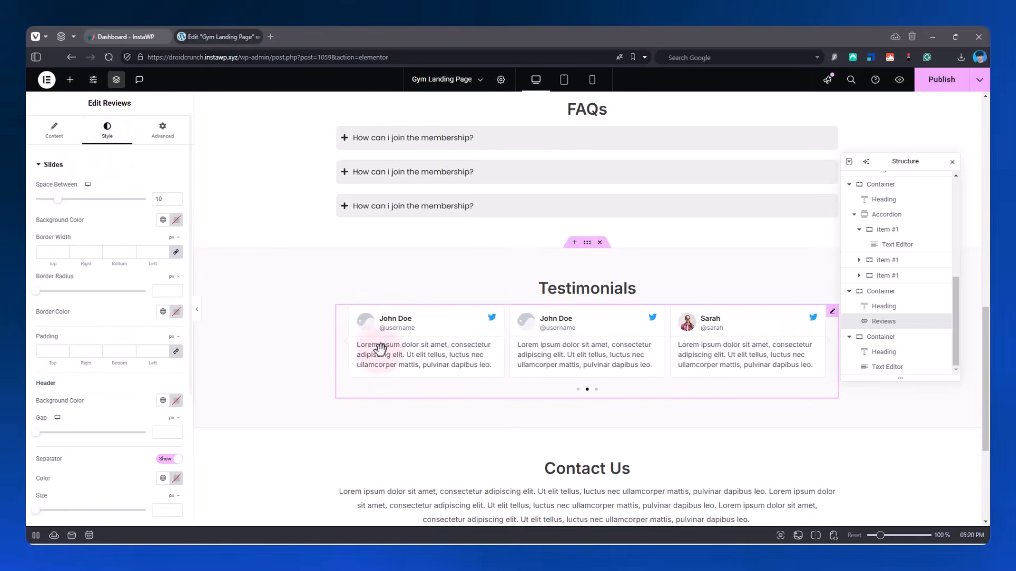
scroll(129, 297, "down", 2)
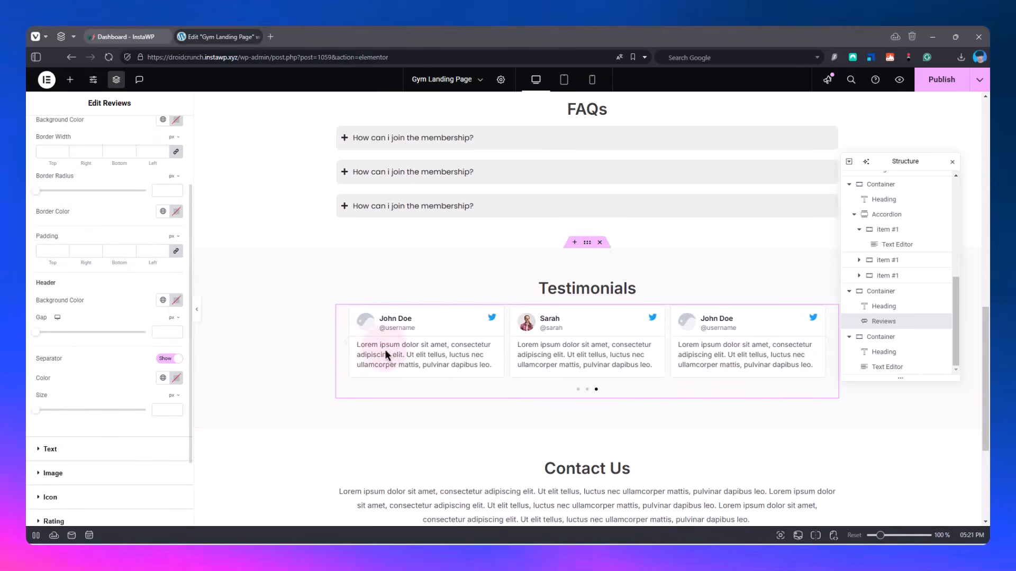
scroll(106, 462, "down", 2)
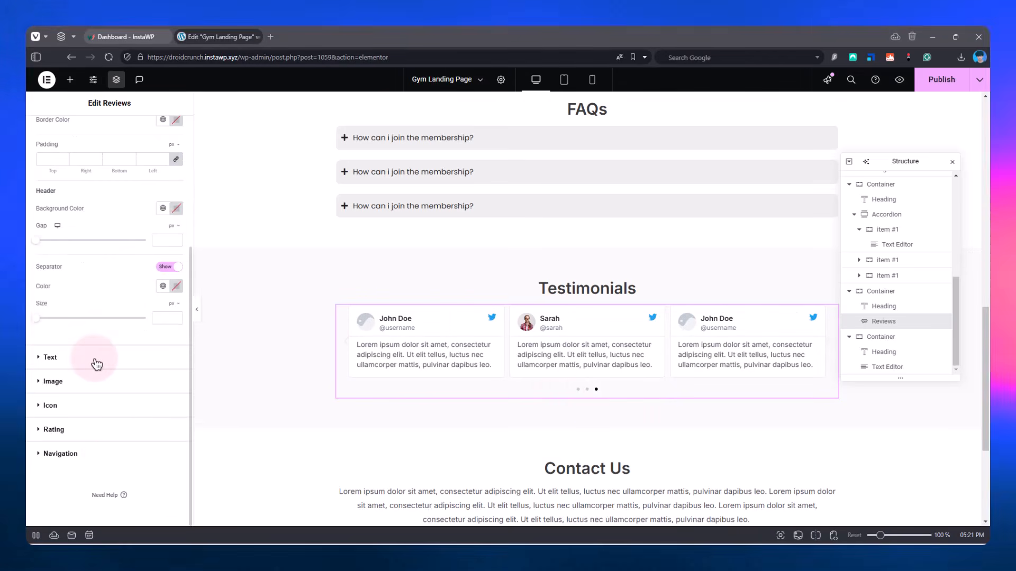
left_click(99, 356)
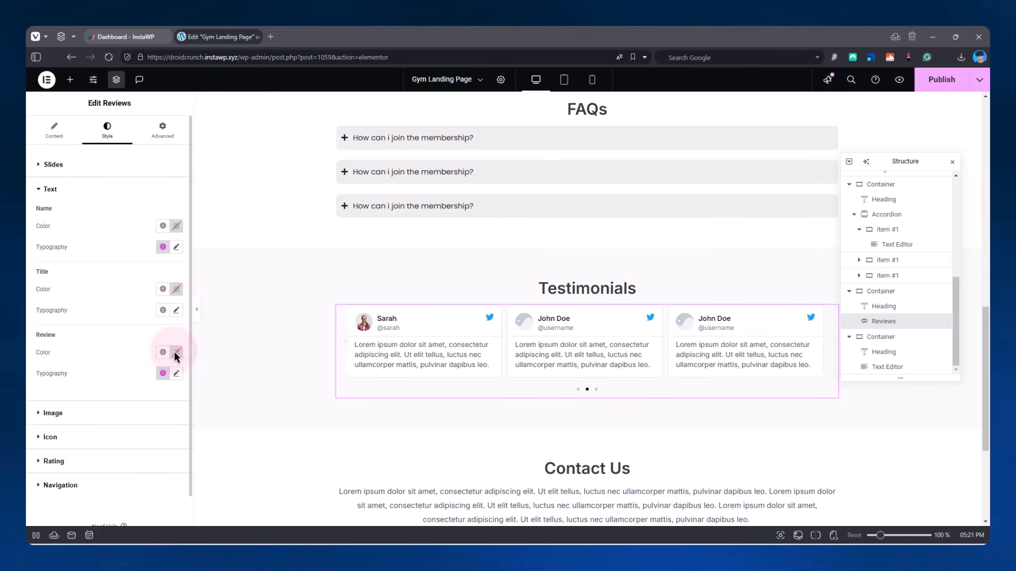
scroll(80, 395, "down", 1)
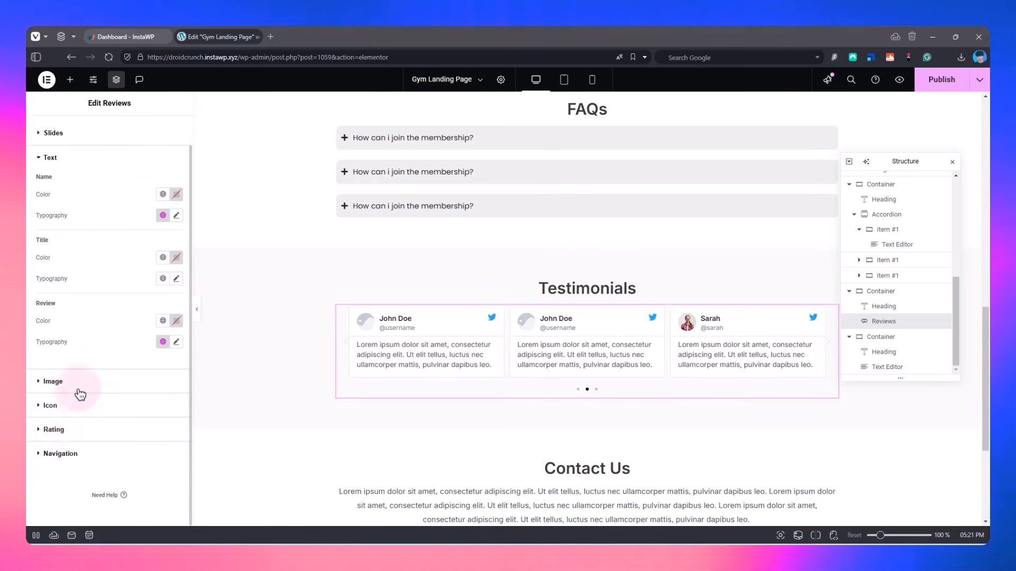
left_click(70, 431)
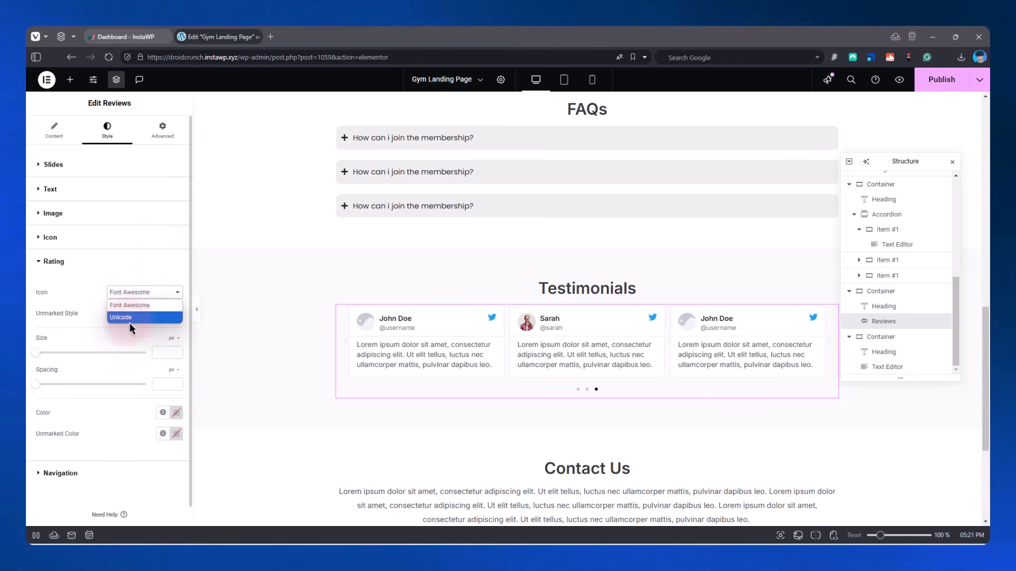
left_click(107, 332)
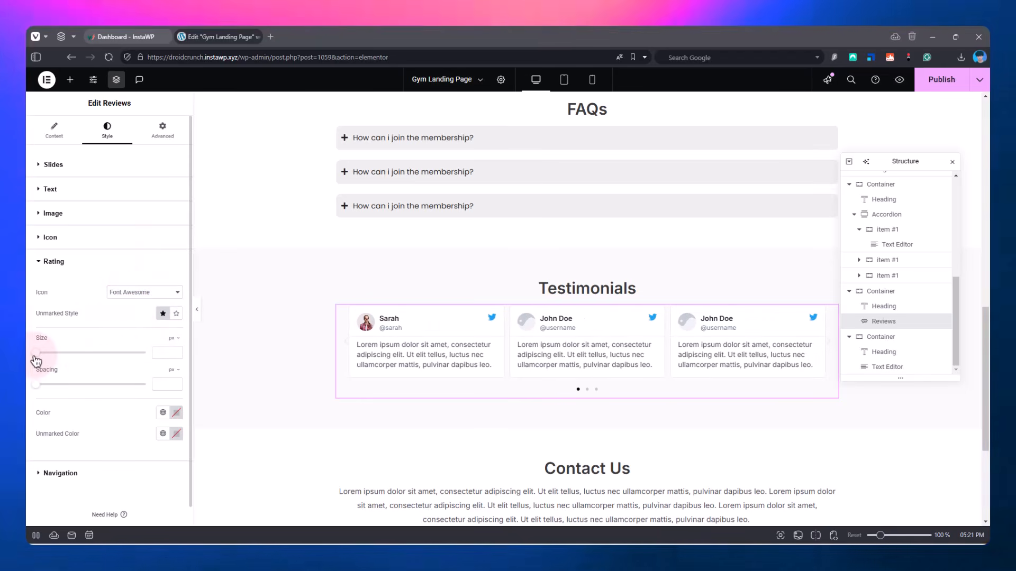
- Set the Reviews navigation arrow size to 26 px and the slides' width to 95%
left_click(73, 474)
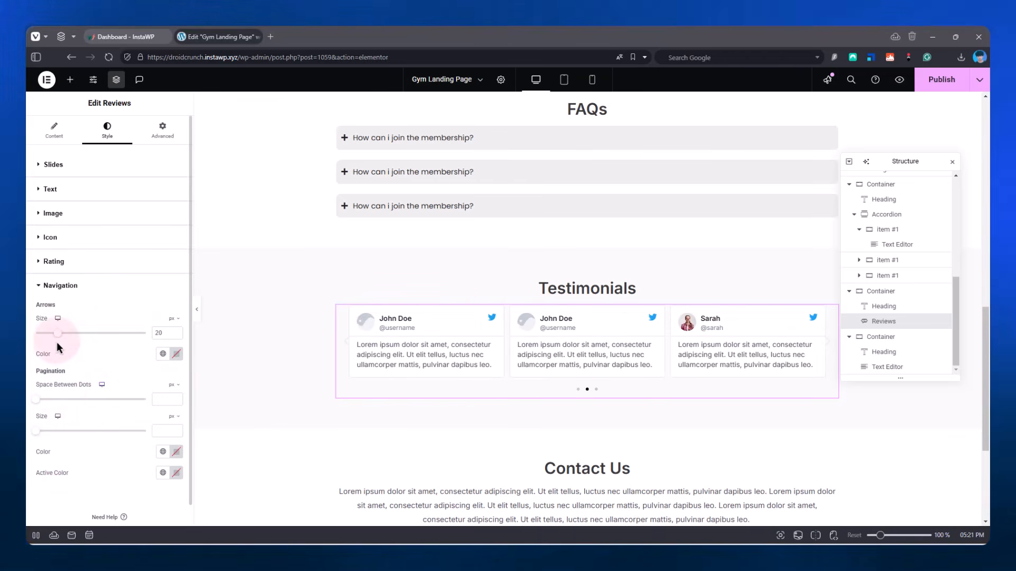
left_click_drag(62, 339, 65, 337)
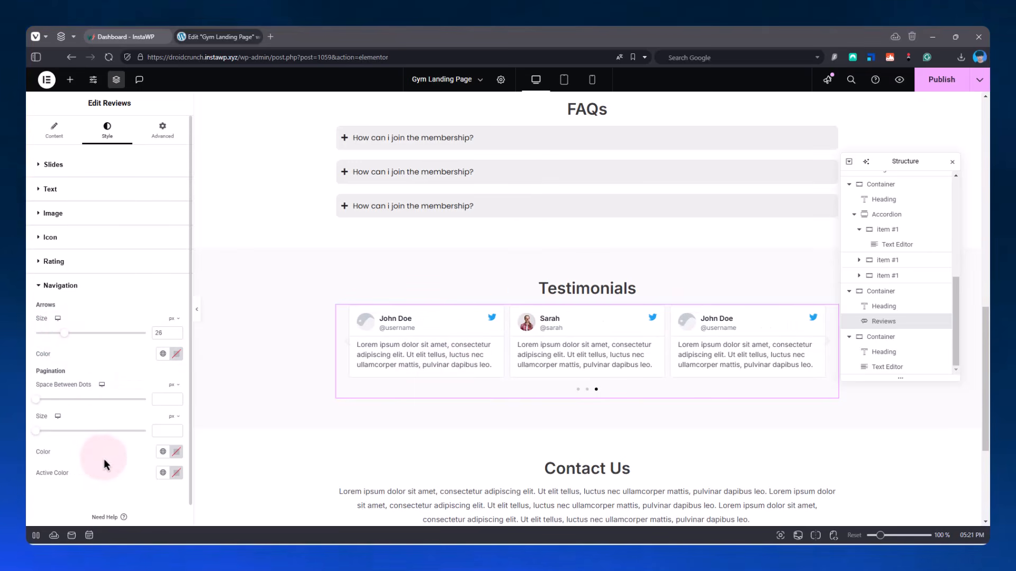
left_click(53, 129)
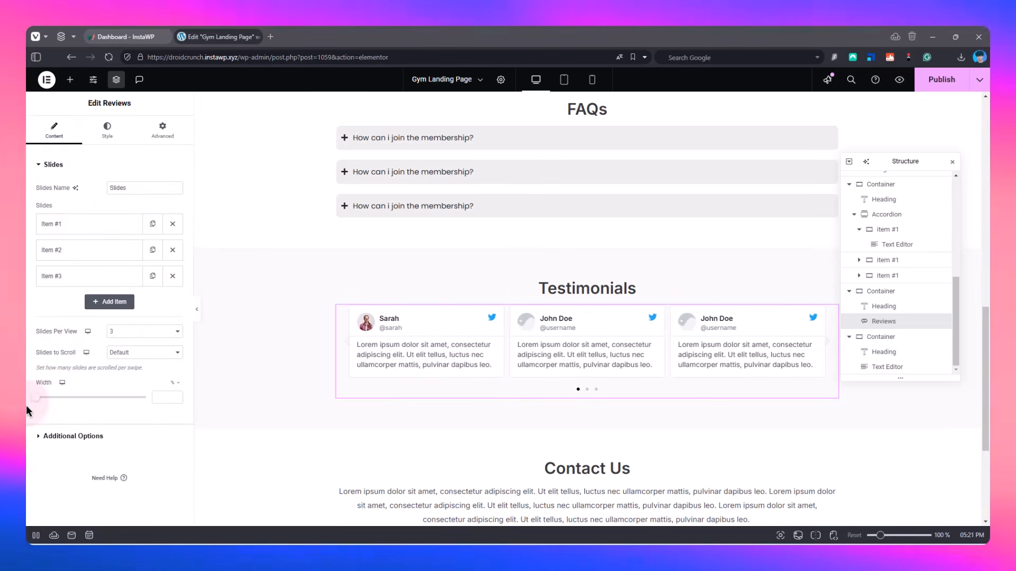
left_click_drag(38, 399, 136, 399)
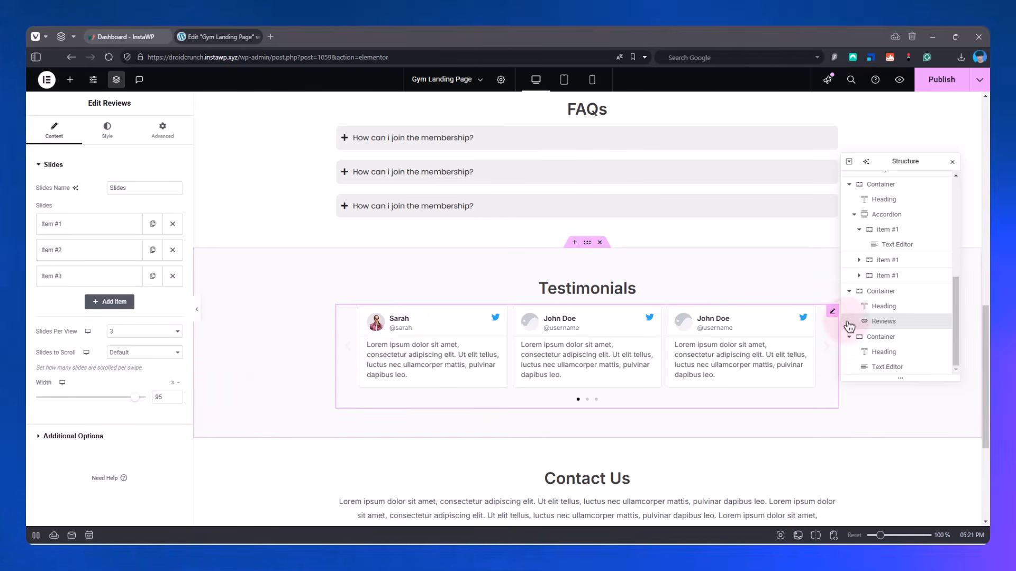
left_click(826, 346)
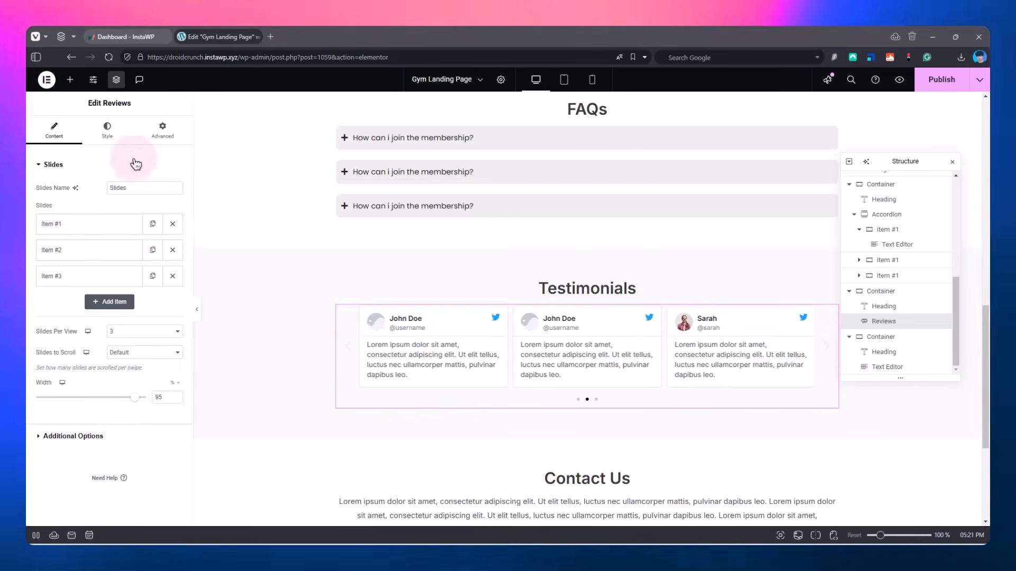
- Try a light red color on the Reviews widget's pagination dots
left_click(107, 130)
scroll(70, 502, "down", 3)
left_click(66, 455)
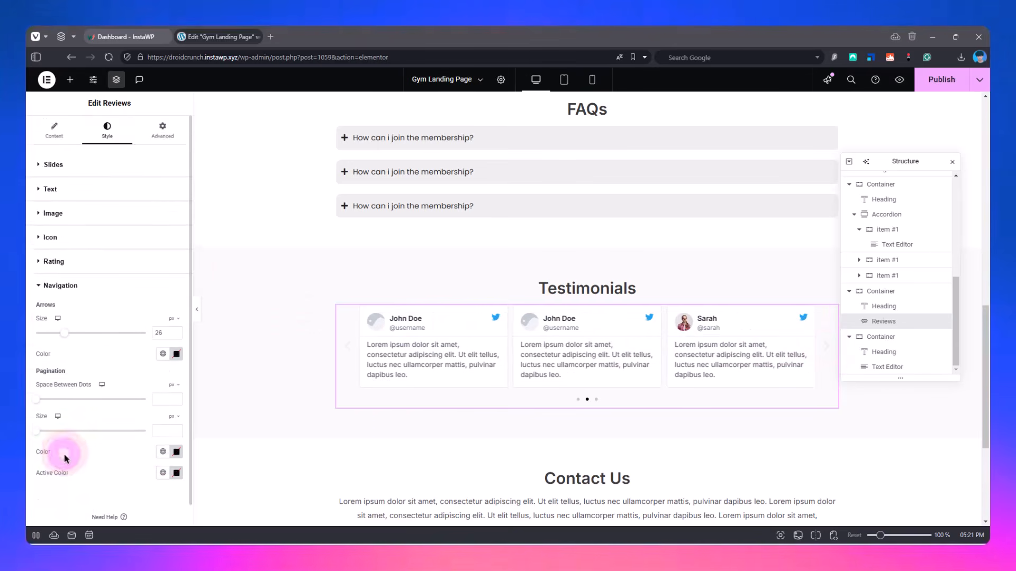
scroll(79, 450, "down", 1)
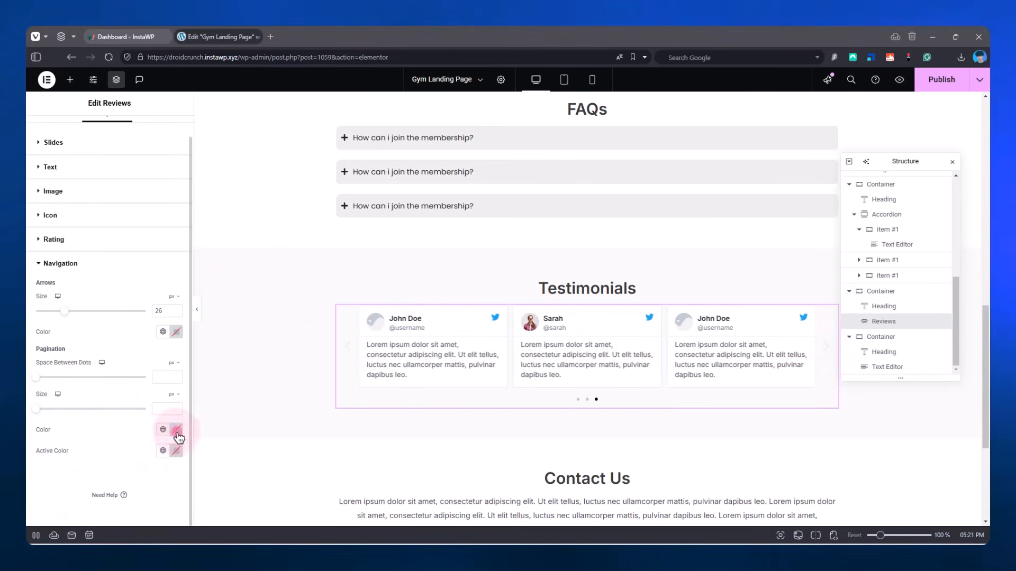
left_click(176, 430)
left_click_drag(158, 324, 168, 307)
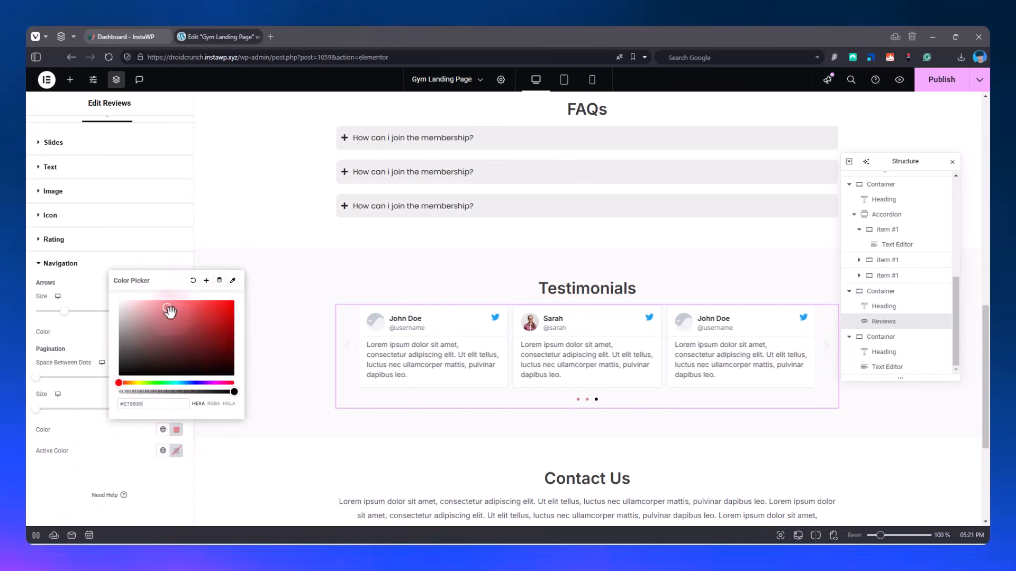
left_click(118, 438)
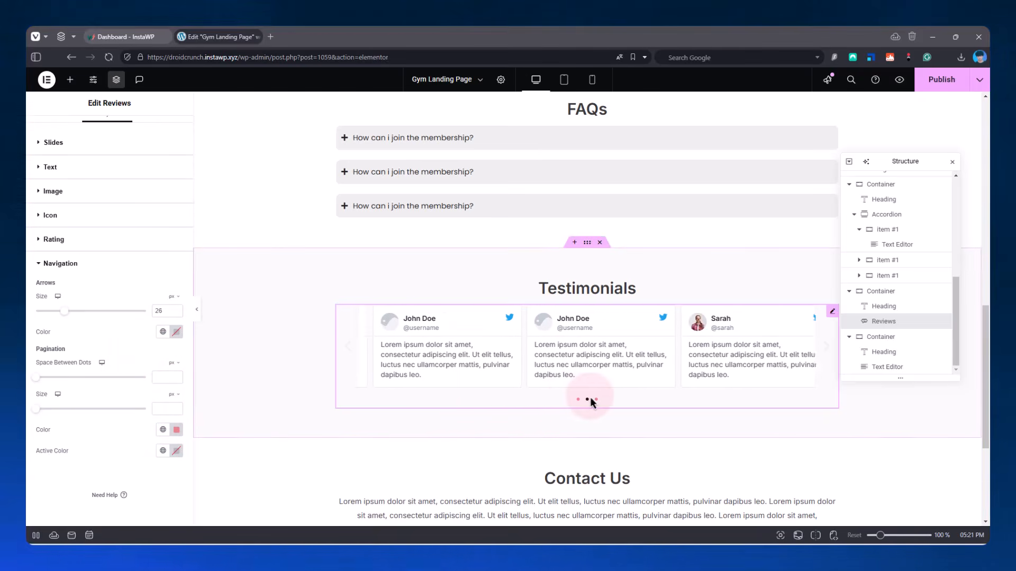
- Set the pagination dots' color to the global Theme Color 7 and their active color to Theme Color 8
left_click(163, 430)
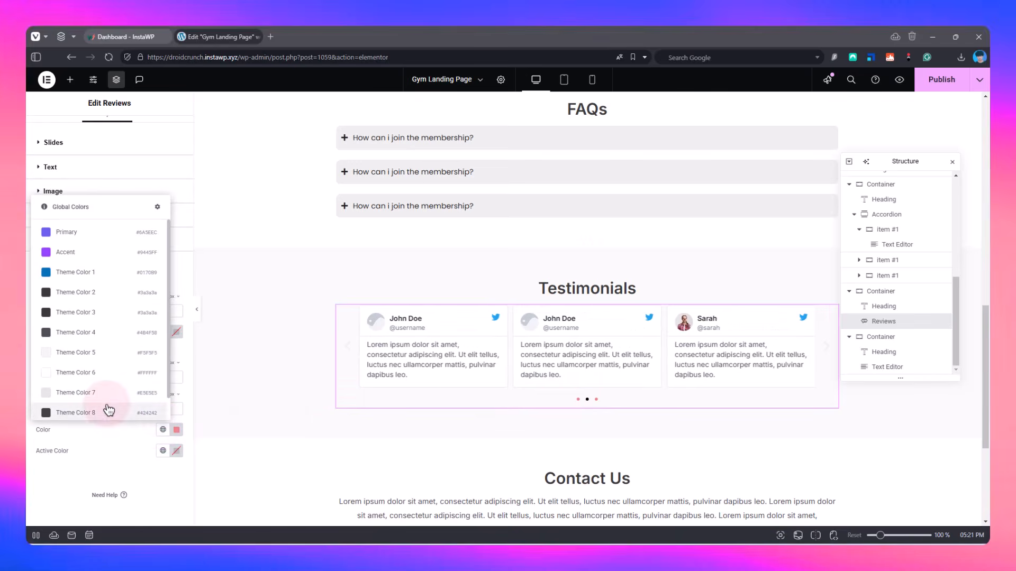
left_click(85, 292)
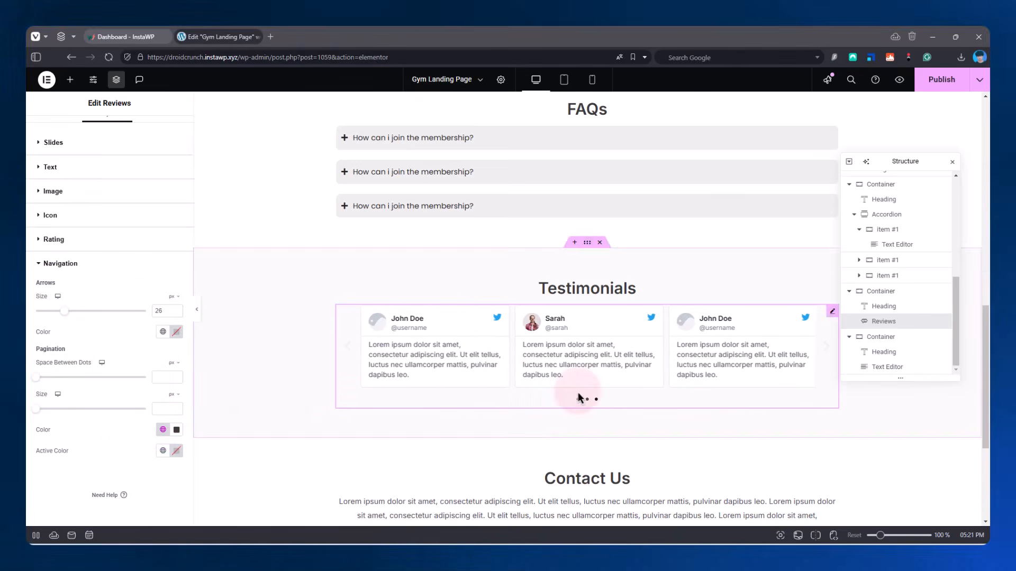
left_click(168, 452)
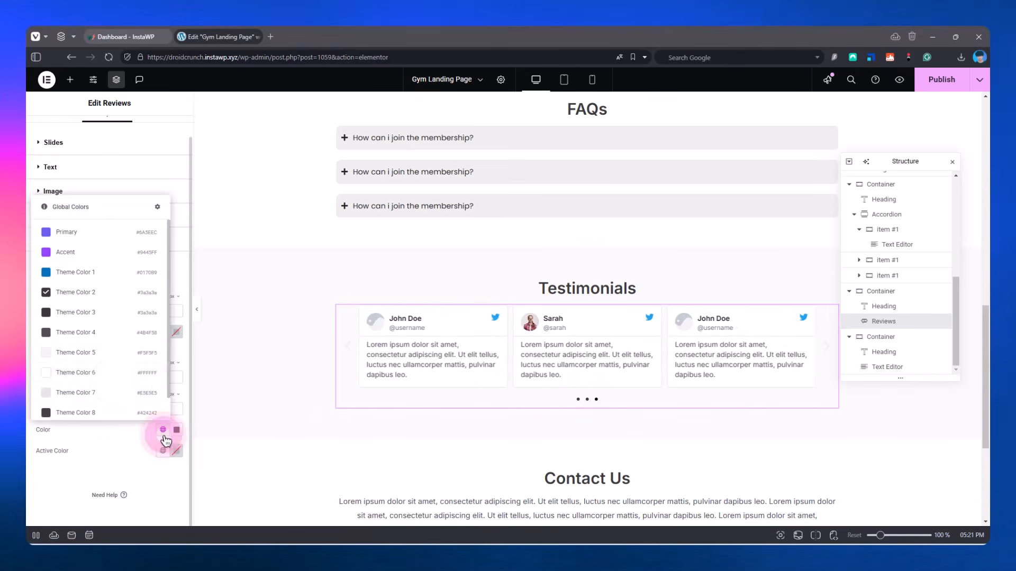
left_click(108, 388)
left_click(162, 451)
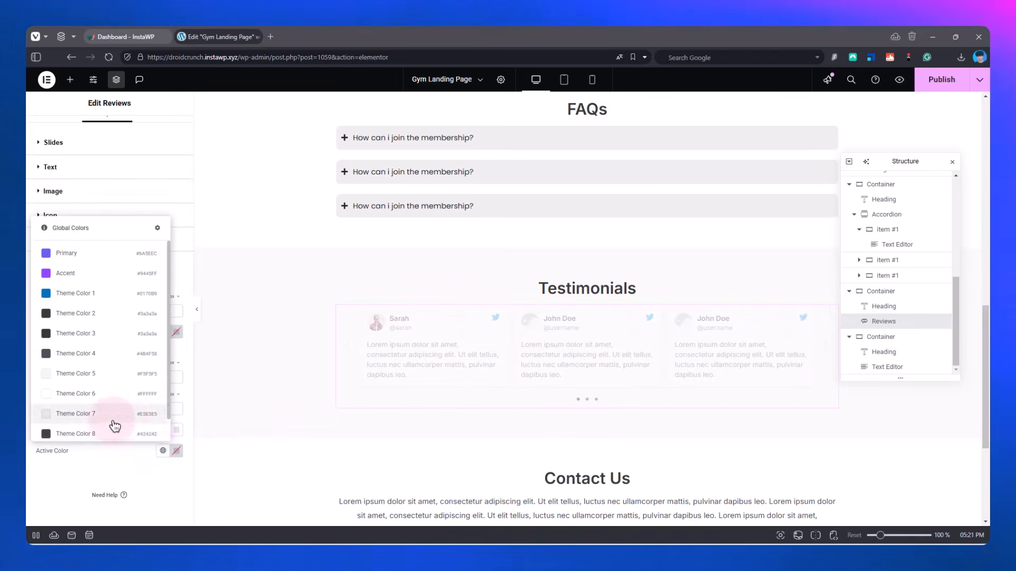
left_click(113, 423)
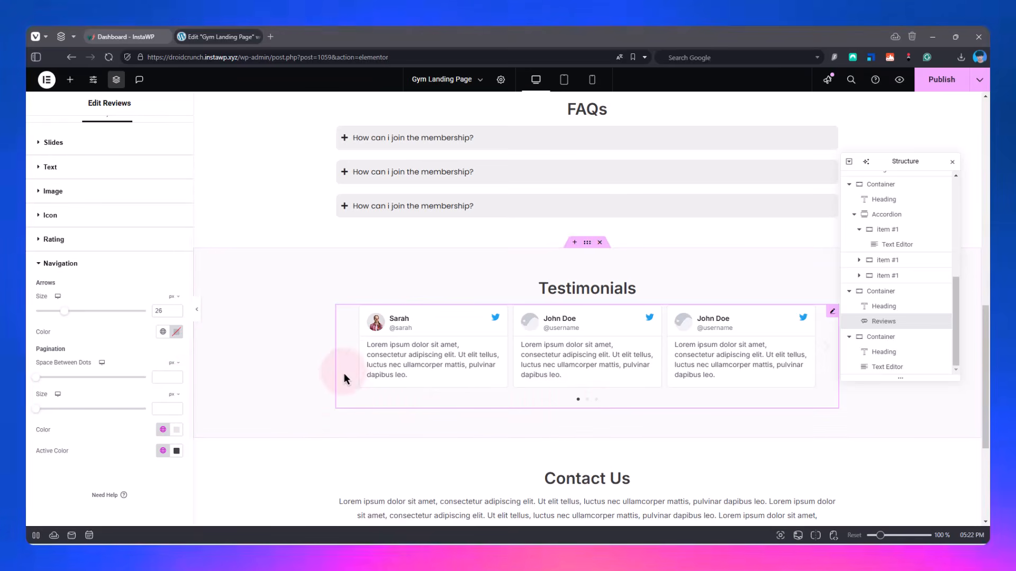
- Set the Reviews navigation arrows' color to gray #888888 and preview the page with the editing panel hidden
left_click(178, 334)
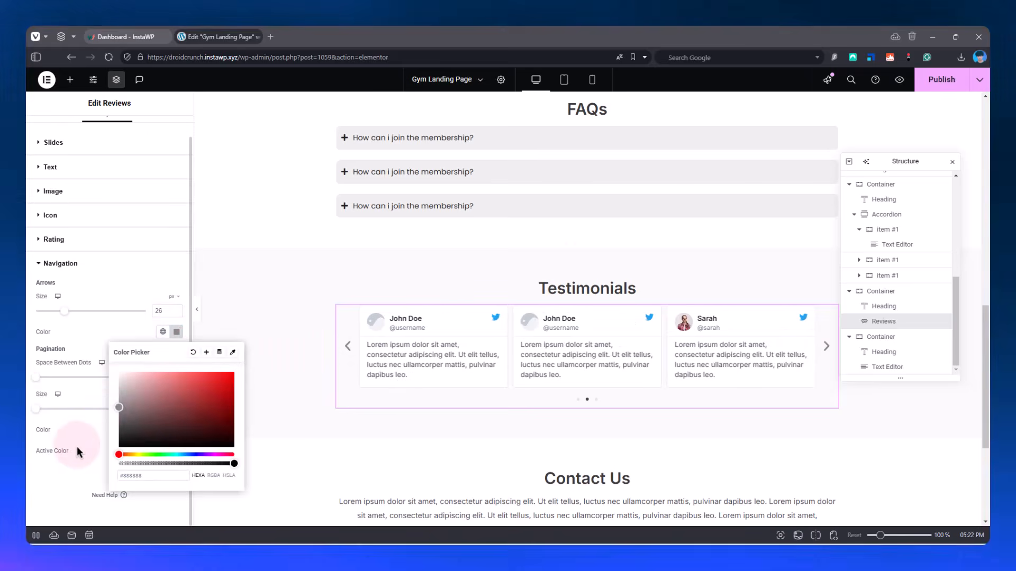
left_click(121, 440)
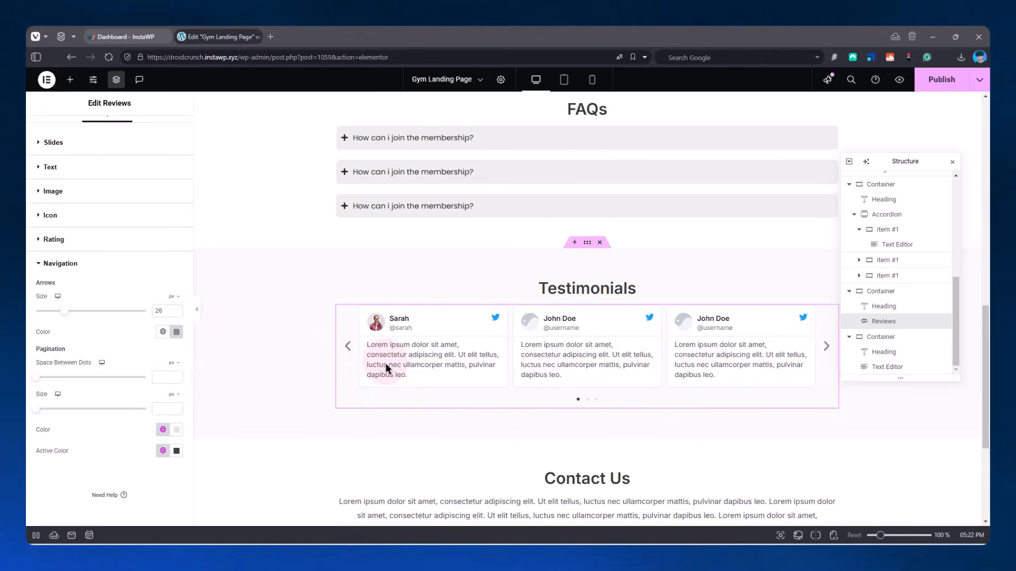
left_click(196, 311)
scroll(545, 336, "up", 15)
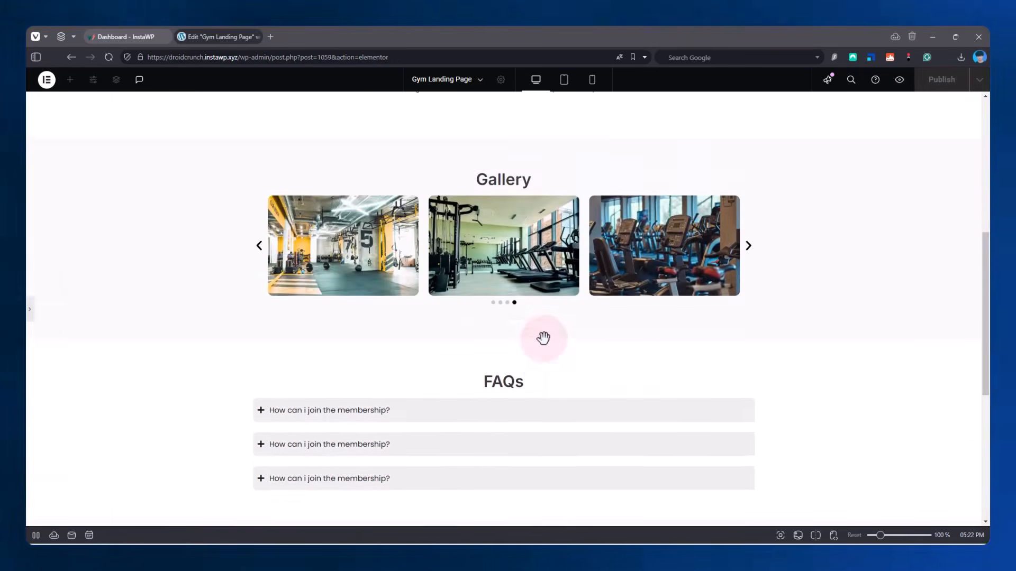
- Add a Form widget to the Contact Us section, directly below its heading
scroll(551, 344, "down", 6)
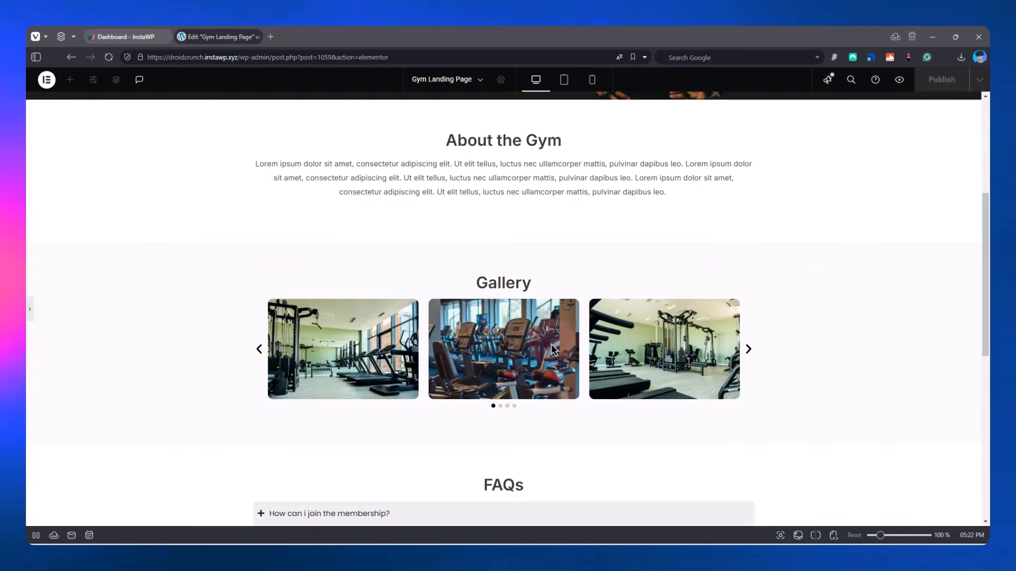
scroll(551, 349, "down", 6)
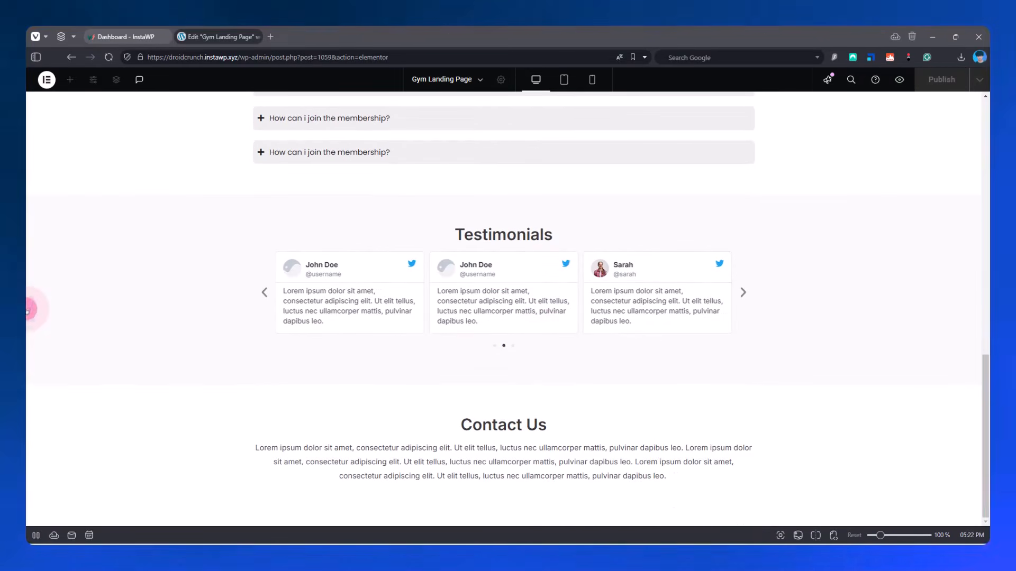
left_click(30, 309)
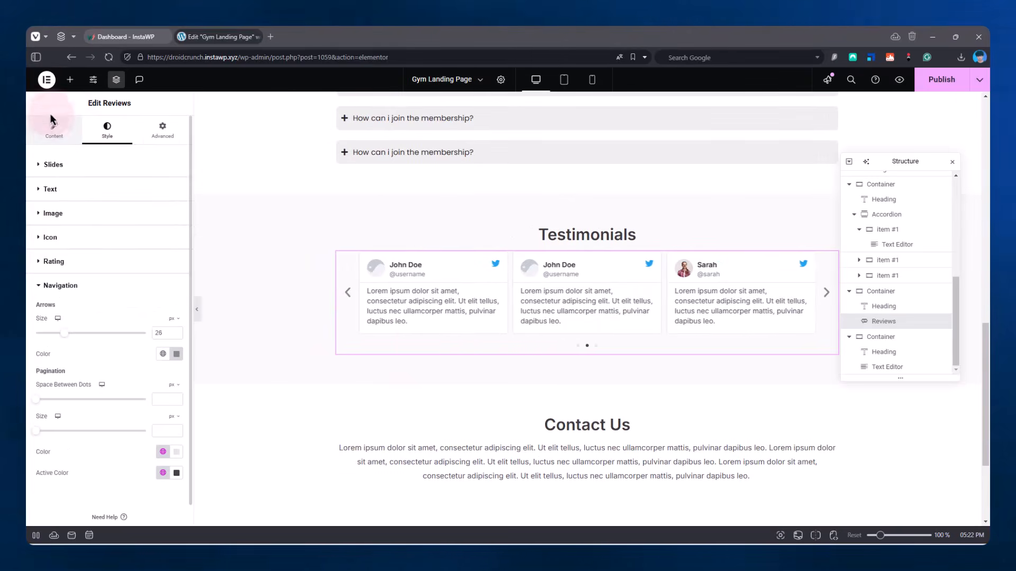
left_click(70, 79)
type("t")
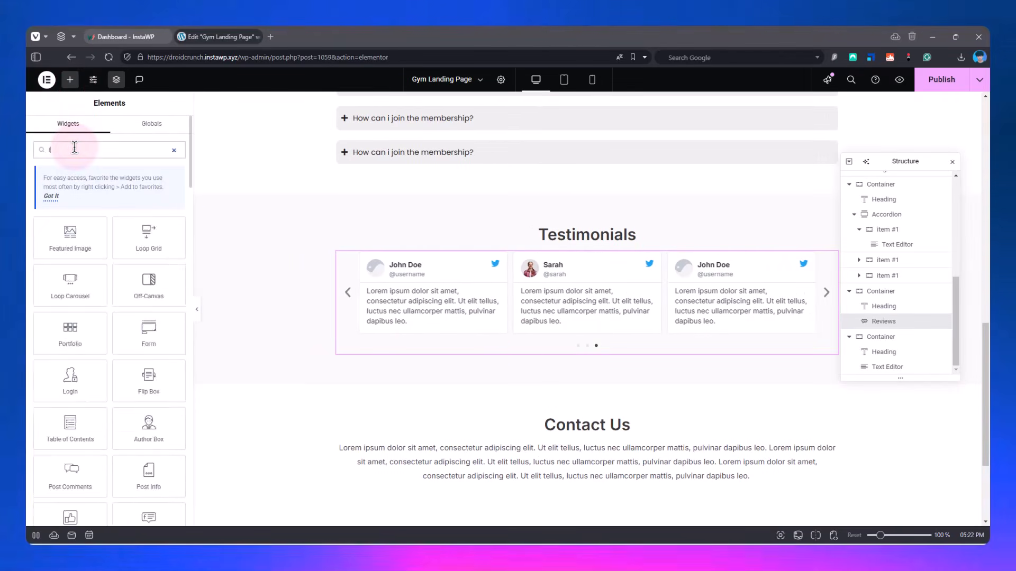
type("orm")
left_click_drag(70, 233, 571, 458)
- Delete the placeholder lorem ipsum text editor below the contact form
scroll(615, 477, "down", 5)
right_click(614, 421)
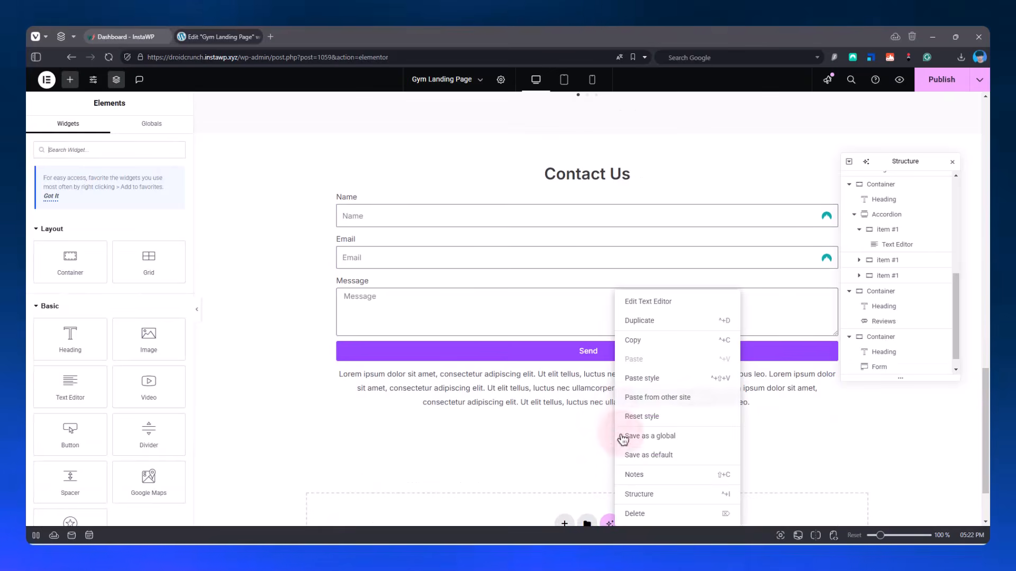
left_click(638, 511)
scroll(628, 510, "up", 2)
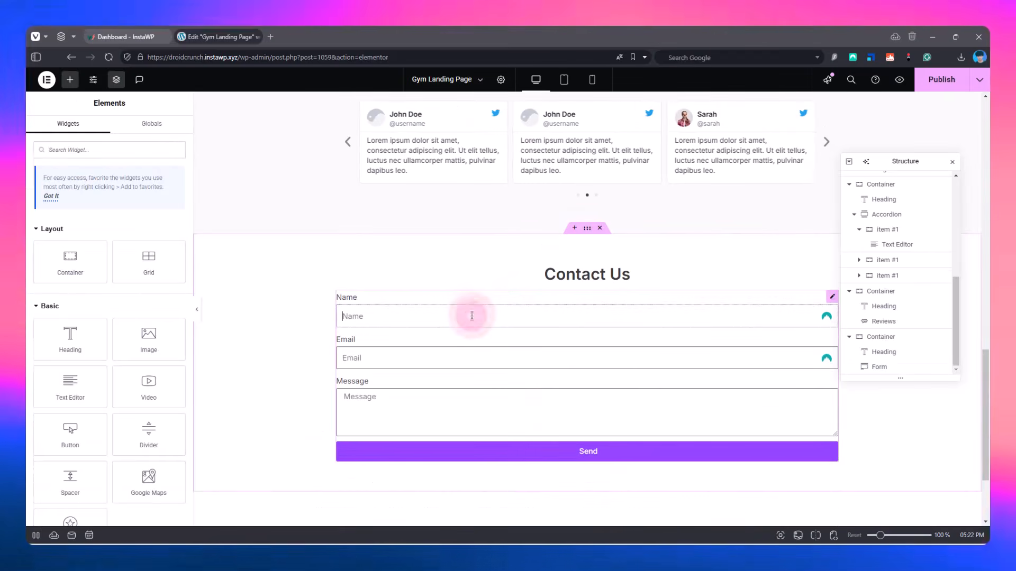
- Set the contact form fields' border width to 0 on all sides and their background color to gray #CACACA
left_click(469, 317)
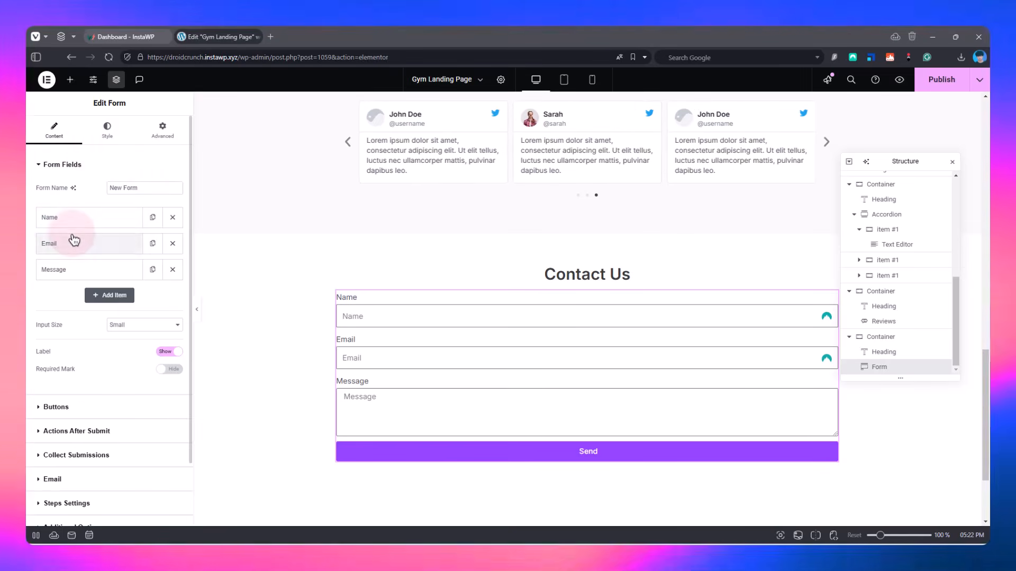
left_click(106, 130)
left_click(80, 458)
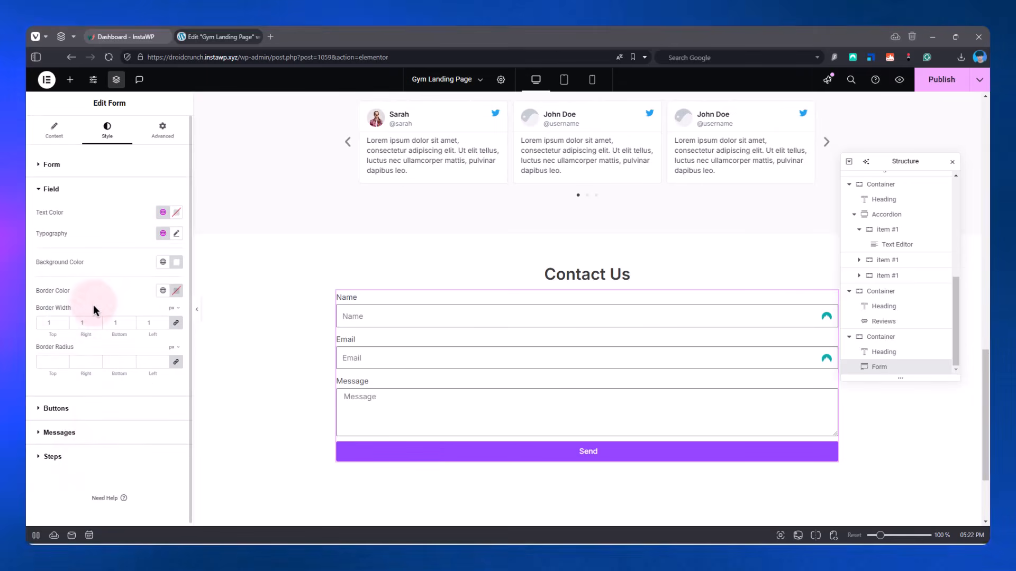
left_click(63, 323)
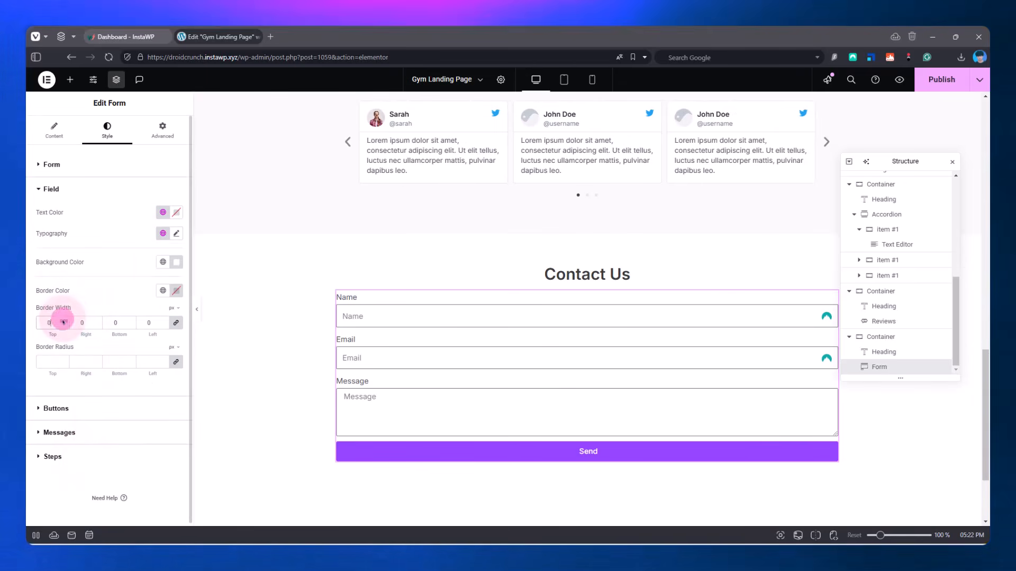
left_click(176, 262)
left_click_drag(136, 333, 92, 317)
left_click_drag(79, 283, 74, 274)
- Hide the contact form's field labels and set the Contact Us container's boxed width to 500 px
left_click(51, 135)
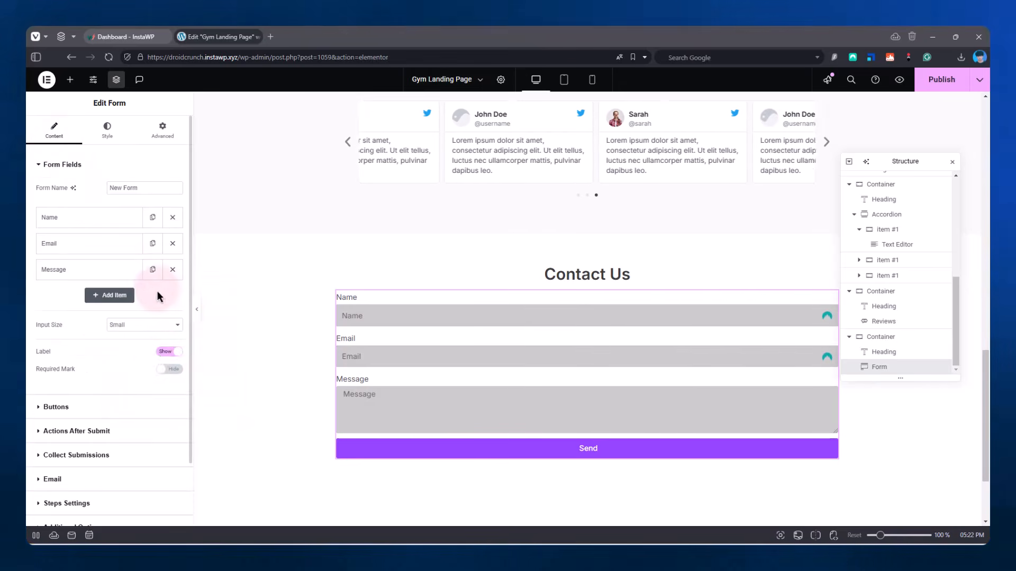
left_click(167, 351)
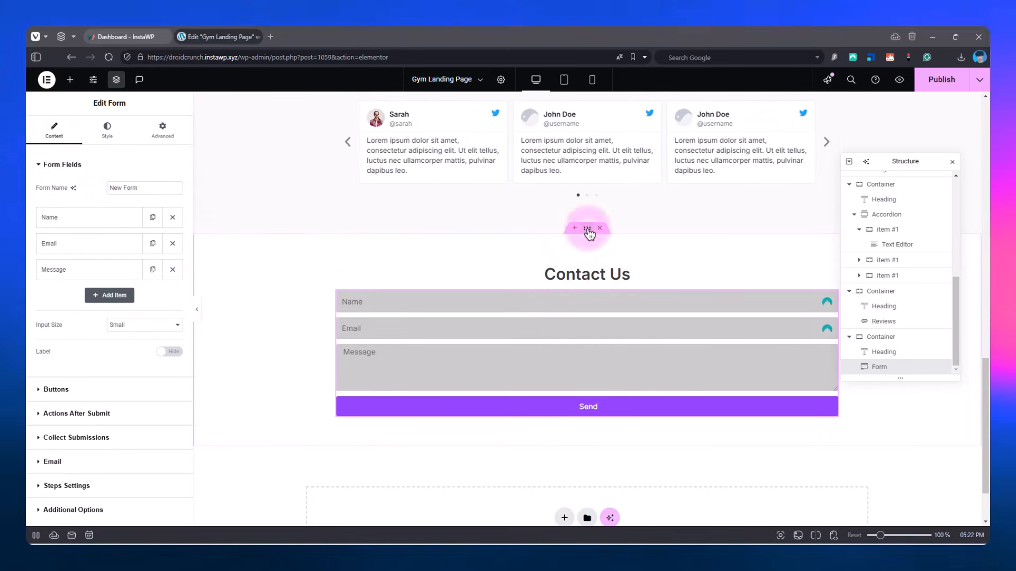
left_click(587, 229)
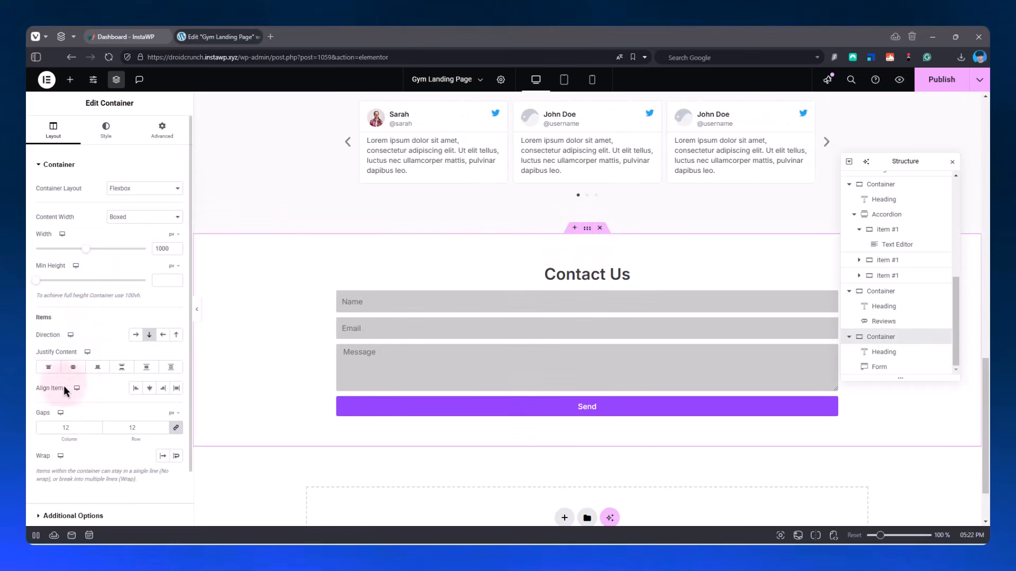
left_click_drag(86, 249, 29, 248)
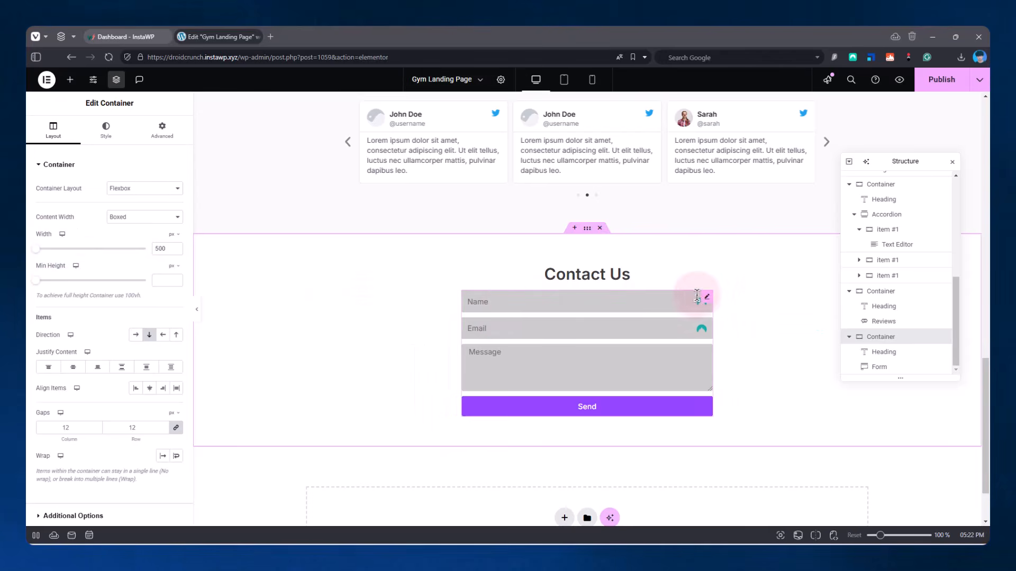
- Change the contact form fields' background color to light gray #E9E9E9 and publish the page
left_click(637, 291)
left_click(106, 129)
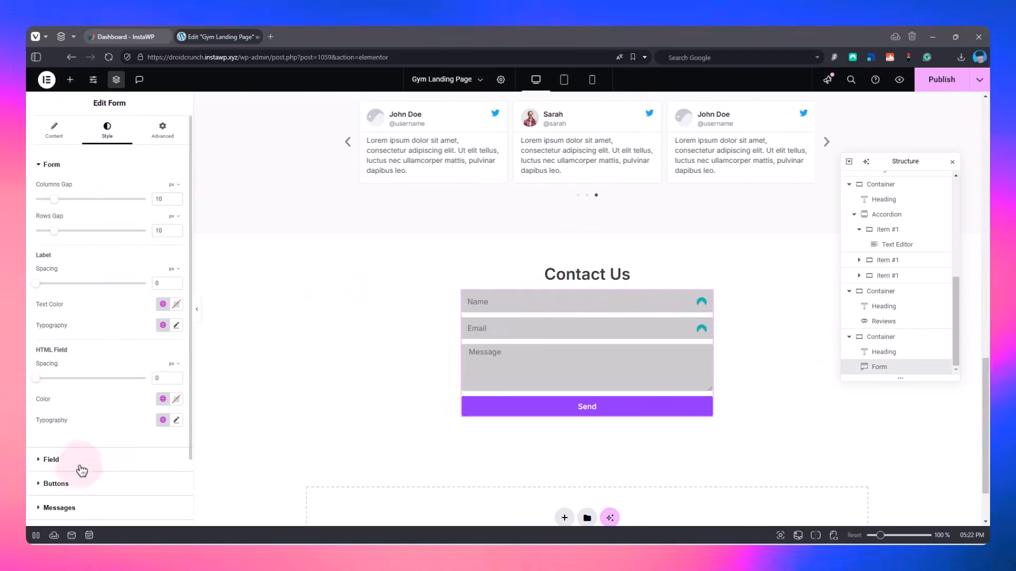
left_click(52, 459)
left_click(175, 263)
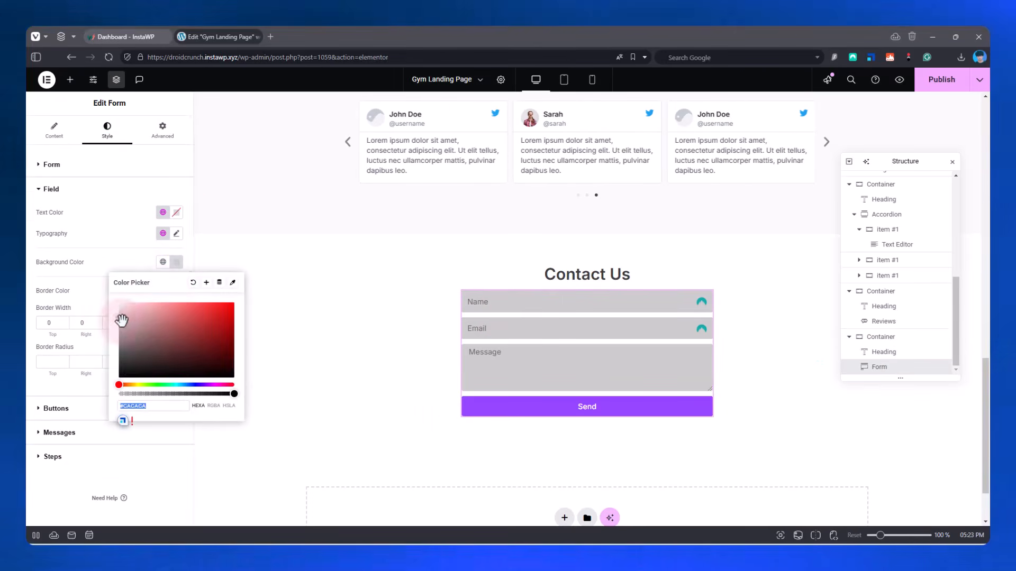
left_click_drag(123, 318, 101, 311)
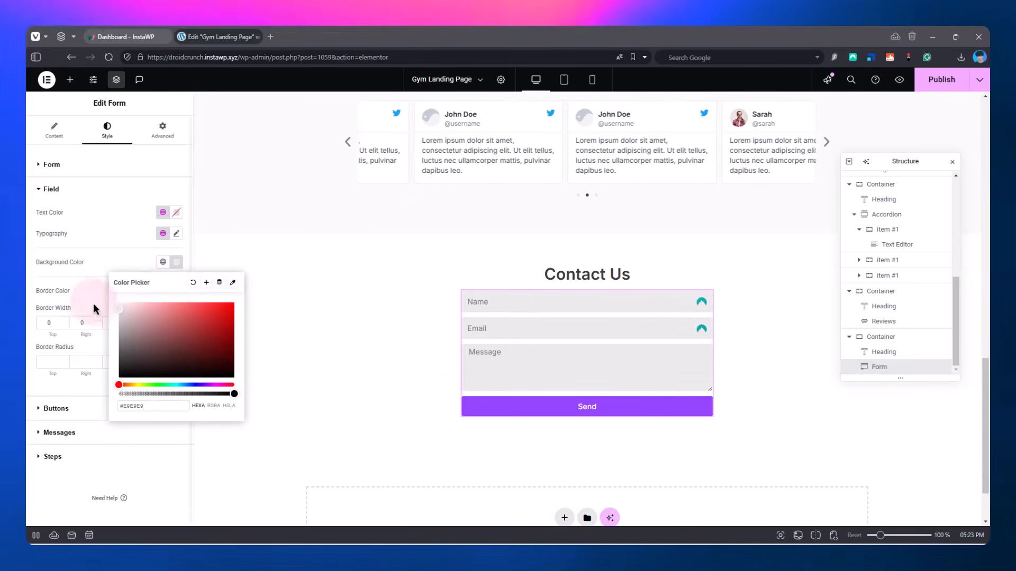
left_click(93, 305)
left_click(931, 86)
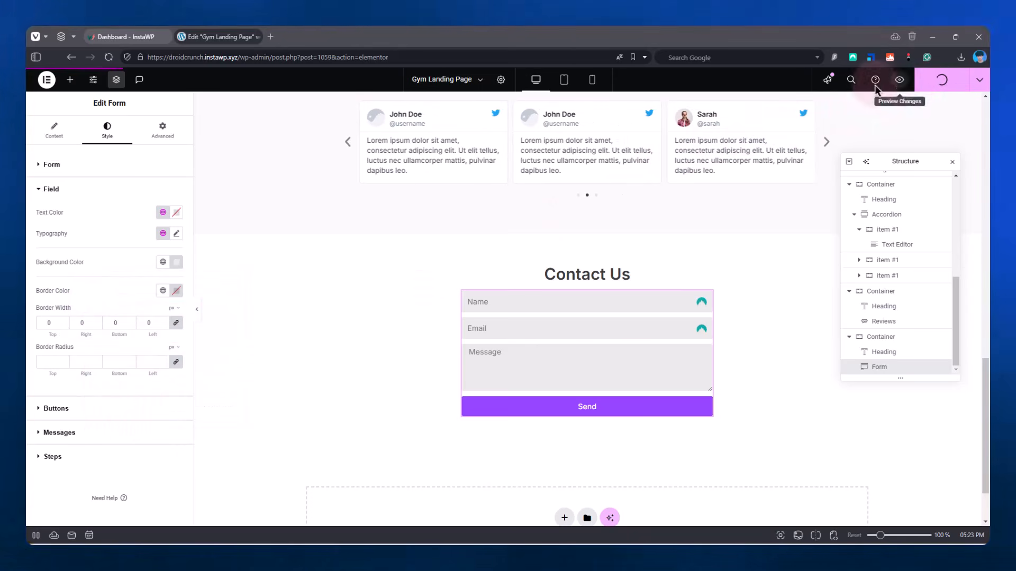
- Add an Icon widget to the hero section between the intro text and the Join Membership button
scroll(570, 302, "up", 20)
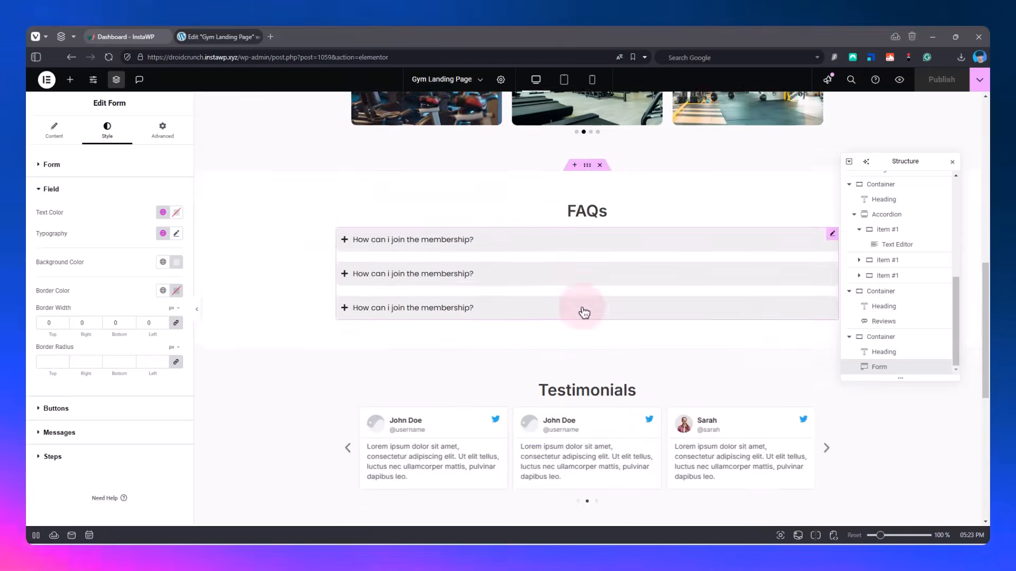
scroll(570, 318, "down", 3)
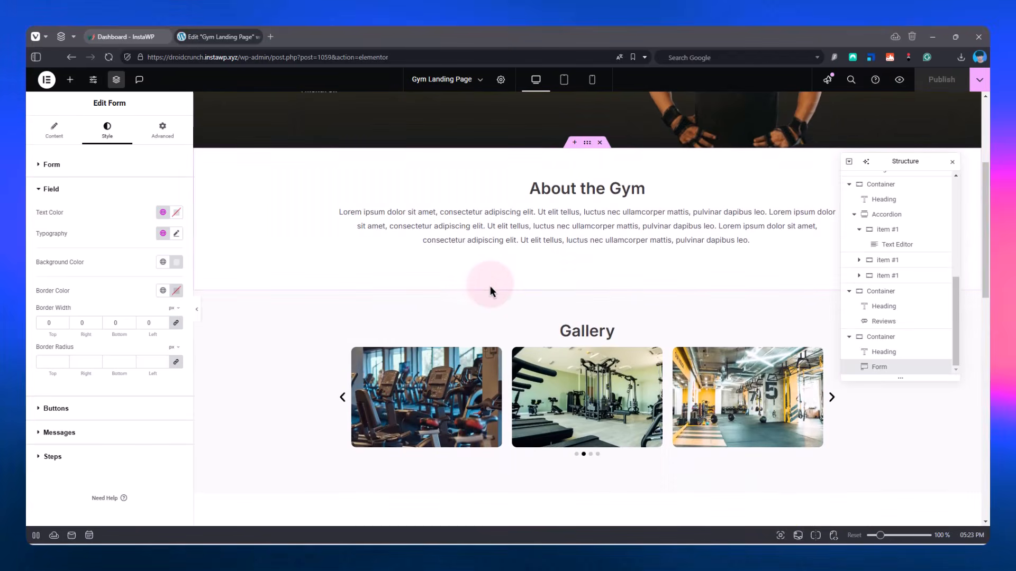
scroll(467, 278, "up", 3)
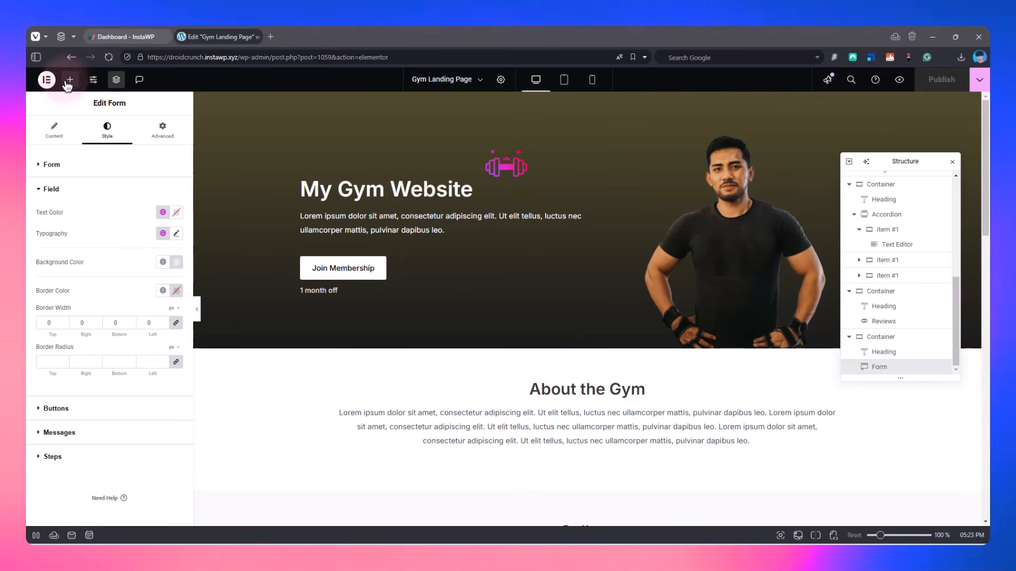
left_click(69, 80)
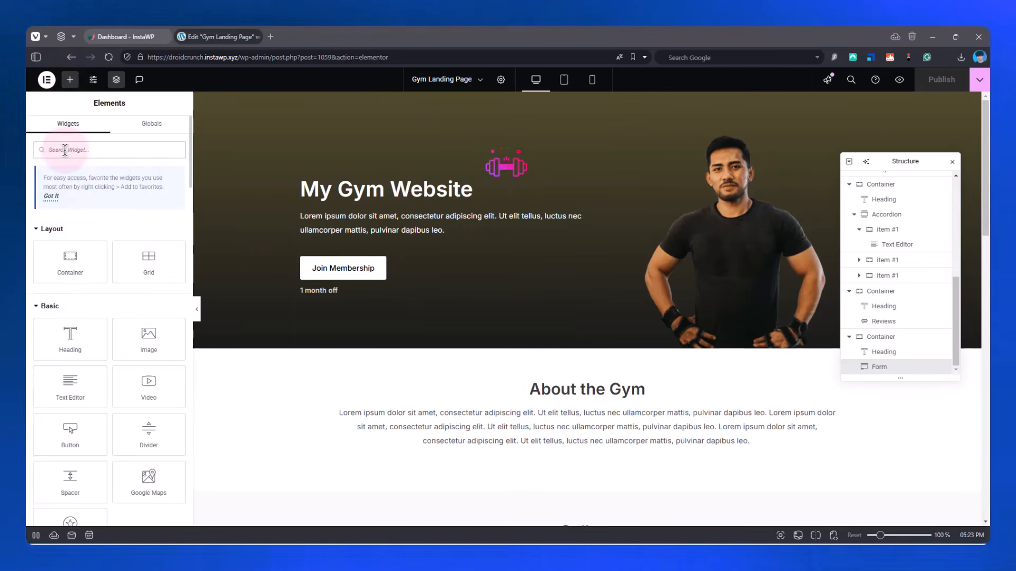
type("icon")
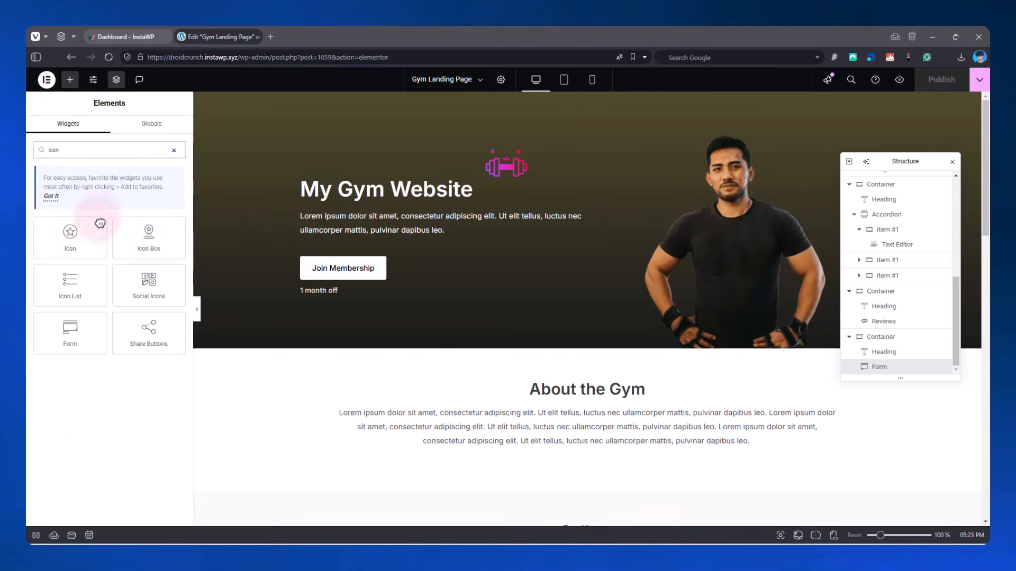
left_click_drag(100, 223, 408, 253)
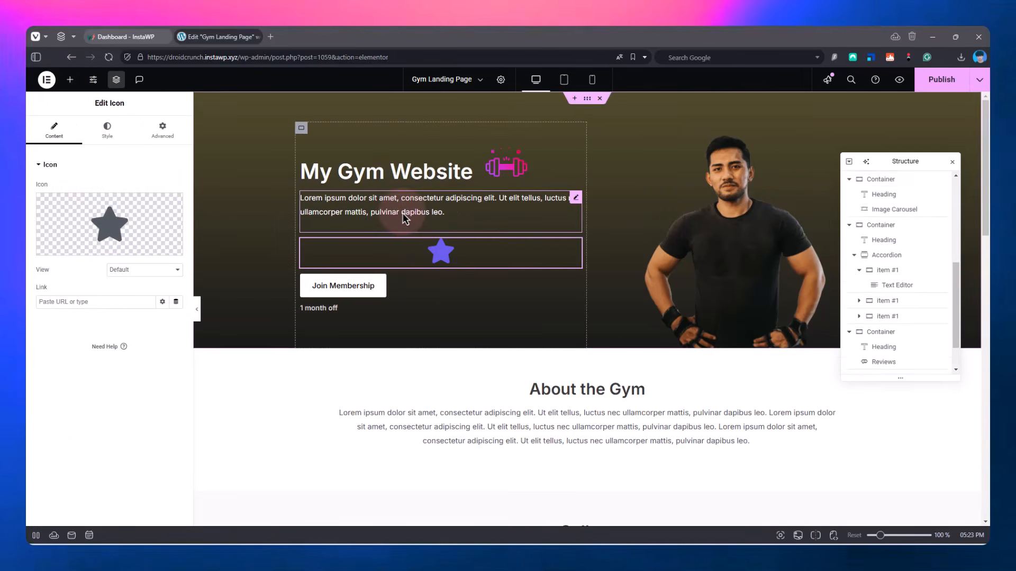
- Add a nested container below the hero text and move the Join Membership button and the star icon into it
left_click(70, 80)
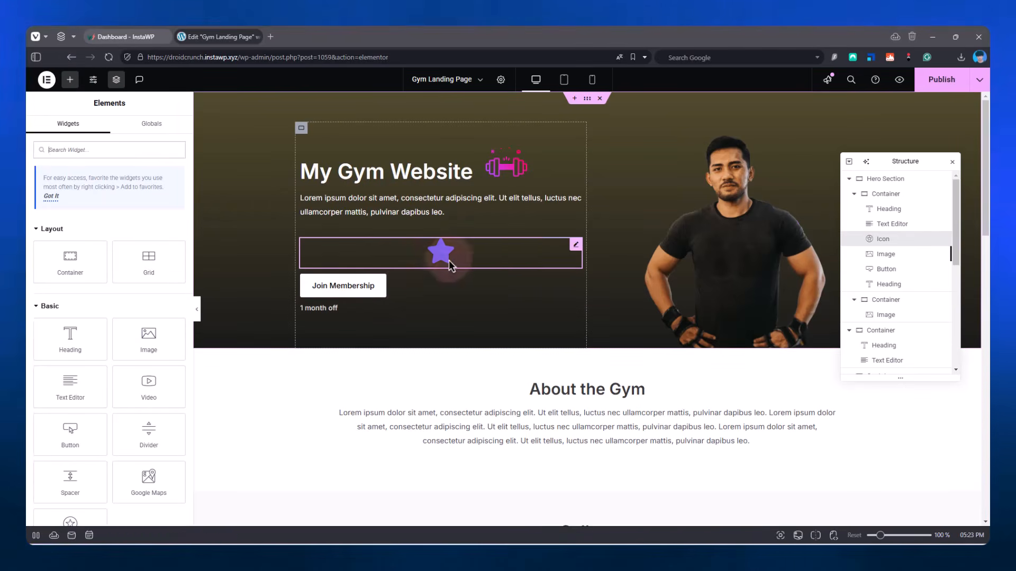
left_click_drag(70, 256, 393, 225)
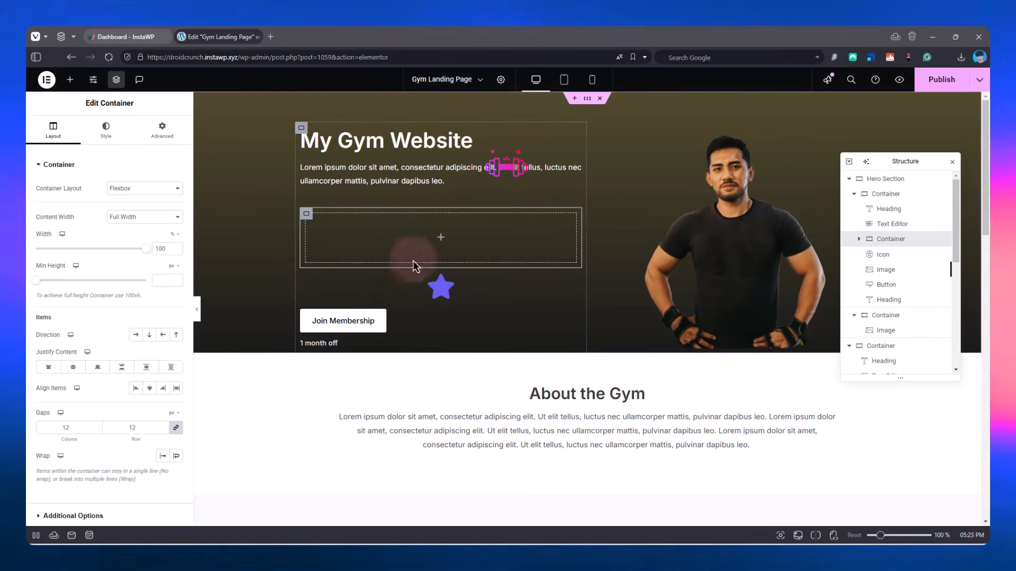
left_click_drag(576, 317, 457, 249)
mouse_move(575, 289)
left_mouse_down()
mouse_move(433, 271)
mouse_move(427, 252)
left_mouse_up()
- Arrange the nested hero container's items in a horizontal row and set its padding to 0 on all sides
left_click(306, 239)
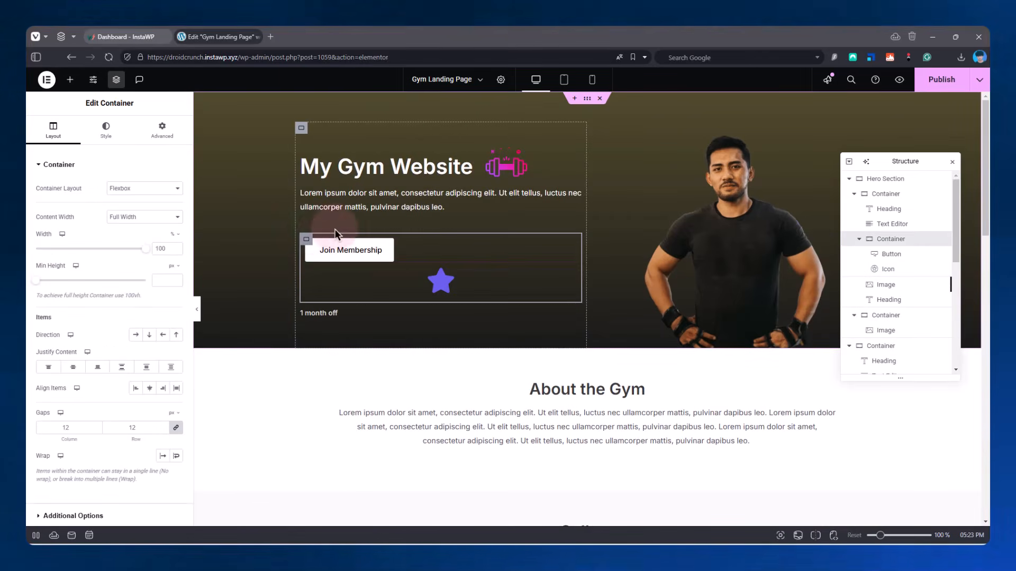
left_click(134, 337)
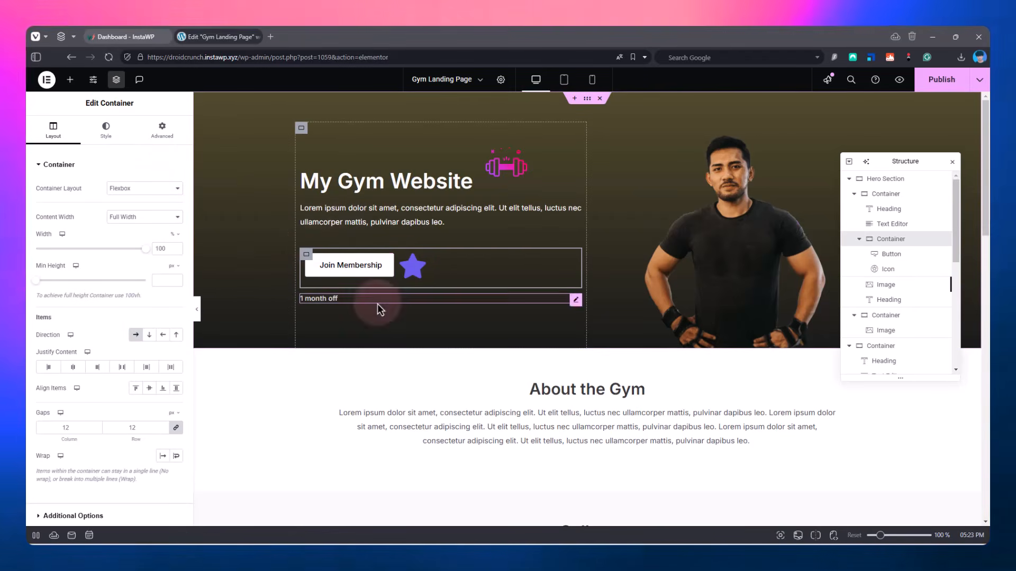
left_click(162, 131)
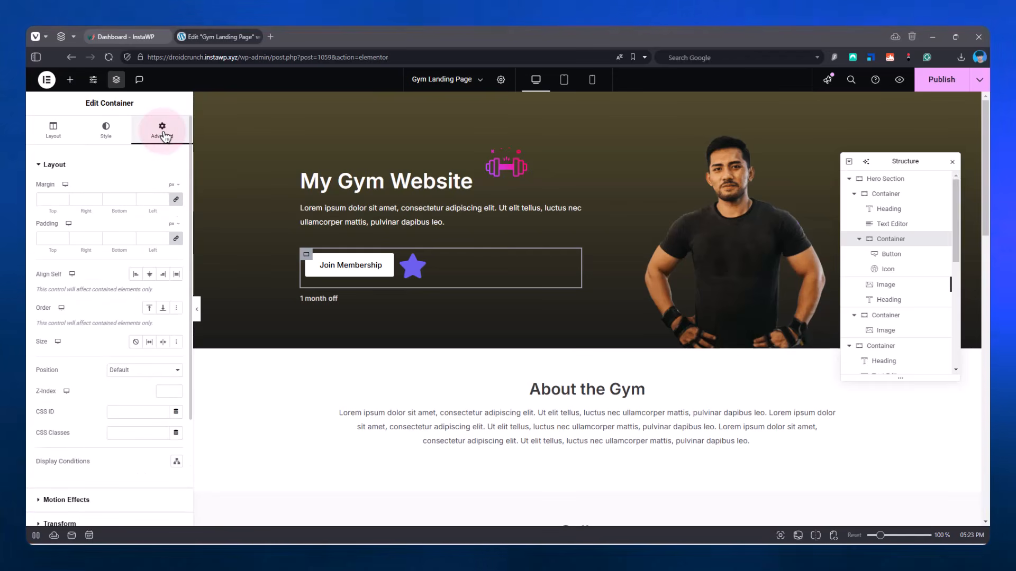
left_click(177, 240)
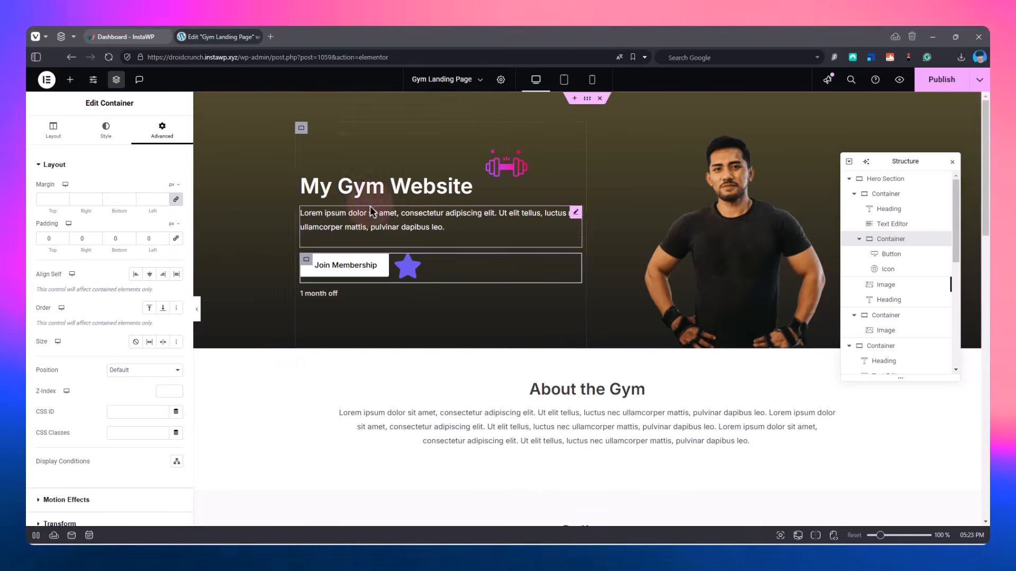
- Replace the star icon beside the Join Membership button with the solid Play circle icon from the icon library
left_click(407, 267)
left_click(109, 211)
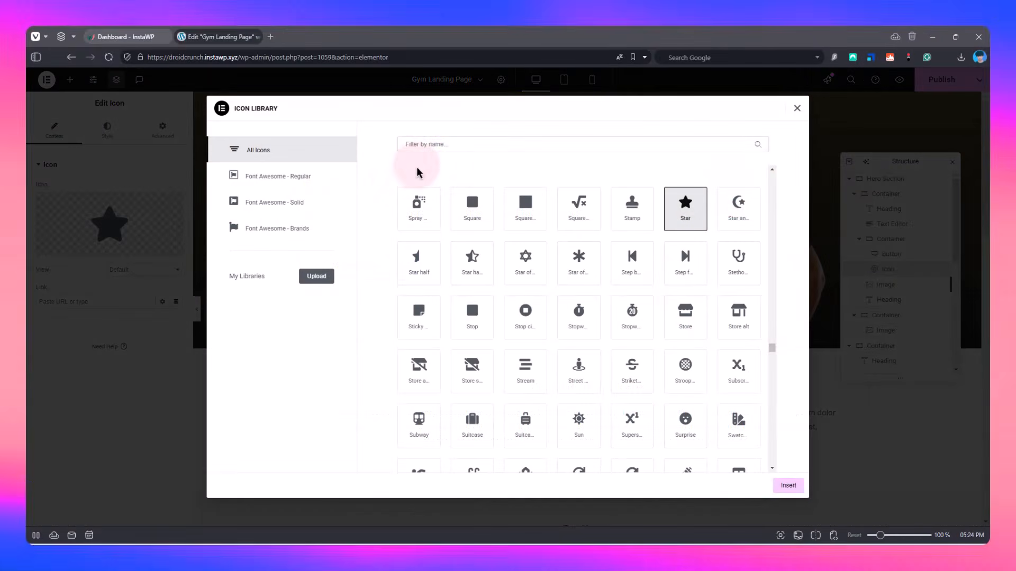
type("play")
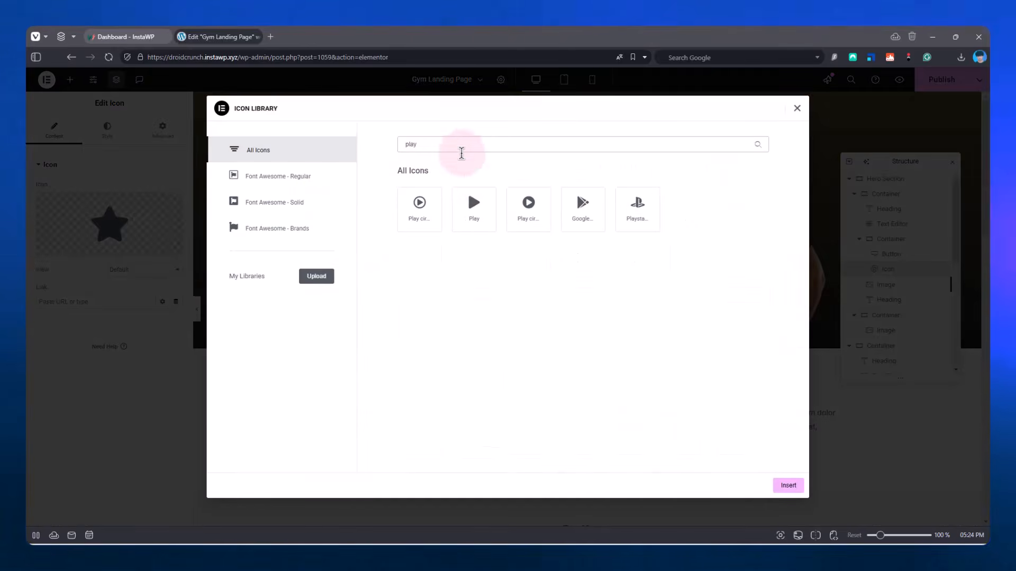
left_click(472, 201)
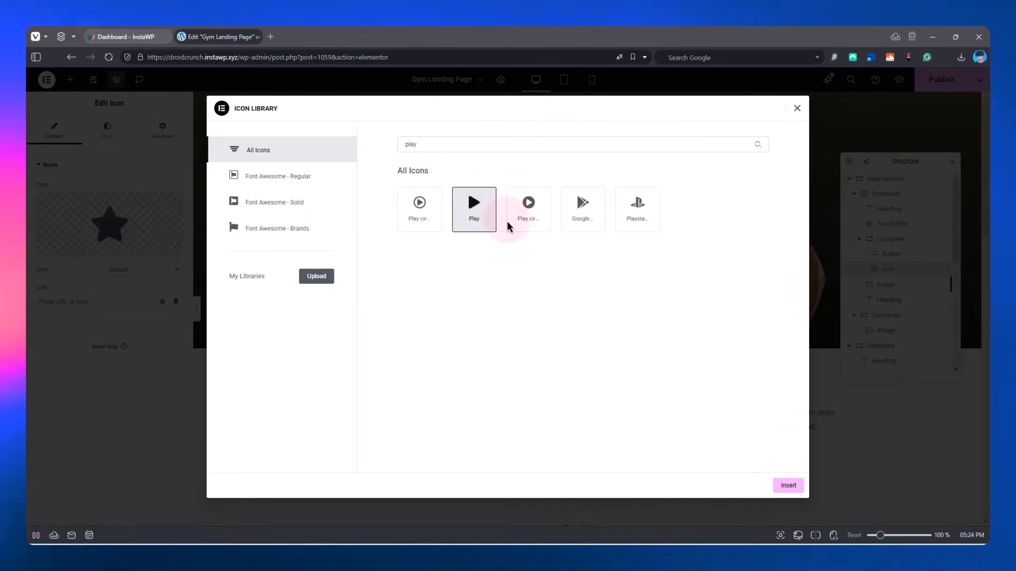
left_click(516, 219)
left_click(789, 486)
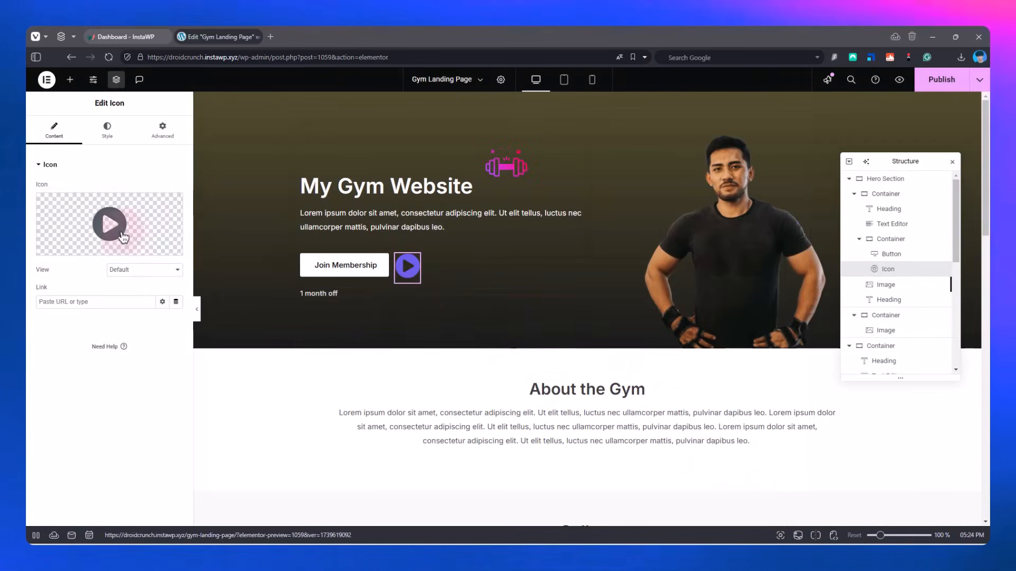
- Change the hero play icon's primary color to a near-white shade
left_click(111, 134)
left_click(176, 230)
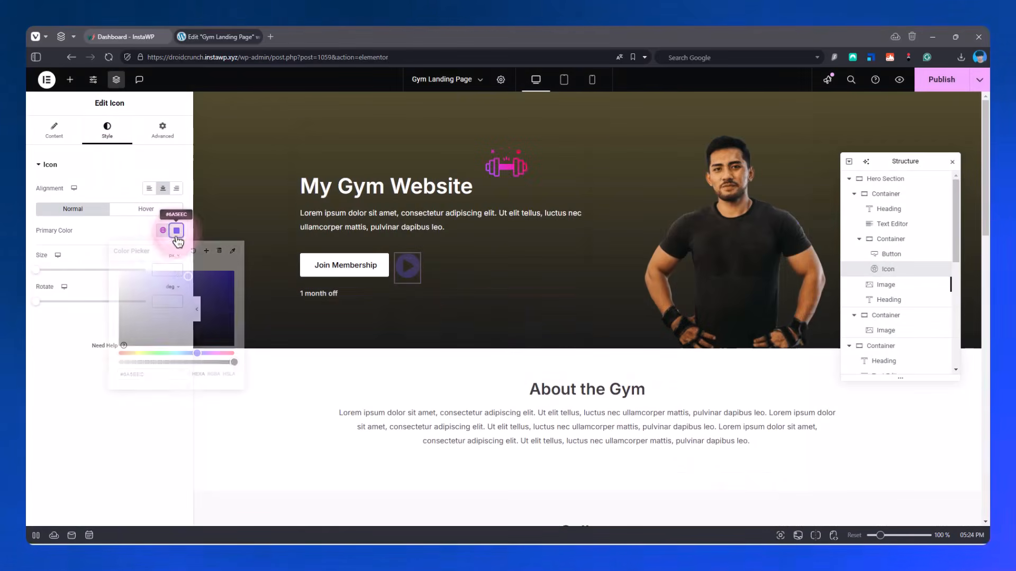
mouse_move(124, 274)
left_mouse_down()
mouse_move(107, 256)
mouse_move(122, 260)
left_mouse_up()
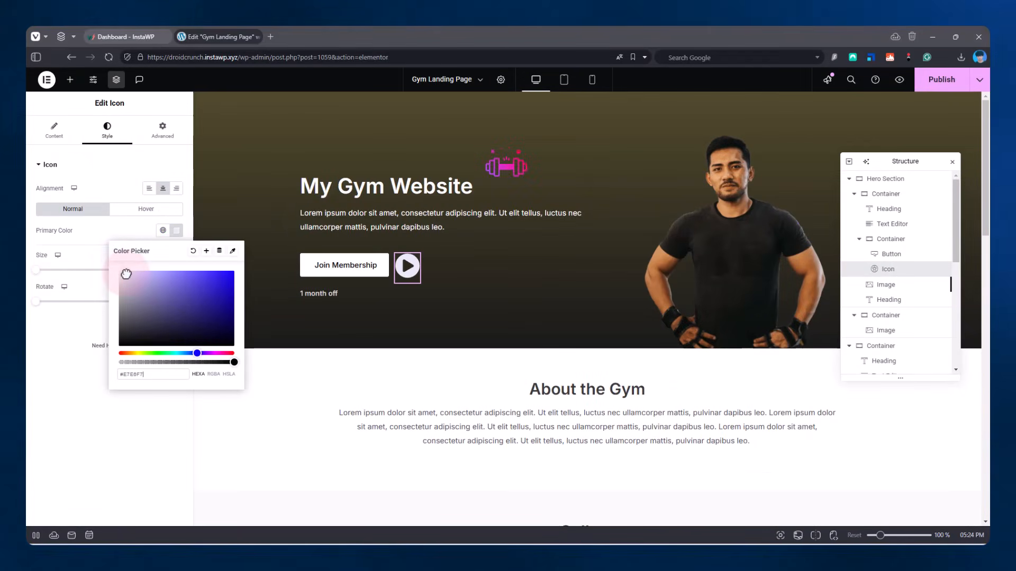
- Give the hero play icon a red #FF1E1E hover color, the Pop hover animation, and a size of 42 px
left_click(68, 347)
left_click(144, 210)
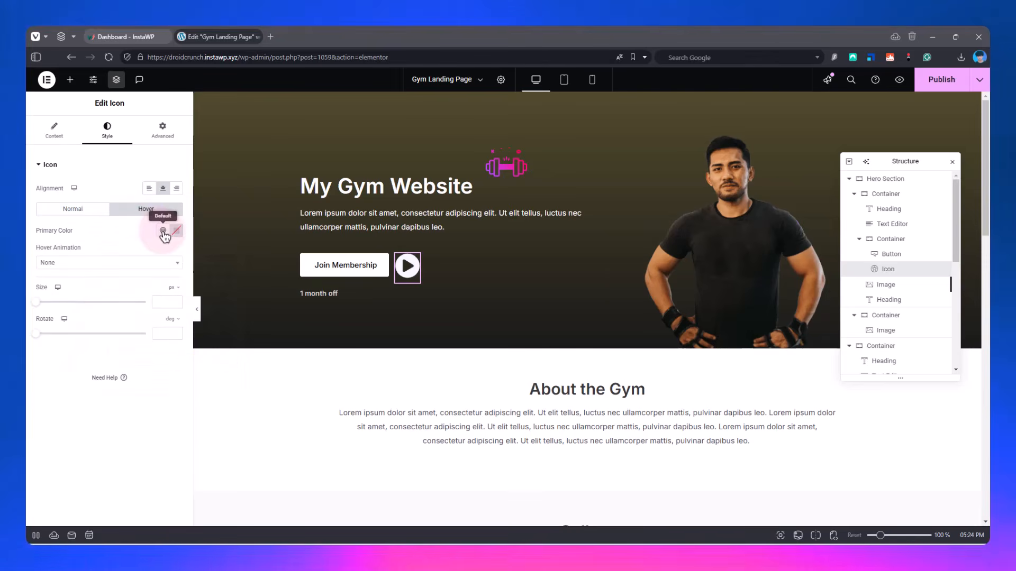
left_click(177, 234)
left_click_drag(154, 305, 221, 270)
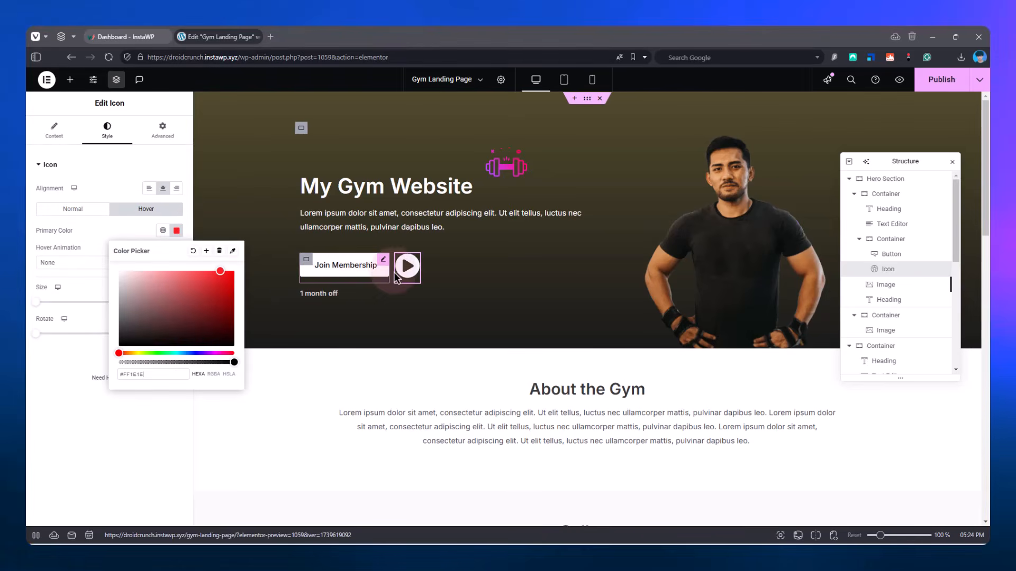
left_click(74, 263)
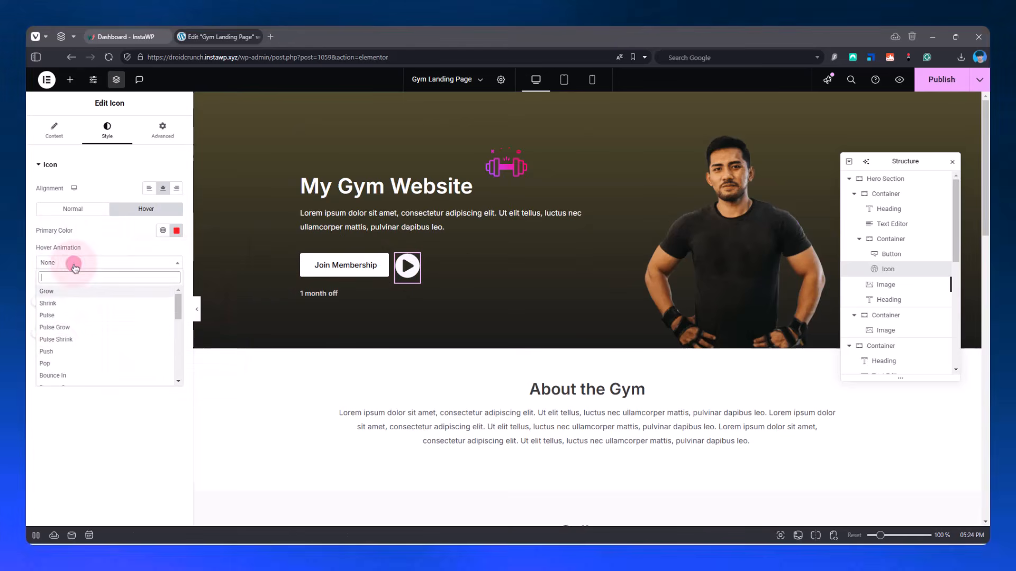
left_click(46, 364)
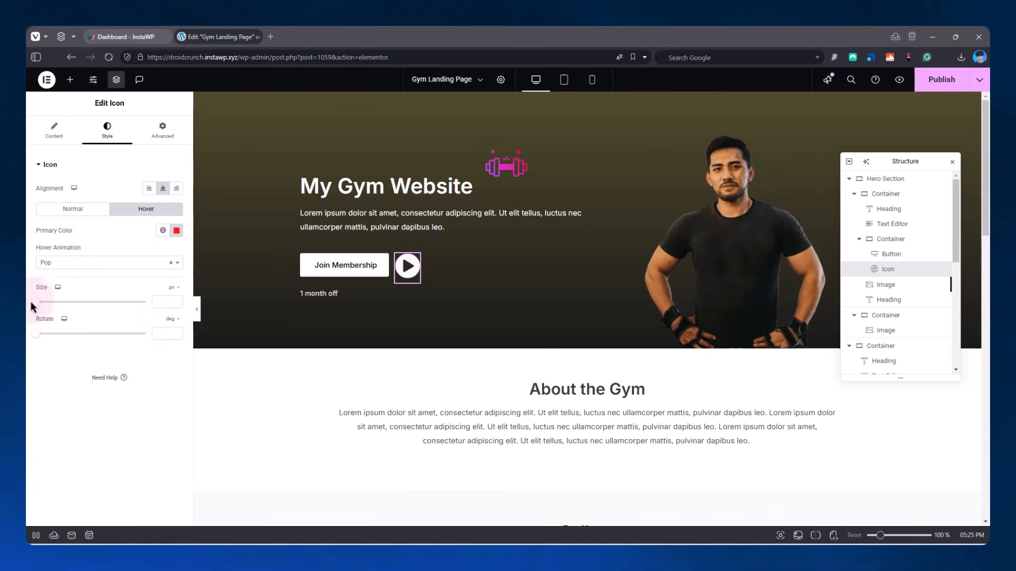
left_click_drag(35, 302, 51, 306)
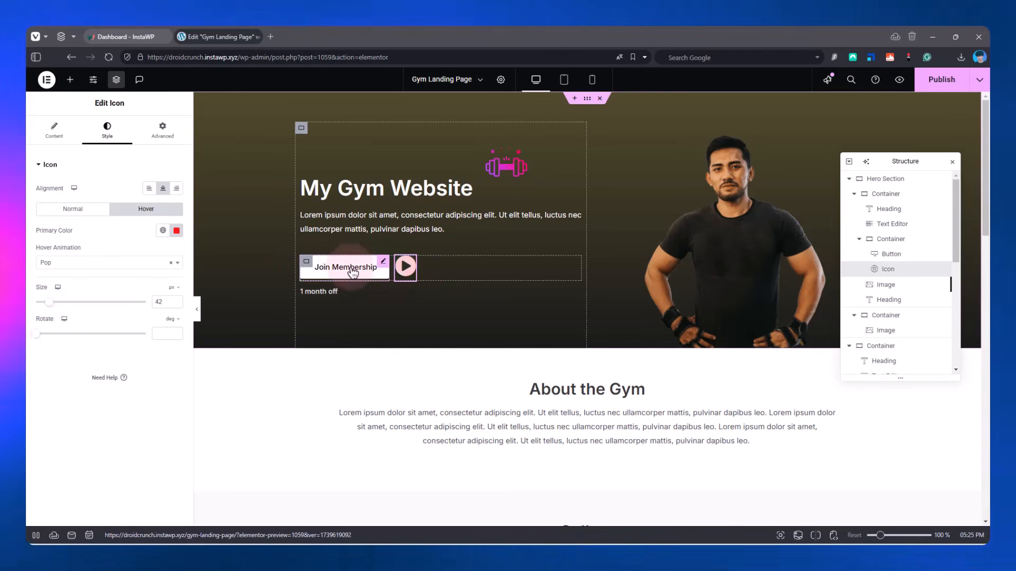
- Vertically center the items in the hero button container and unlink the play icon's margins to add a small top margin
left_click(304, 260)
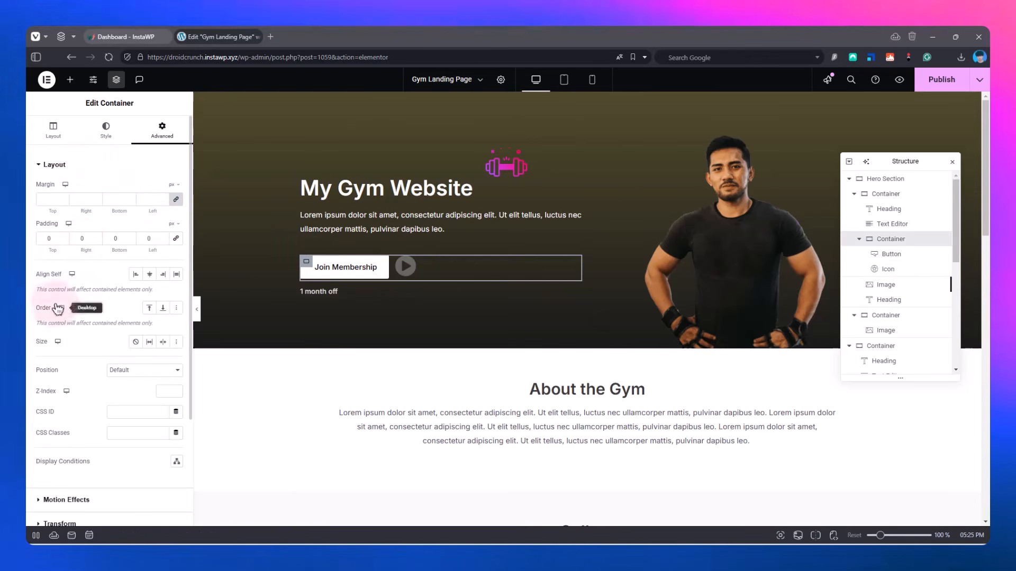
left_click(54, 129)
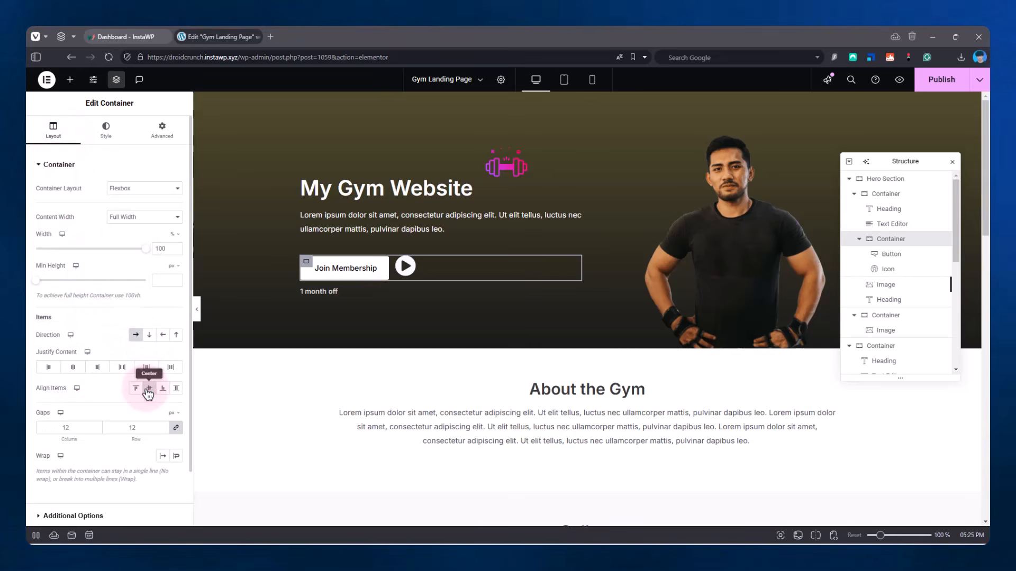
left_click(405, 265)
left_click(108, 130)
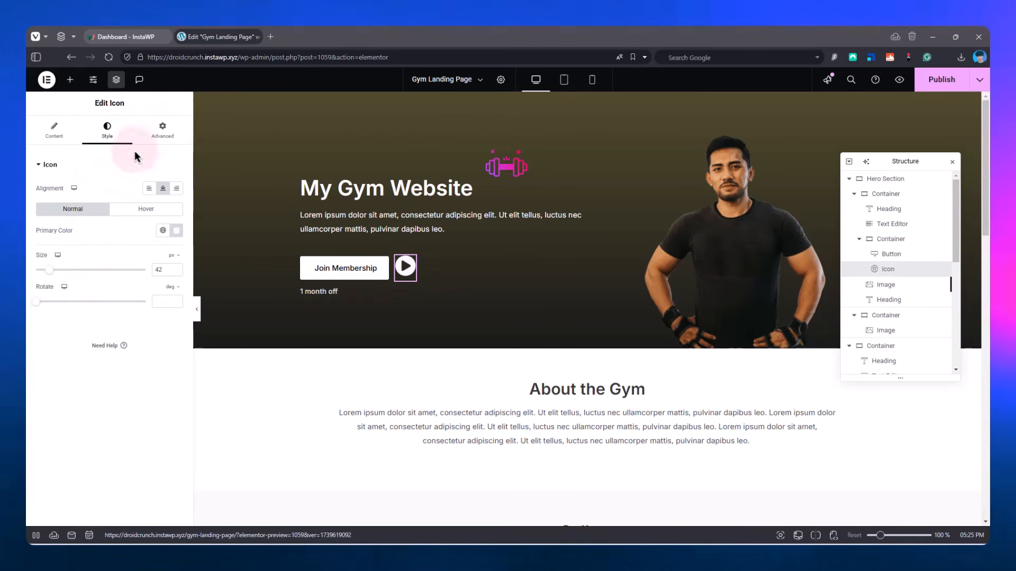
left_click(156, 138)
left_click(176, 200)
left_click(103, 204)
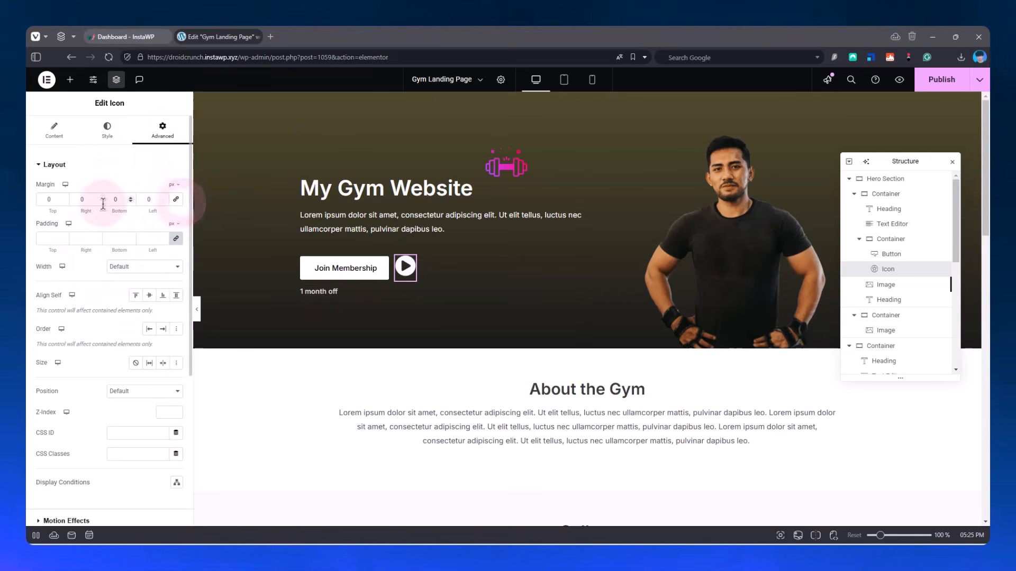
left_click(64, 198)
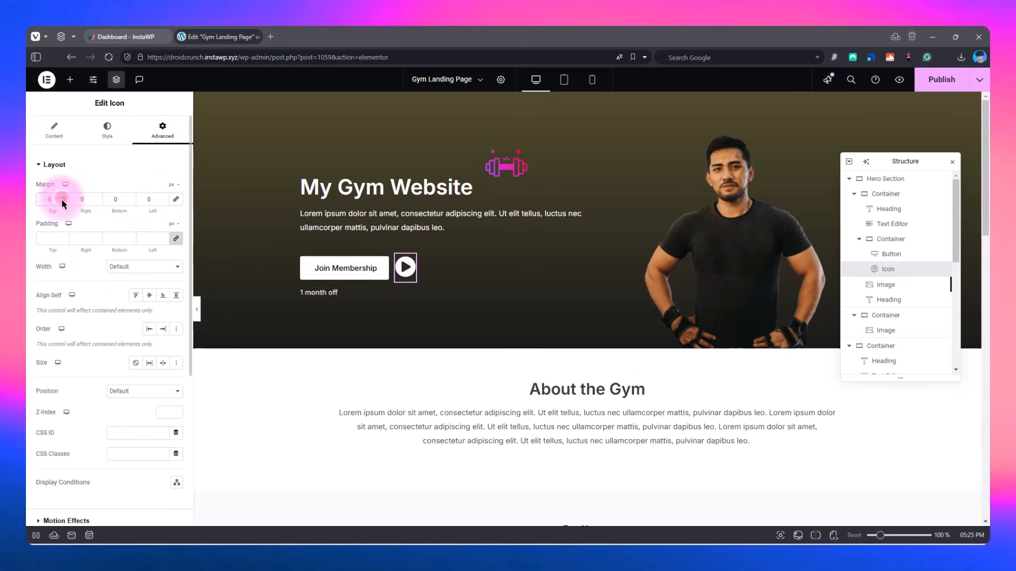
left_click(64, 198)
left_click(63, 198)
left_click(63, 198)
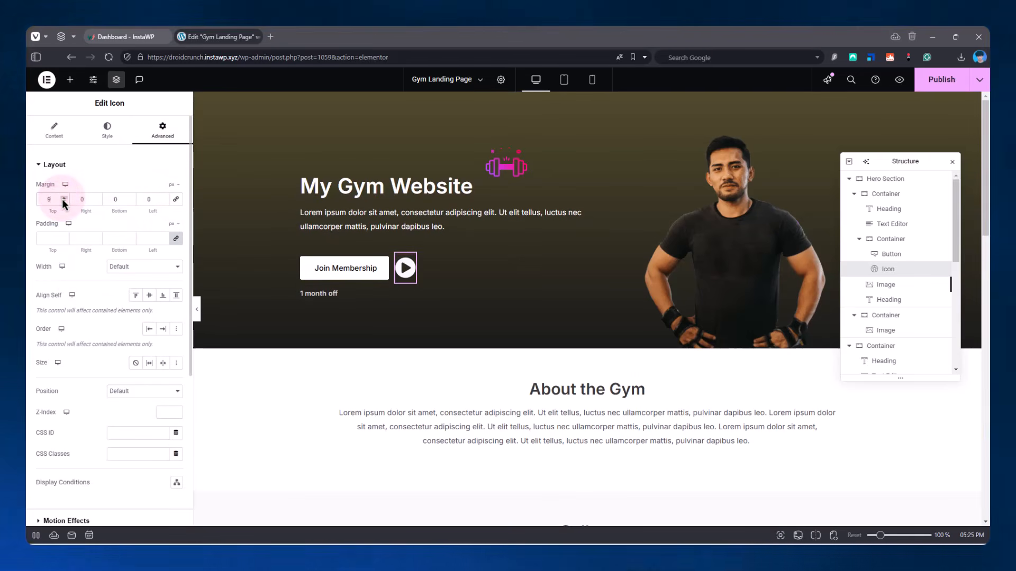
- Link the play icon to a Lightbox of type video with the URL youtube.com/watch?v=SWP7MNwy2bs
left_click(53, 129)
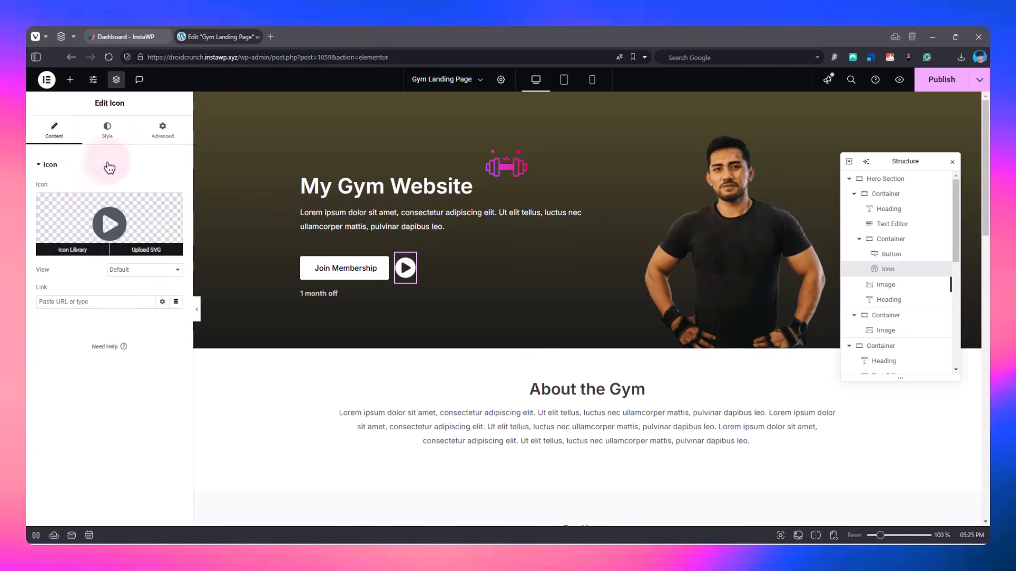
left_click(107, 130)
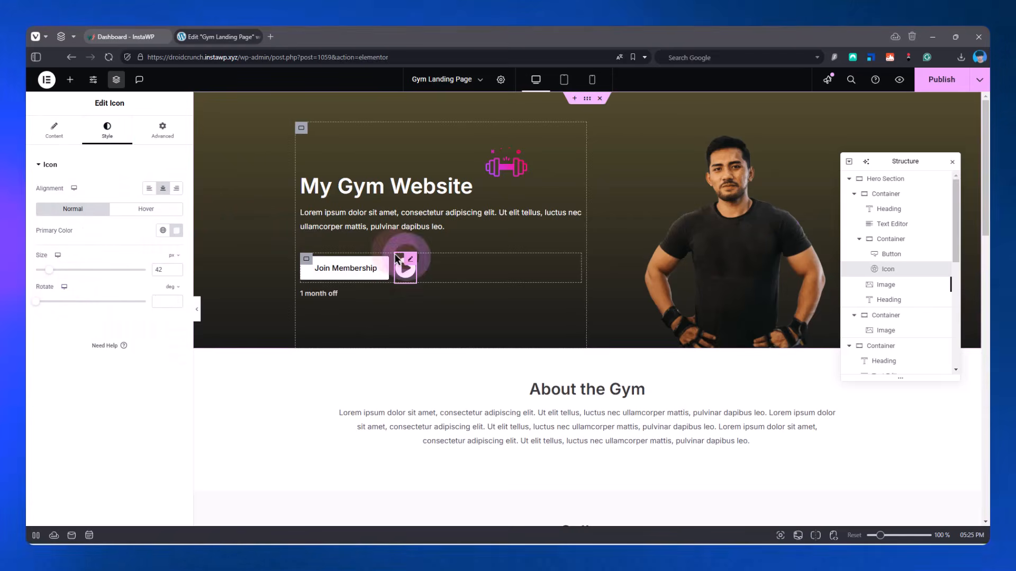
left_click(50, 129)
left_click(76, 302)
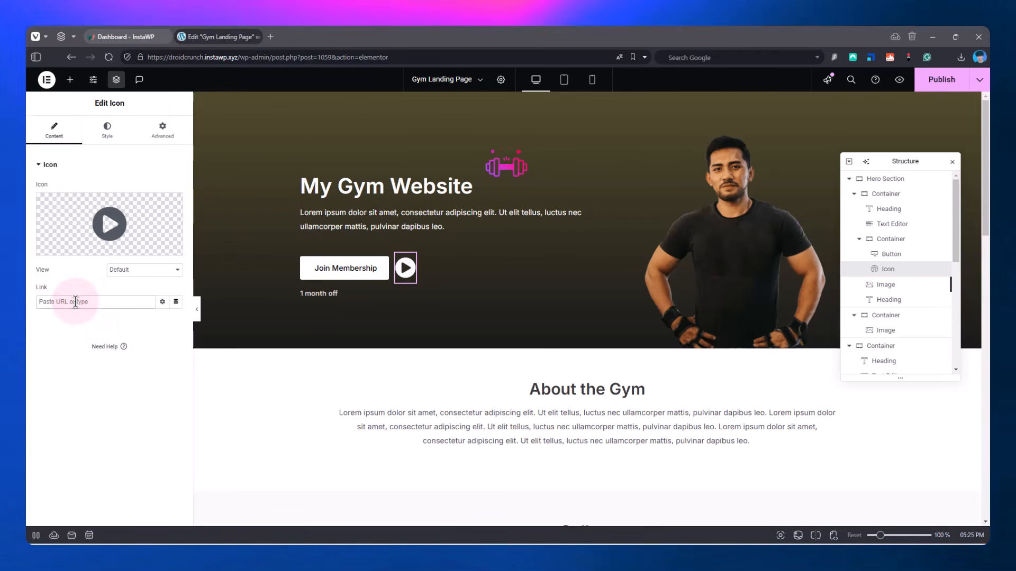
left_click(176, 302)
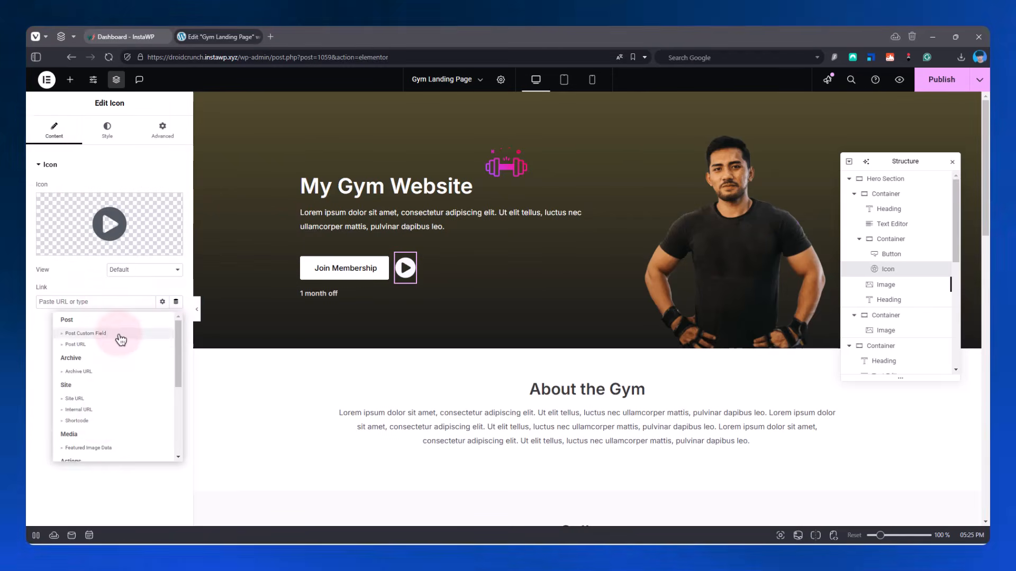
scroll(98, 423, "down", 2)
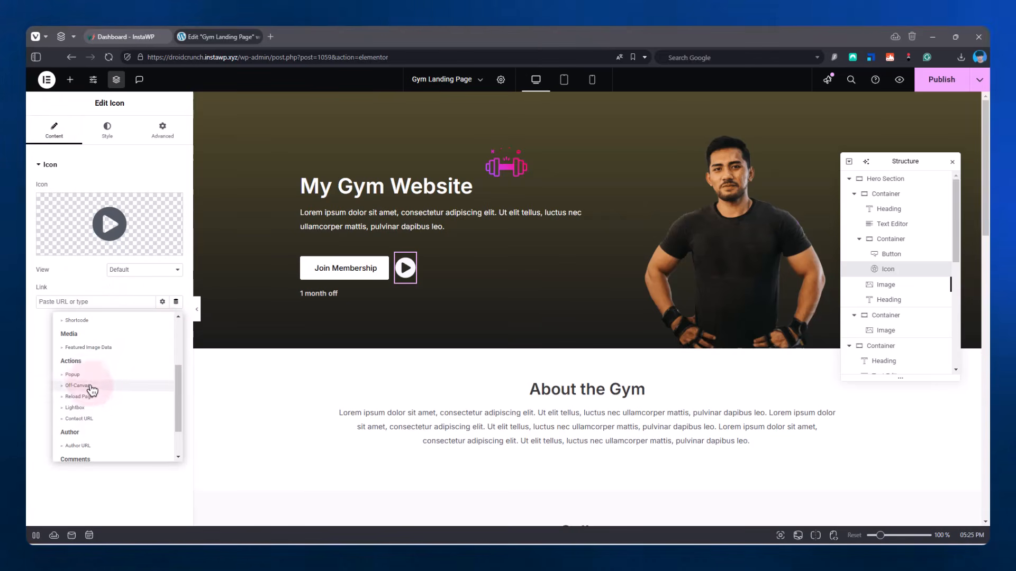
left_click(83, 408)
left_click(79, 302)
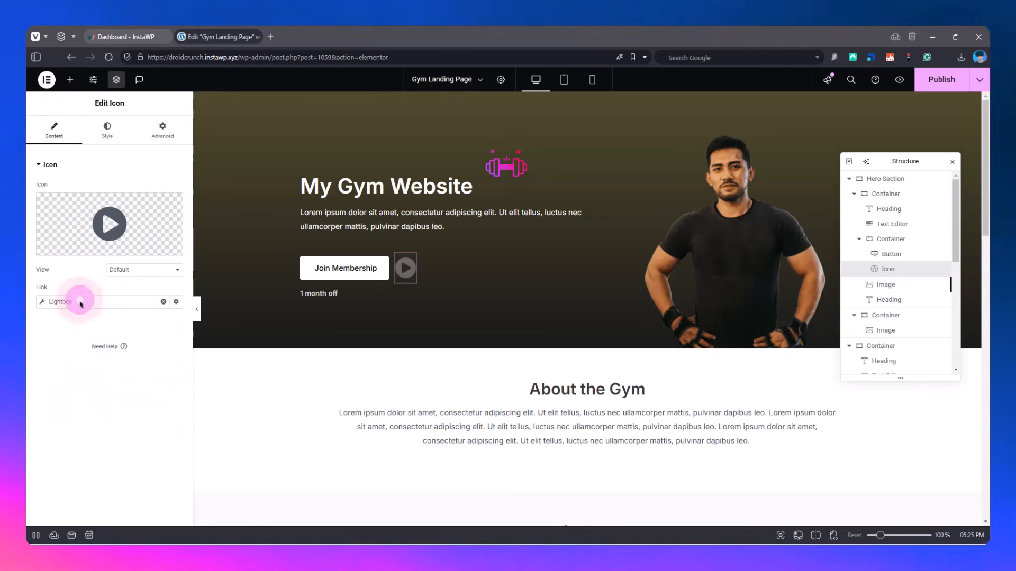
left_click(135, 350)
left_click(109, 382)
type("youtube.com/watch?v=SWP7MNwy2bs")
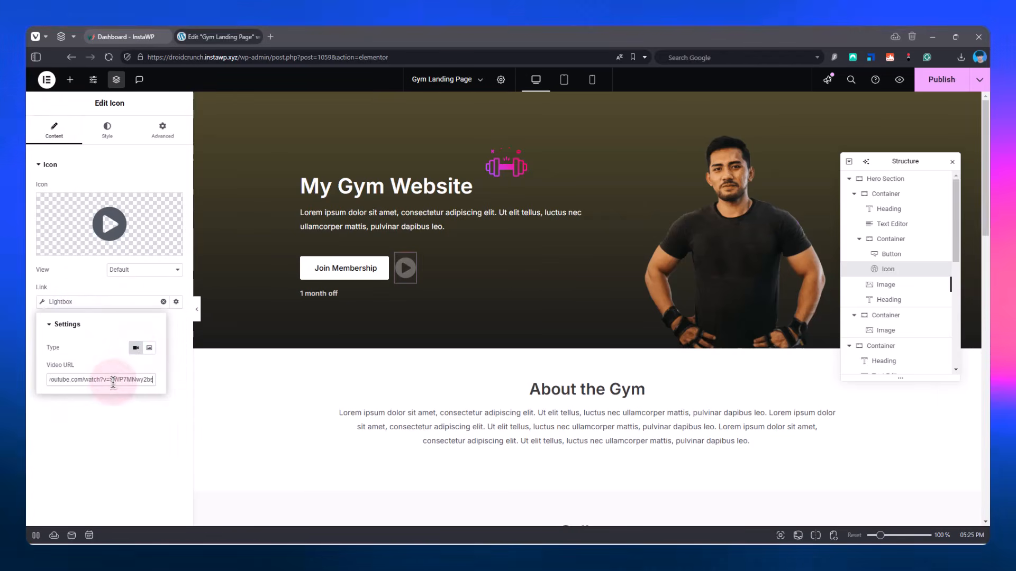
left_click(131, 413)
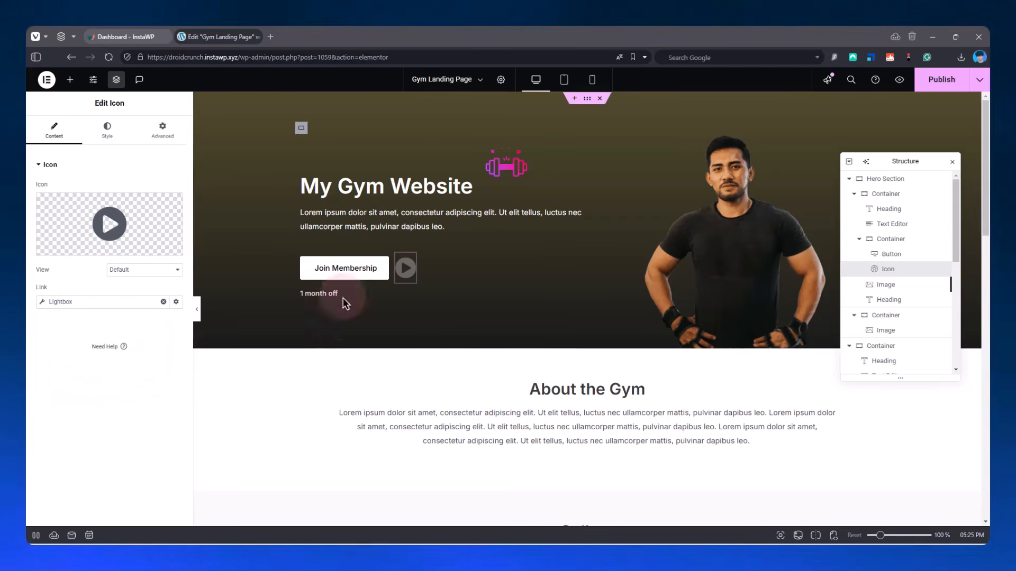
- Test the play icon's video lightbox, close it, and preview the hero section with the editor panel hidden
left_click(406, 271)
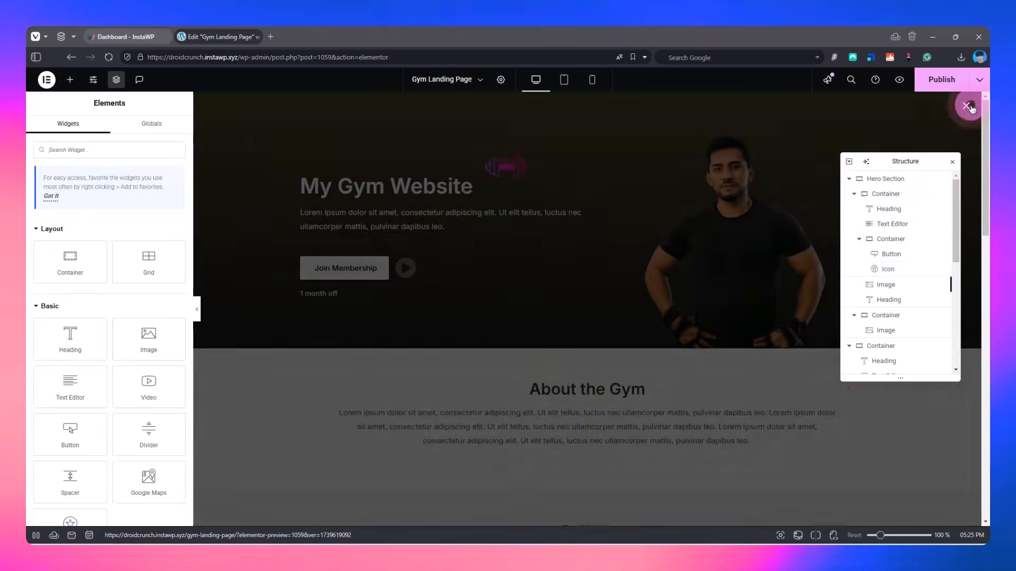
left_click(966, 105)
left_click(542, 344)
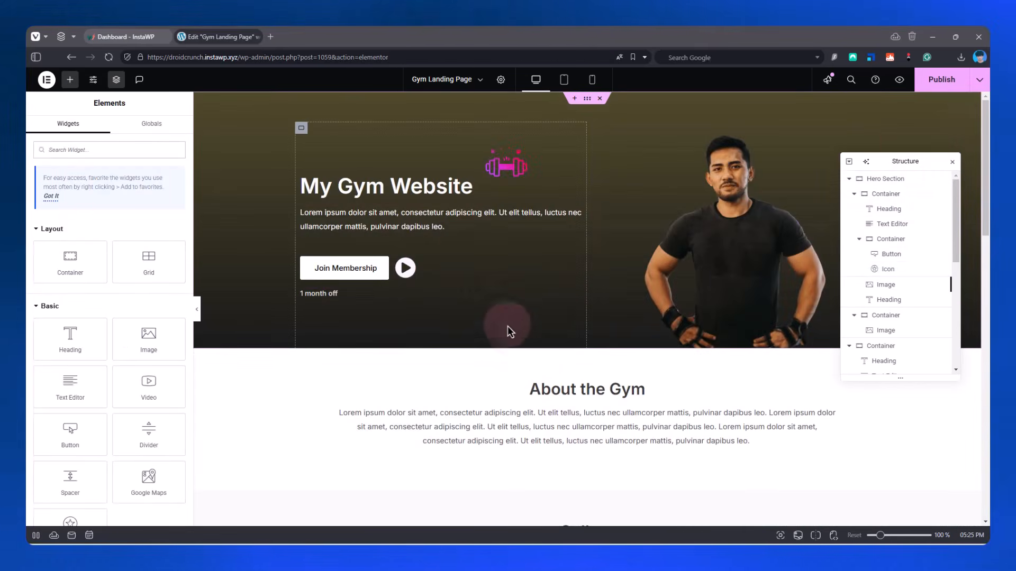
left_click(198, 308)
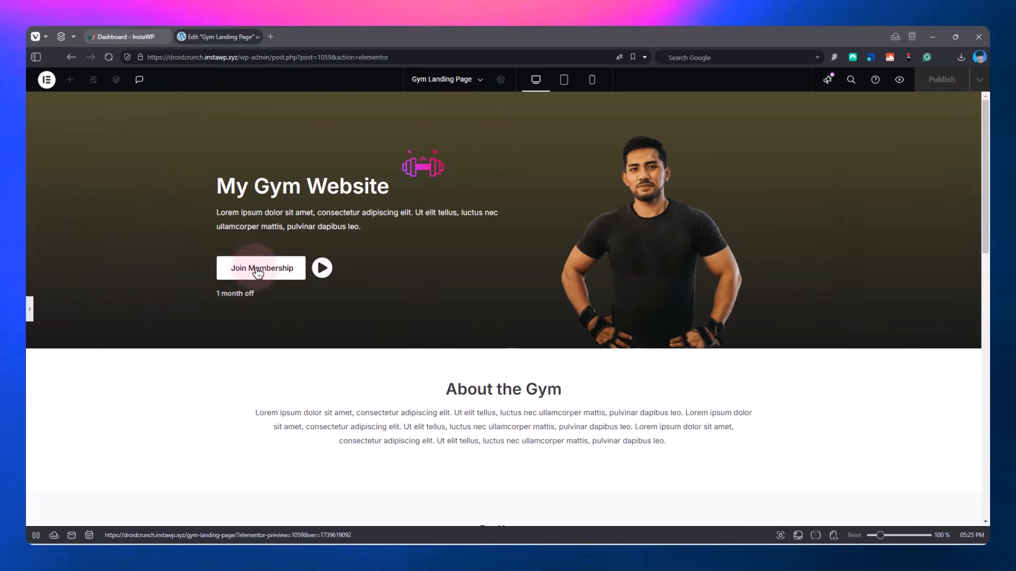
left_click(30, 308)
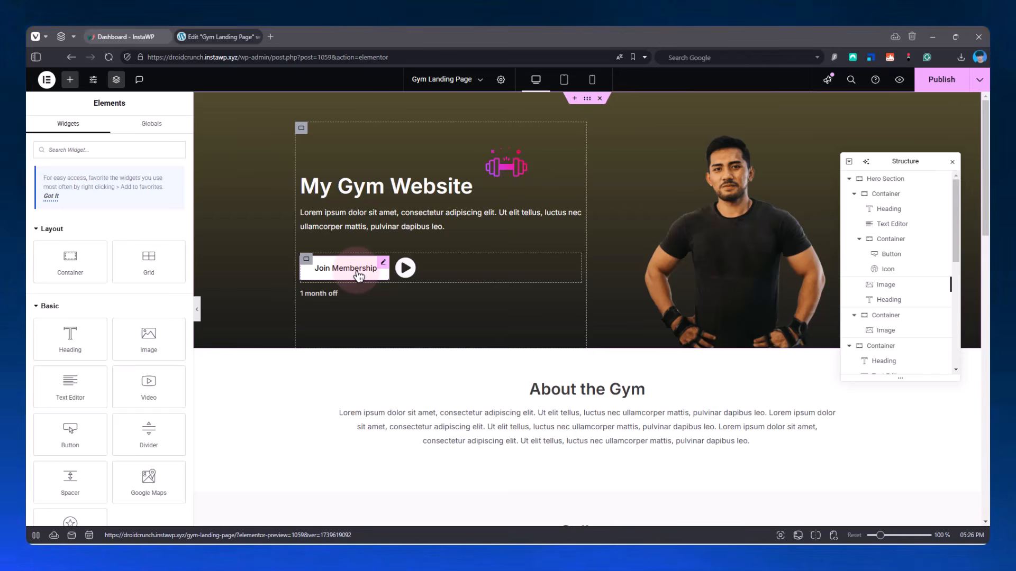
left_click(380, 268)
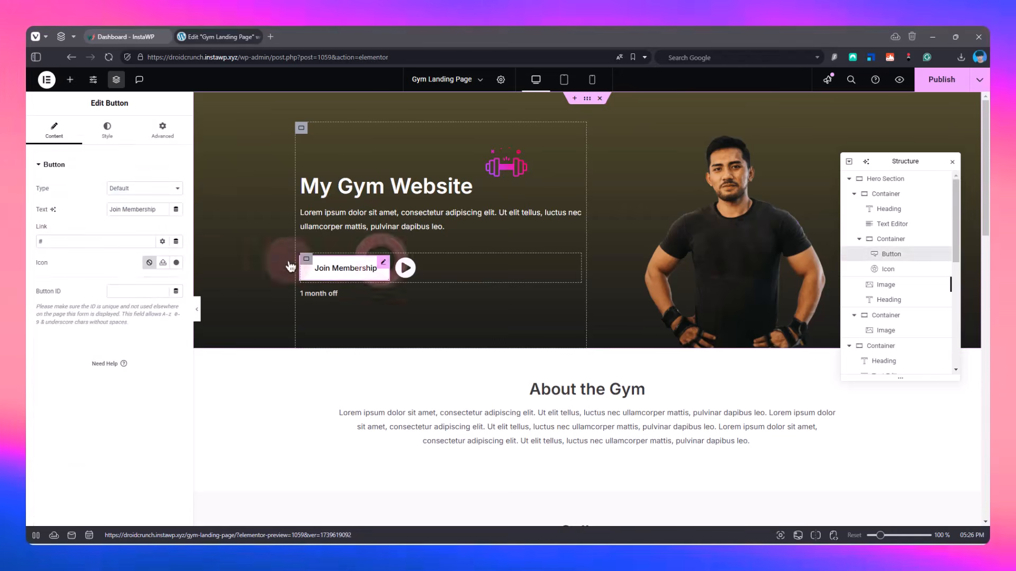
left_click(75, 243)
scroll(478, 466, "down", 20)
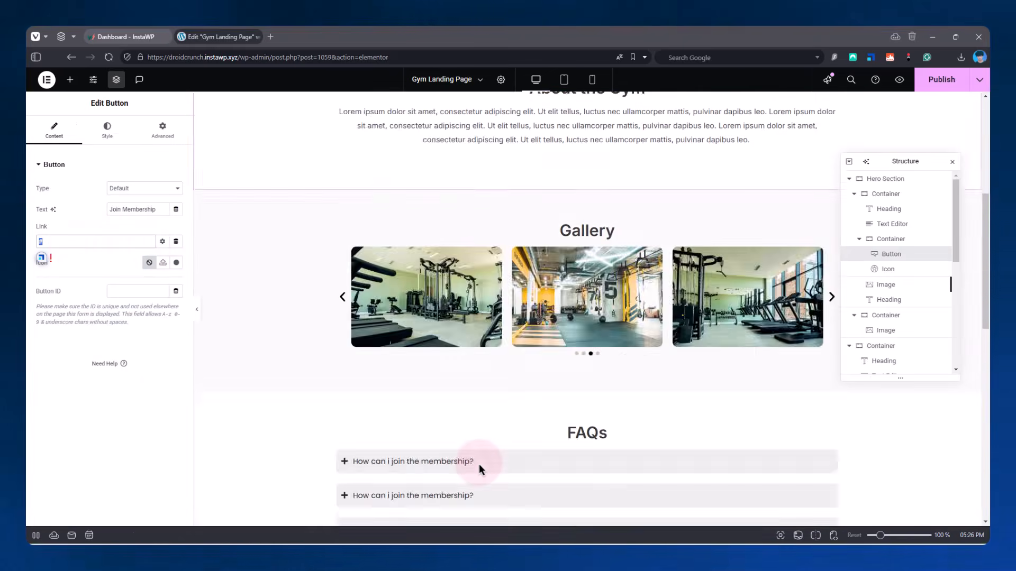
left_click(564, 442)
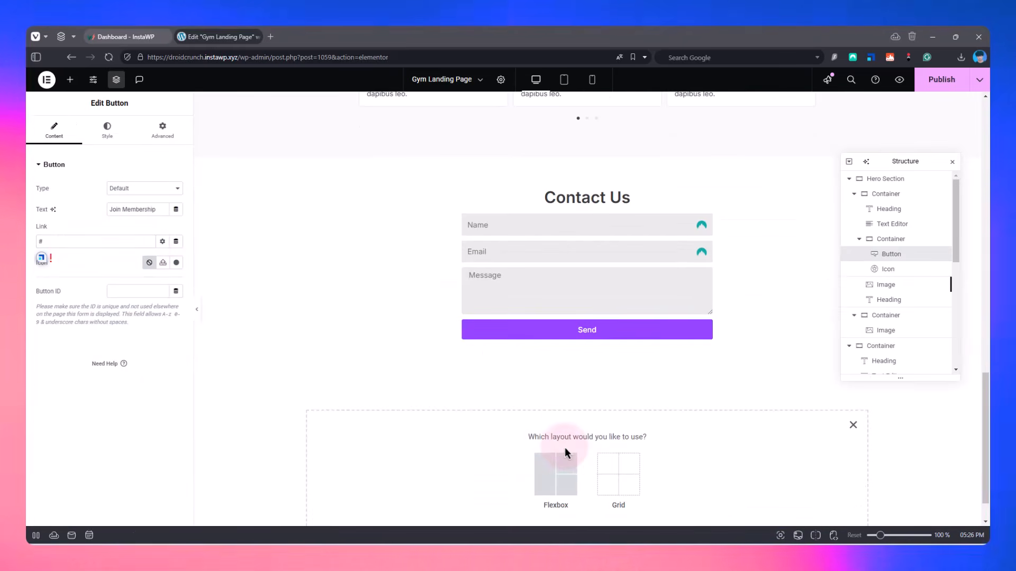
left_click(853, 425)
- Insert a single-column Flexbox container with vertical direction between the Testimonials and Contact Us sections
scroll(598, 342, "up", 2)
left_click(575, 252)
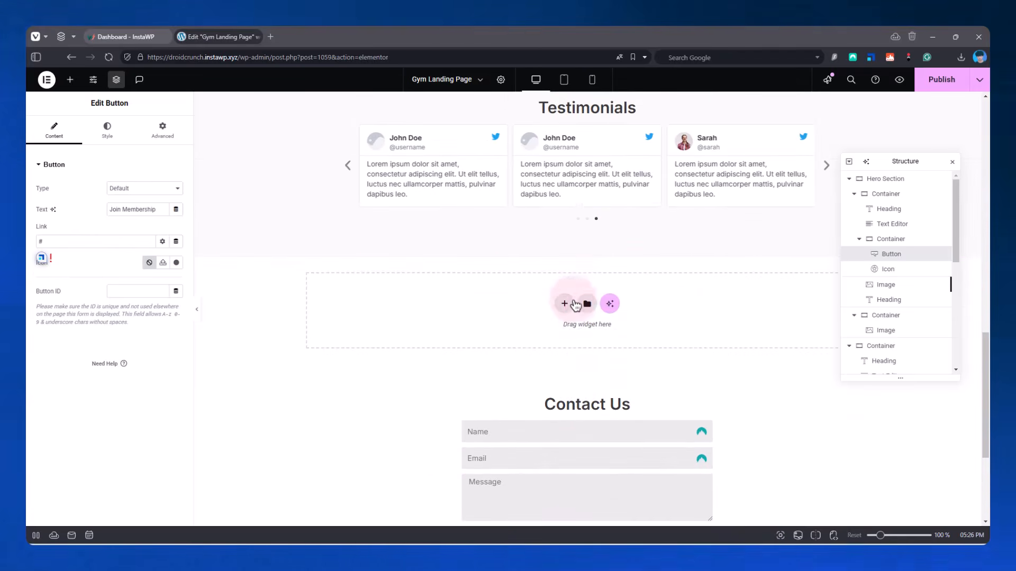
left_click(563, 301)
left_click(556, 333)
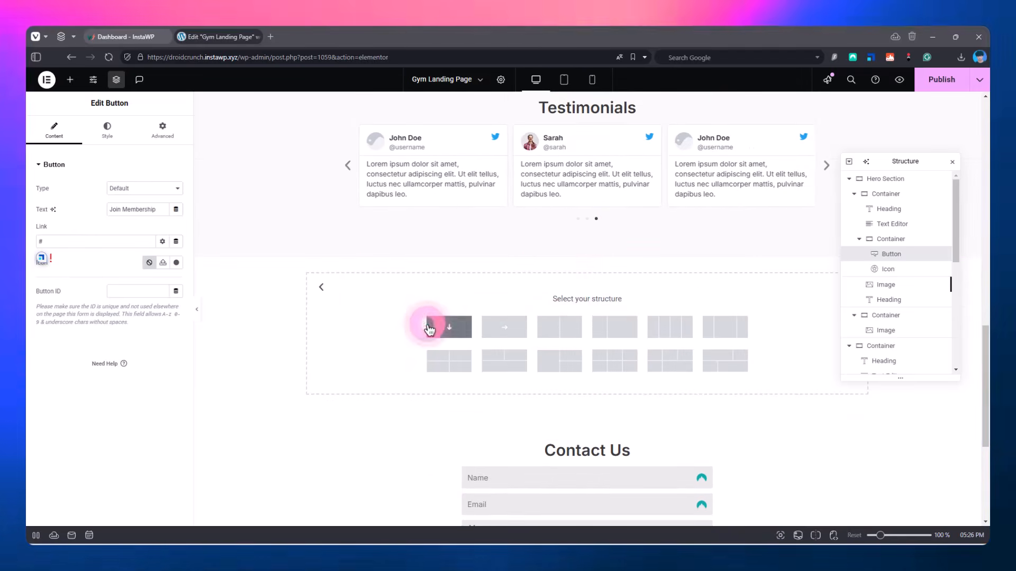
left_click(447, 326)
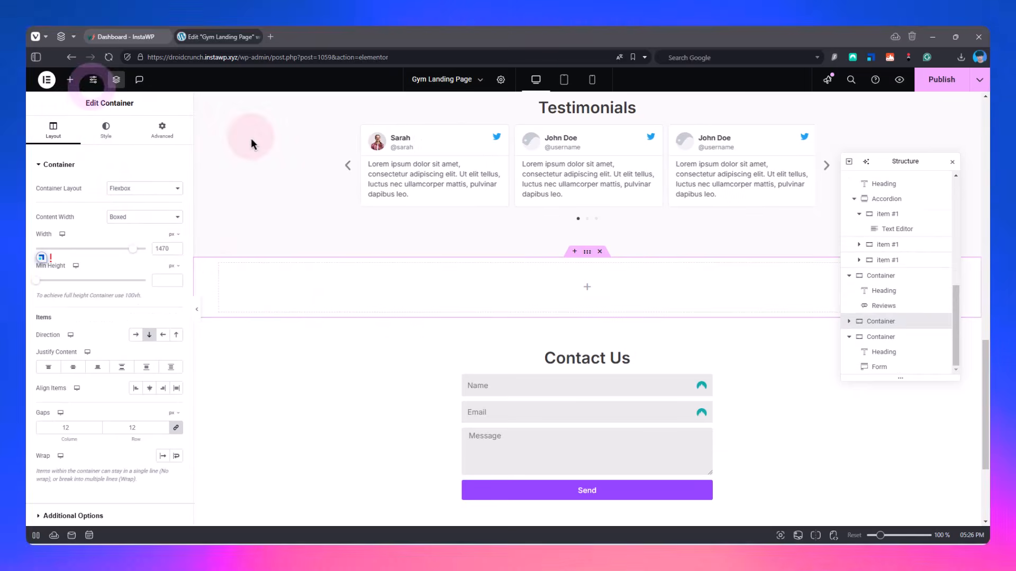
- Find the Price Table widget and place it in the new container above Contact Us
left_click(69, 80)
left_click(68, 149)
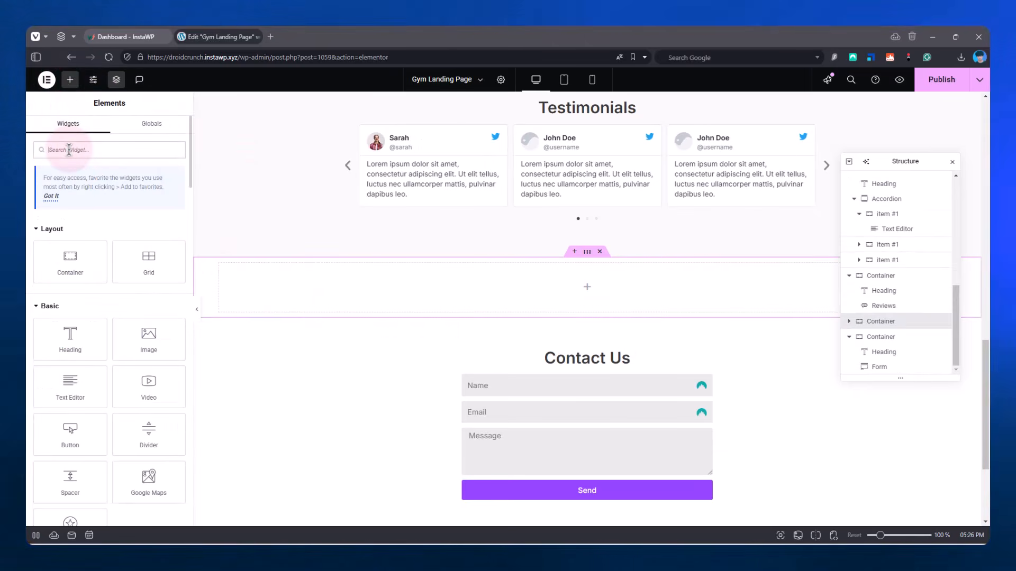
type("pric")
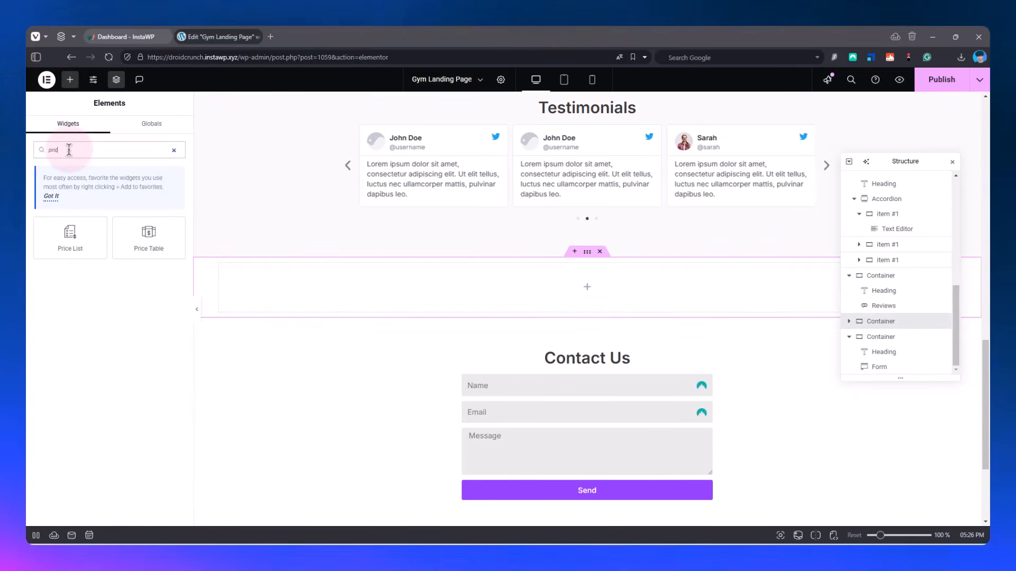
left_click_drag(143, 235, 416, 285)
scroll(455, 300, "down", 2)
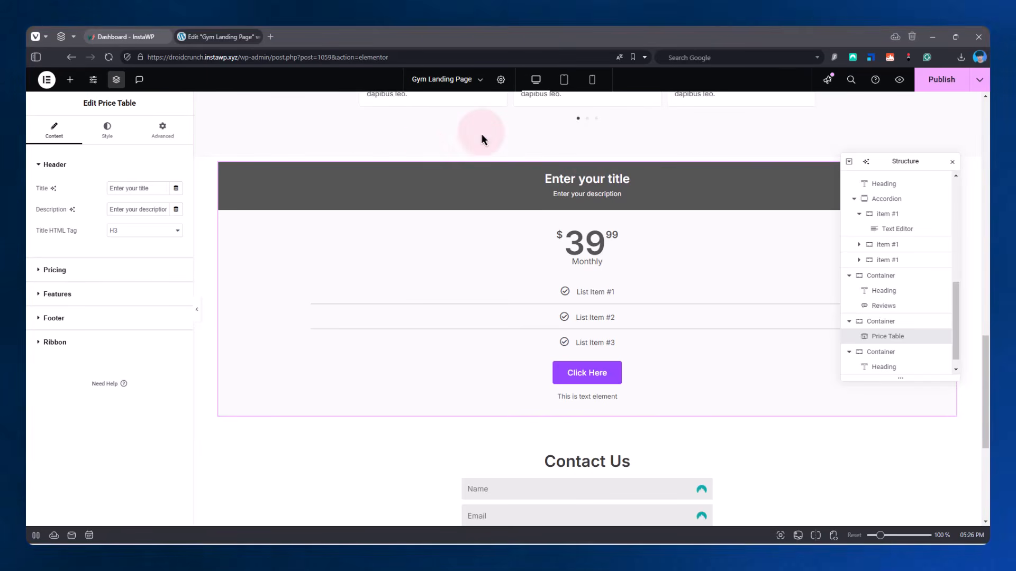
- Preview the price table section in the tablet and mobile portrait layouts
left_click(564, 84)
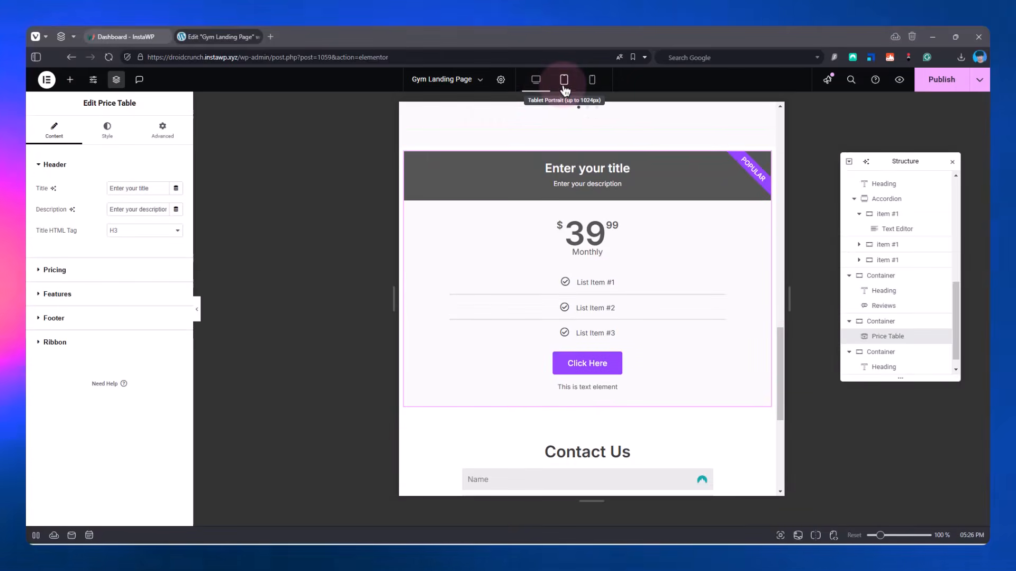
left_click(591, 81)
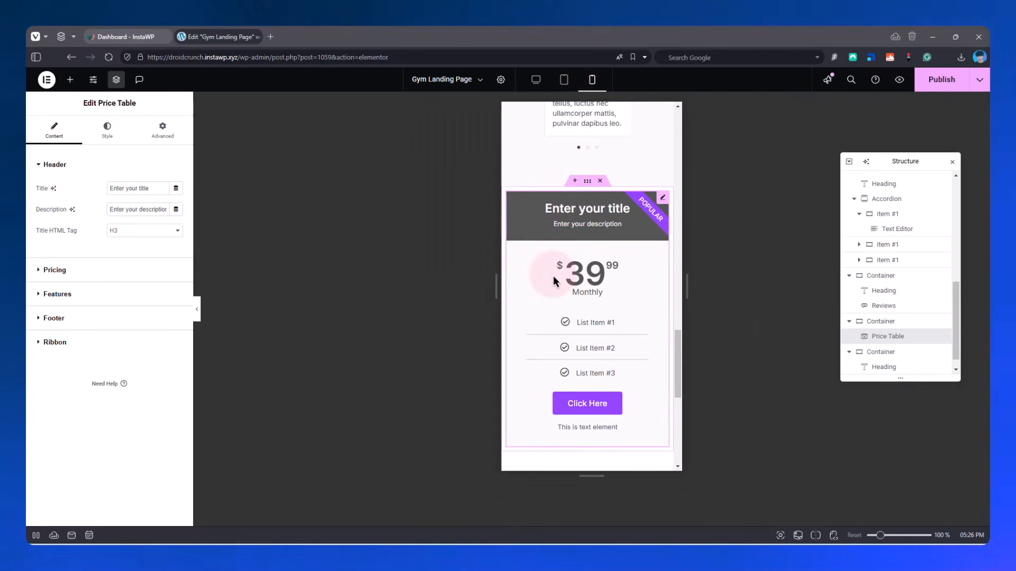
left_click_drag(676, 370, 678, 363)
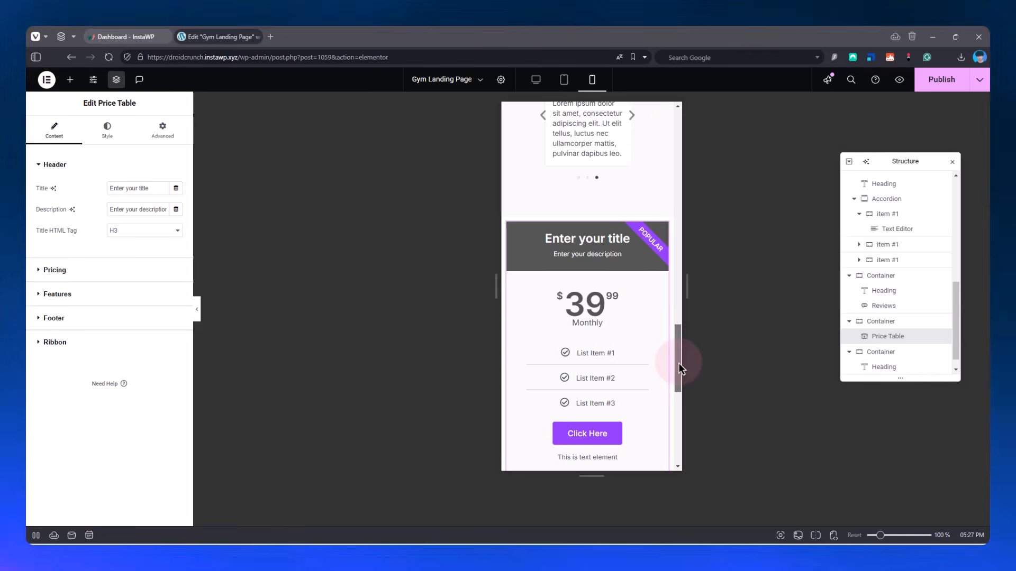
- Return the page preview to the desktop layout and switch to the browser window with the finished Gym Repo page
left_click_drag(679, 363, 673, 152)
left_click(536, 81)
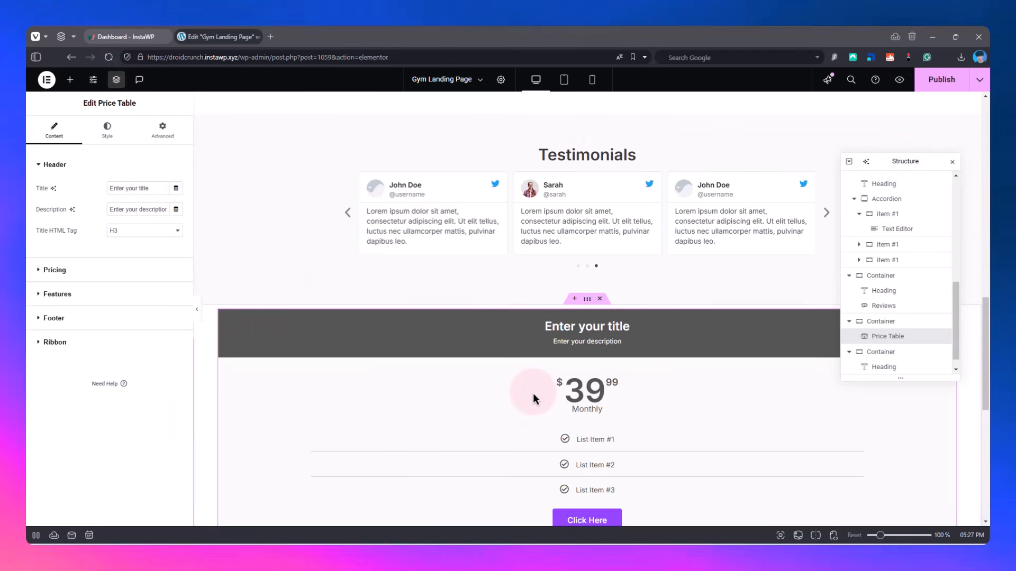
mouse_move(698, 560)
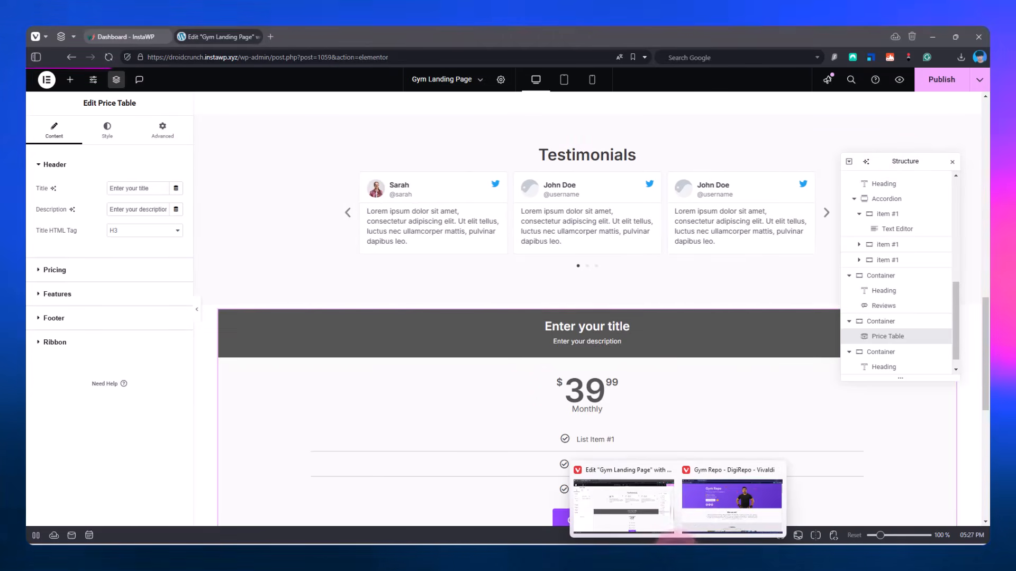
left_click(694, 512)
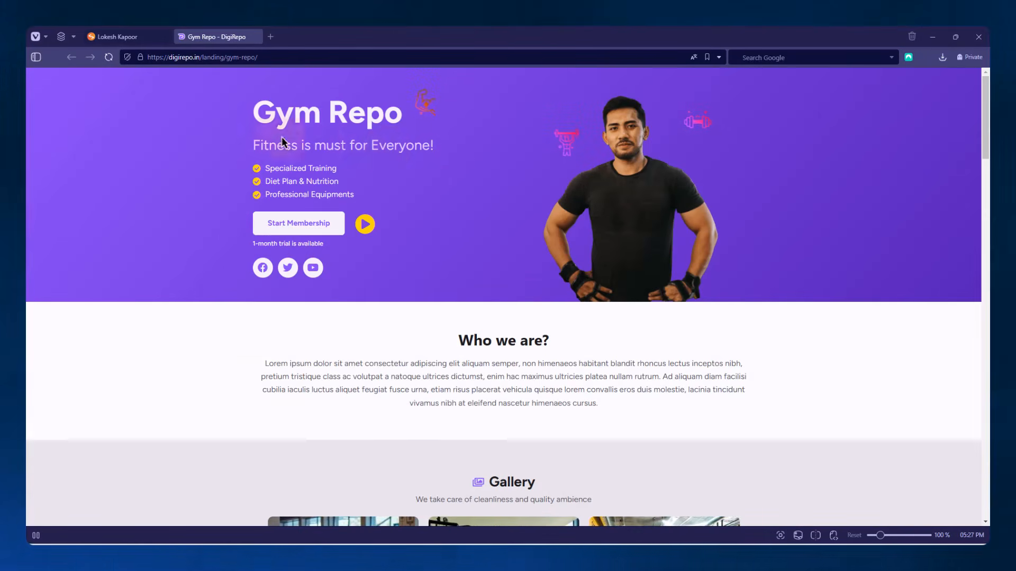
- Examine the Gym Repo hero section, including its list of training, diet plan and equipment features
scroll(398, 250, "down", 1)
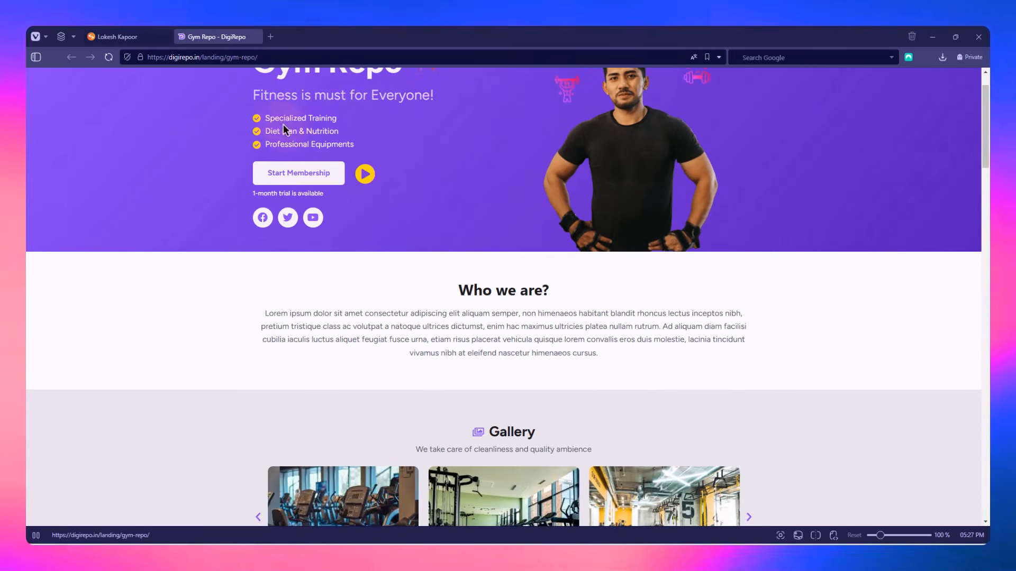
left_click_drag(264, 117, 365, 143)
left_click(368, 146)
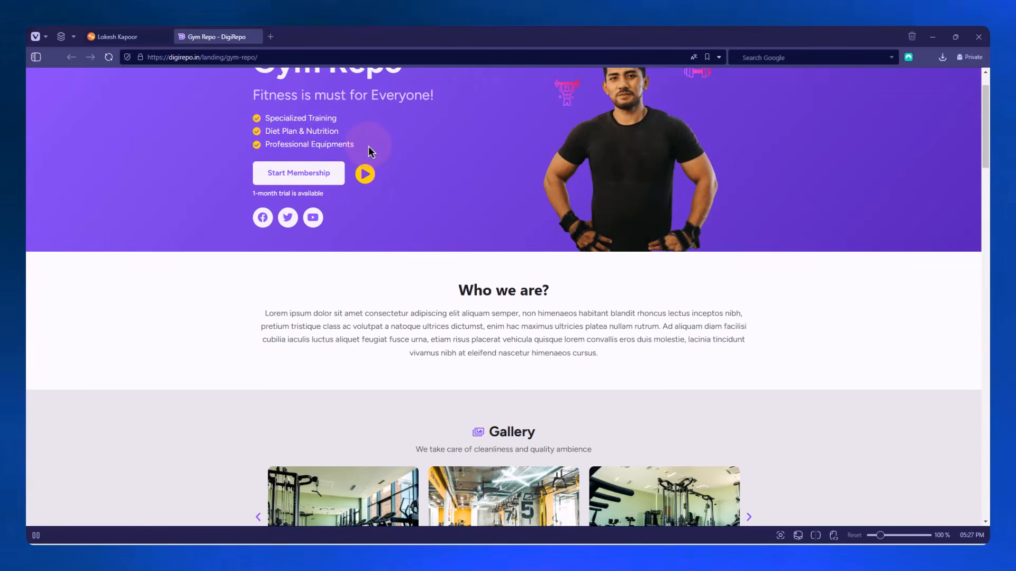
scroll(376, 151, "up", 1)
left_click_drag(351, 196, 265, 167)
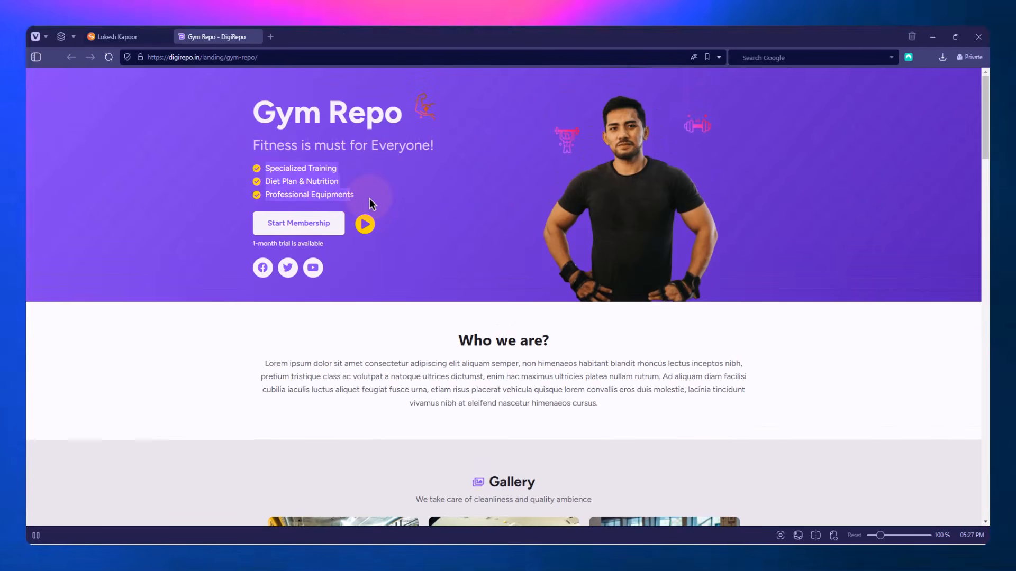
scroll(369, 198, "down", 2)
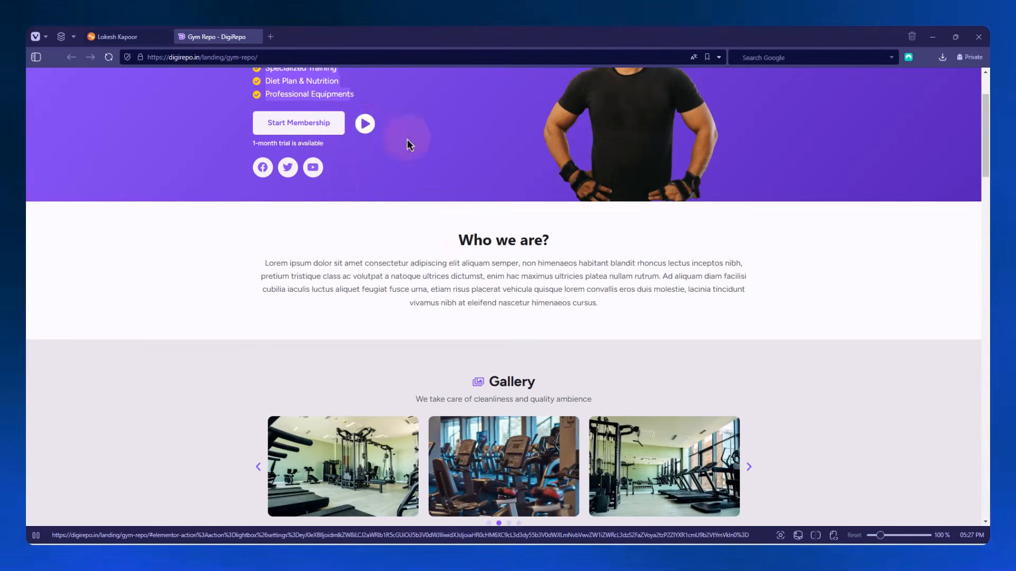
- Review the Gallery, Why Us, Our Program, Our Location and FAQs sections of the finished page
scroll(490, 266, "down", 6)
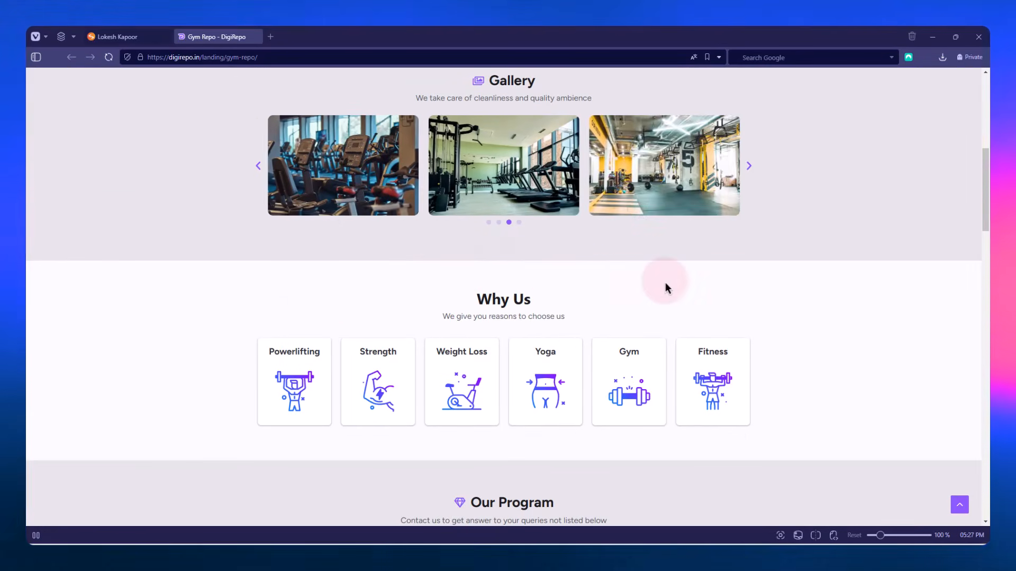
scroll(624, 283, "down", 2)
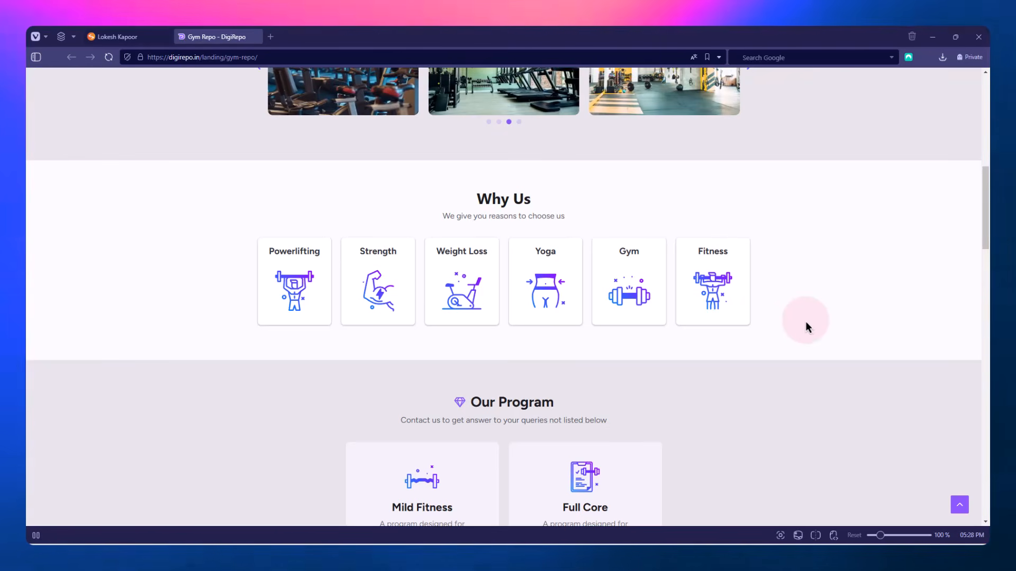
scroll(809, 293, "down", 3)
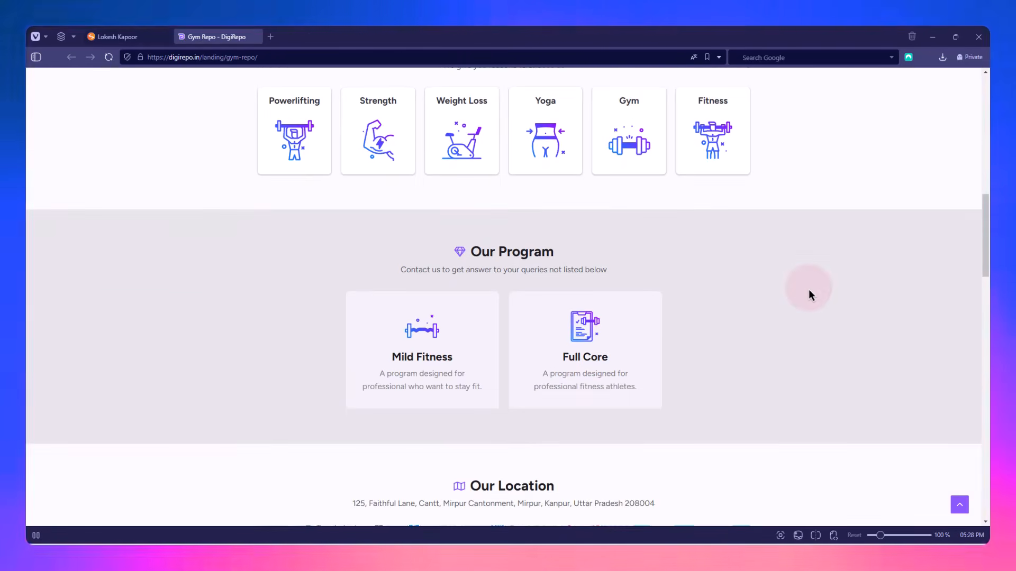
scroll(809, 293, "down", 4)
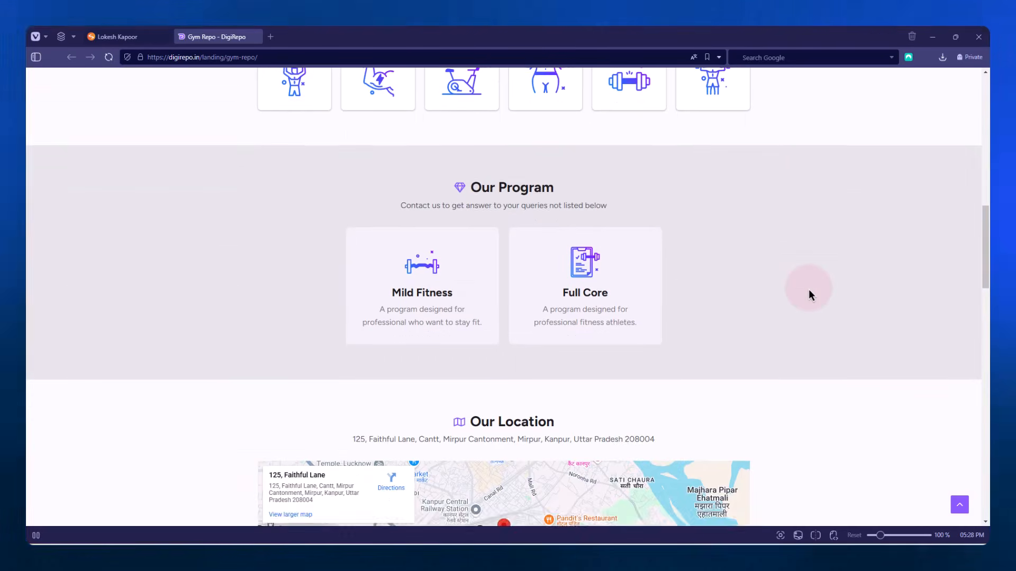
scroll(808, 294, "down", 3)
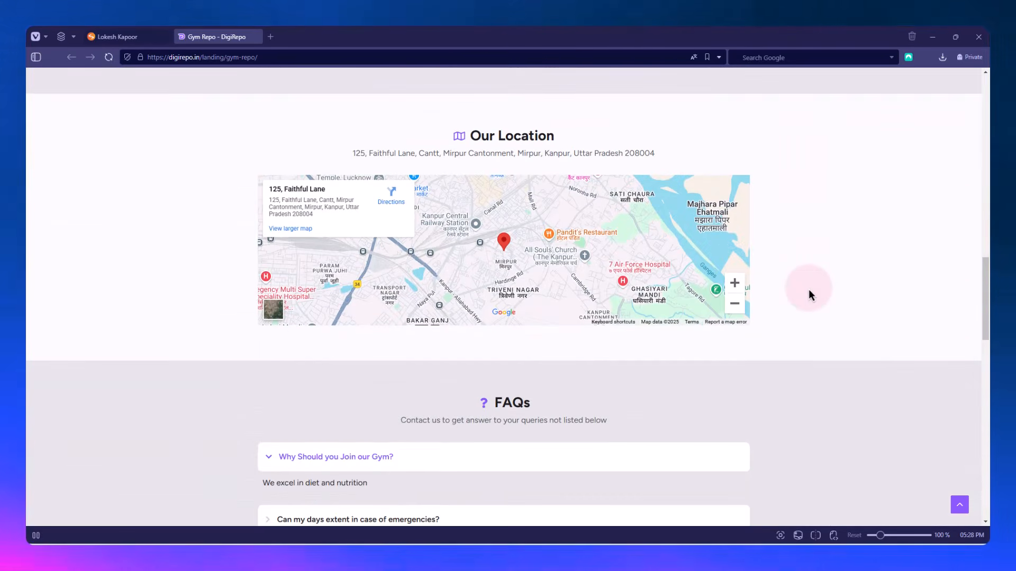
scroll(808, 291, "down", 3)
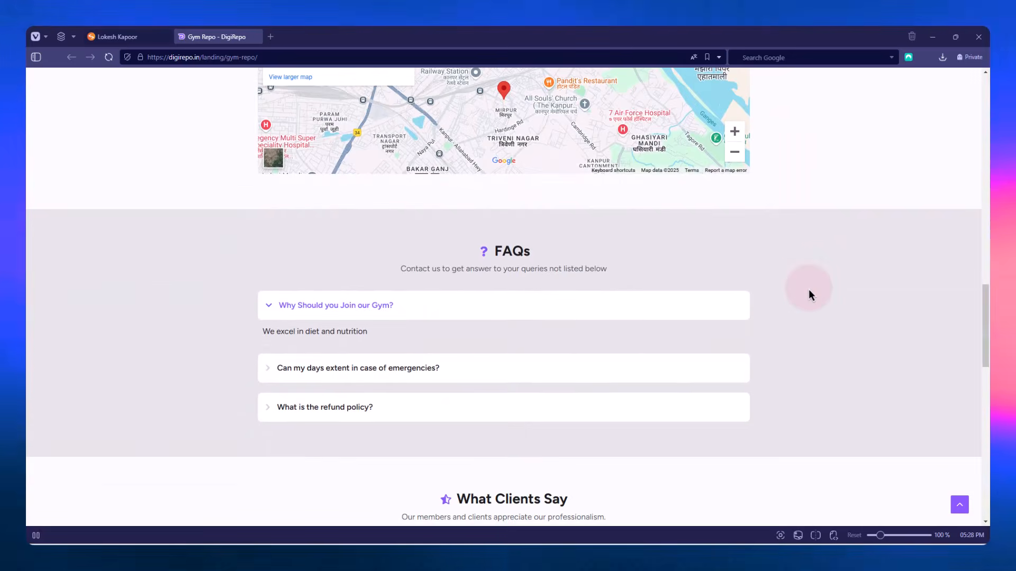
scroll(809, 292, "down", 2)
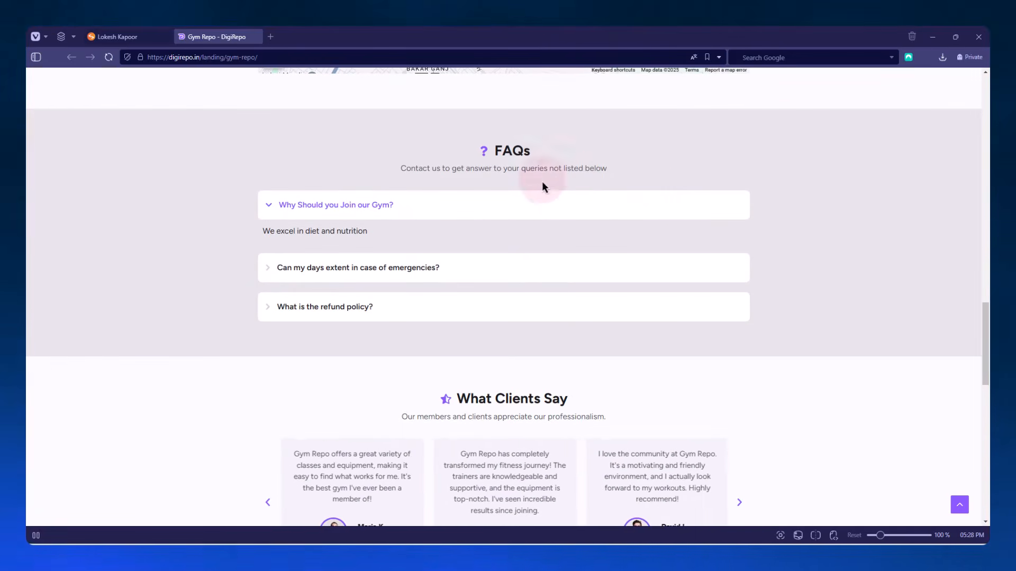
- Collapse the "Why Should you Join our Gym?" answer and browse the What Clients Say carousel in both directions
left_click(505, 203)
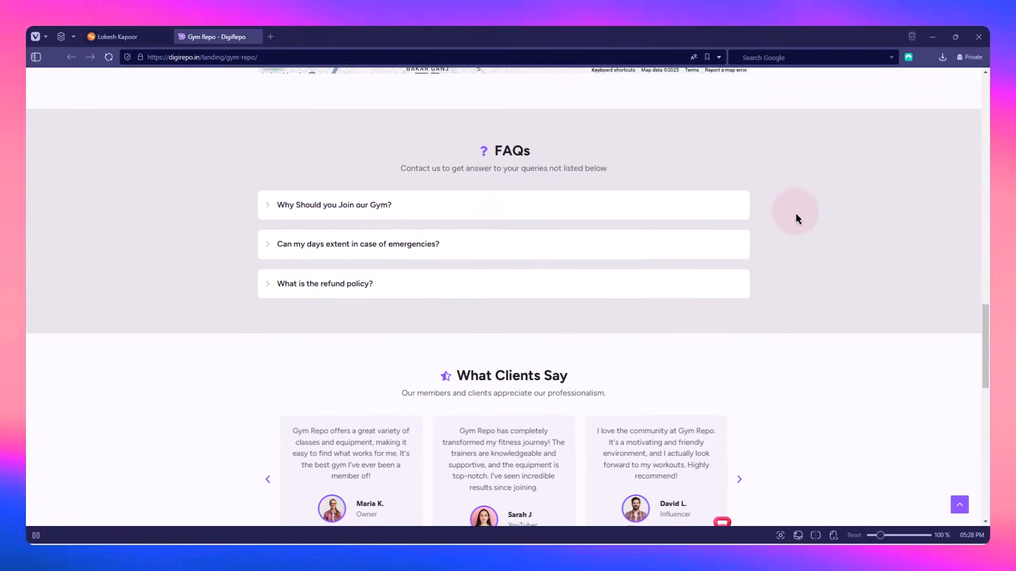
scroll(795, 213, "down", 4)
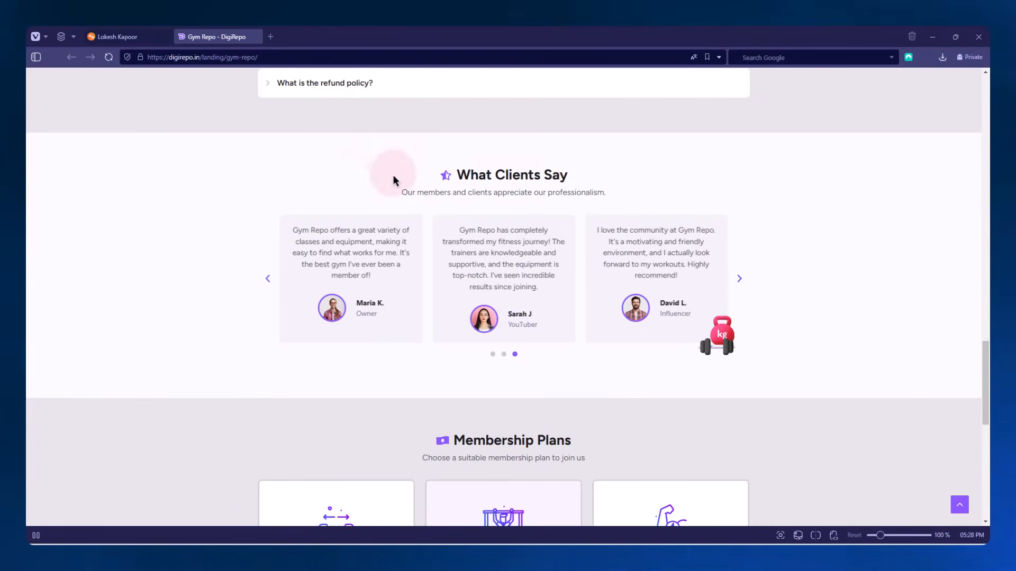
left_click(743, 281)
left_click(743, 282)
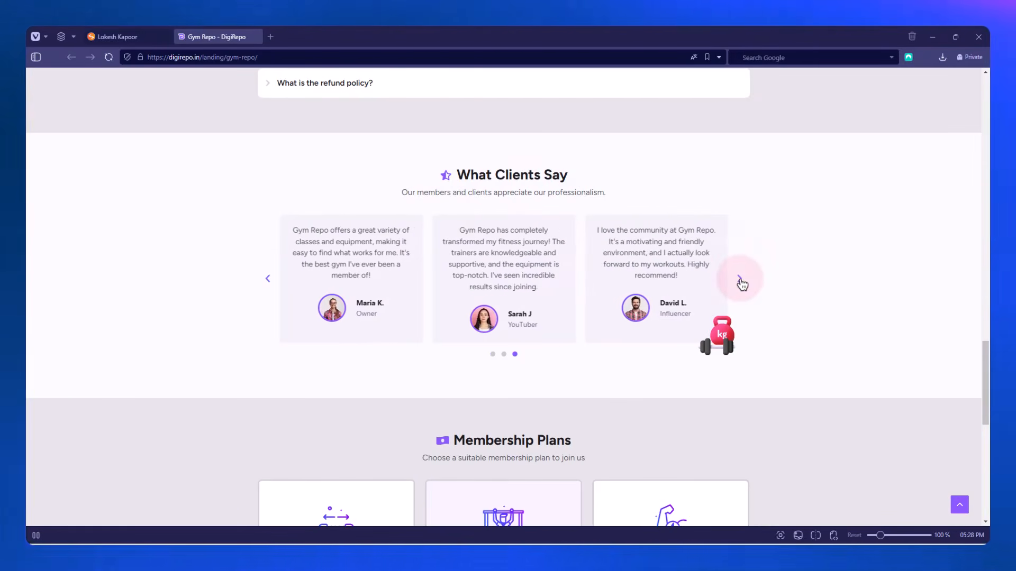
left_click(742, 284)
left_click(740, 280)
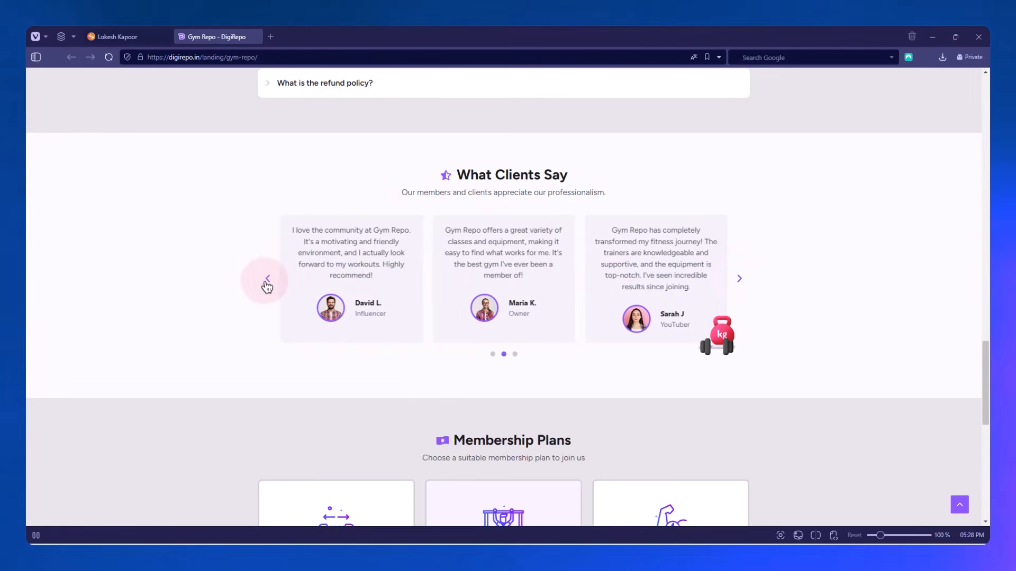
left_click(267, 281)
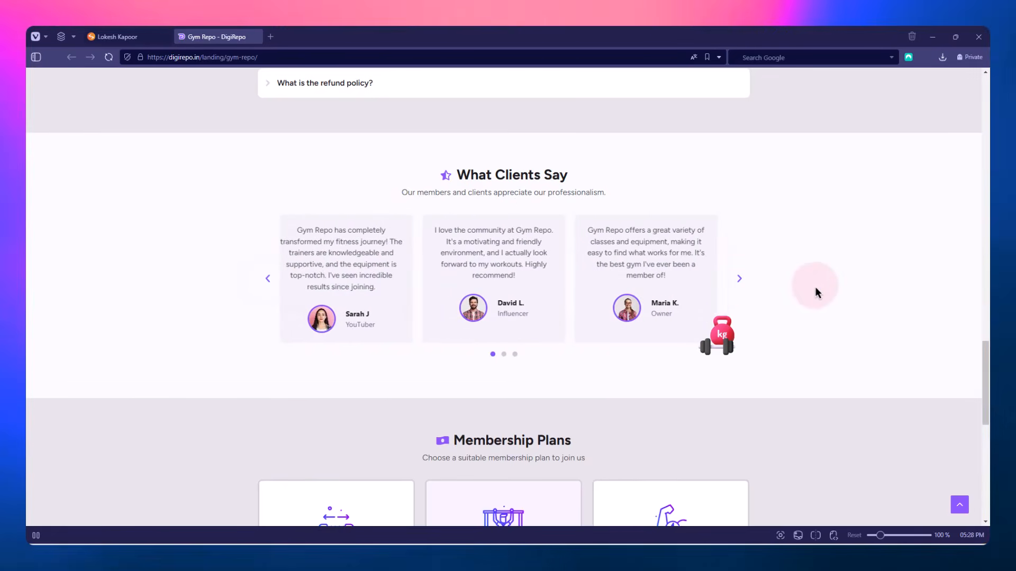
- Examine the Basic, Advanced and Professional cards in the Membership Plans section
scroll(754, 253, "down", 3)
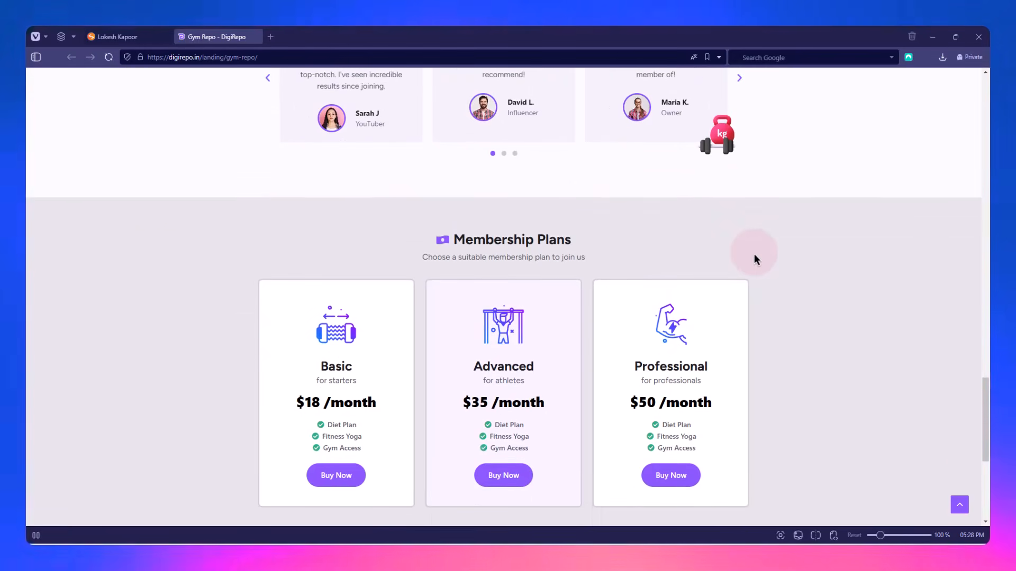
scroll(754, 253, "up", 4)
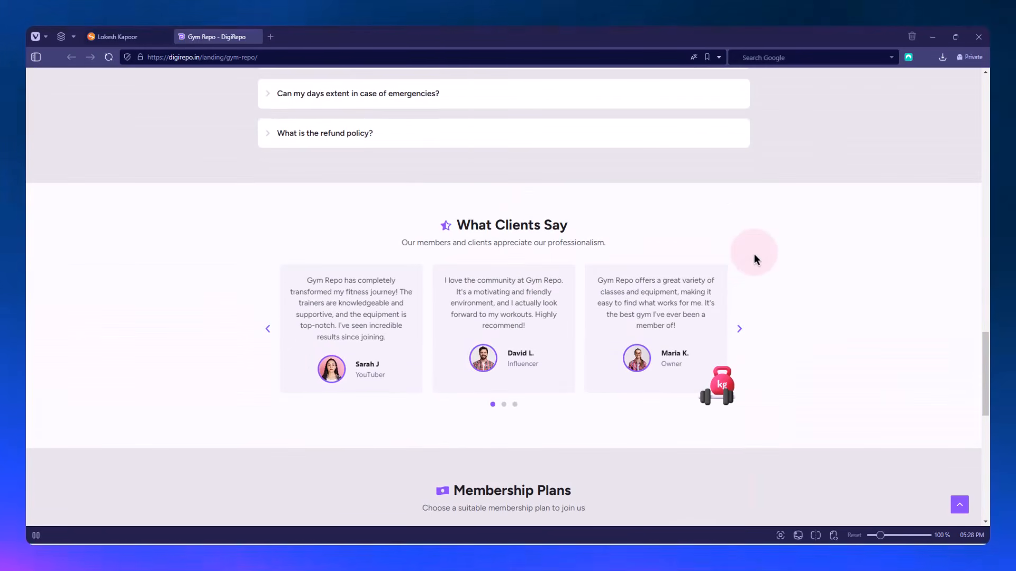
scroll(754, 253, "down", 5)
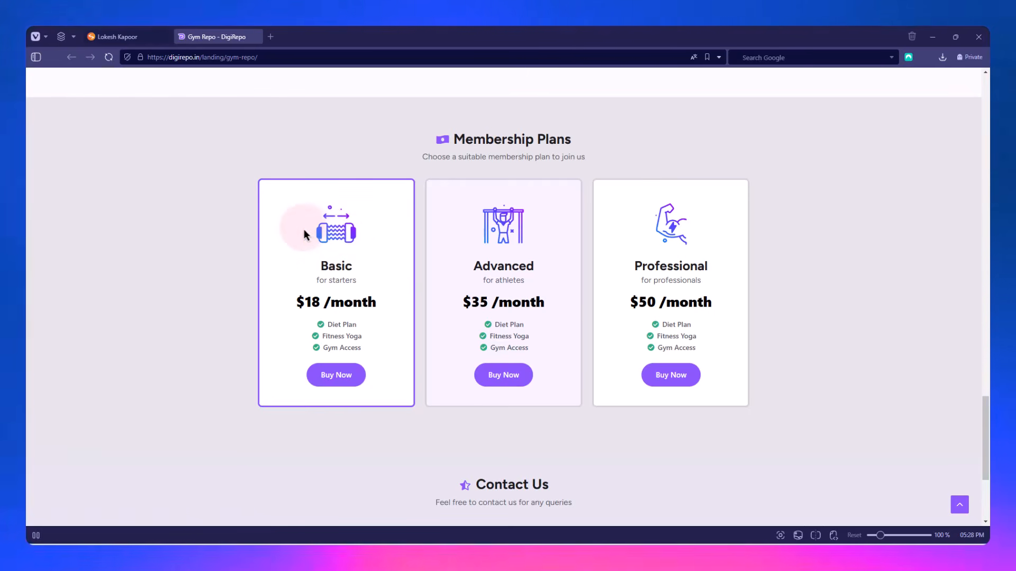
scroll(824, 381, "up", 3)
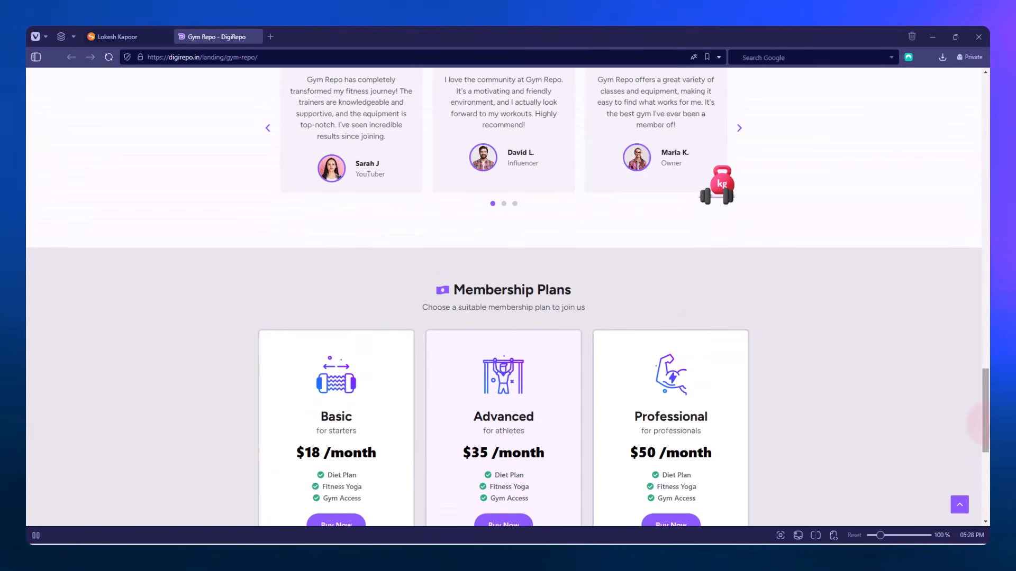
mouse_move(984, 434)
left_mouse_down()
mouse_move(979, 135)
mouse_move(974, 420)
mouse_move(984, 401)
mouse_move(973, 425)
left_mouse_up()
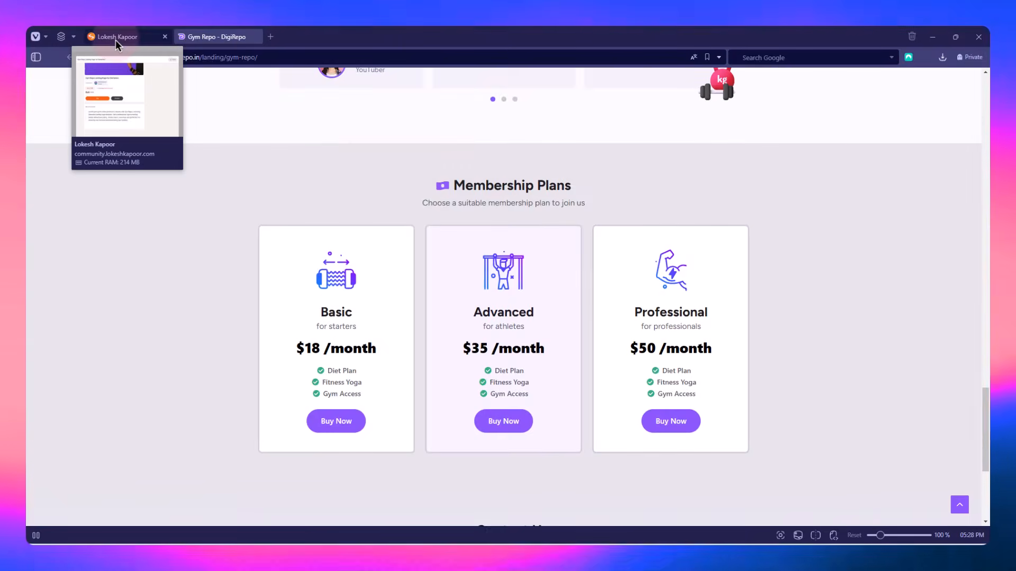
- Switch to the community store page, close the open product details and reload the store
left_click(116, 39)
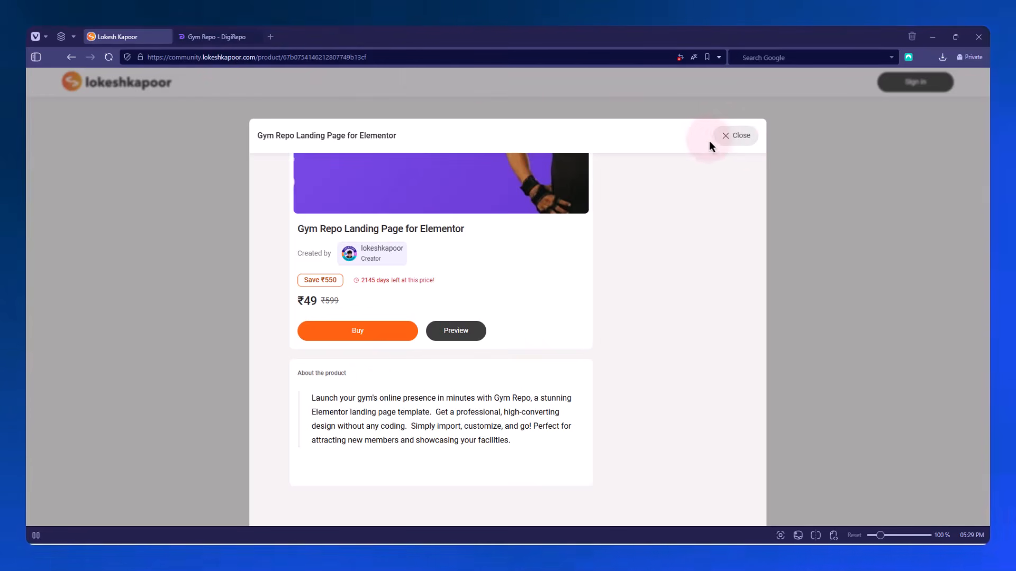
left_click(729, 136)
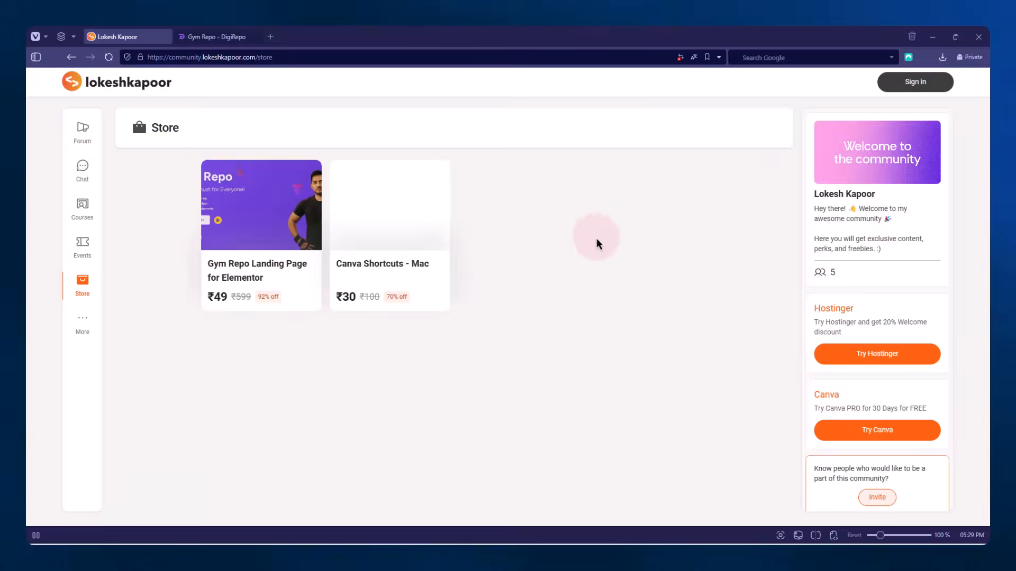
right_click(606, 229)
left_click(630, 266)
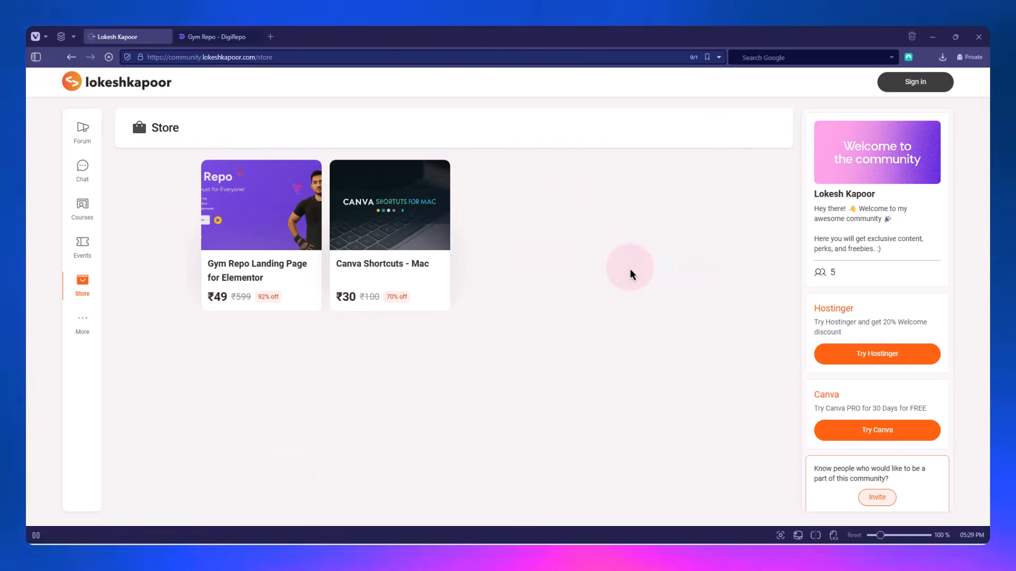
- Open the Gym Repo Landing Page for Elementor product, launch its live preview and return to the store page
left_click(200, 259)
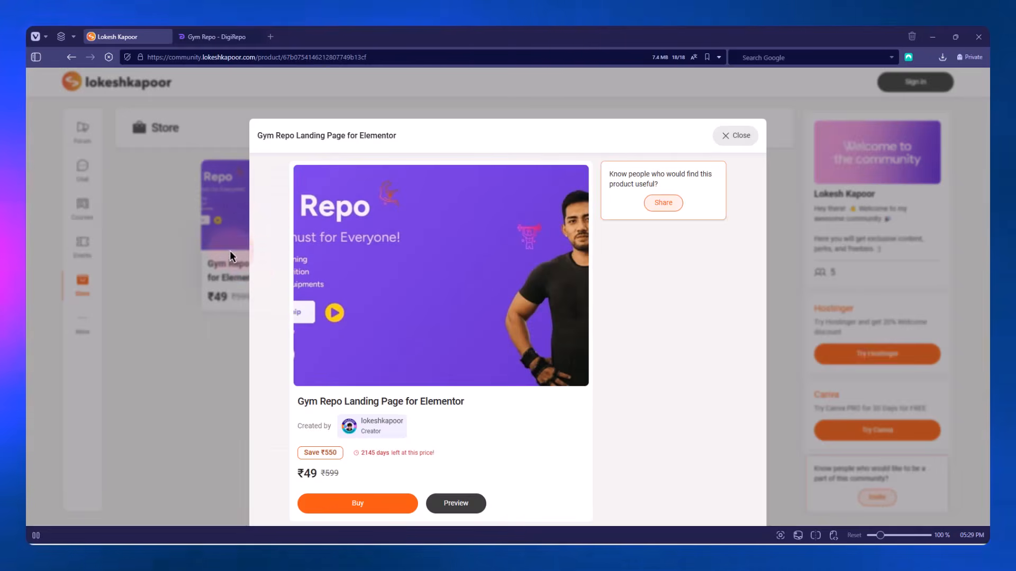
left_click(362, 394)
scroll(365, 387, "down", 1)
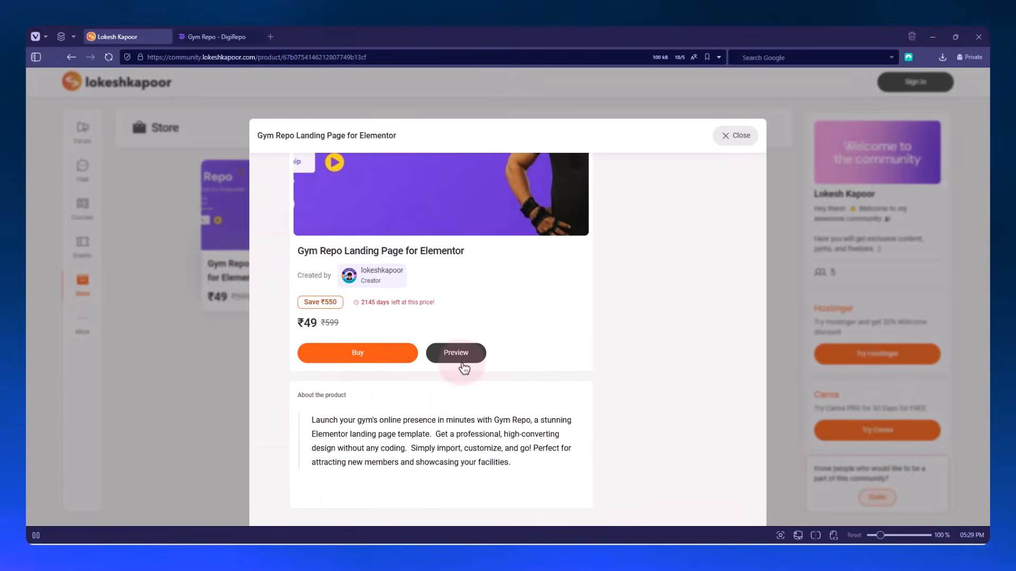
left_click(461, 359)
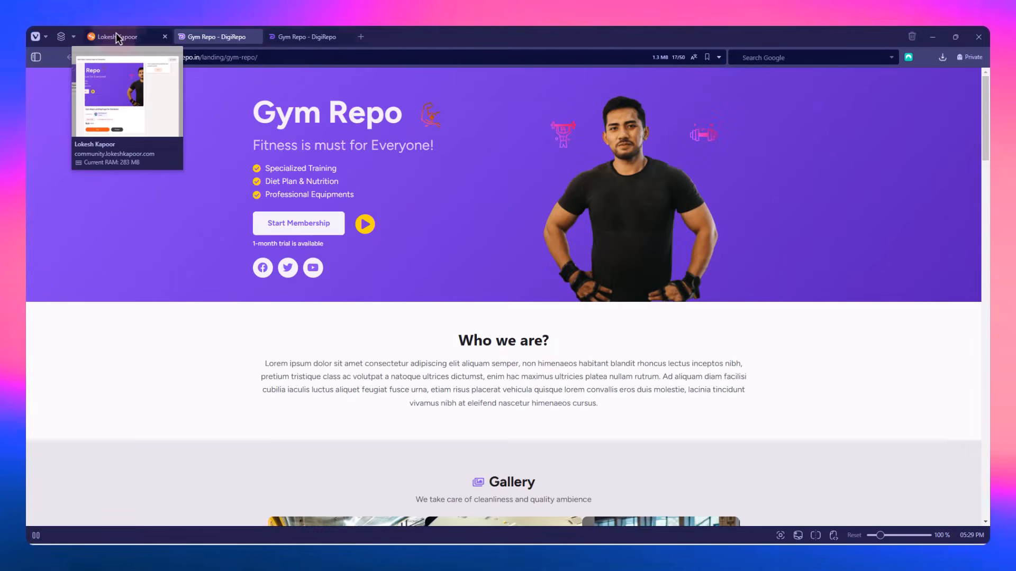
left_click(125, 35)
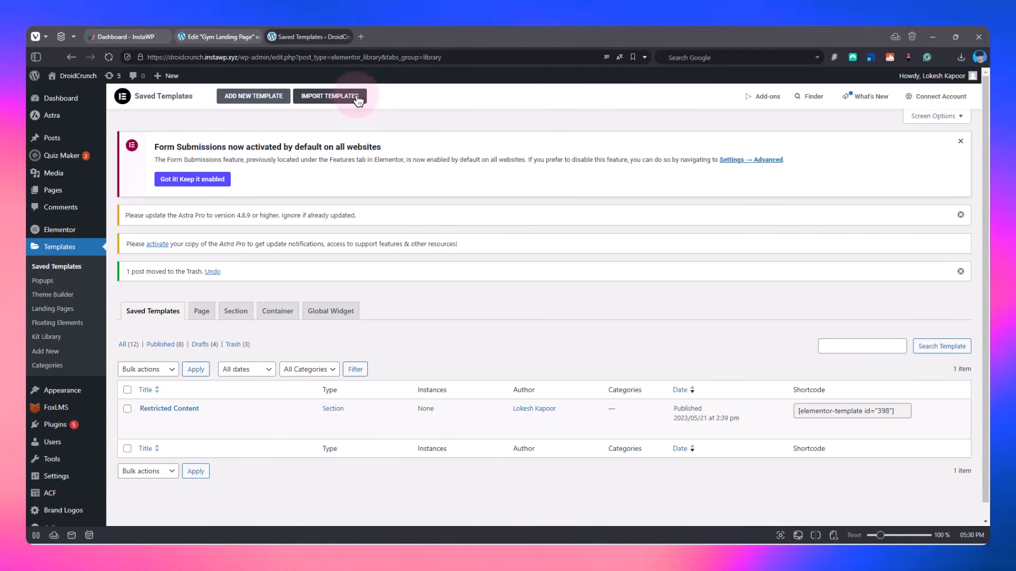
- Open the template import form in Elementor's Saved Templates and bring up the GymRepo folder in File Explorer
left_click(357, 97)
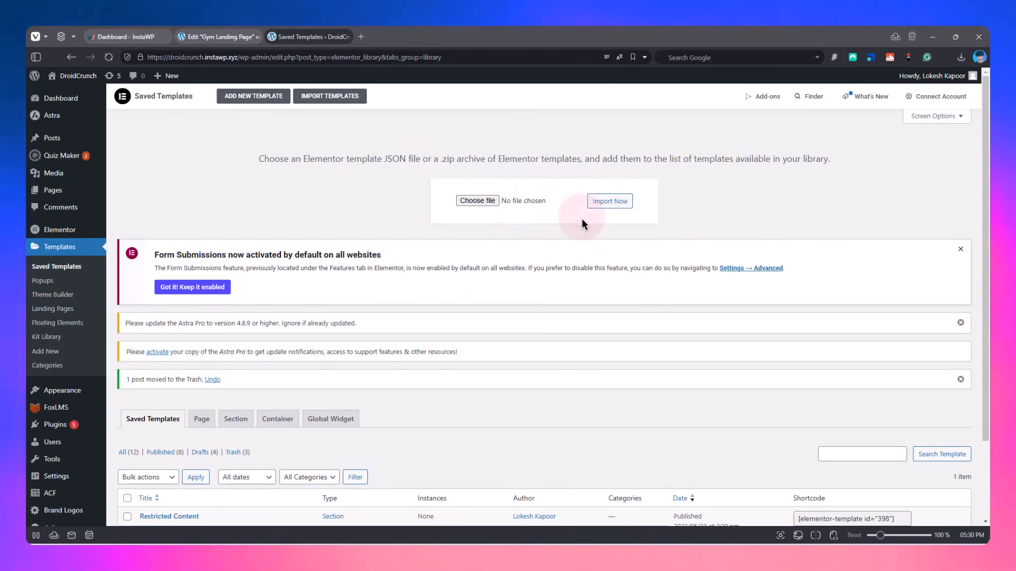
key("alt+Tab")
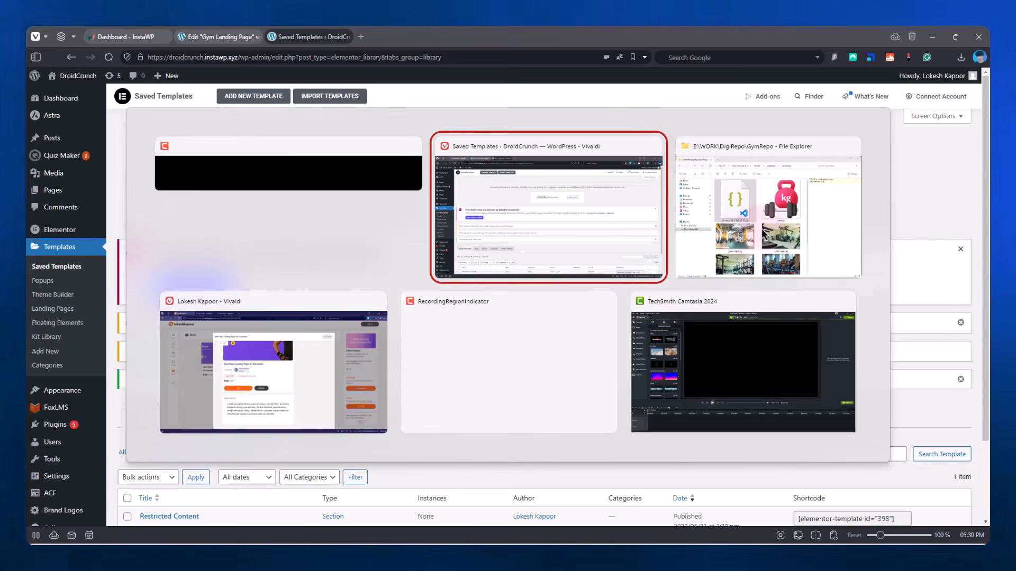
left_click(770, 223)
left_click_drag(309, 259, 447, 237)
key("alt+Tab")
key("alt+Tab")
left_click_drag(415, 108, 388, 326)
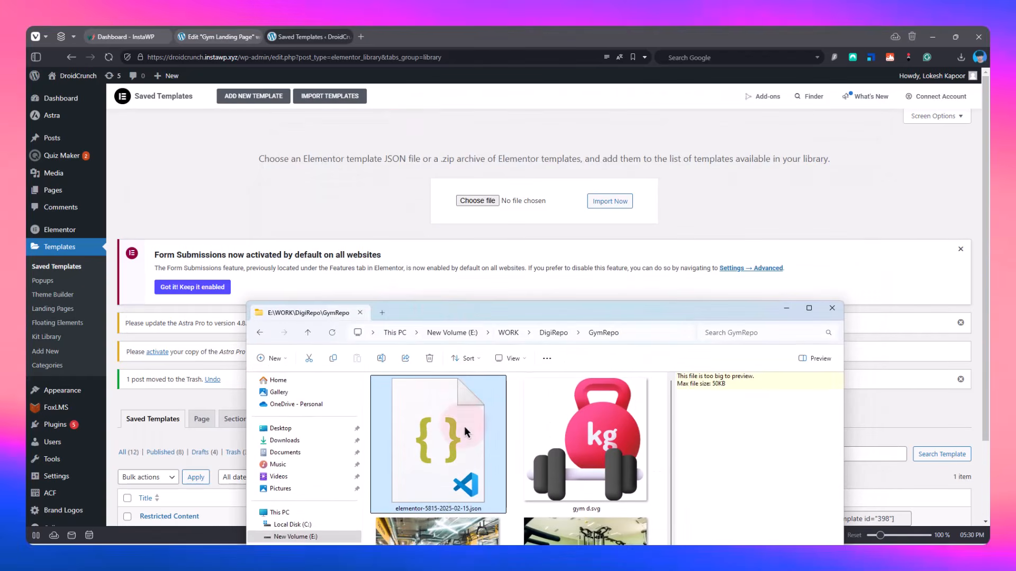
left_click_drag(431, 445, 474, 205)
left_click(608, 201)
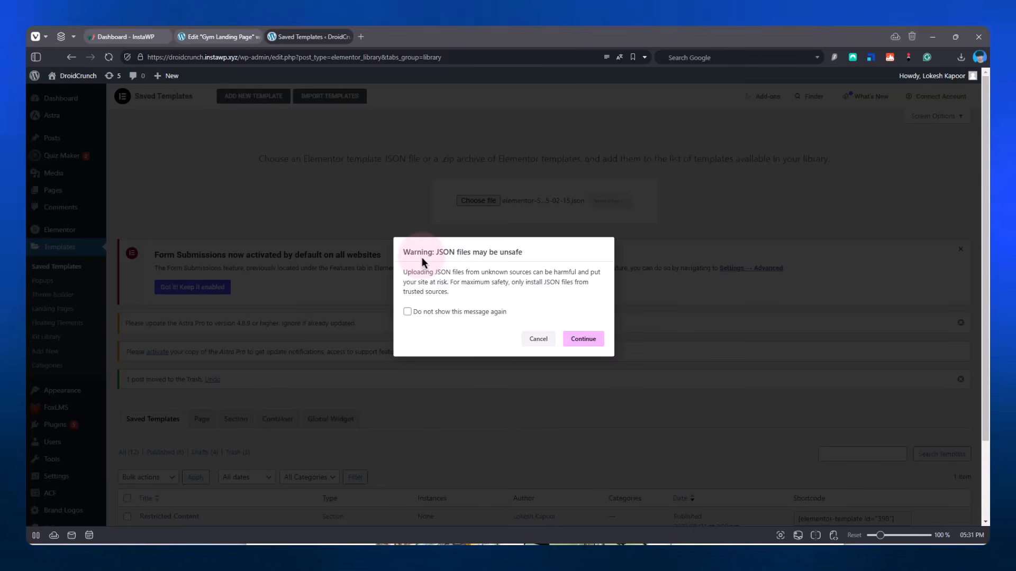
left_click(603, 342)
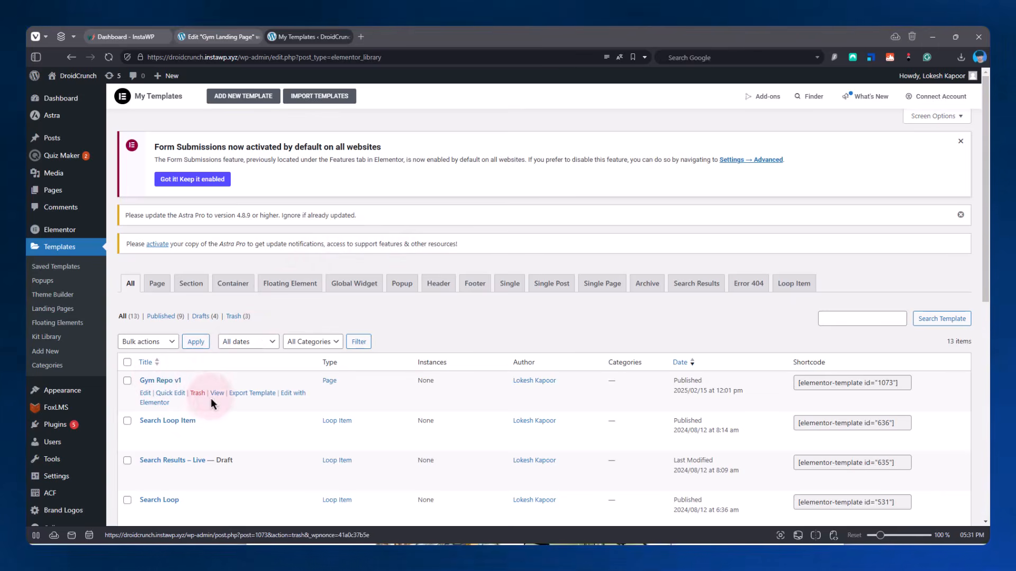
- View the imported Gym Repo v1 template on the site and examine its sections from the hero to Membership Plans
left_click(217, 394)
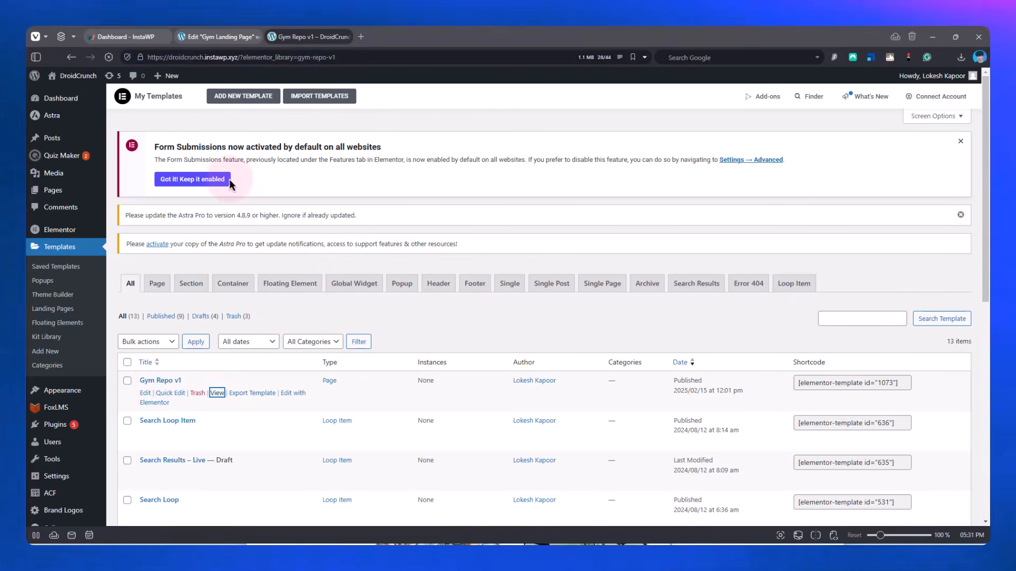
scroll(472, 218, "down", 20)
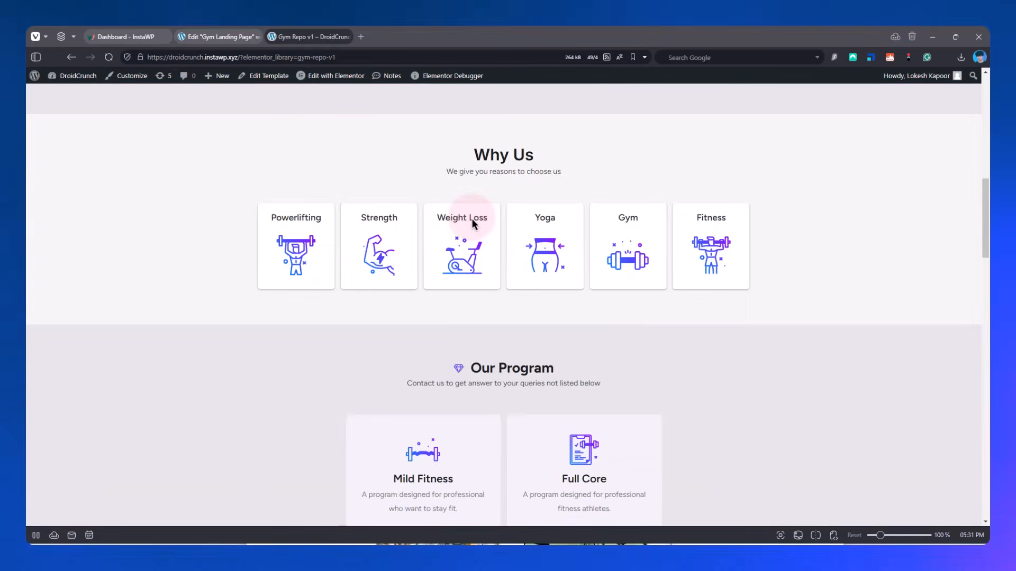
scroll(472, 218, "down", 15)
scroll(508, 239, "up", 16)
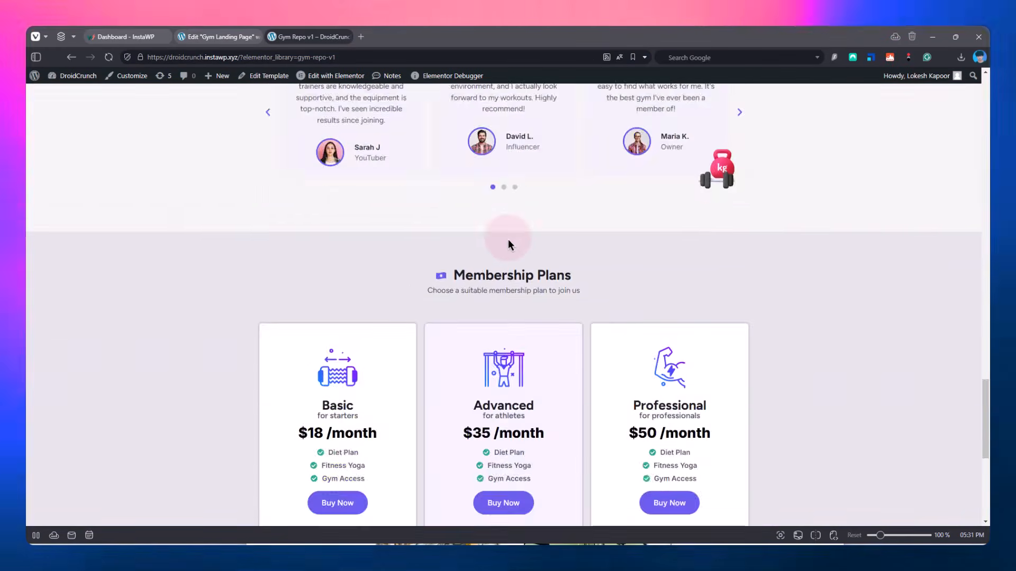
scroll(540, 259, "up", 20)
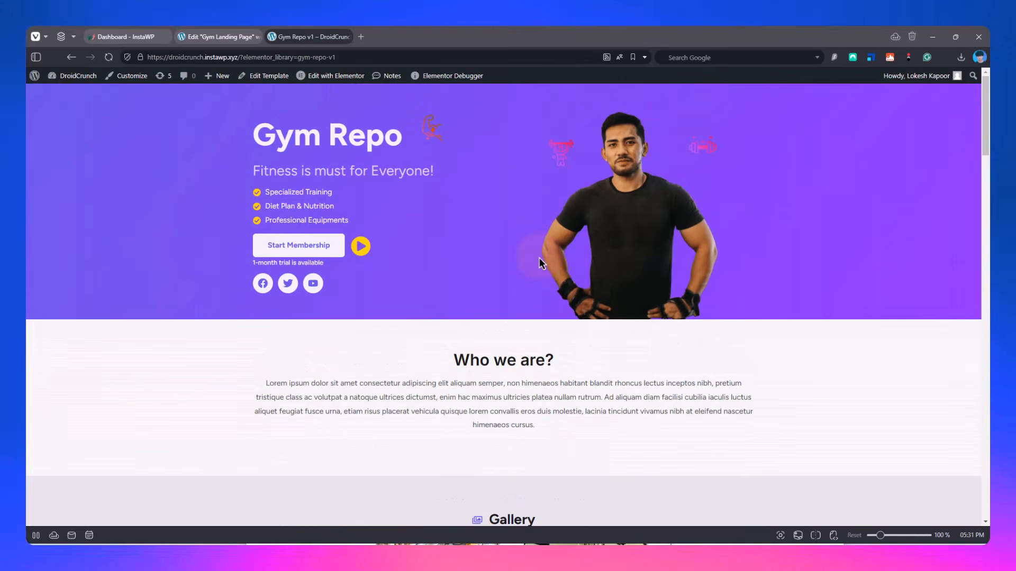
left_click_drag(985, 139, 981, 241)
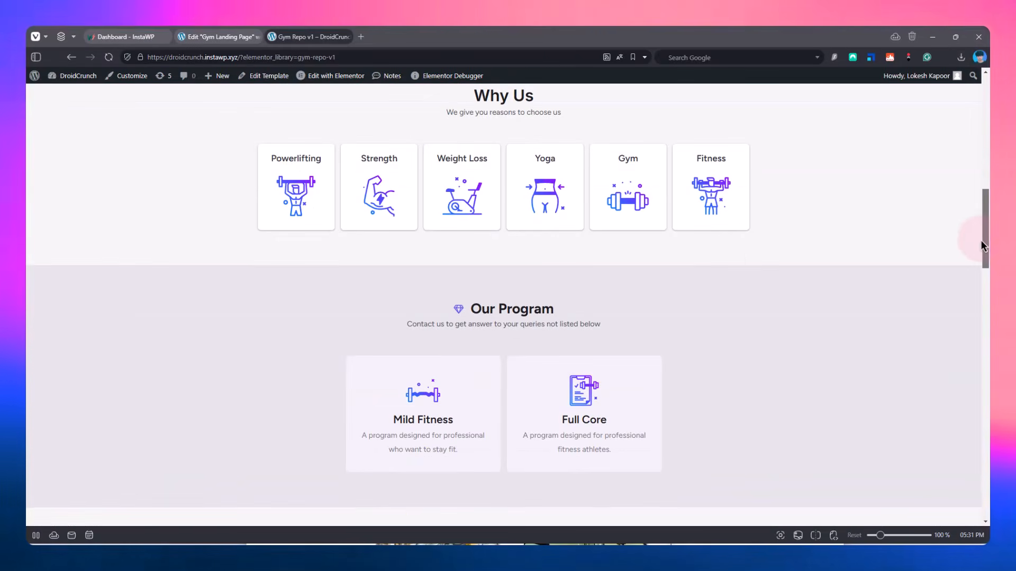
scroll(959, 340, "down", 5)
left_click_drag(960, 341, 957, 101)
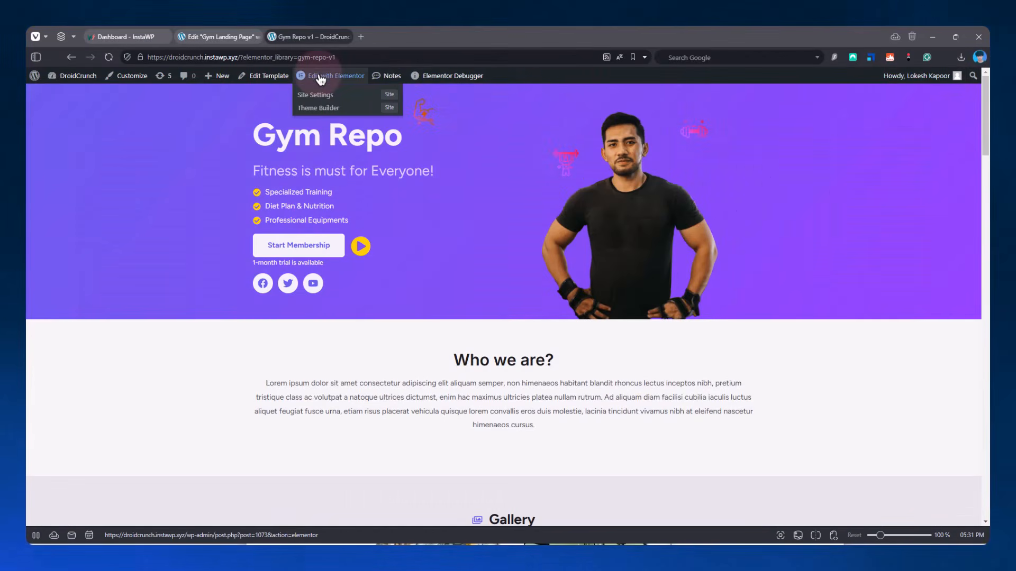
- Open the Gym Repo v1 template in the Elementor editor, close the File Explorer window and show the site's Global Colors
left_click(318, 76)
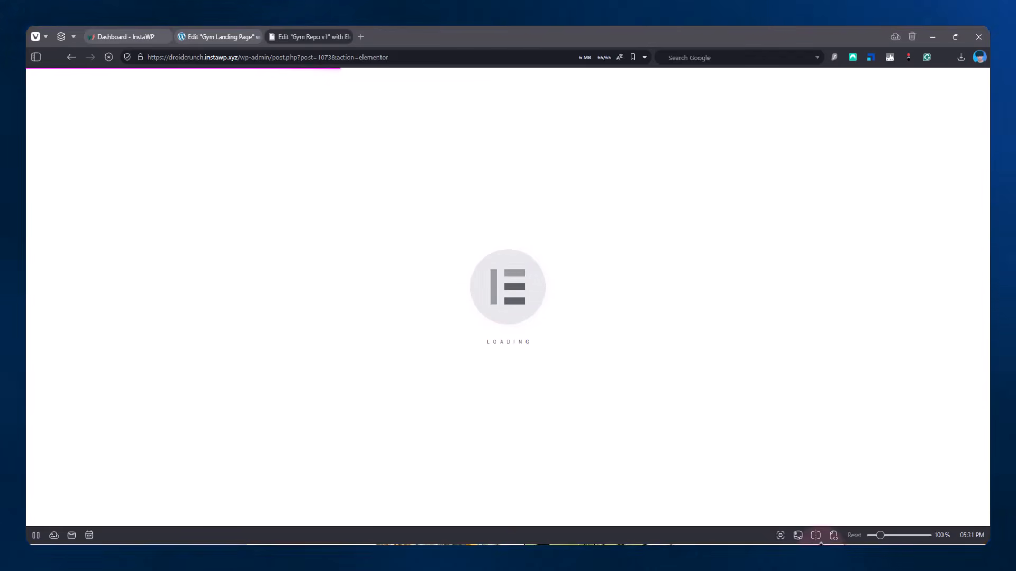
left_click(820, 545)
left_click(832, 308)
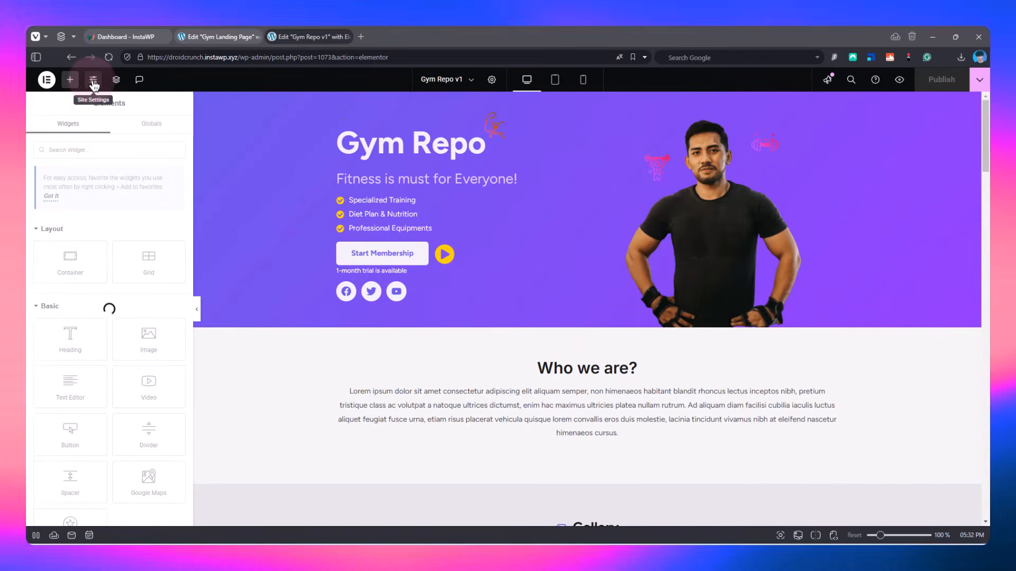
left_click(93, 81)
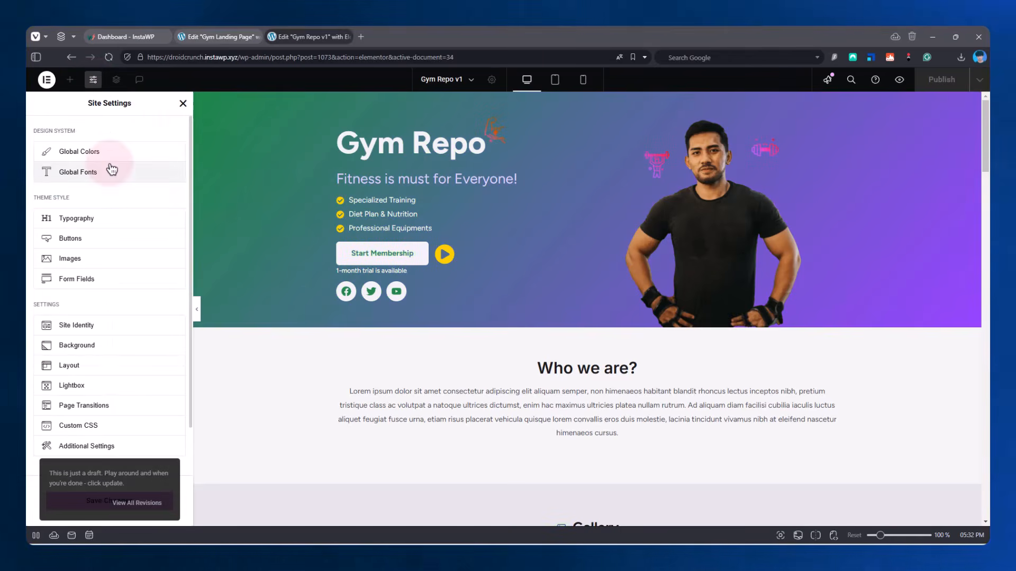
left_click(114, 158)
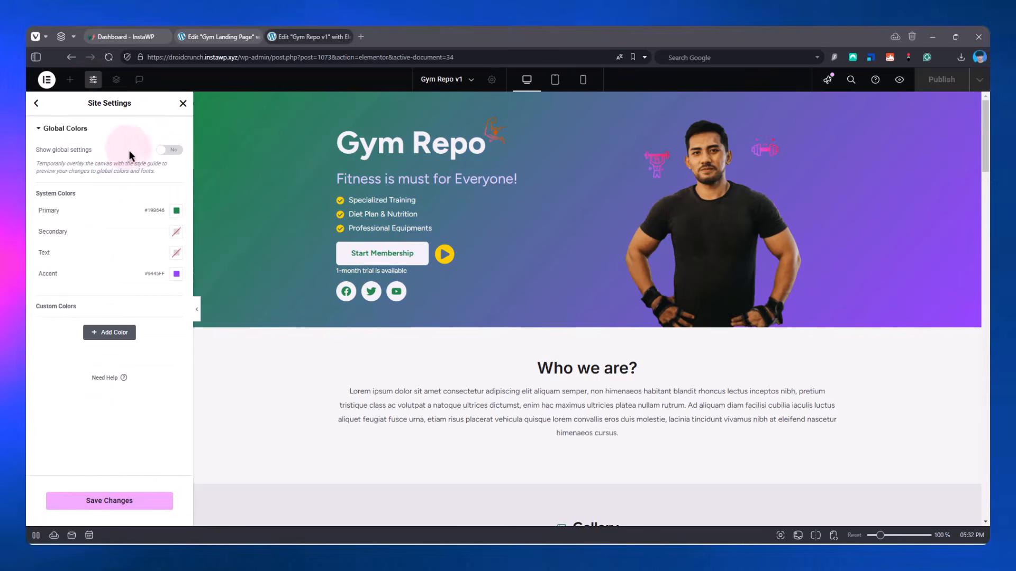
- Change the Primary system color from green to dark teal #096E70 and check it in the page sections
scroll(436, 245, "down", 1)
scroll(476, 256, "down", 1)
scroll(596, 285, "up", 2)
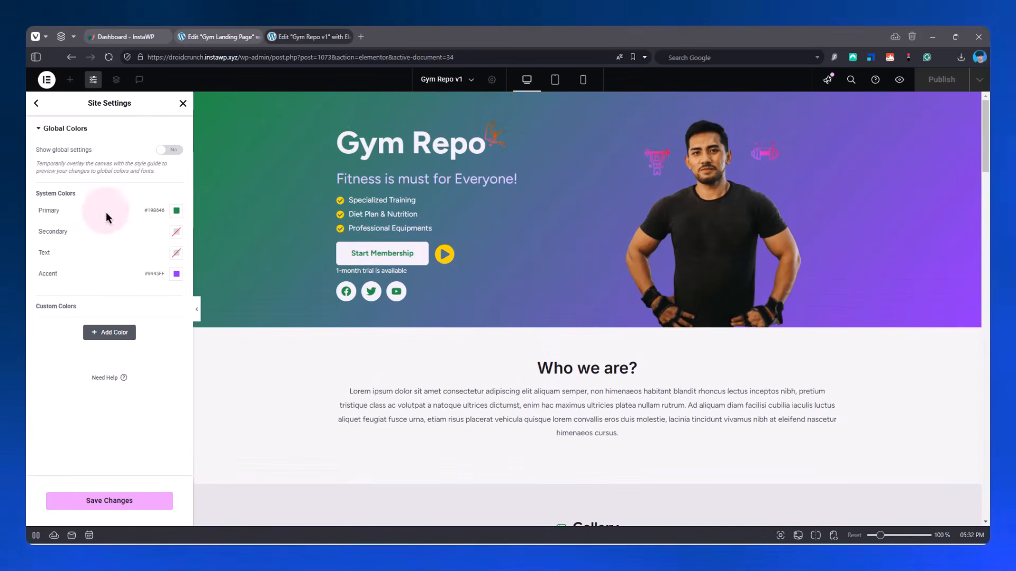
scroll(564, 279, "down", 15)
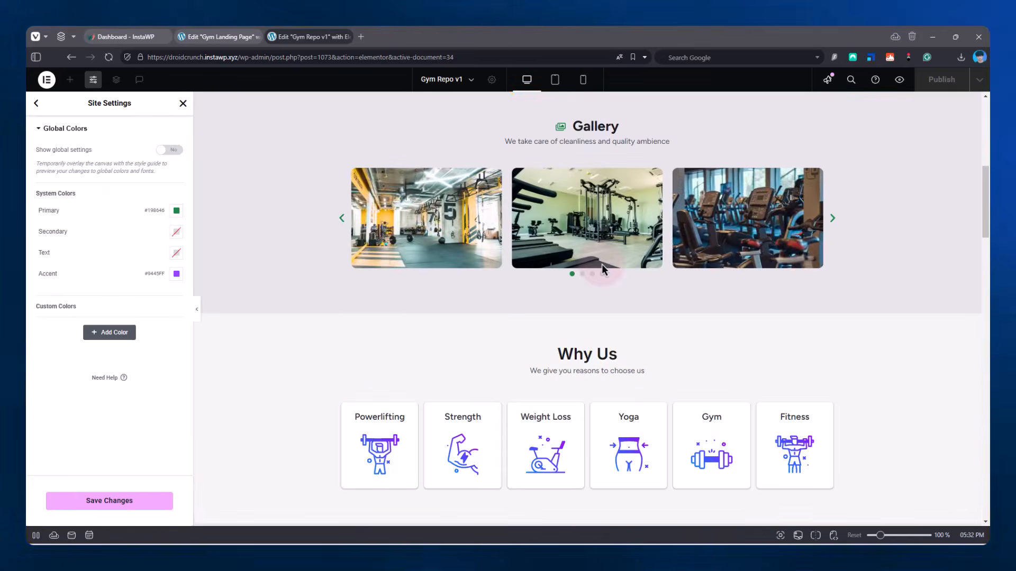
scroll(665, 281, "down", 5)
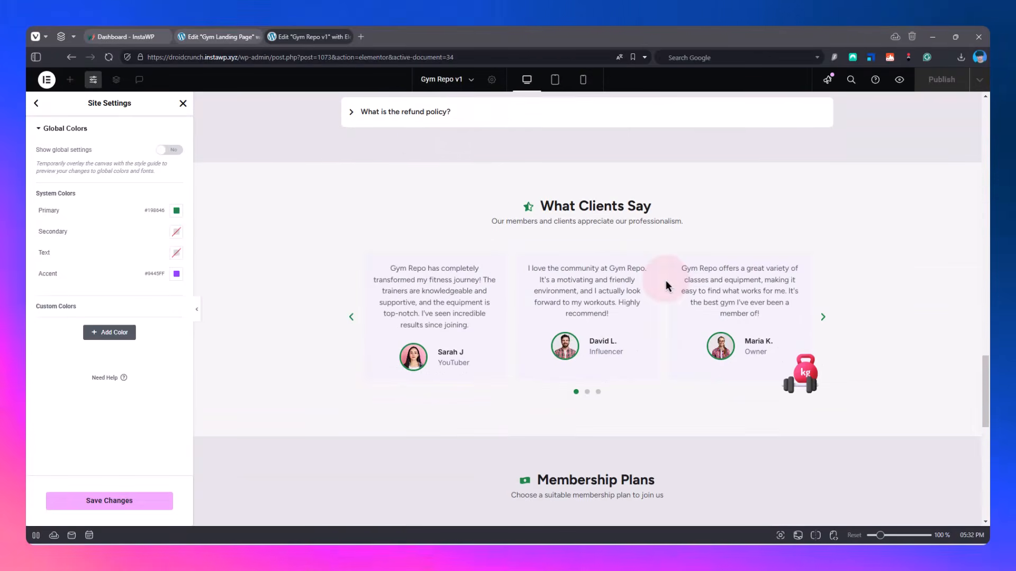
left_click(176, 211)
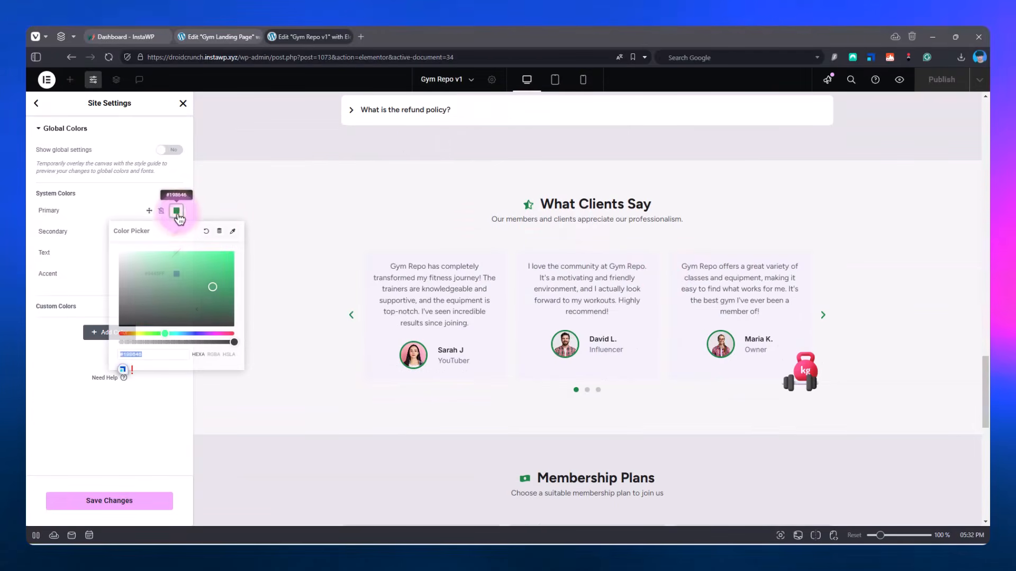
left_click_drag(180, 331, 176, 332)
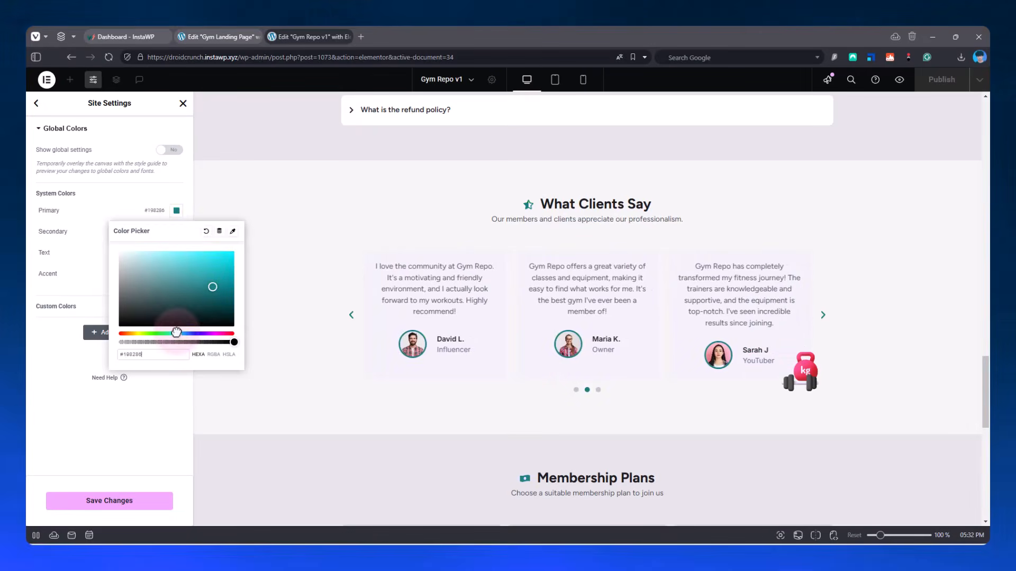
left_click_drag(217, 248, 294, 304)
scroll(294, 306, "down", 10)
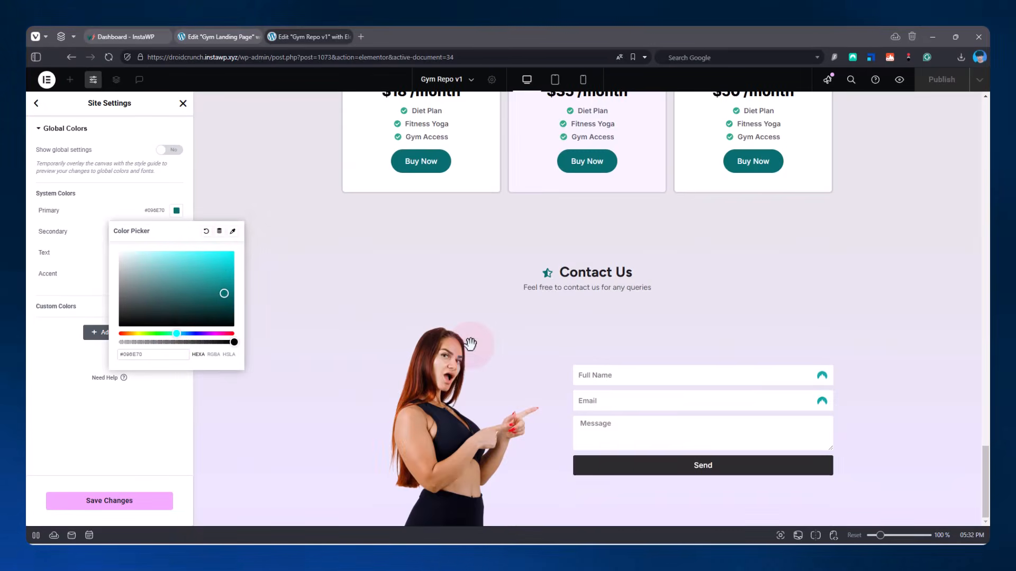
- Lighten the Primary system color to teal #15A1A3, checking it against the page and the hero gradient
scroll(294, 309, "up", 3)
left_click(222, 269)
mouse_move(222, 268)
left_mouse_down()
mouse_move(221, 251)
mouse_move(219, 283)
left_mouse_up()
scroll(609, 344, "down", 15)
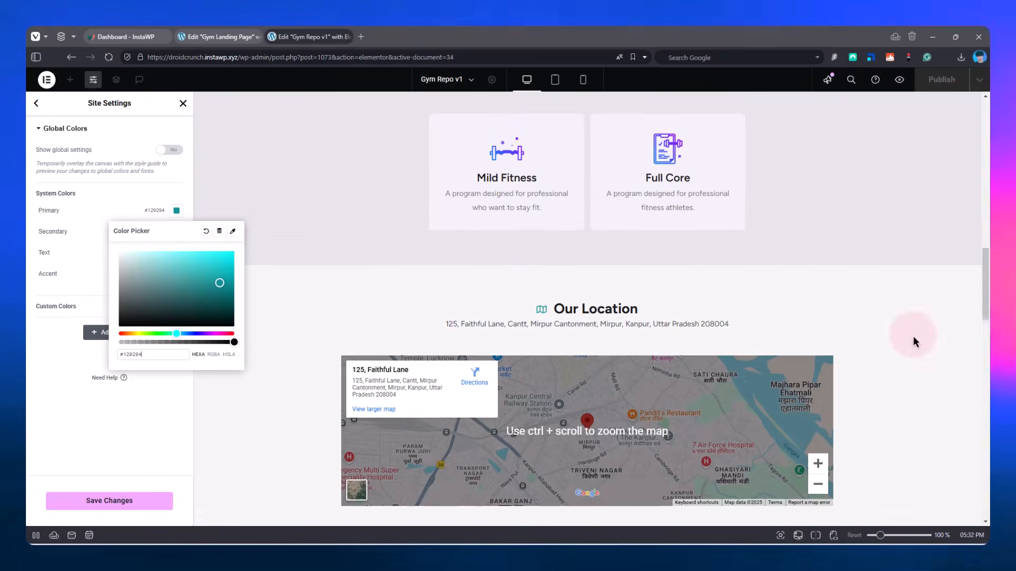
left_click_drag(982, 281, 980, 125)
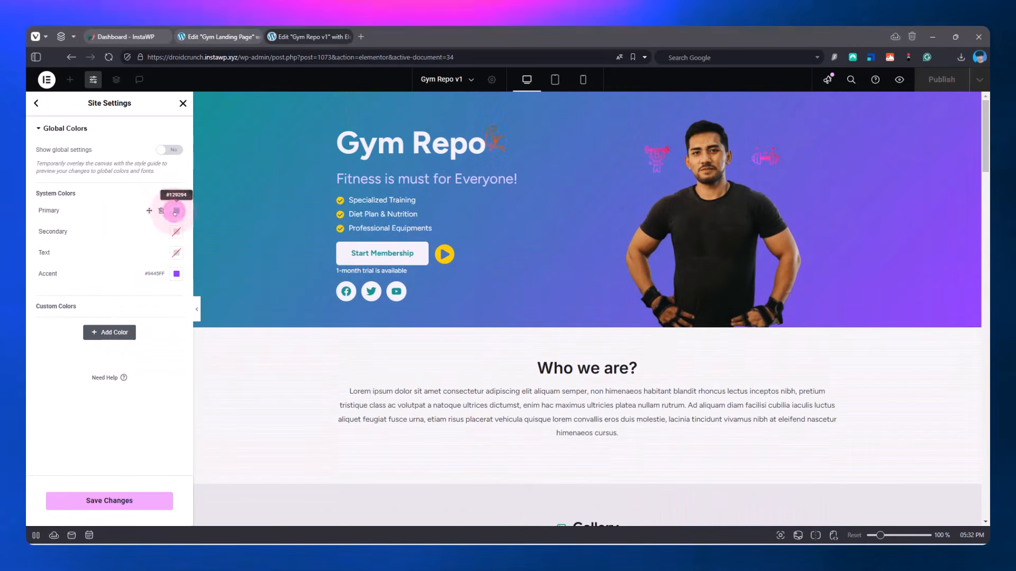
left_click(175, 213)
left_click_drag(220, 283, 219, 278)
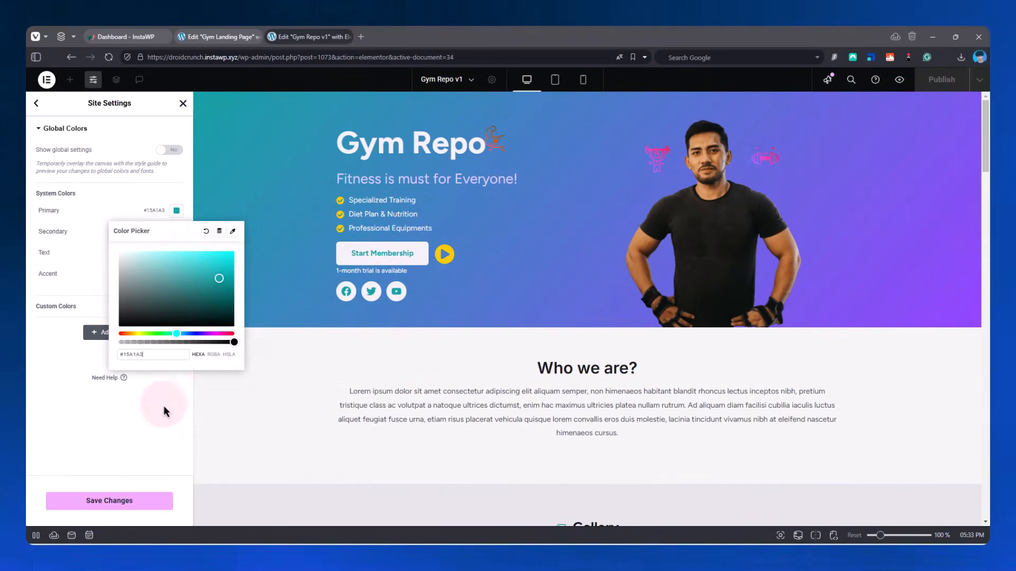
left_click(163, 405)
- Set the Accent system color to a light turquoise of about #33D9CA, save the changes and close Site Settings
left_click(182, 297)
left_click(177, 273)
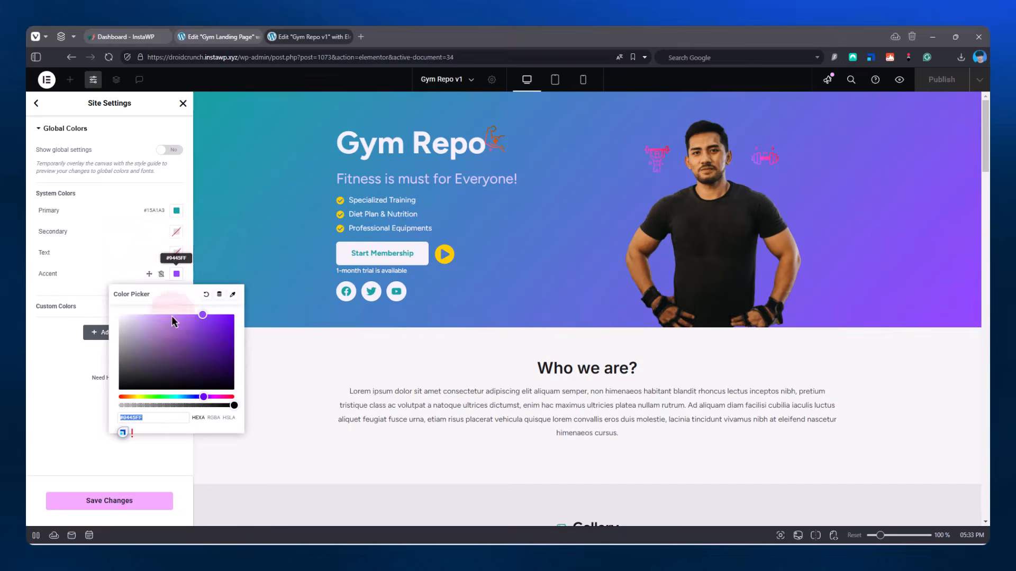
left_click(155, 398)
left_click_drag(155, 398, 175, 390)
left_click_drag(199, 345, 207, 326)
left_click(129, 501)
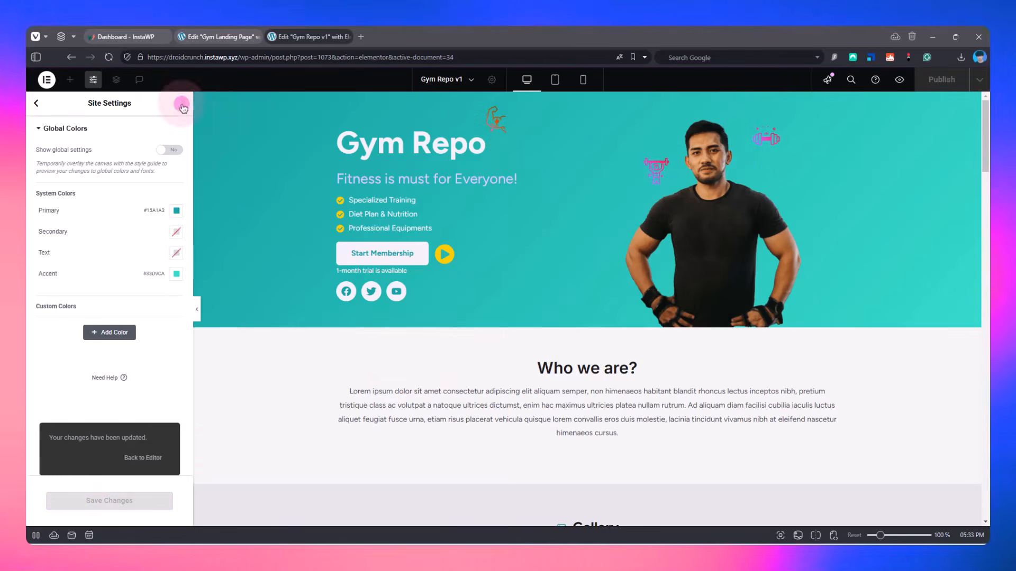
left_click(182, 105)
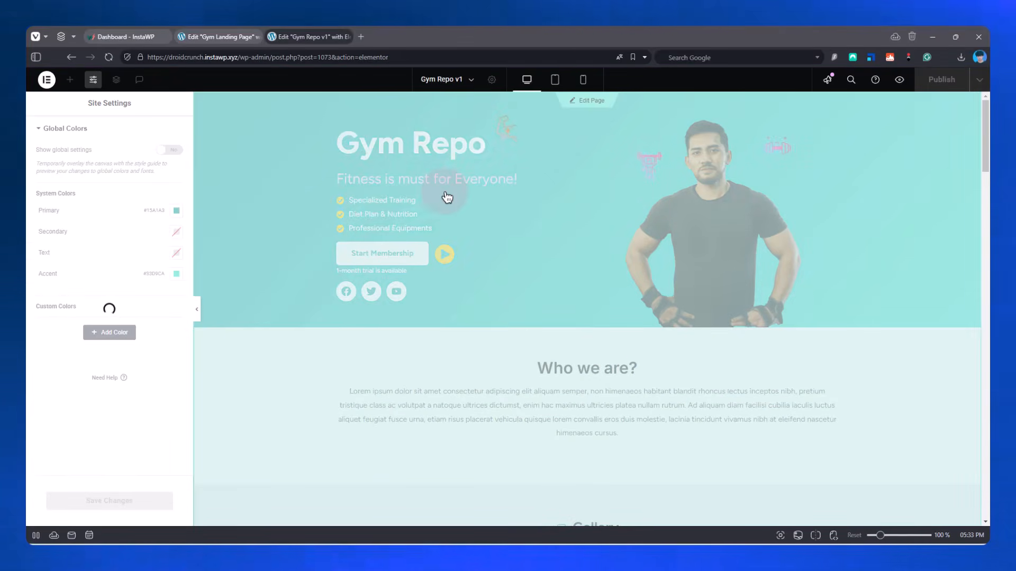
- Set the Hue in the CSS filters of the hero's weightlifter icon to 196
scroll(607, 295, "down", 8)
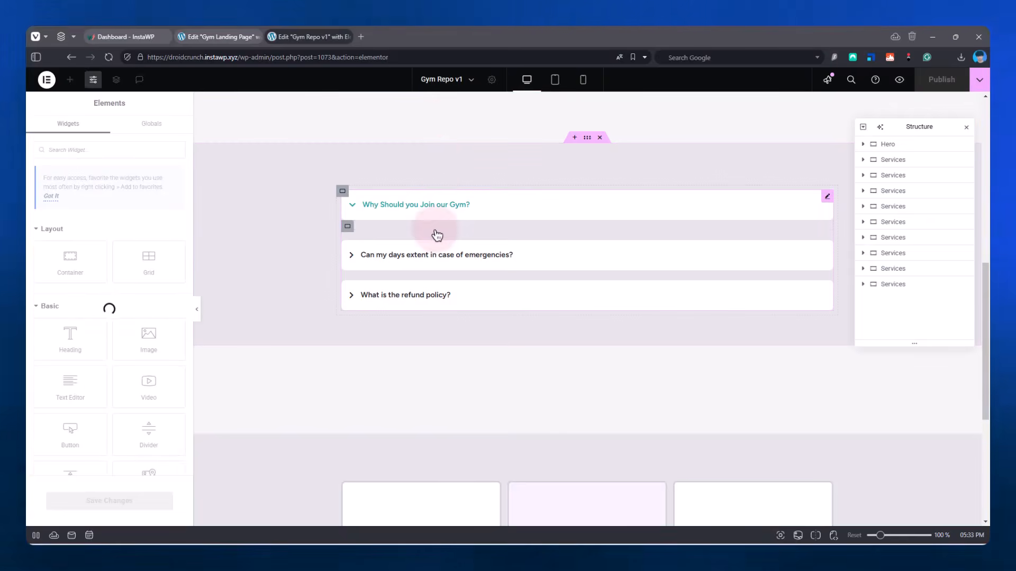
scroll(509, 234, "up", 8)
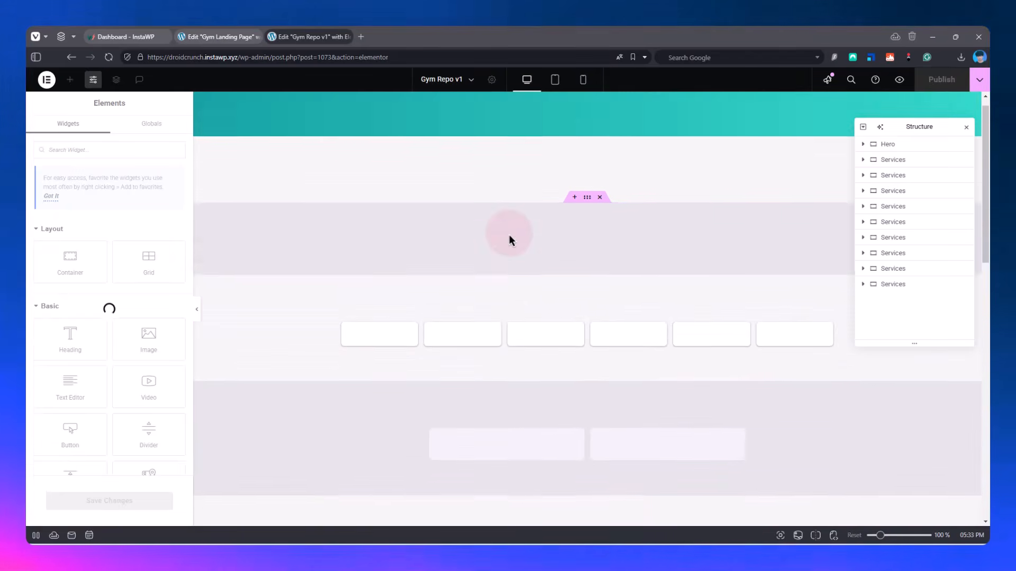
scroll(649, 275, "down", 2)
scroll(649, 275, "down", 1)
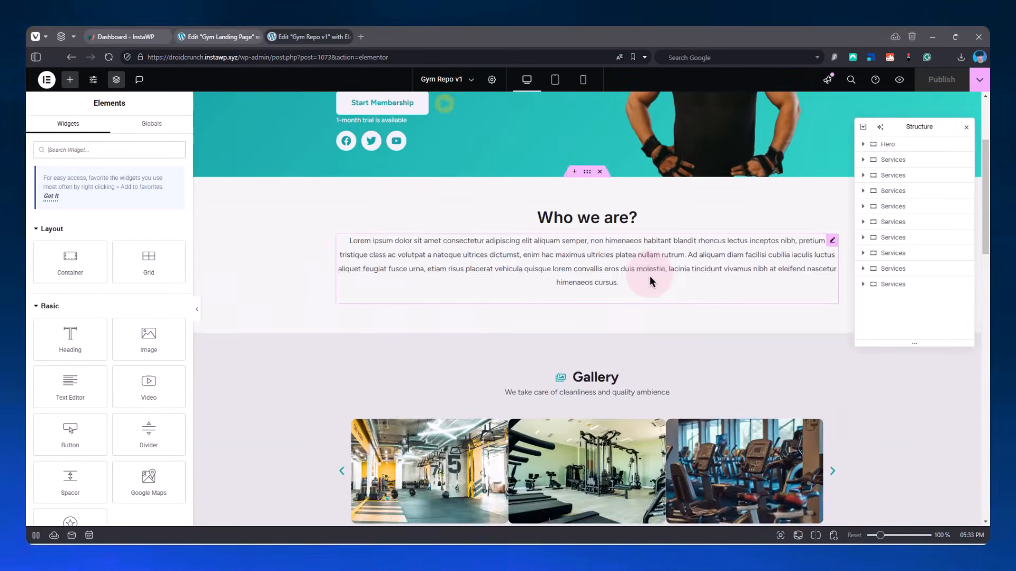
scroll(649, 275, "up", 2)
left_click(655, 200)
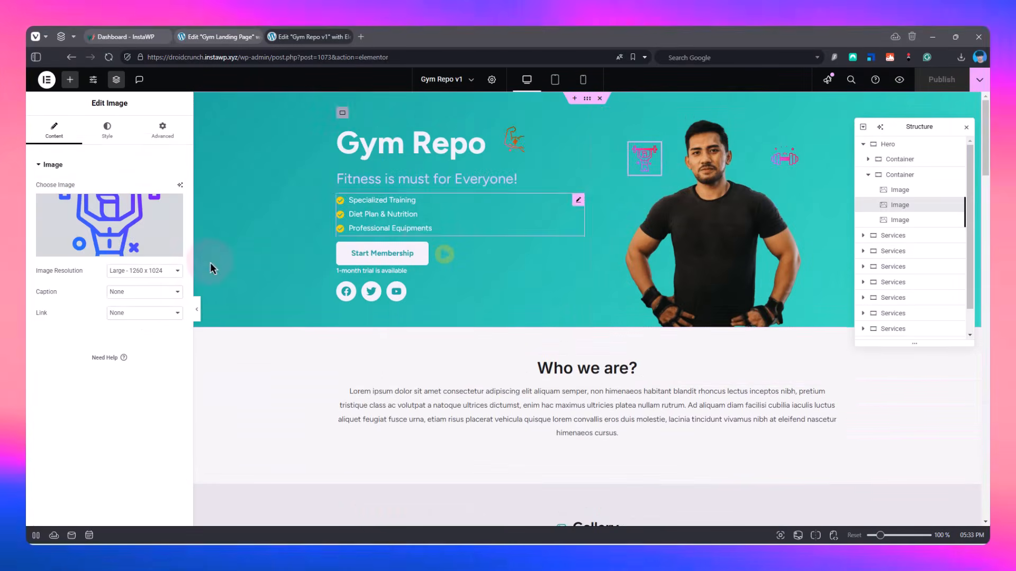
left_click(105, 128)
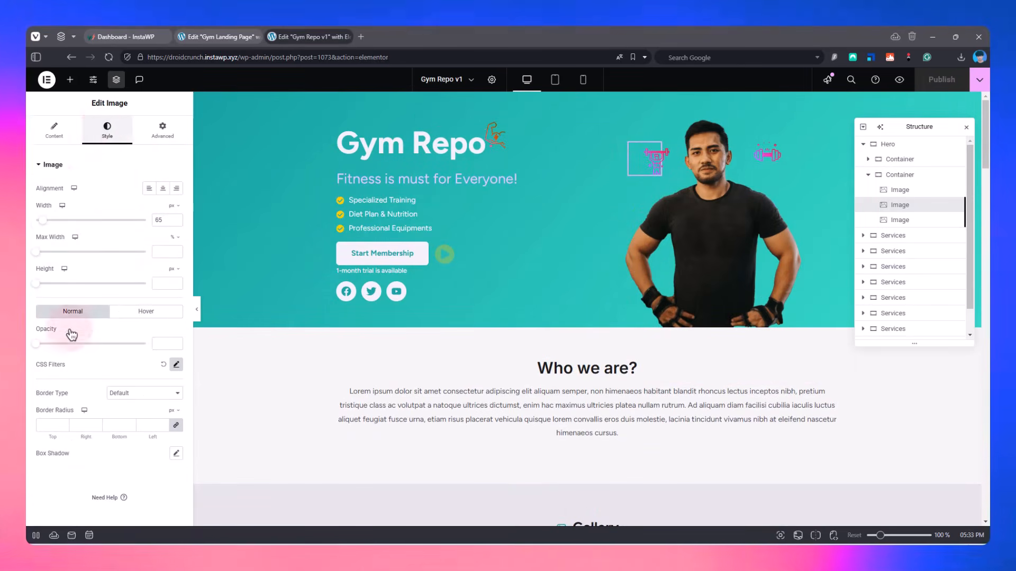
left_click(176, 364)
scroll(154, 409, "down", 1)
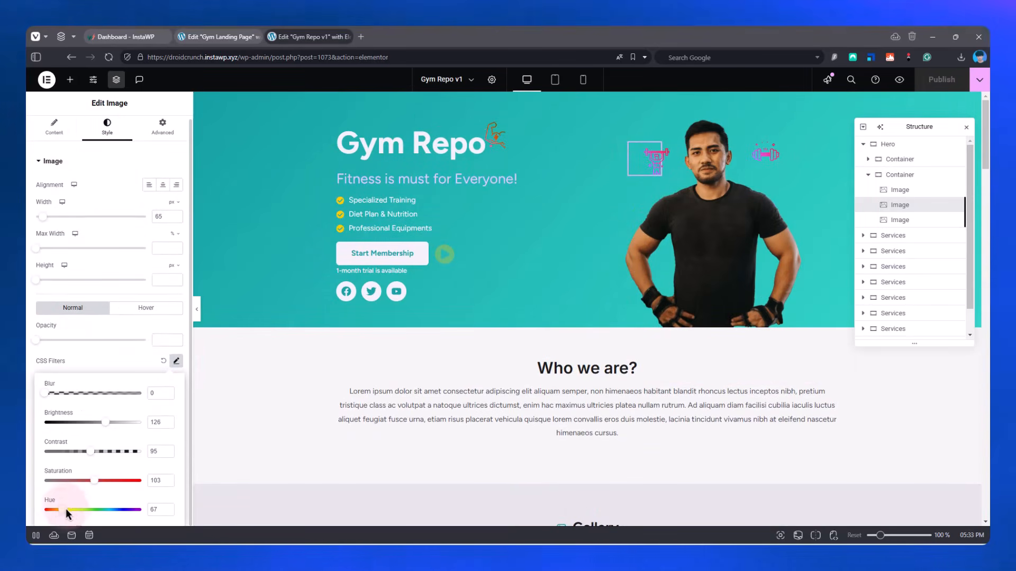
left_click_drag(67, 512, 78, 512)
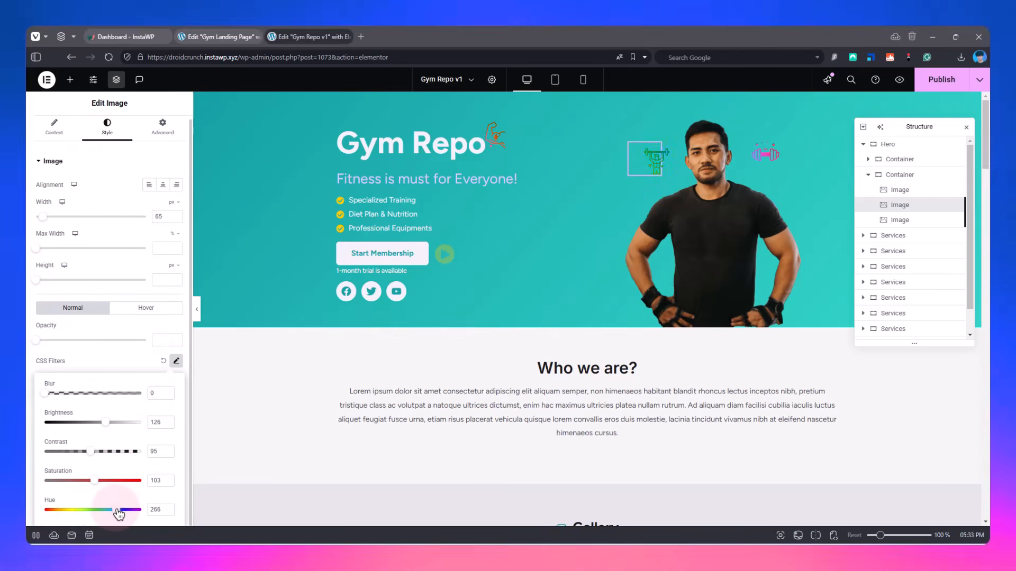
left_click_drag(118, 514, 85, 509)
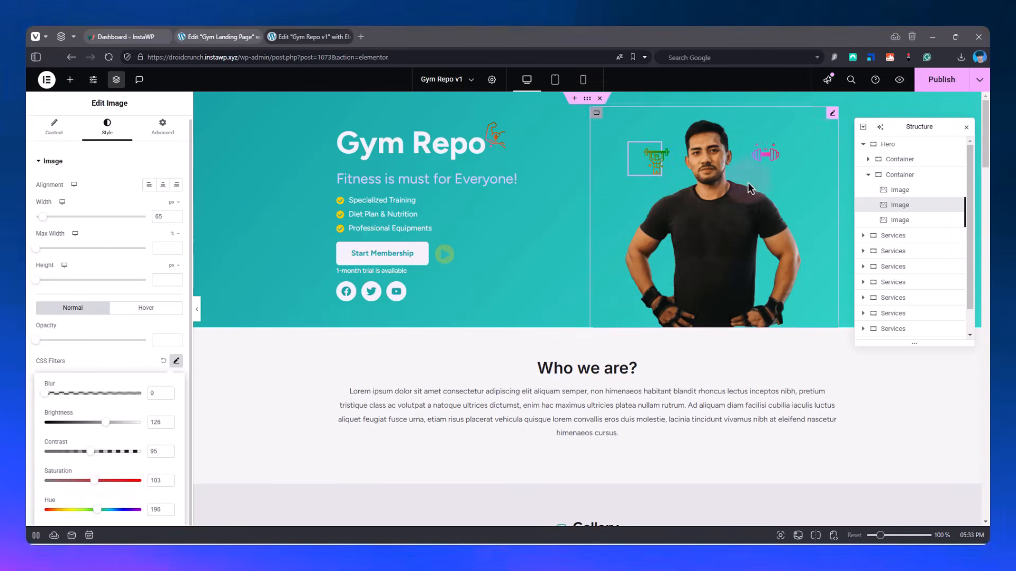
- Set the Hue in the CSS filters of the hero's dumbbell icon to 196, matching the weightlifter icon
left_click(761, 164)
left_click(107, 130)
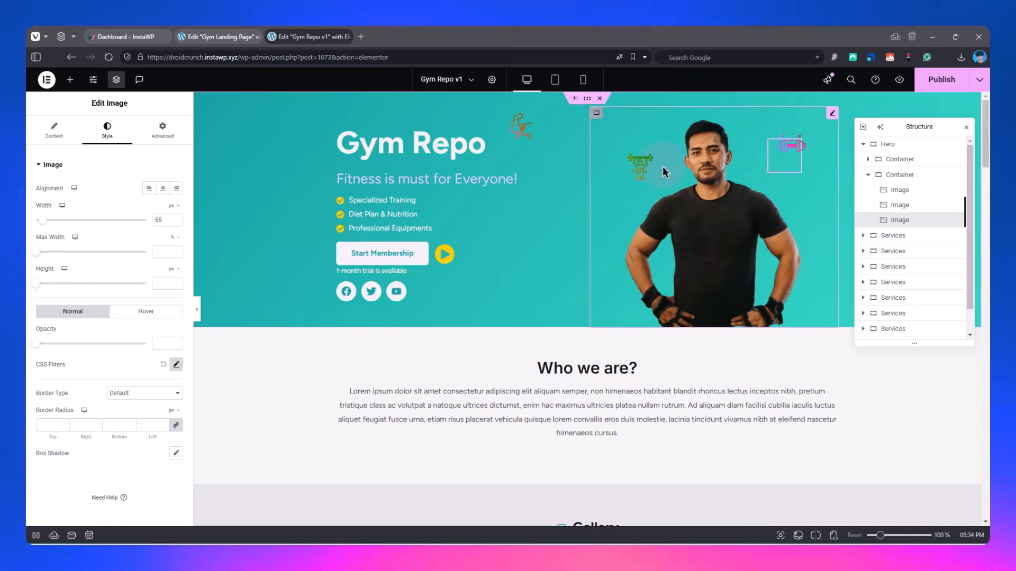
left_click(656, 163)
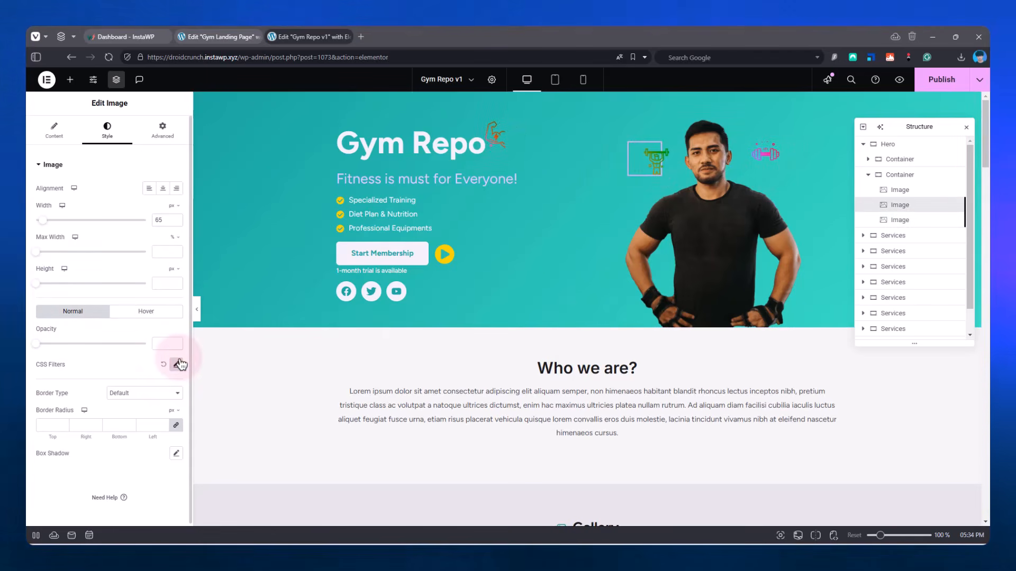
left_click(178, 364)
left_click(156, 511)
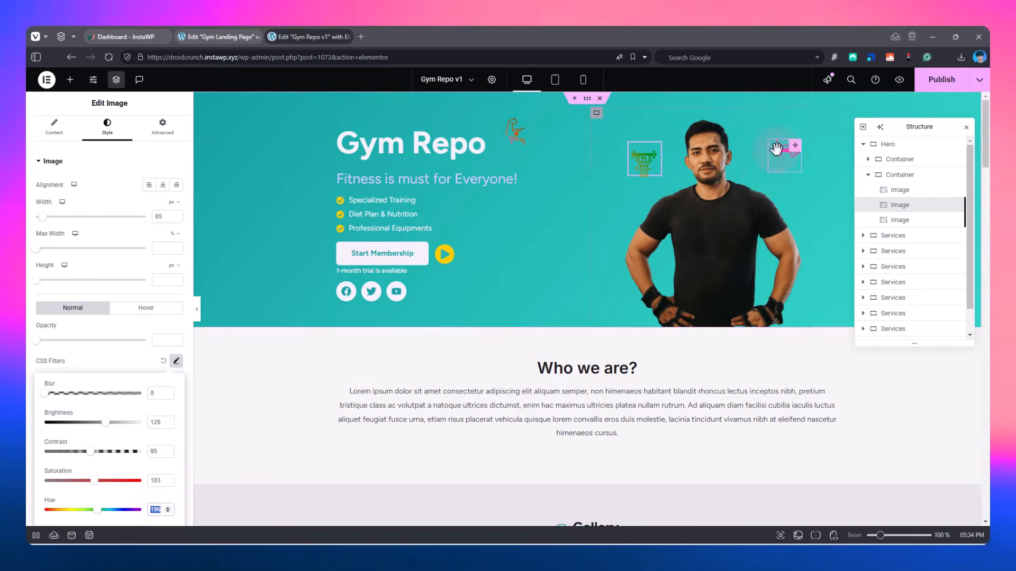
left_click(776, 149)
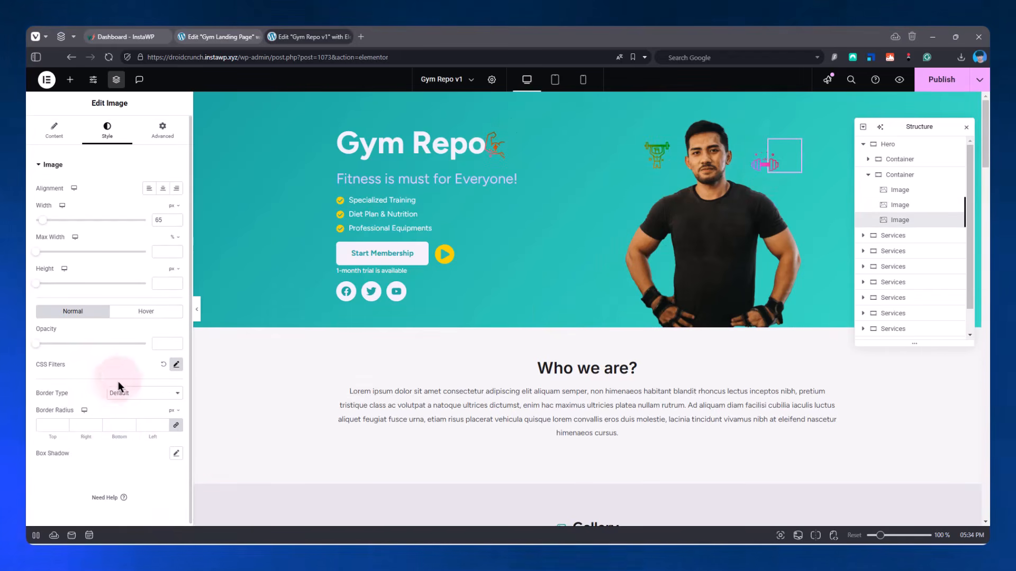
left_click(176, 363)
left_click(153, 507)
type("196")
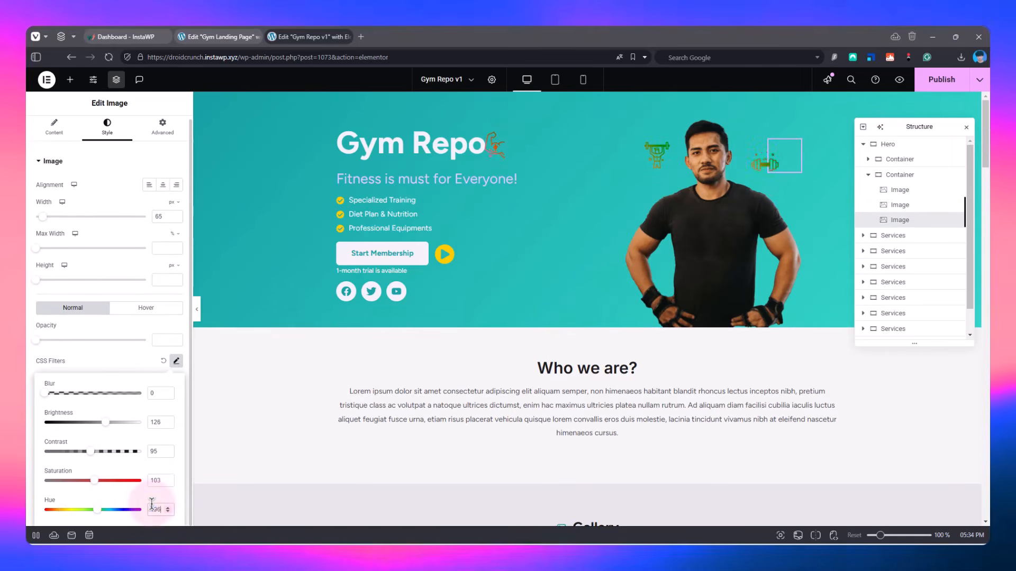
- Set the Hue in the CSS filters of the arm icon beside the Gym Repo heading to 196
left_click(519, 140)
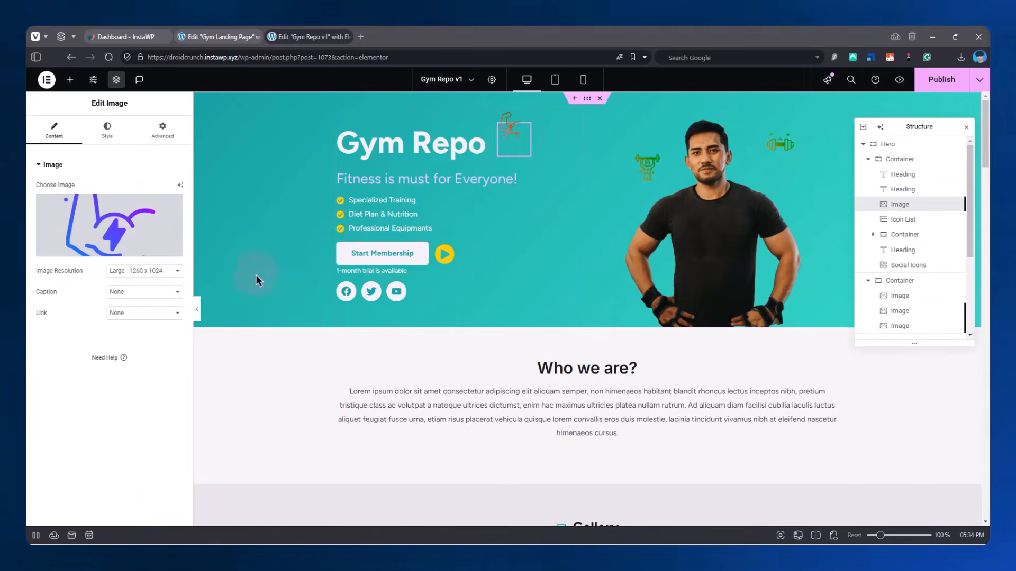
left_click(107, 130)
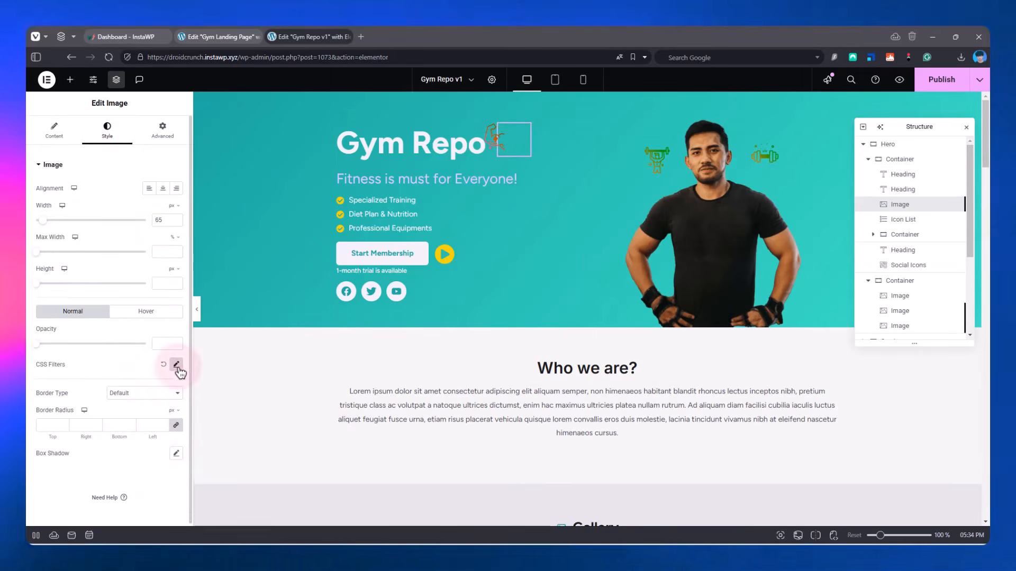
left_click(177, 367)
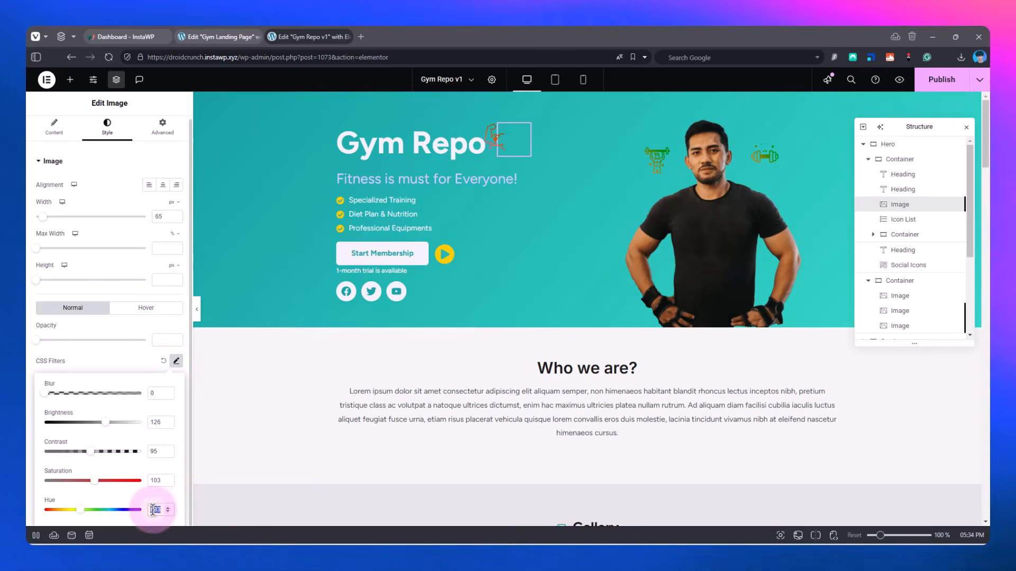
type("196")
- Recolor the Powerlifting icon in the Why Us section to green with a CSS filter Hue of about 202
scroll(370, 418, "down", 10)
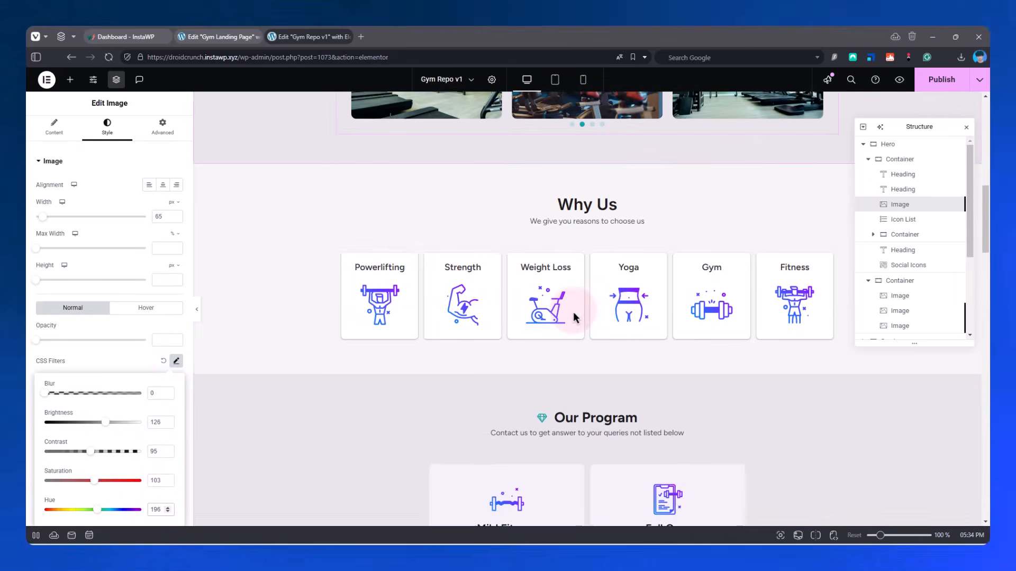
left_click(383, 297)
left_click(108, 135)
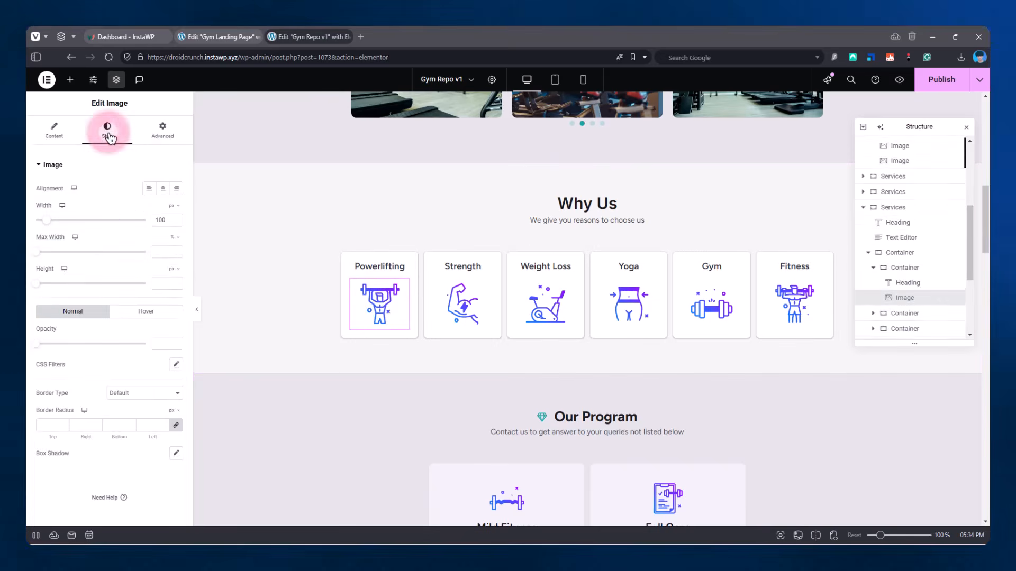
left_click(176, 364)
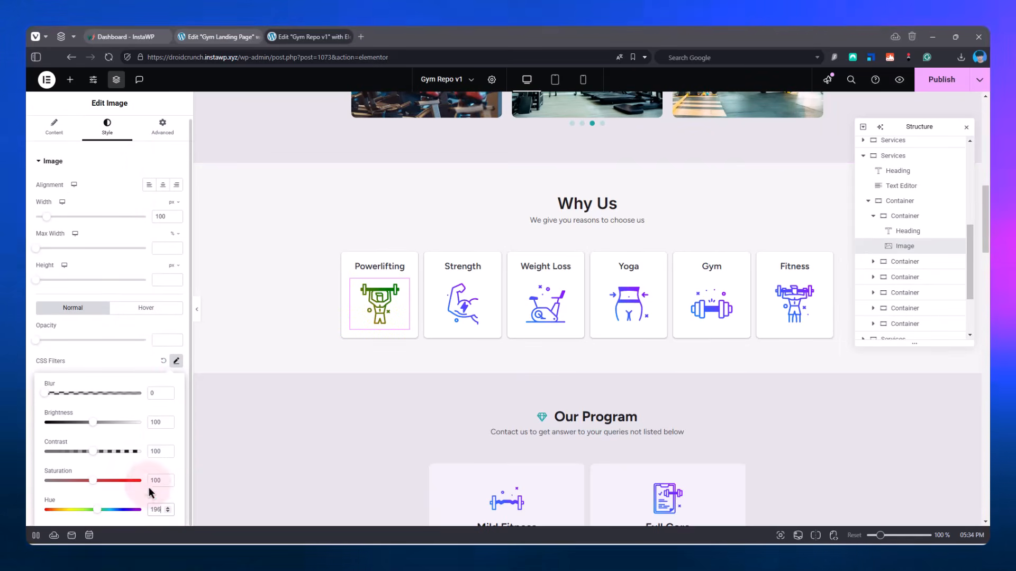
left_click(93, 510)
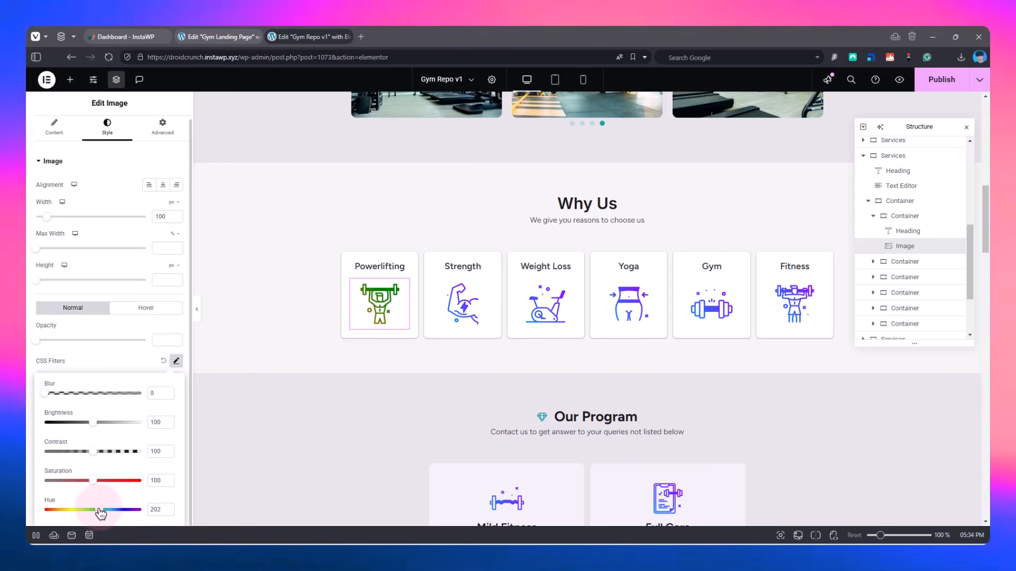
- Copy the Powerlifting icon's style onto the Strength, Weight Loss, Yoga, Gym and Fitness icons
right_click(397, 298)
left_click(408, 339)
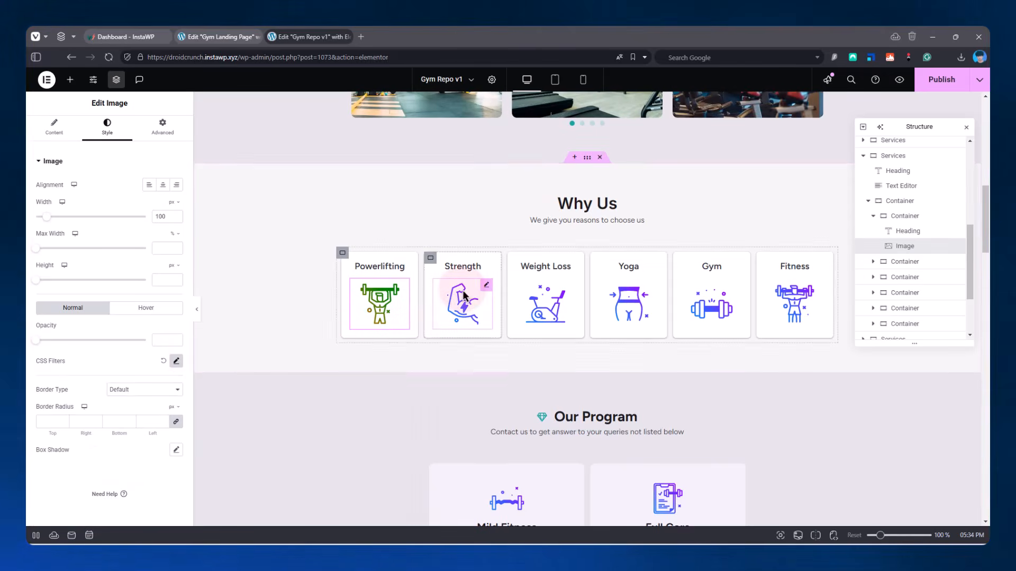
right_click(463, 292)
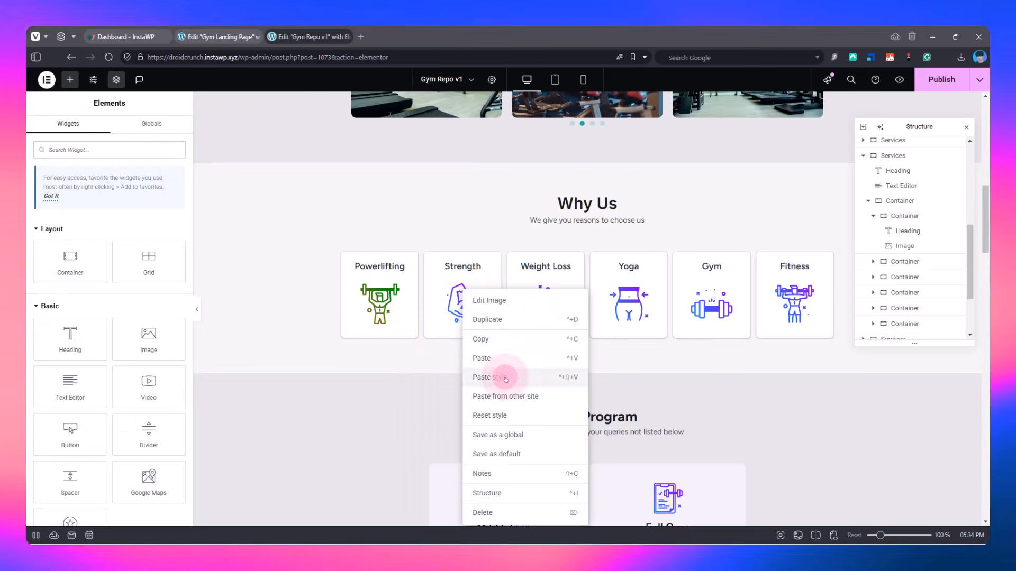
left_click(495, 384)
right_click(547, 292)
left_click(581, 382)
right_click(644, 323)
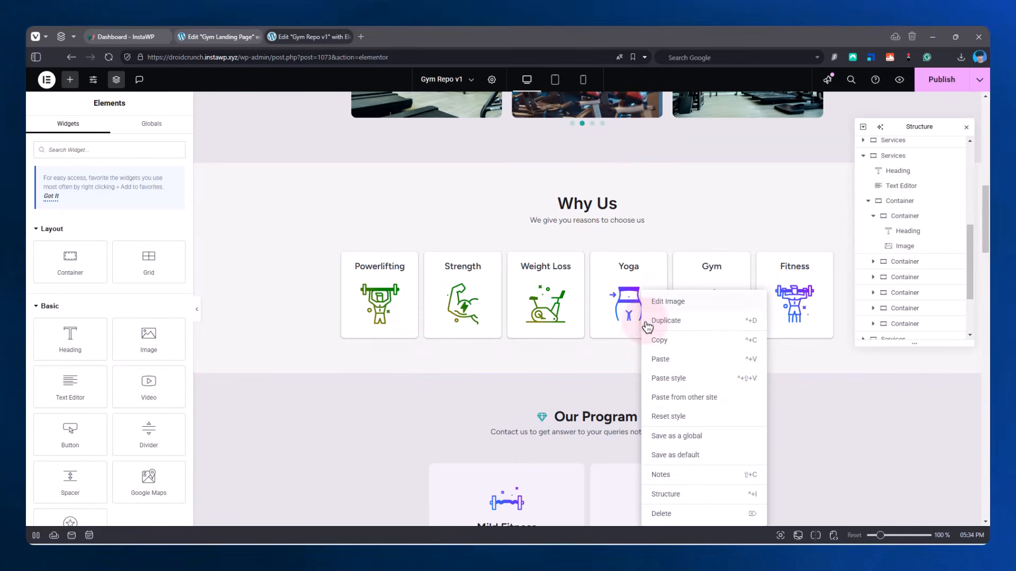
left_click(659, 386)
right_click(730, 317)
left_click(743, 382)
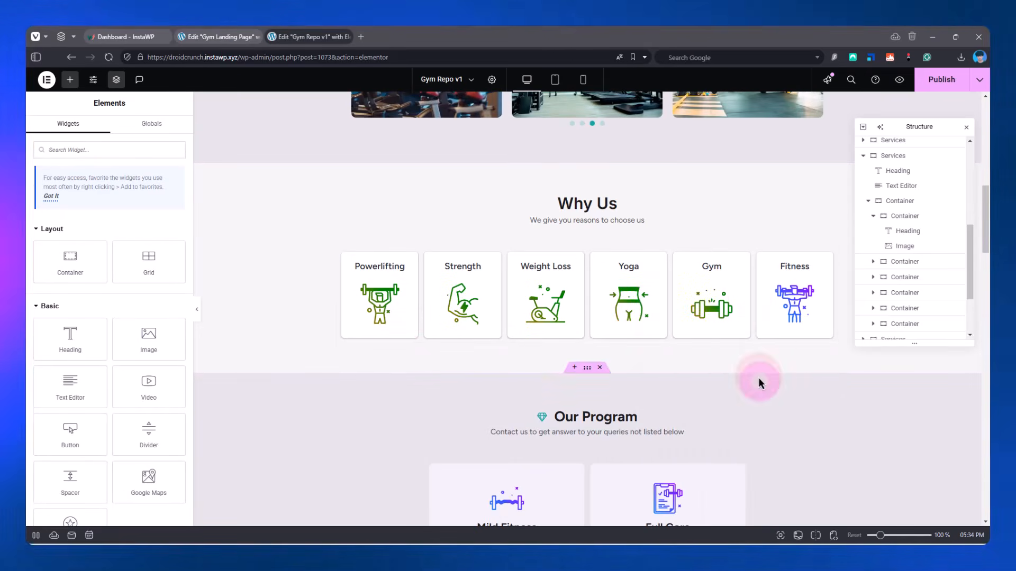
right_click(801, 303)
left_click(818, 385)
- Try to paste the Powerlifting icon's style onto the Mild Fitness icon in the Our Program section
scroll(567, 294, "down", 5)
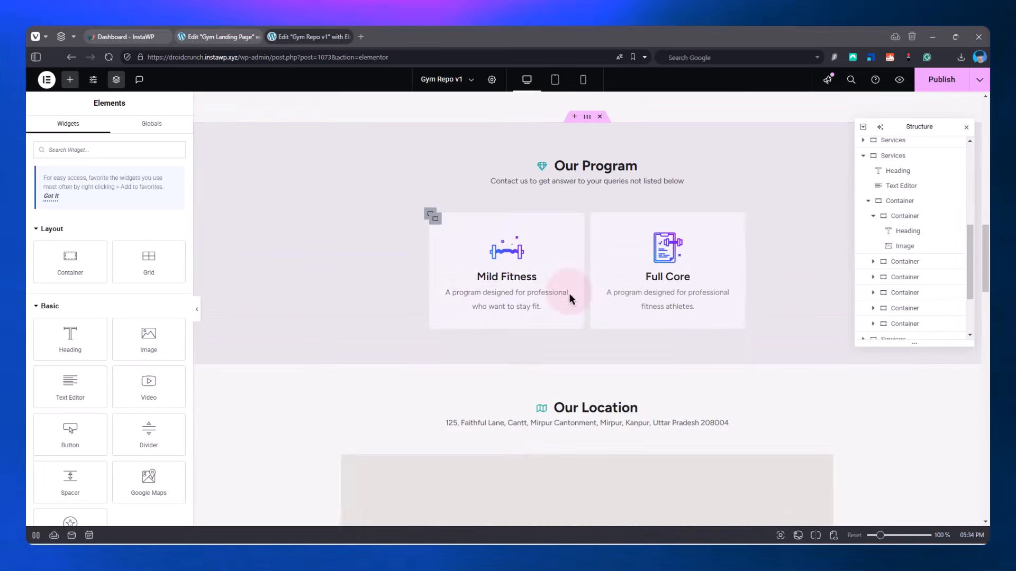
right_click(451, 257)
left_click(537, 337)
right_click(667, 260)
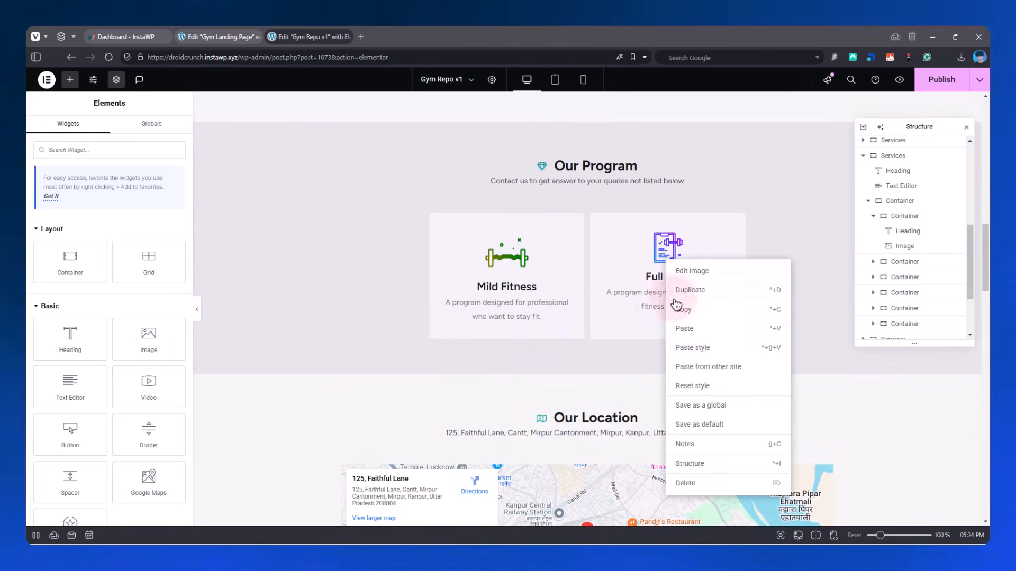
key("Escape")
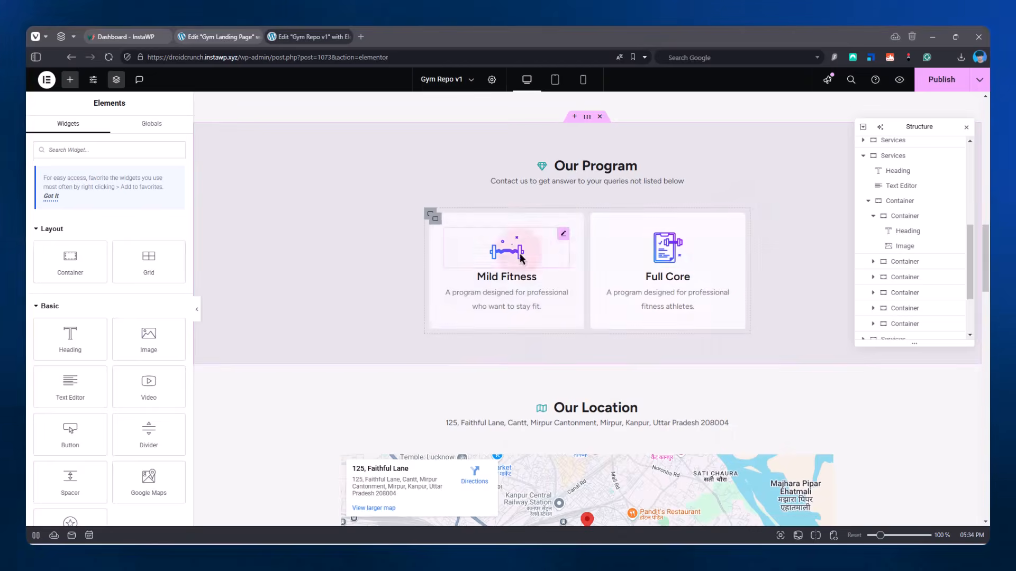
- Set the Hue in the CSS filters of the Mild Fitness icon in Our Program to 196
left_click(537, 261)
scroll(344, 222, "up", 5)
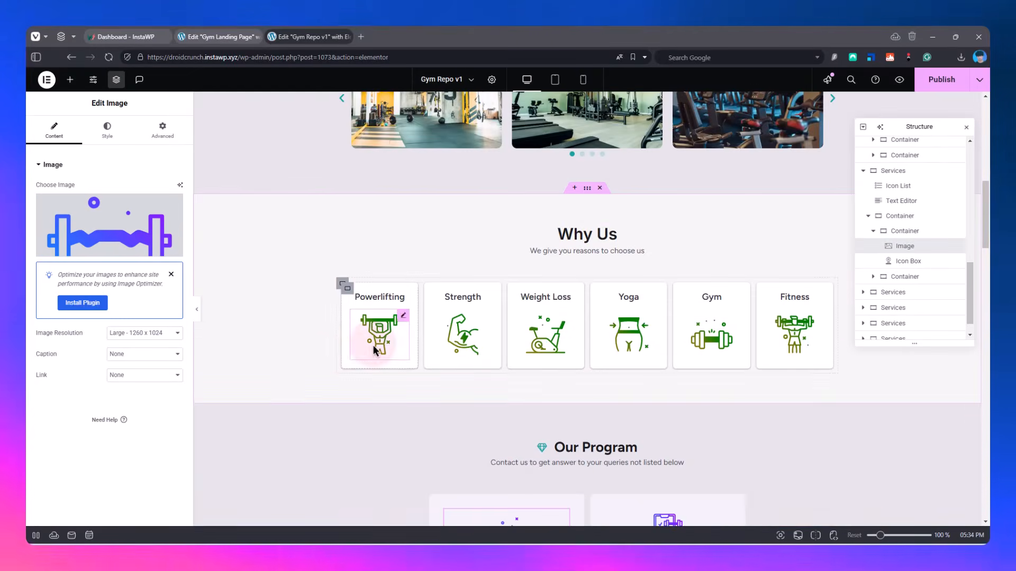
scroll(373, 345, "down", 4)
left_click(104, 130)
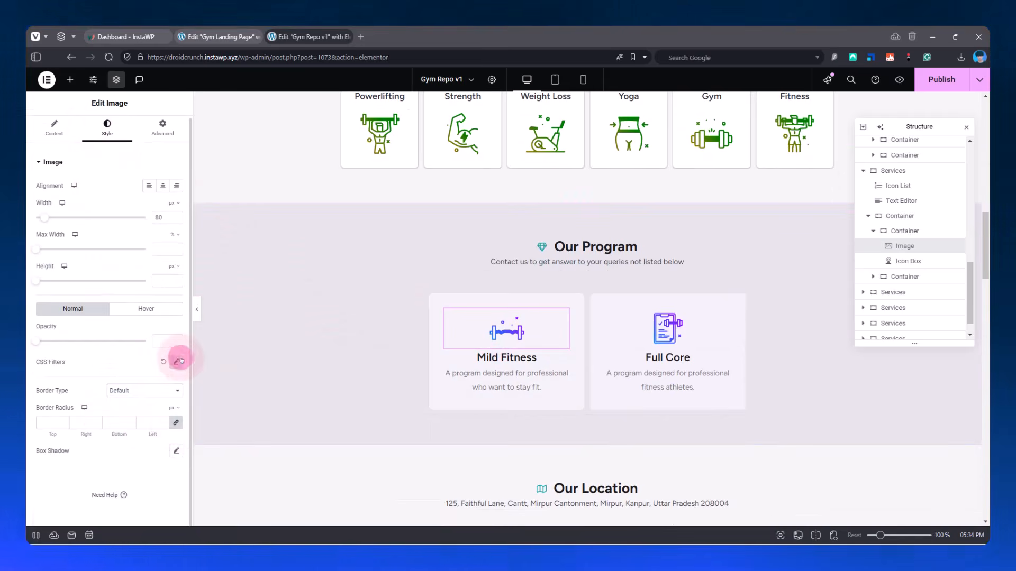
left_click(177, 362)
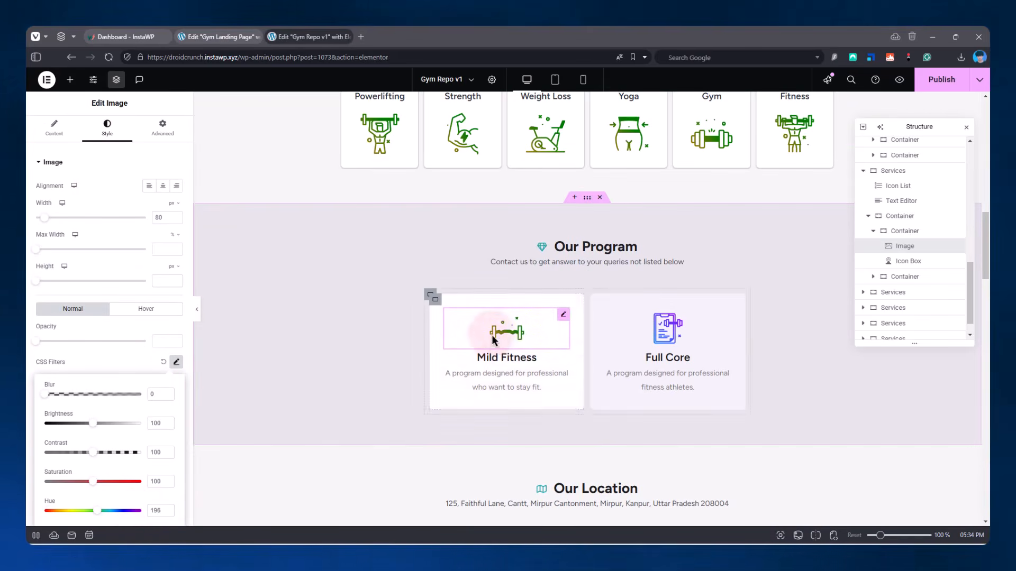
- Copy the Mild Fitness icon's style onto the Full Core icon
right_click(491, 335)
left_click(510, 340)
right_click(656, 343)
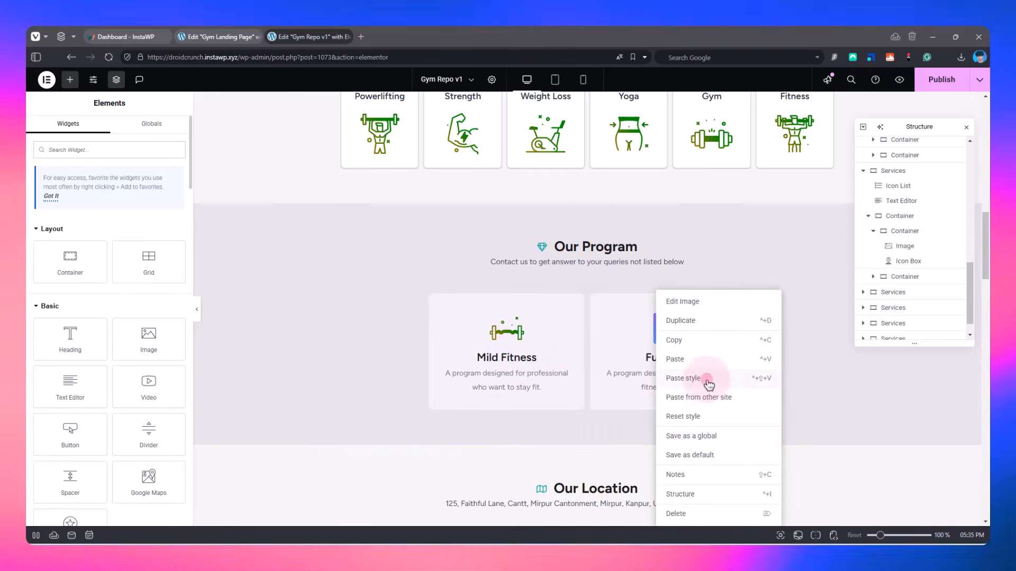
left_click(708, 378)
- Set the Hue in the CSS filters of the Basic plan's icon in the Membership Plans section to 196
scroll(707, 369, "down", 14)
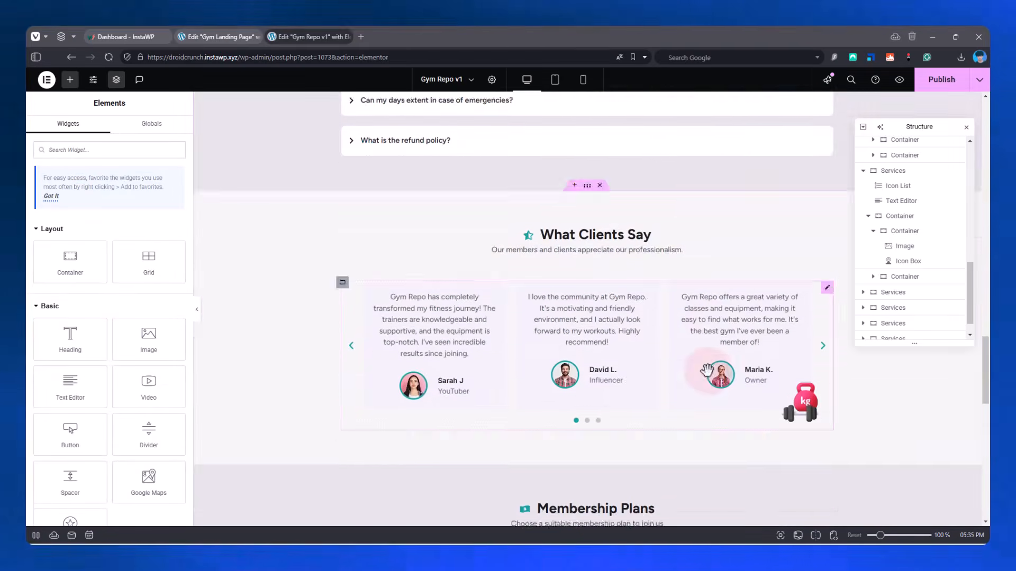
scroll(706, 370, "down", 13)
scroll(704, 402, "up", 6)
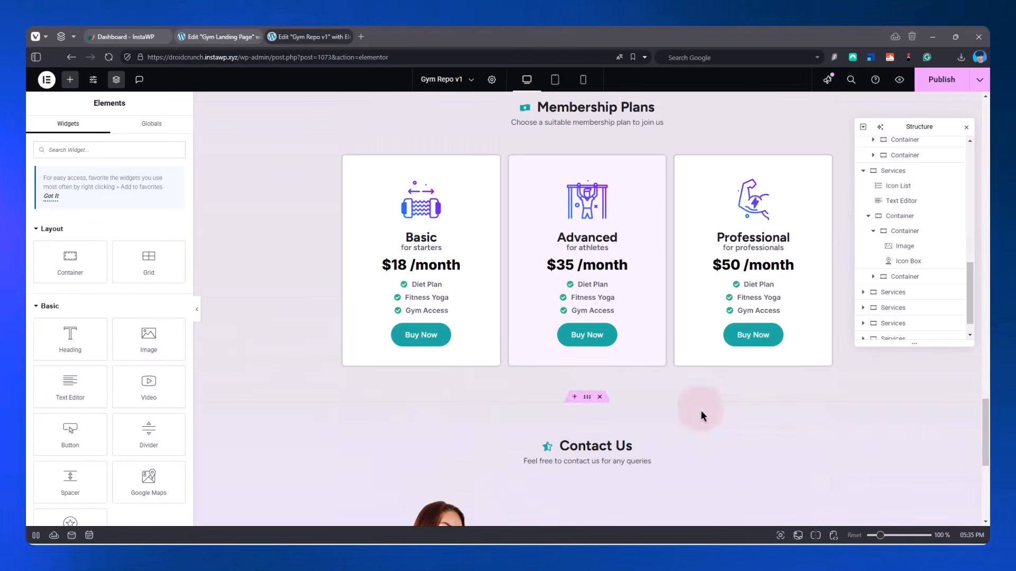
left_click(416, 209)
left_click(107, 129)
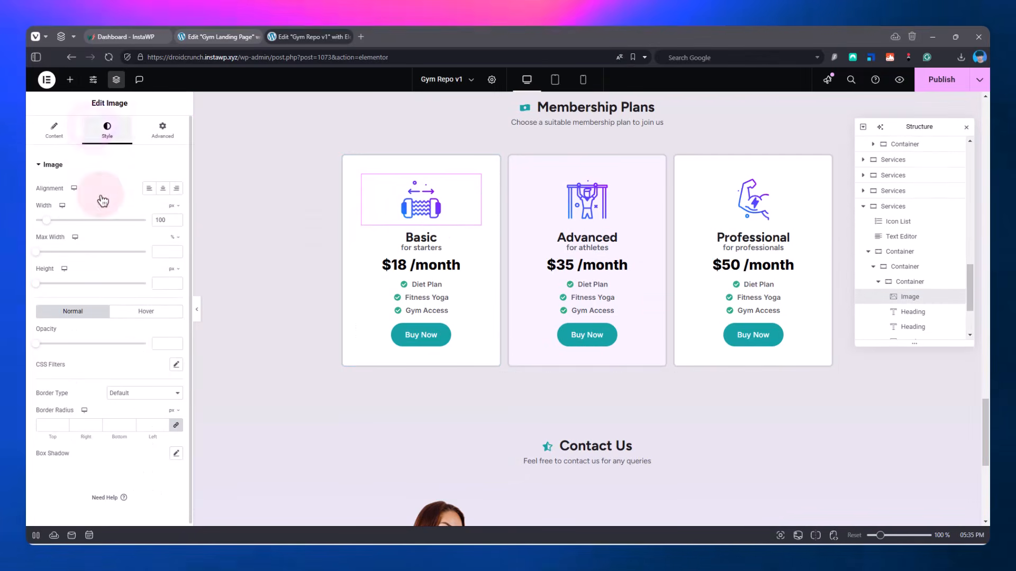
left_click(175, 369)
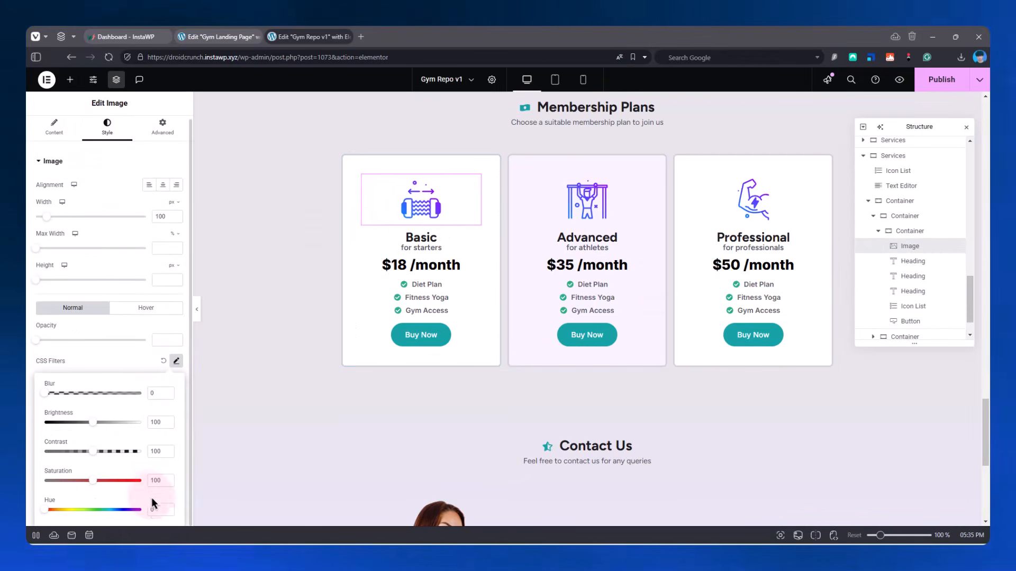
left_click(156, 509)
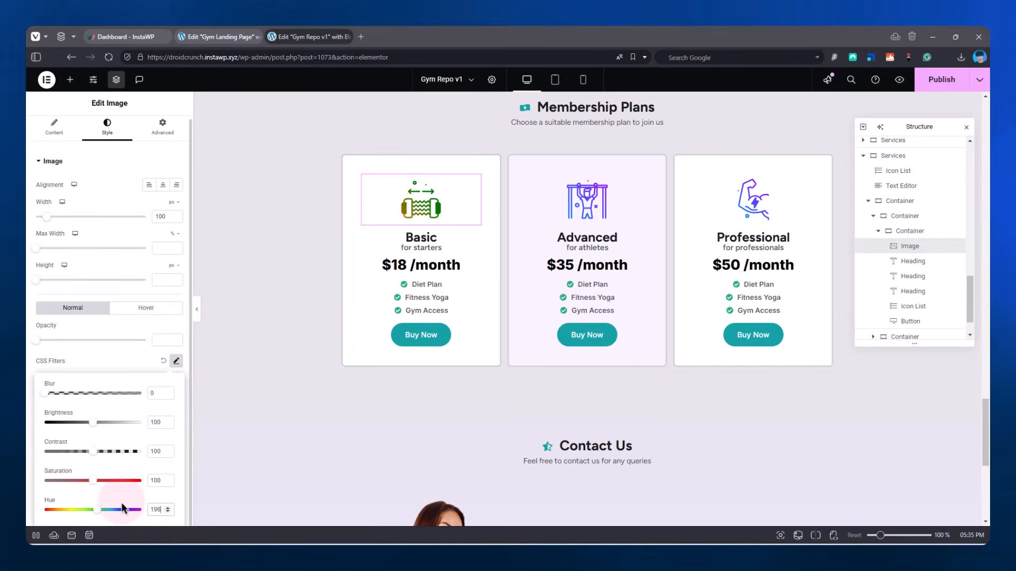
- Copy the Basic plan icon's style onto the Advanced and Professional plan icons
right_click(421, 213)
left_click(459, 259)
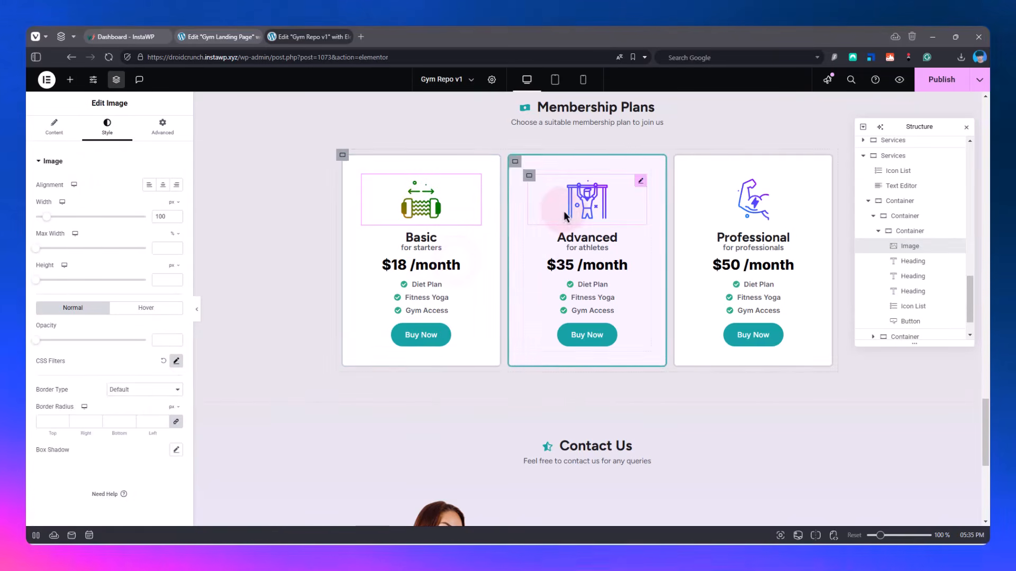
right_click(564, 211)
left_click(615, 298)
right_click(755, 211)
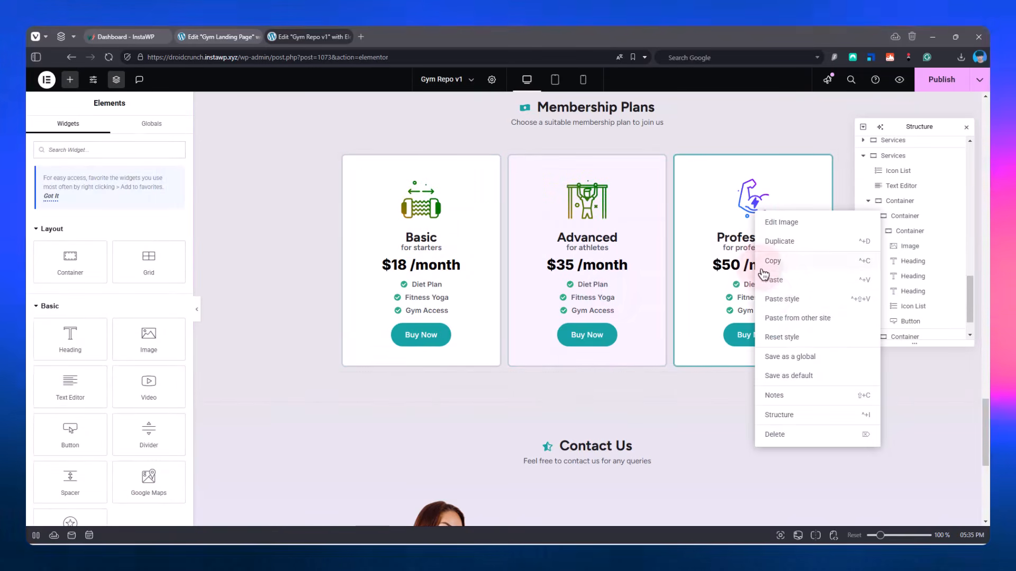
left_click(778, 297)
- Publish the recolored Gym Repo v1 page and hide the editor panel for a full-width view
scroll(690, 240, "down", 5)
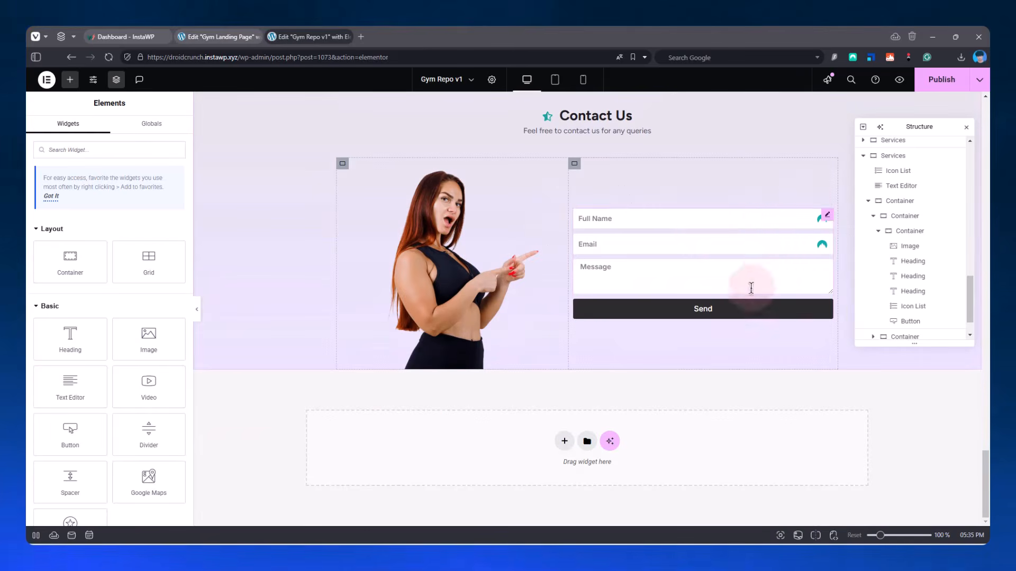
left_click(944, 84)
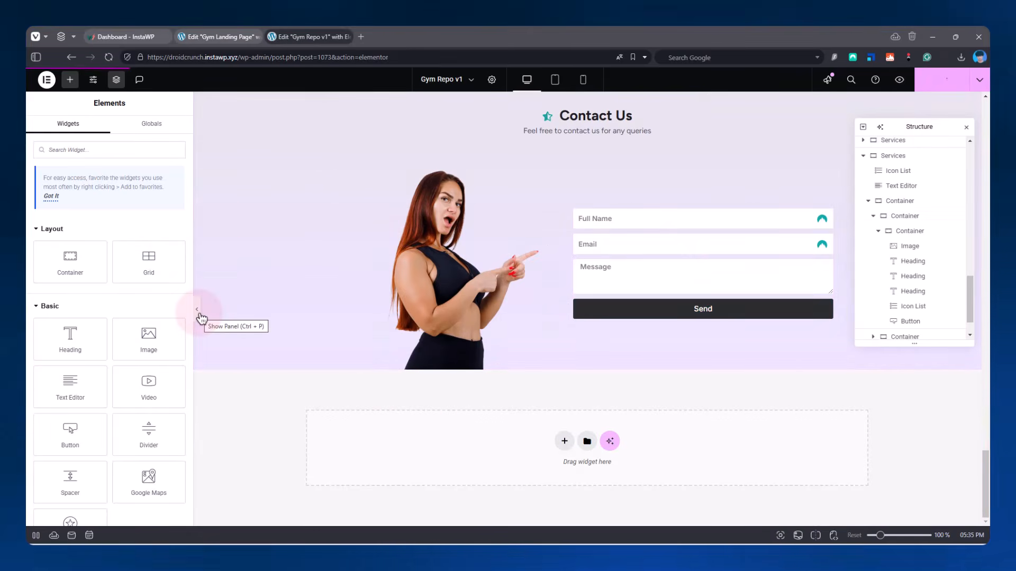
scroll(199, 317, "up", 10)
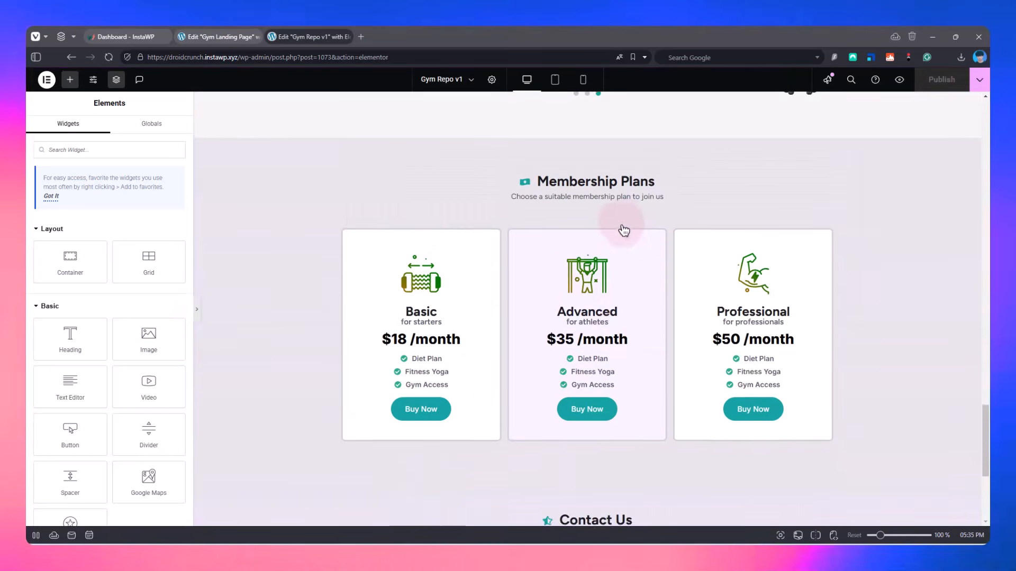
key("ctrl+p")
- Review the recolored icons and accents on the full-width page from the hero down to the Membership Plans section
scroll(627, 227, "up", 10)
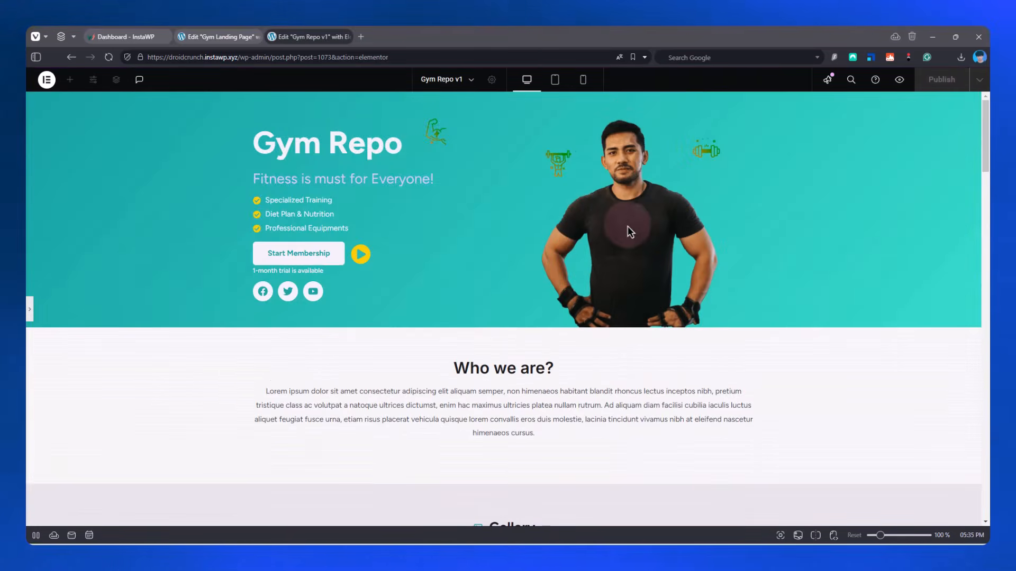
scroll(700, 274, "down", 10)
scroll(702, 279, "down", 15)
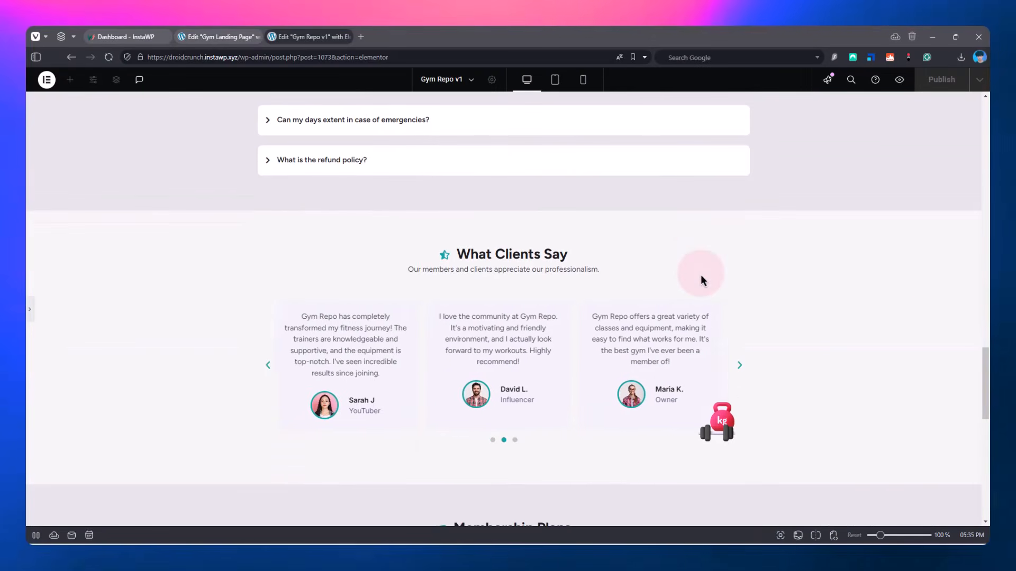
left_click_drag(986, 374, 987, 130)
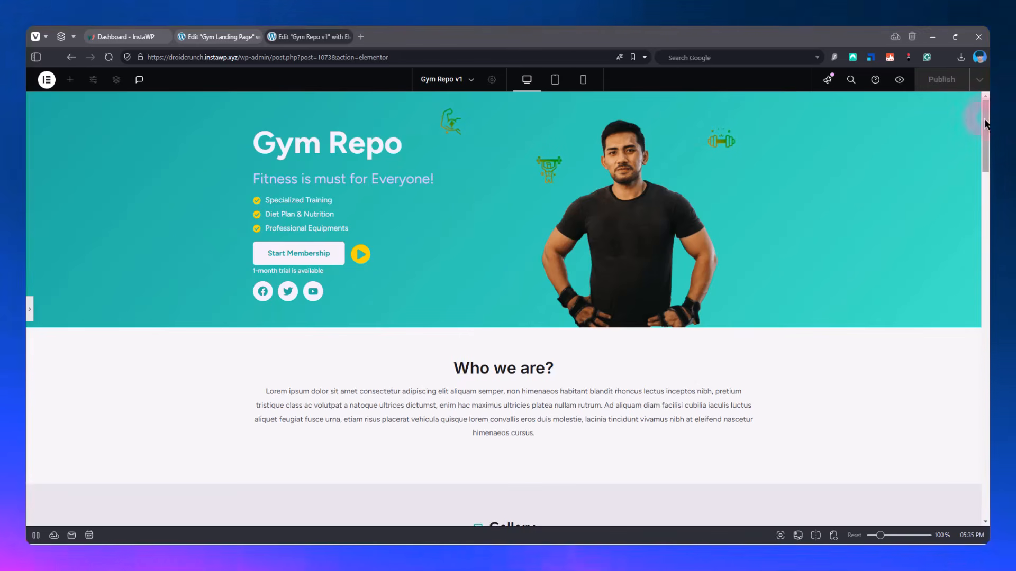
left_click_drag(985, 124, 983, 414)
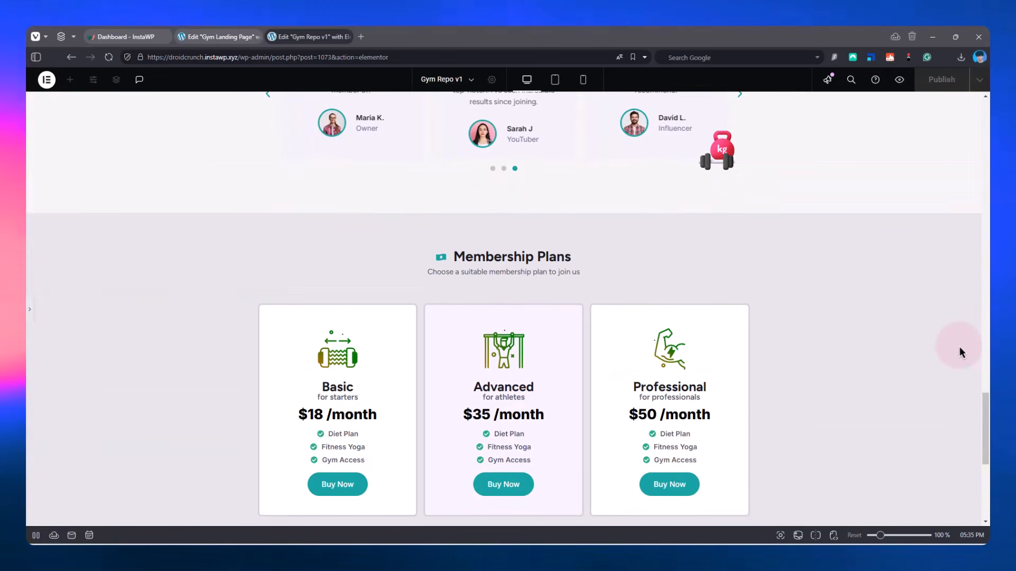